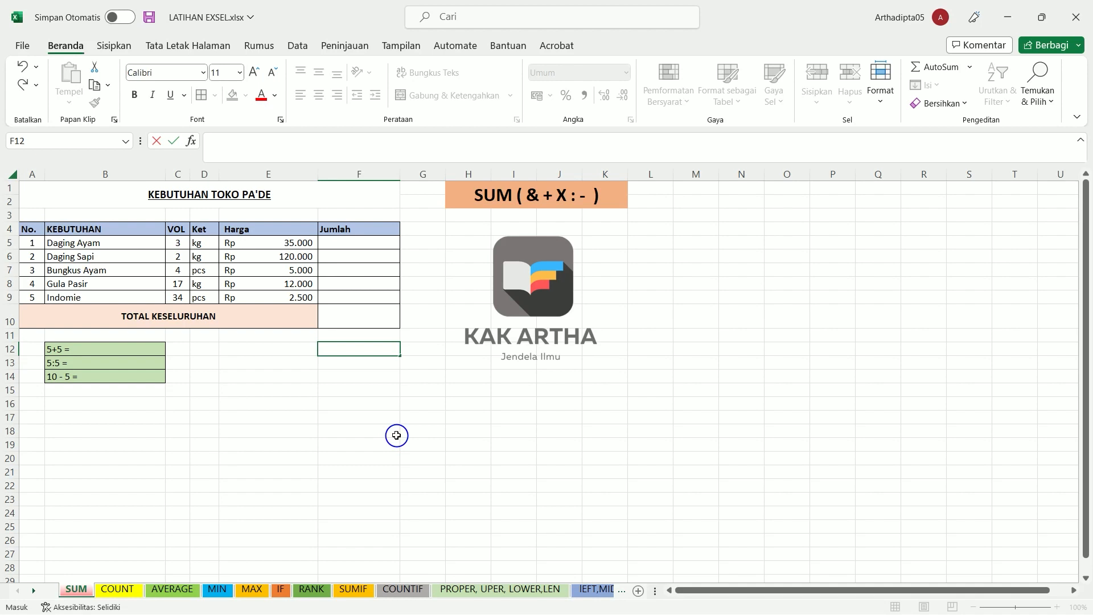
# Enter the addition formula =5+5 in cell C12, beside the 5+5 label
pyautogui.click(274, 401)
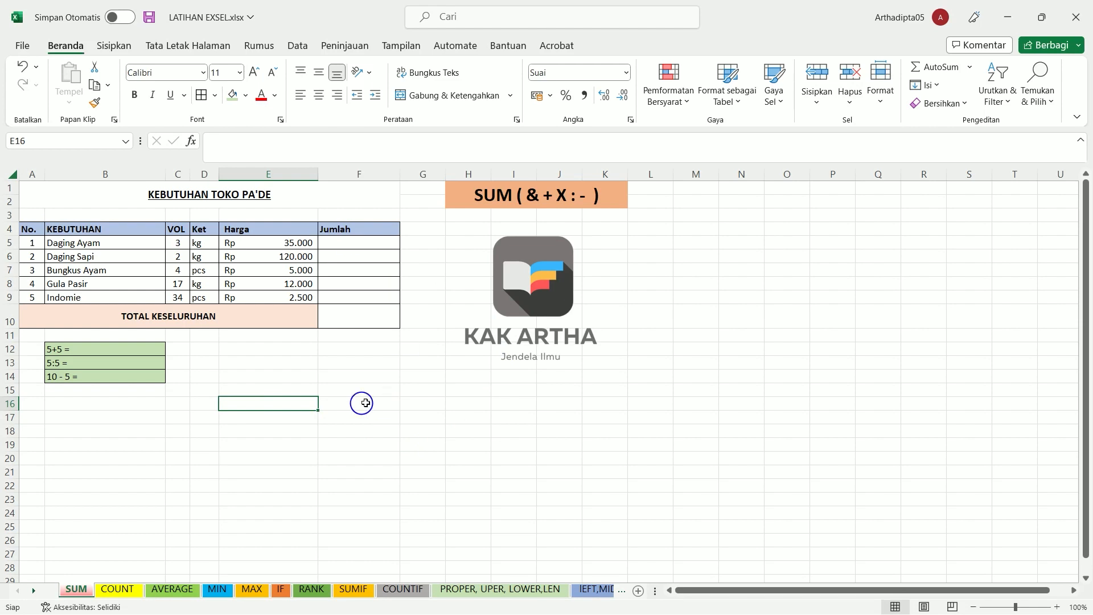
pyautogui.click(173, 346)
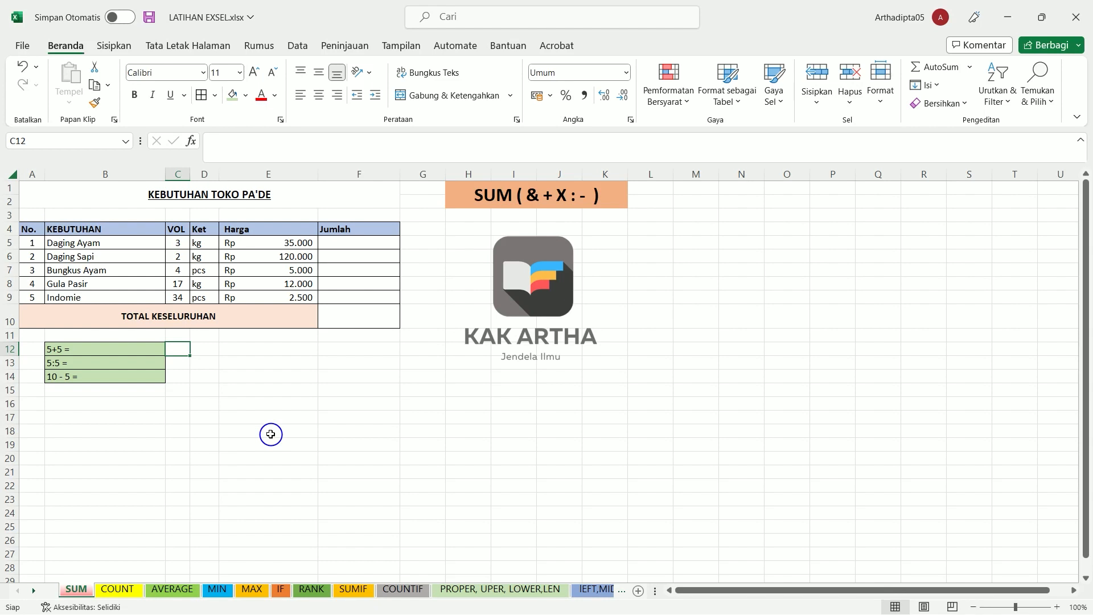
pyautogui.write('=')
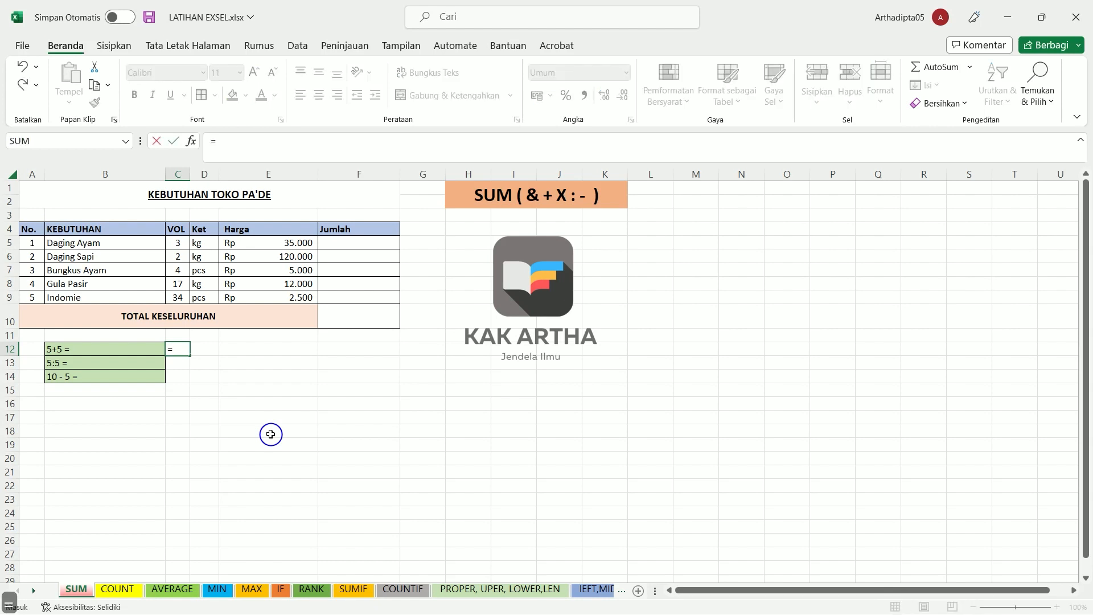
pyautogui.write('5+5')
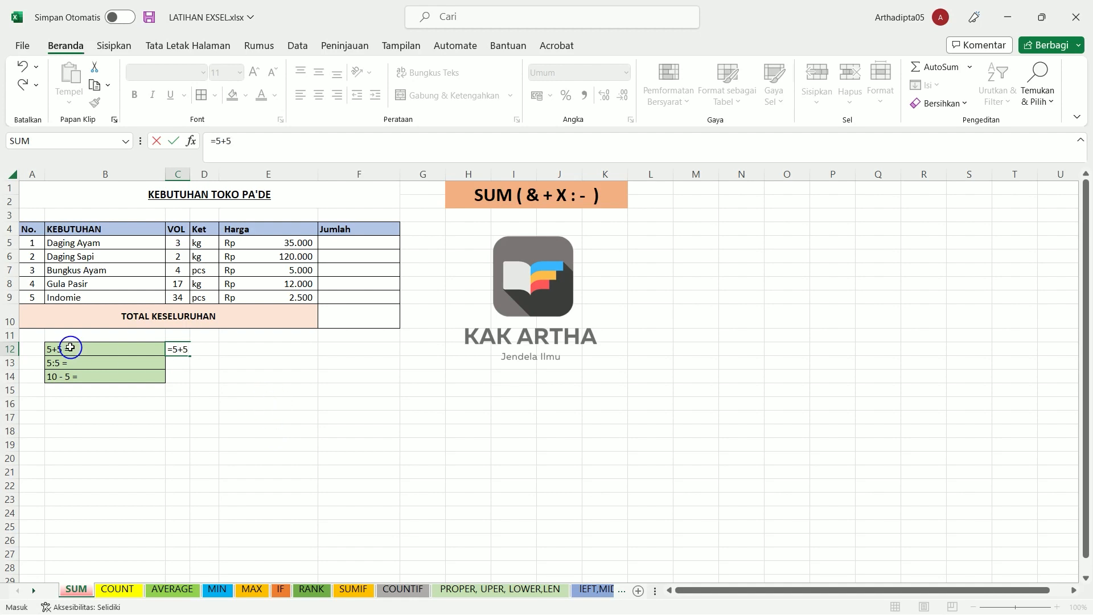
pyautogui.click(143, 349)
pyautogui.click(182, 349)
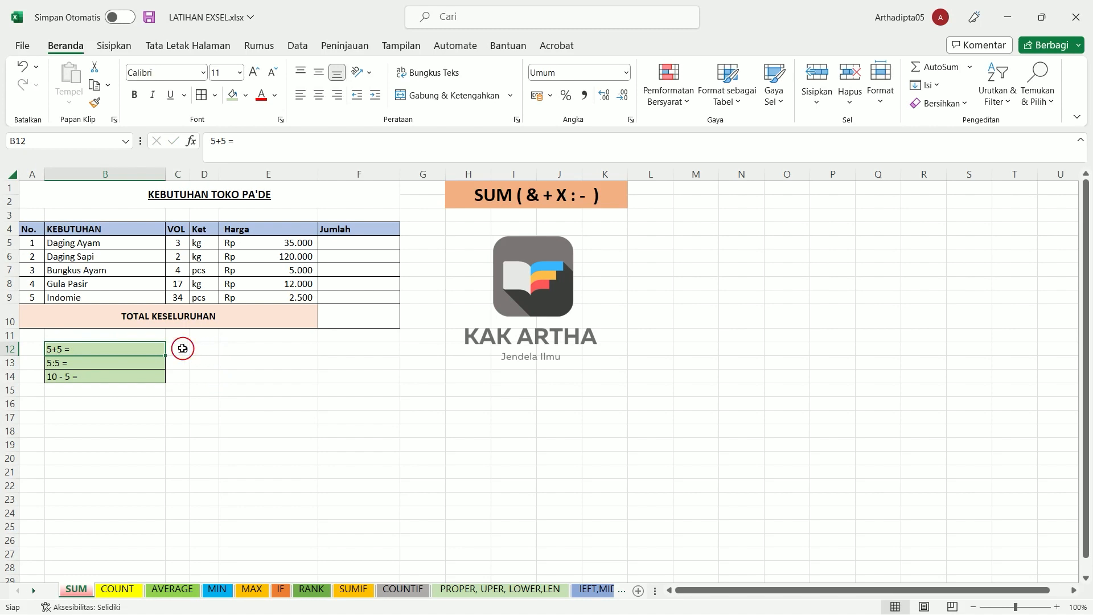
pyautogui.click(201, 376)
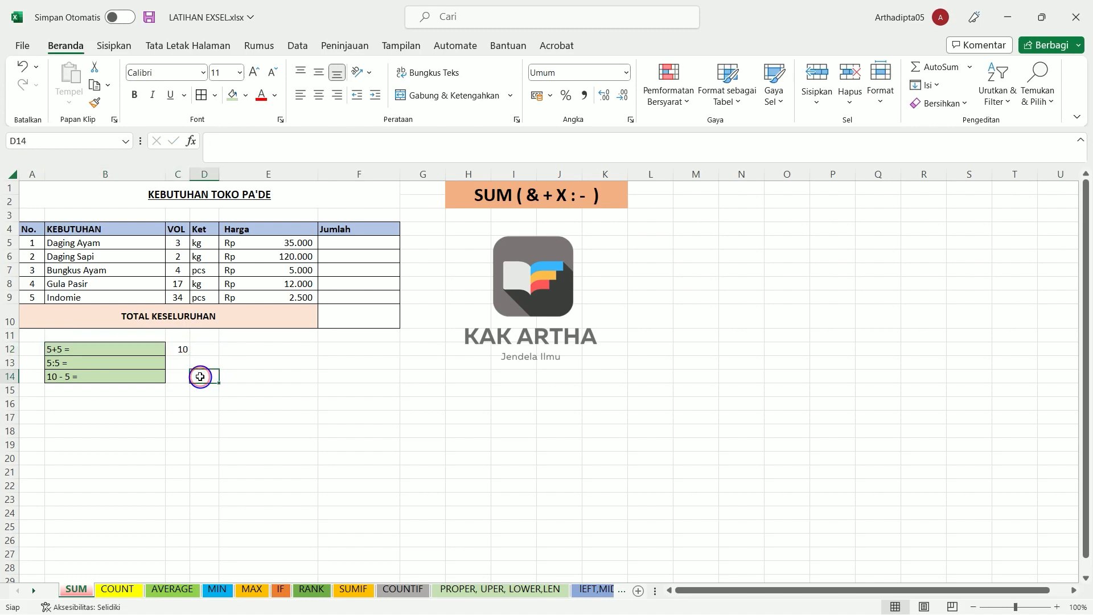
# Enter the division formula =5/5 in cell C13, beside the 5:5 label
pyautogui.click(178, 365)
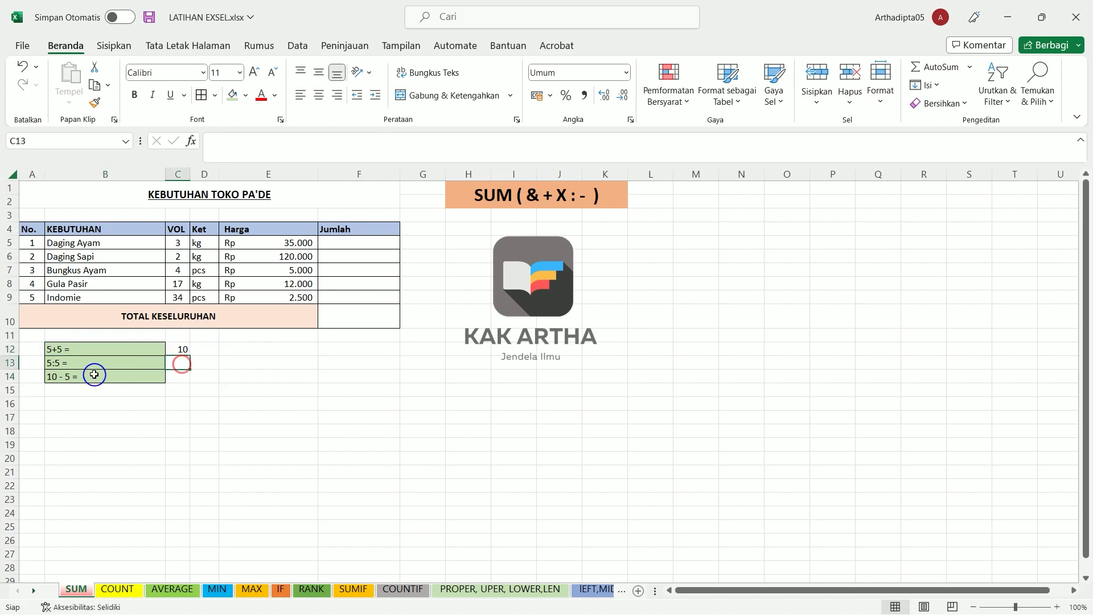
pyautogui.write('=5')
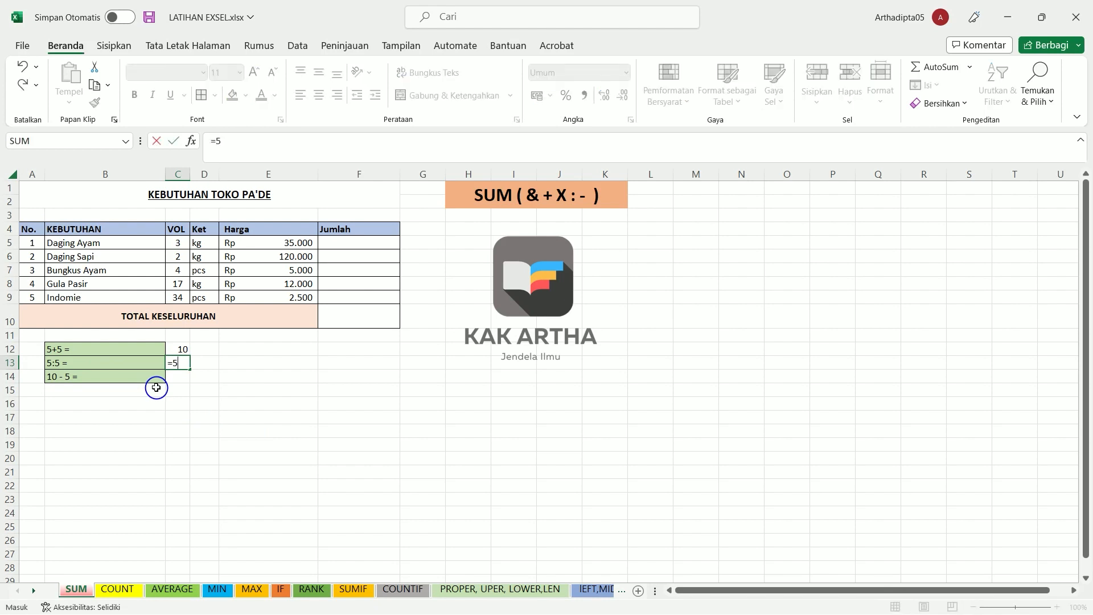
pyautogui.write('/5')
pyautogui.press('Return')
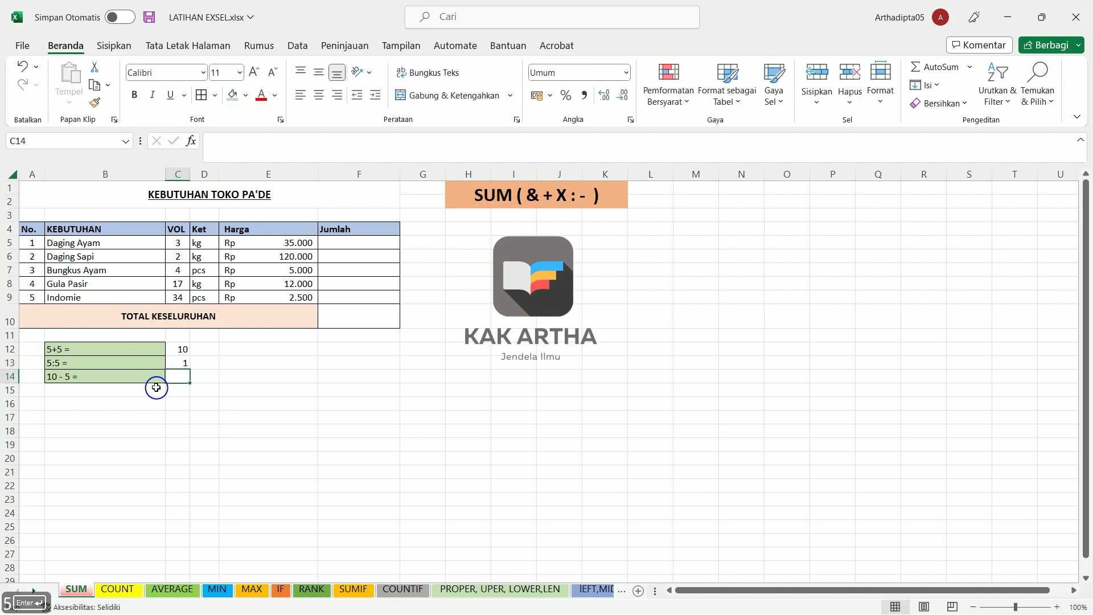
# Enter the subtraction formula =10-5 in cell C14, beside the 10 - 5 label
pyautogui.write('=10-')
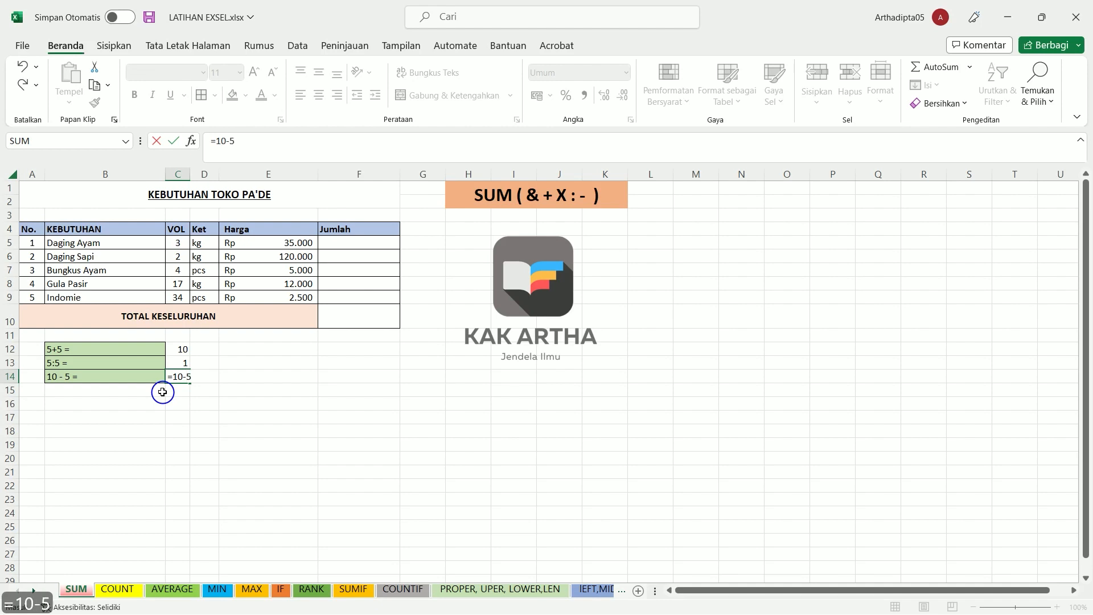
pyautogui.write('5')
pyautogui.press('Return')
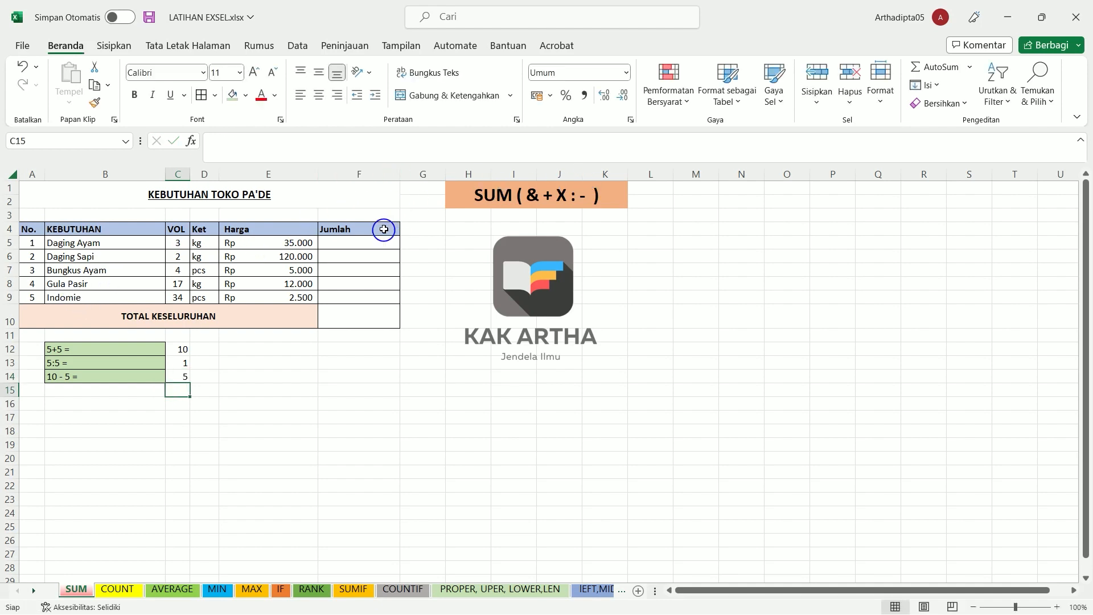
pyautogui.moveTo(66, 348); pyautogui.dragTo(204, 385)
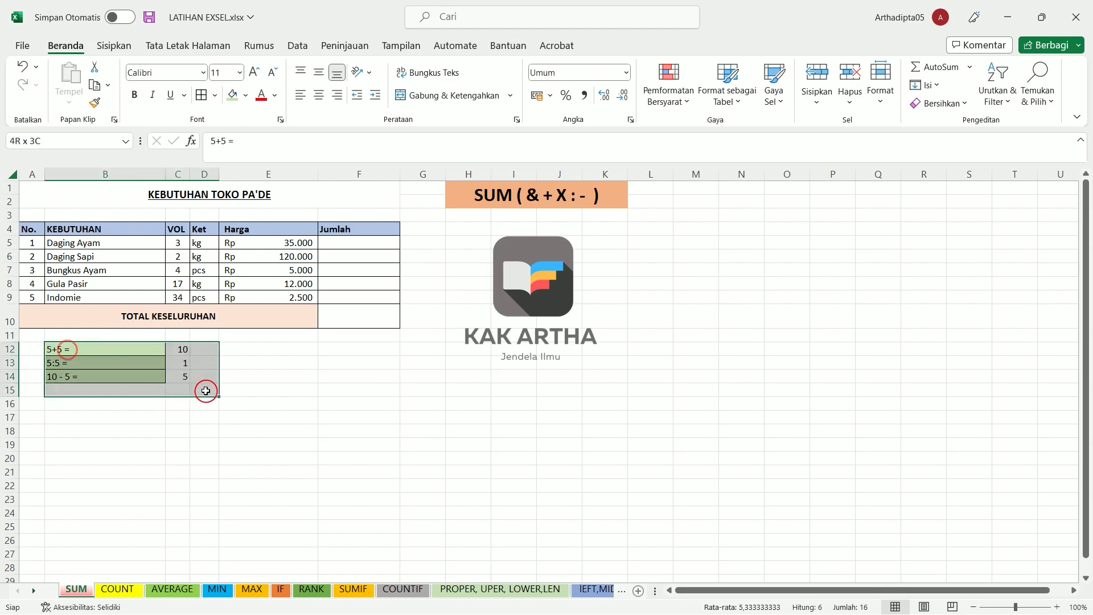
pyautogui.click(342, 428)
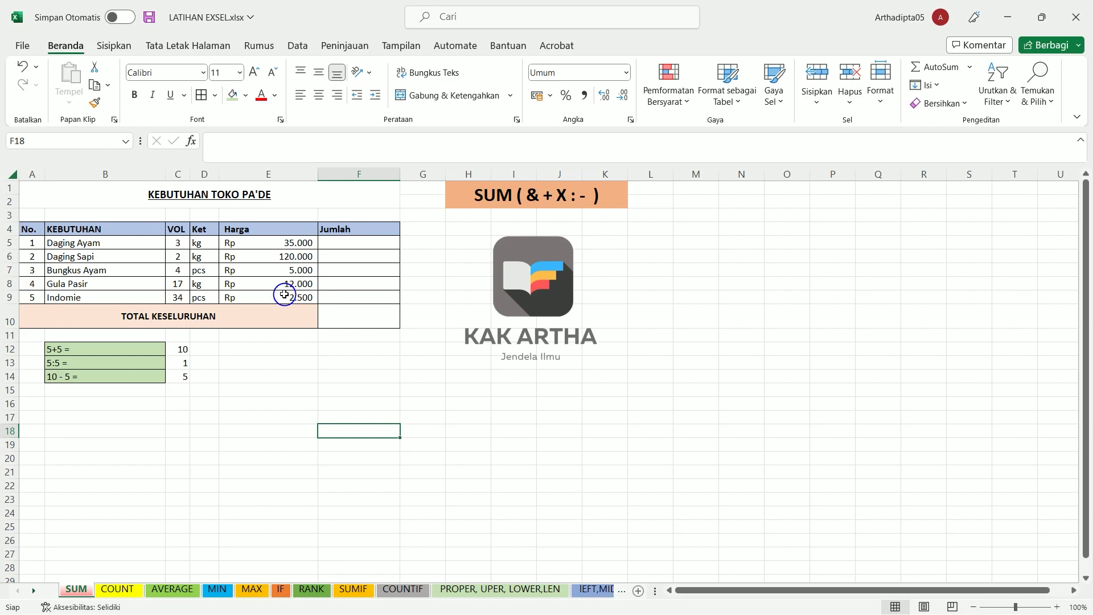
# Calculate the Jumlah for Daging Ayam in F5 by multiplying volume by price with =C5*E5
pyautogui.click(344, 244)
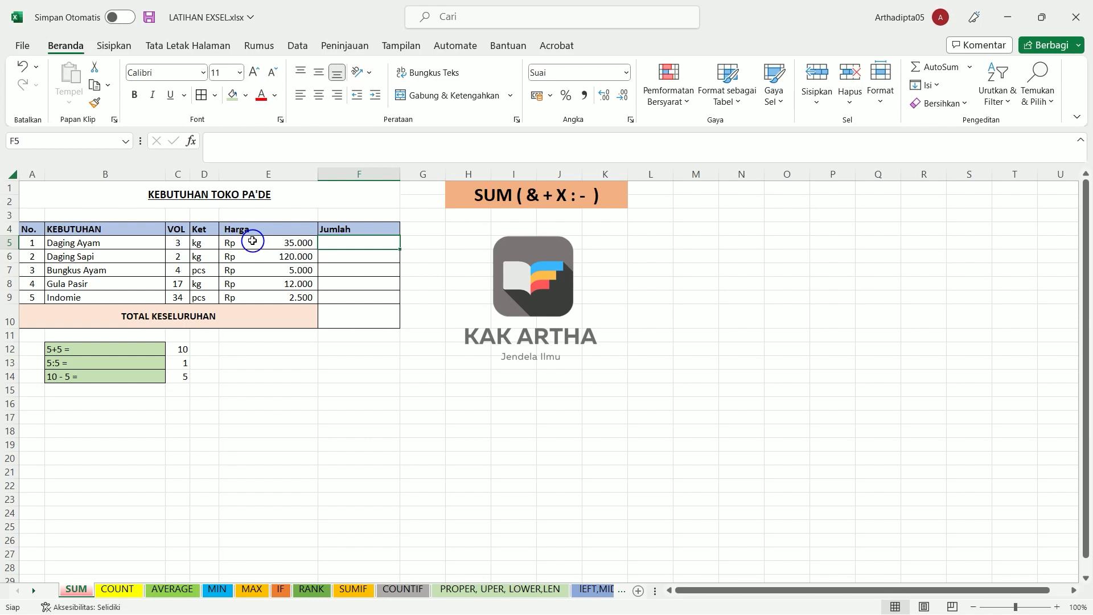
pyautogui.click(305, 241)
pyautogui.click(350, 244)
pyautogui.write('=')
pyautogui.click(182, 245)
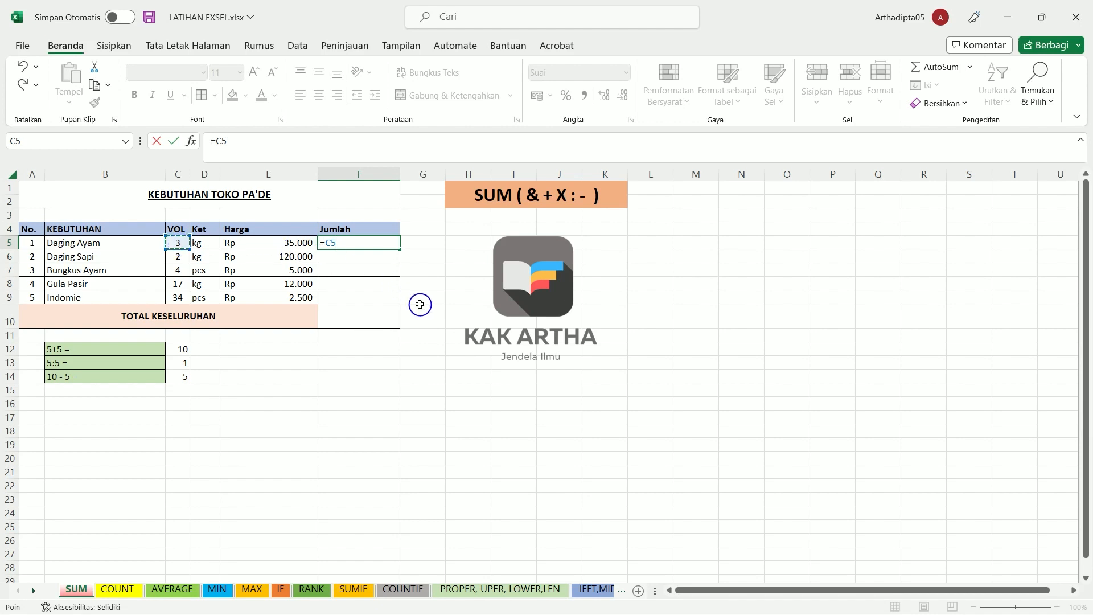
pyautogui.press('shift')
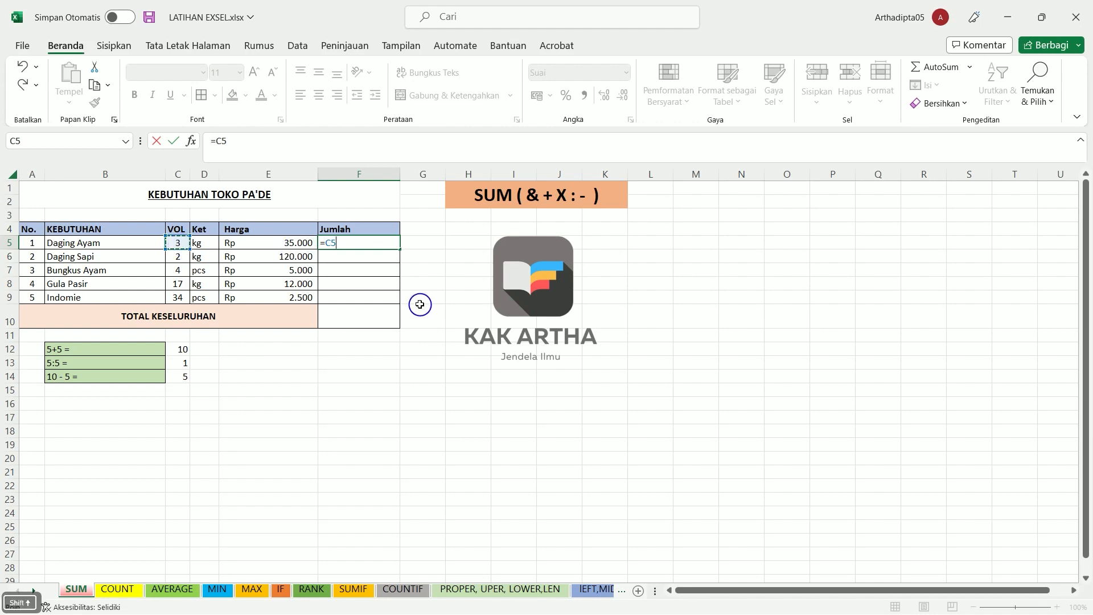
pyautogui.write('*')
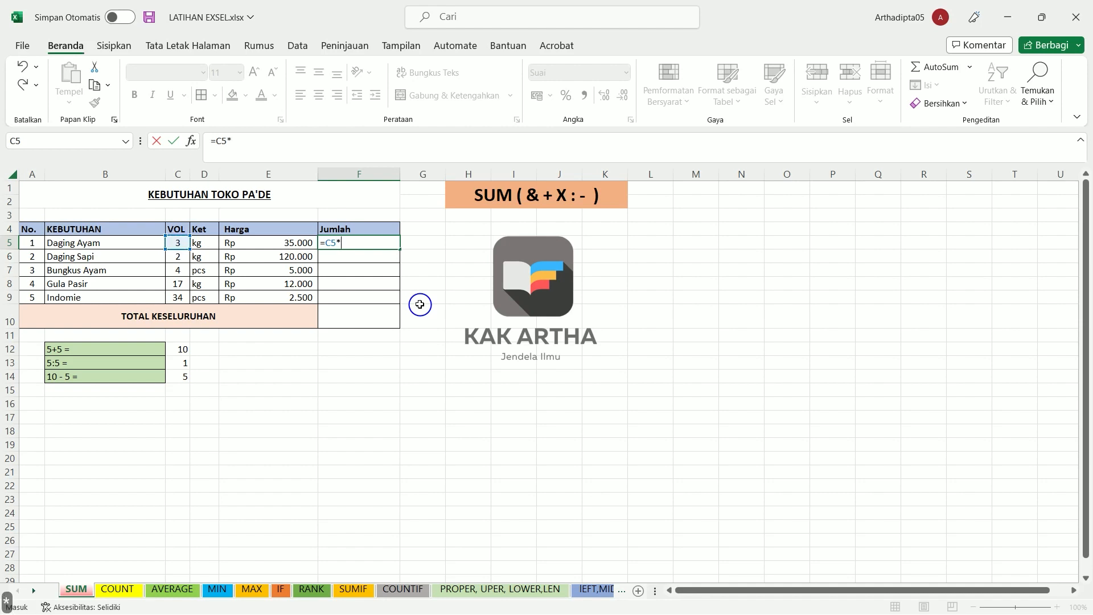
pyautogui.click(286, 243)
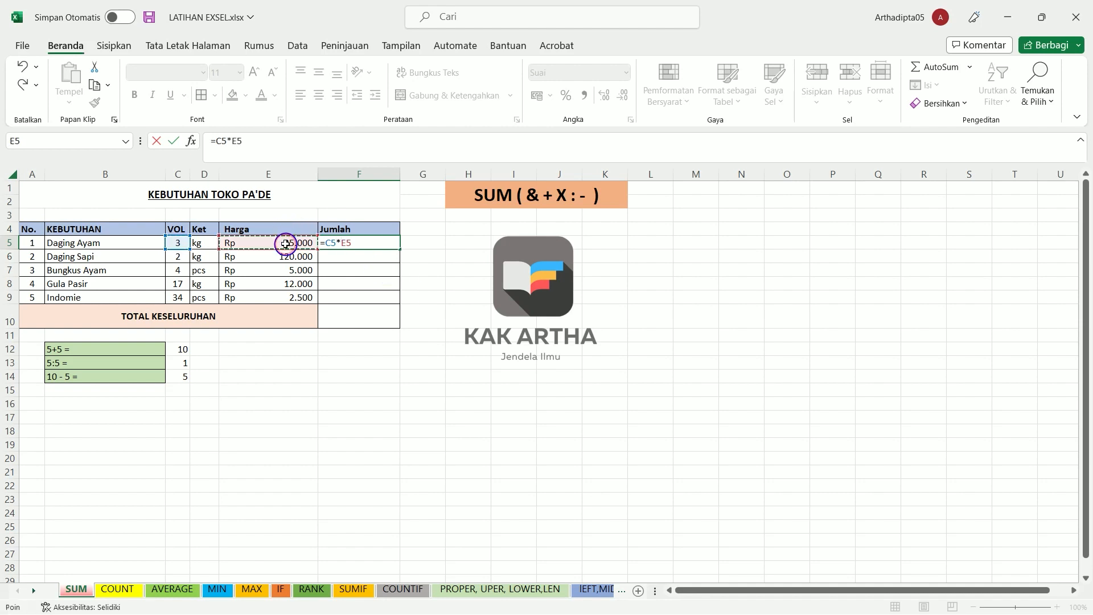
pyautogui.press('Return')
# Fill the Jumlah formula from F5 down to F9 for the remaining items
pyautogui.click(384, 242)
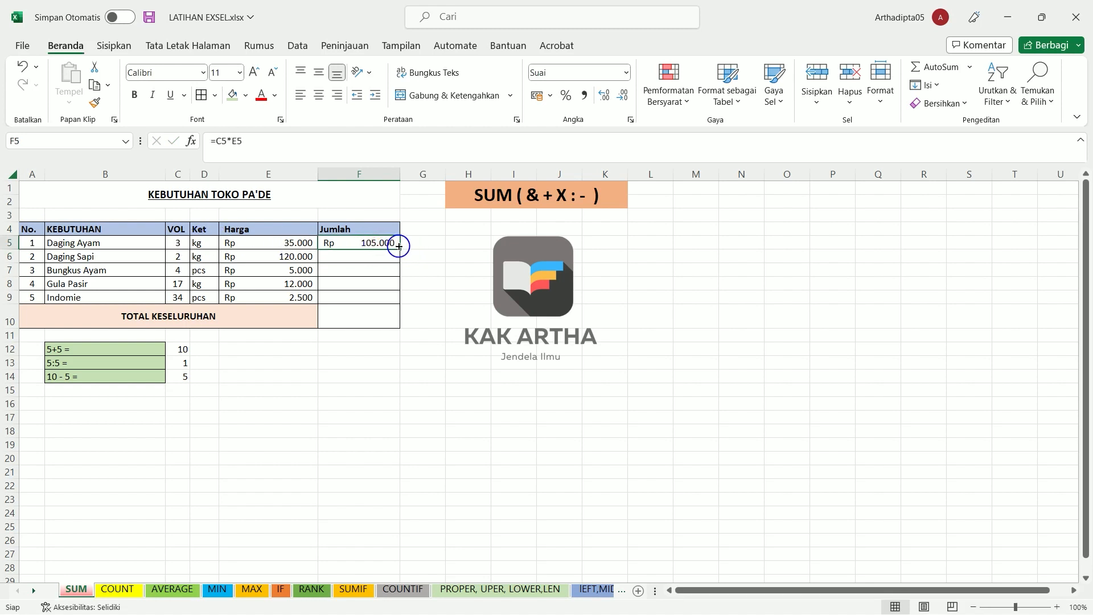
pyautogui.moveTo(398, 246); pyautogui.dragTo(398, 301)
pyautogui.click(398, 376)
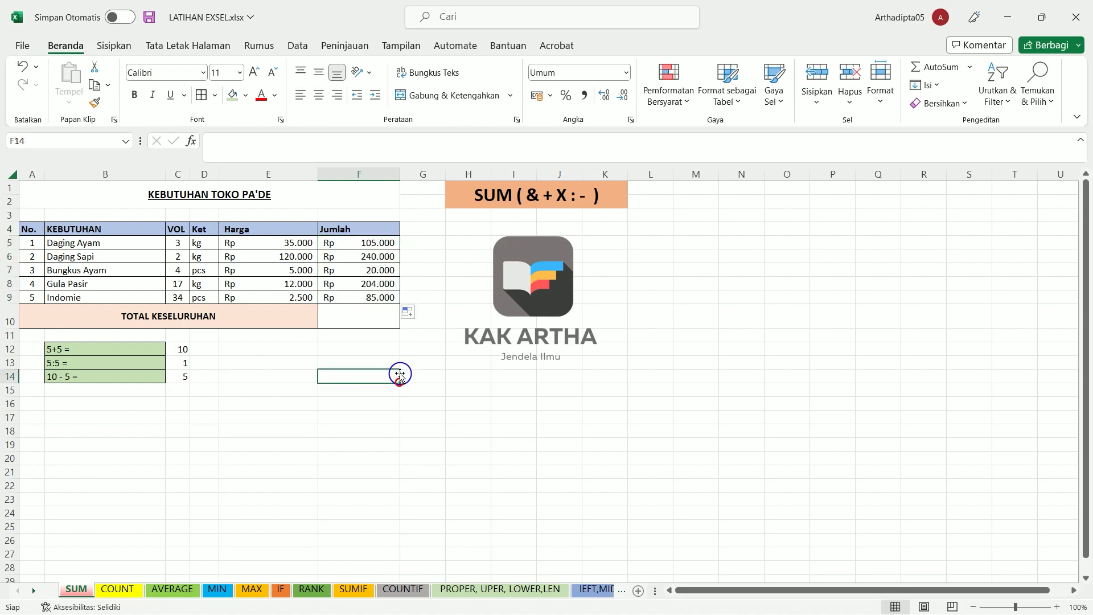
# Total the Jumlah column in the TOTAL KESELURUHAN cell F10 with the SUM function over F5:F9
pyautogui.click(358, 318)
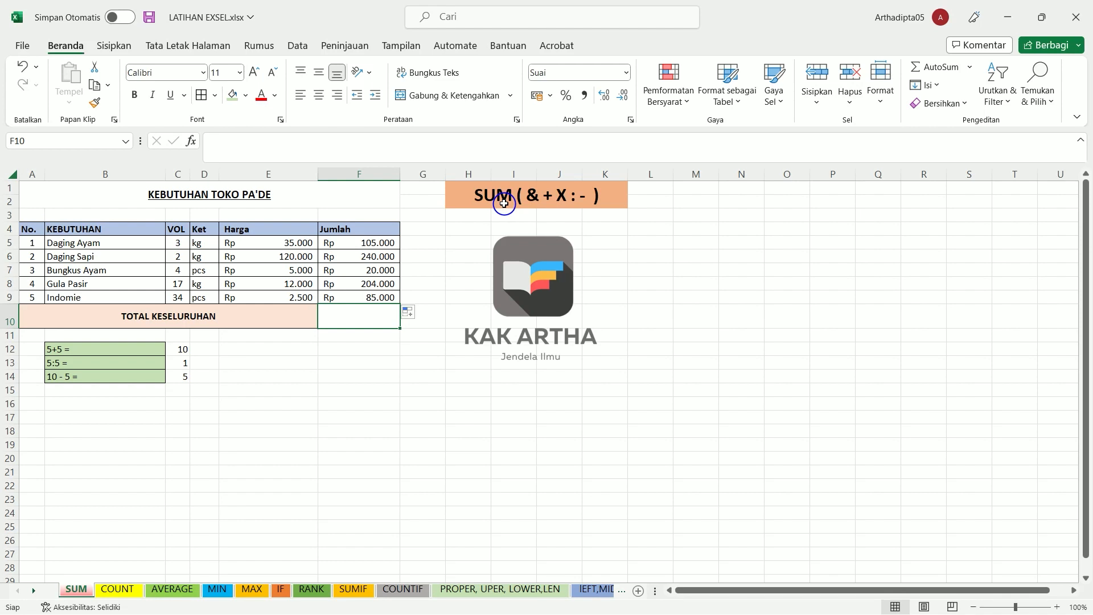
pyautogui.write('=')
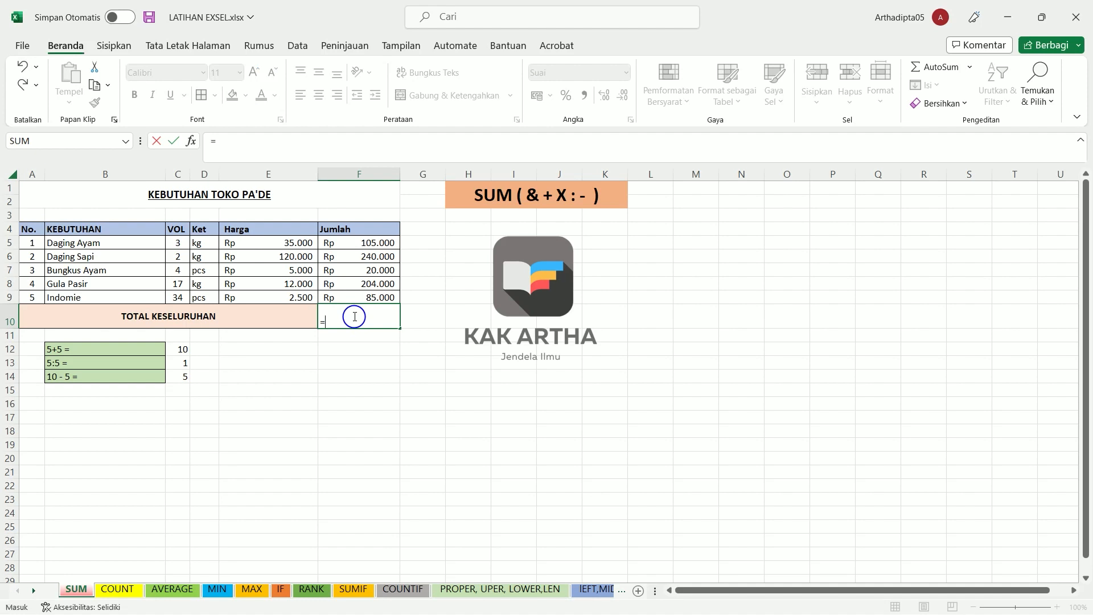
pyautogui.write('SUM')
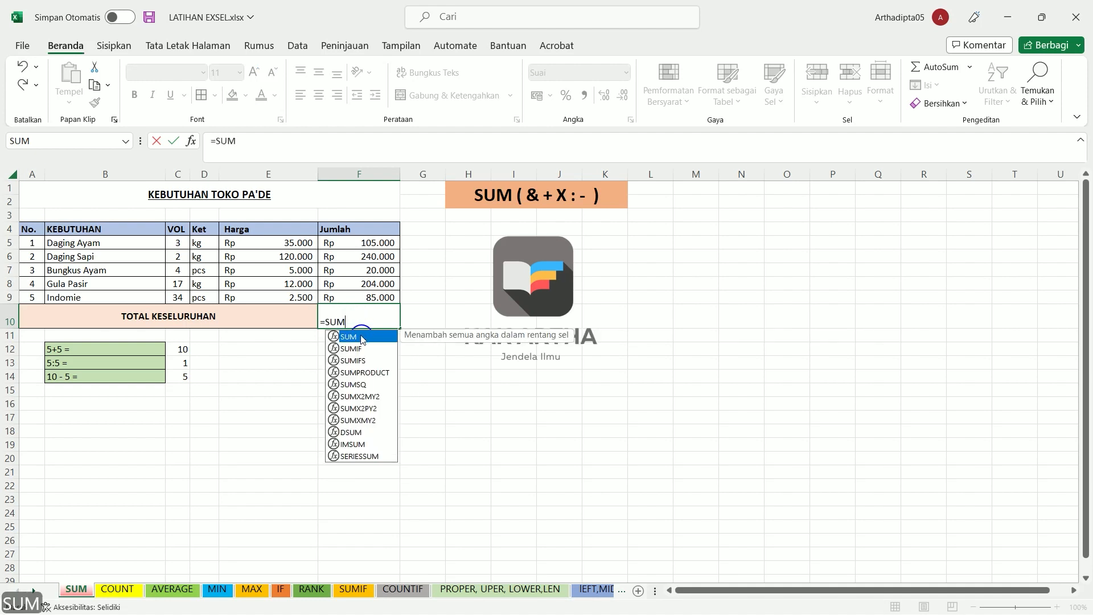
pyautogui.doubleClick(361, 337)
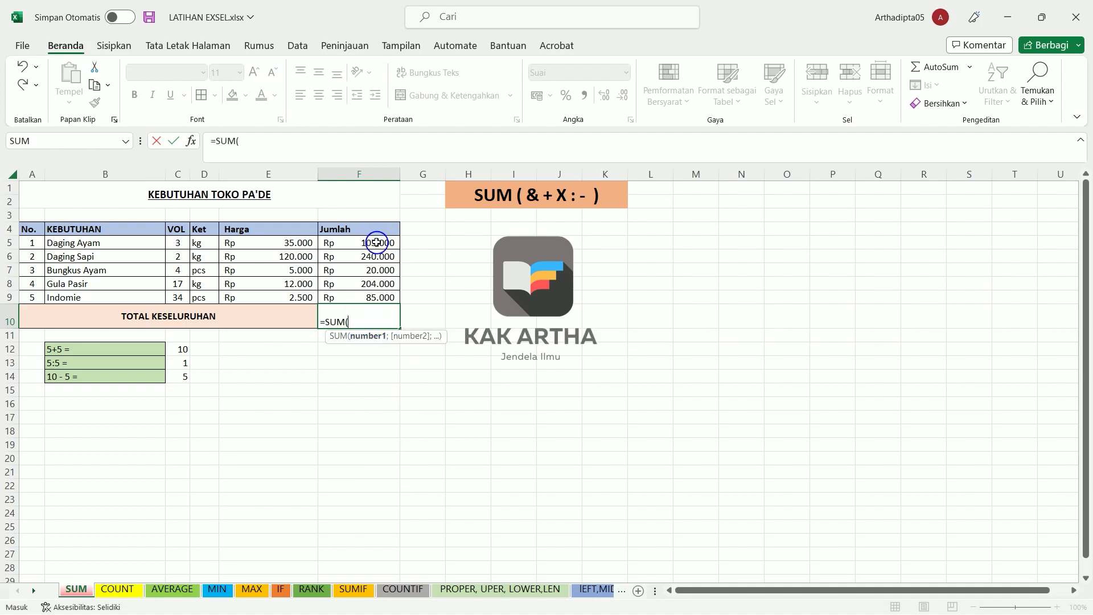
pyautogui.click(377, 244)
pyautogui.moveTo(377, 245); pyautogui.dragTo(379, 298)
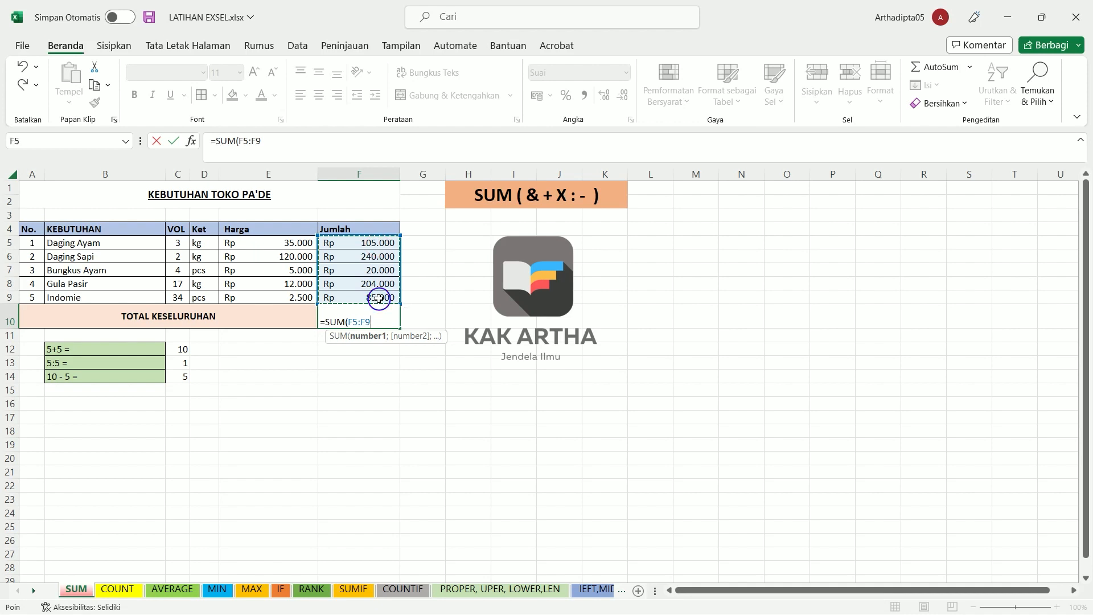
pyautogui.press('Return')
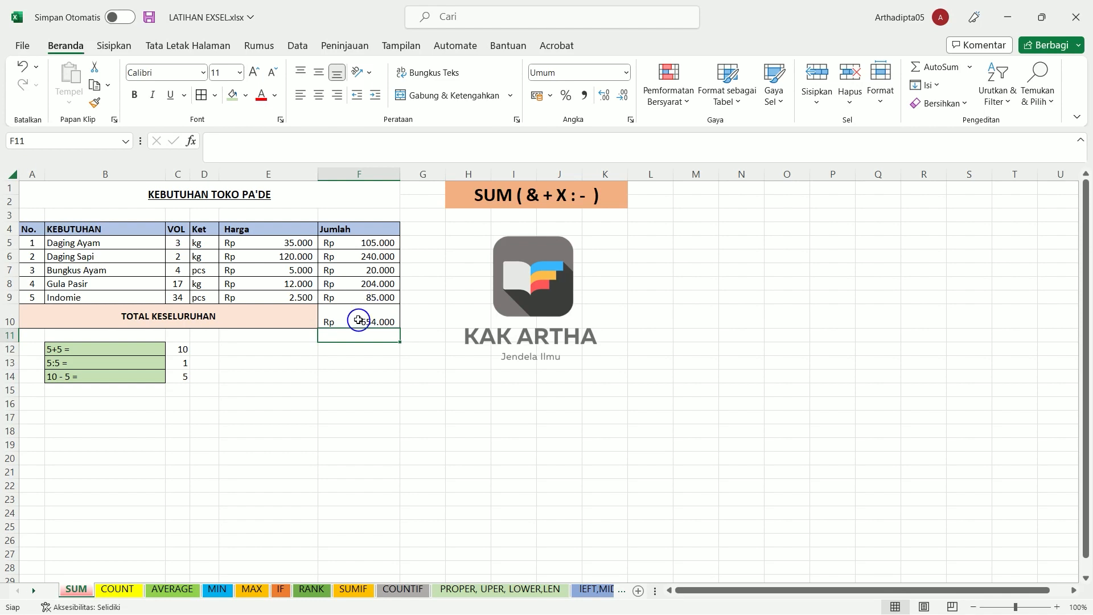
# On the COUNT sheet, count the students' NIM entries in C21 with the COUNT function over A4:A18
pyautogui.click(111, 592)
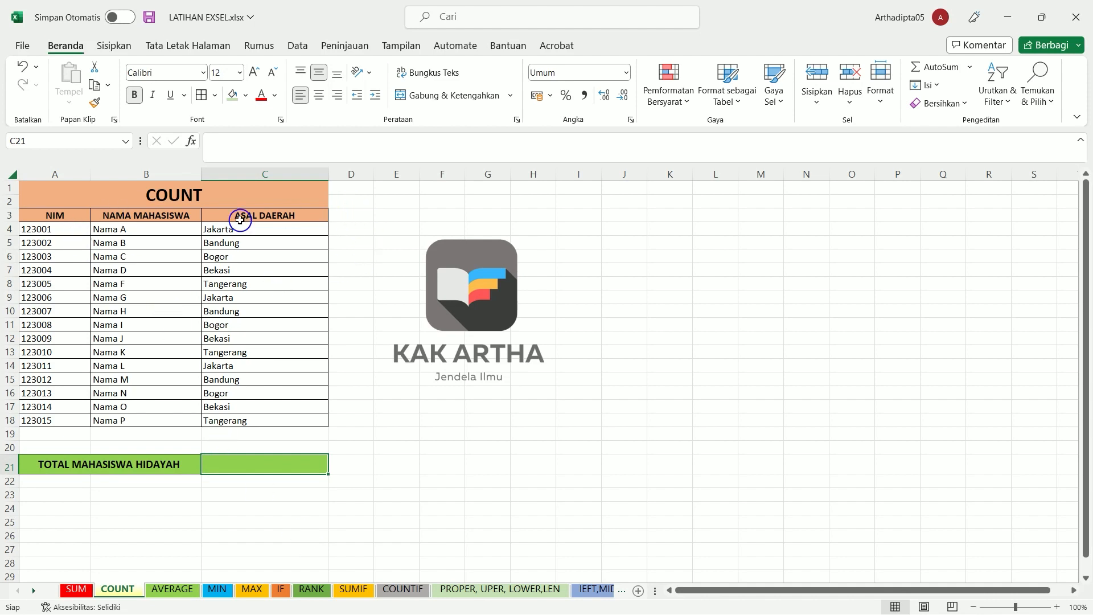
pyautogui.moveTo(350, 228); pyautogui.dragTo(363, 427)
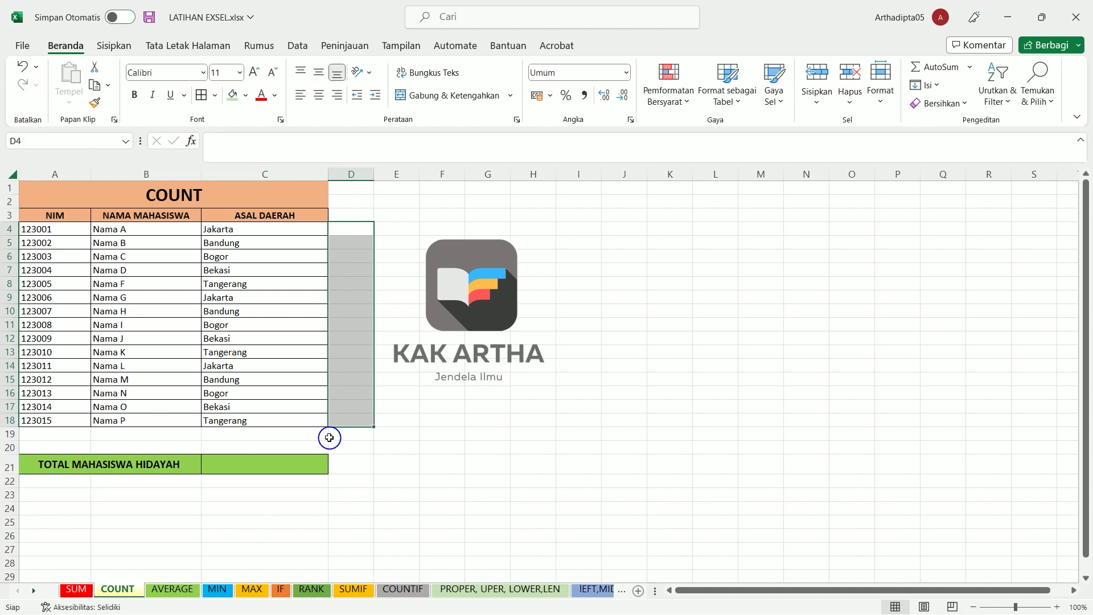
pyautogui.doubleClick(268, 462)
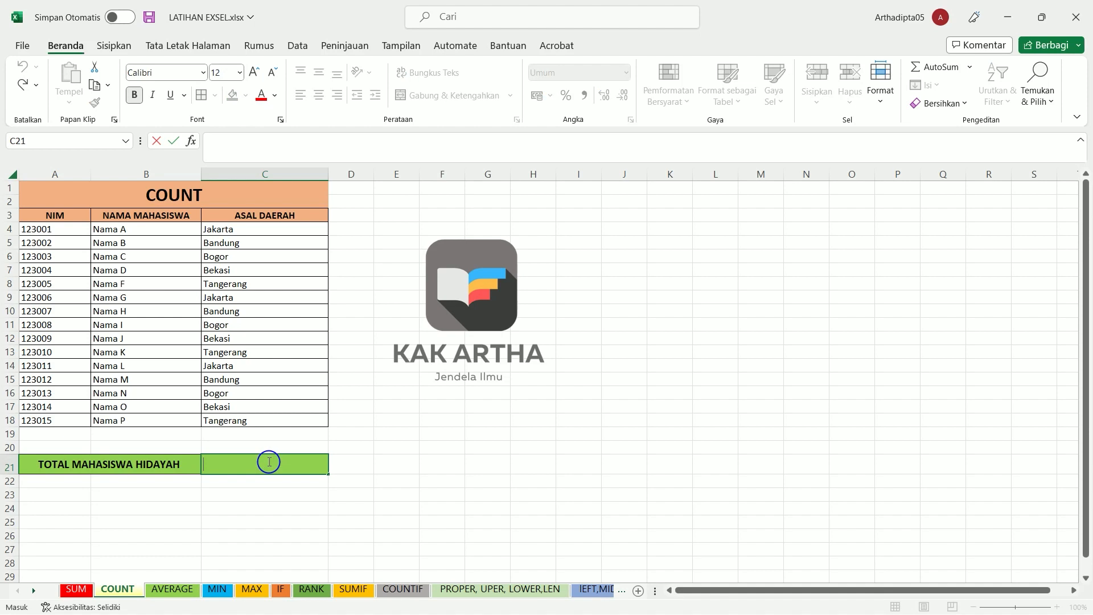
pyautogui.write('=COUN')
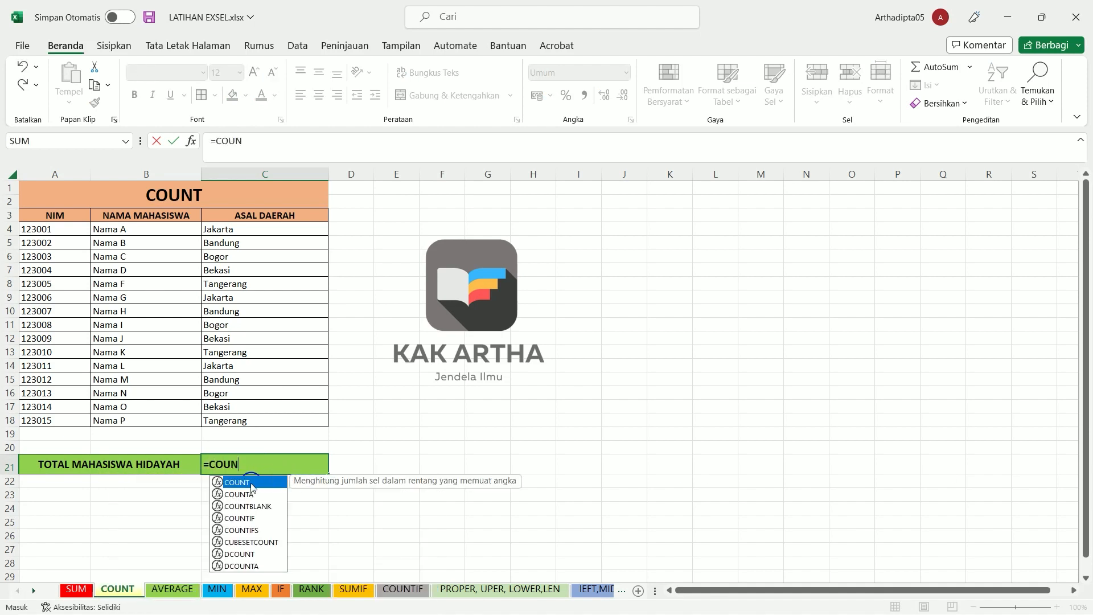
pyautogui.doubleClick(268, 482)
pyautogui.moveTo(47, 226); pyautogui.dragTo(62, 419)
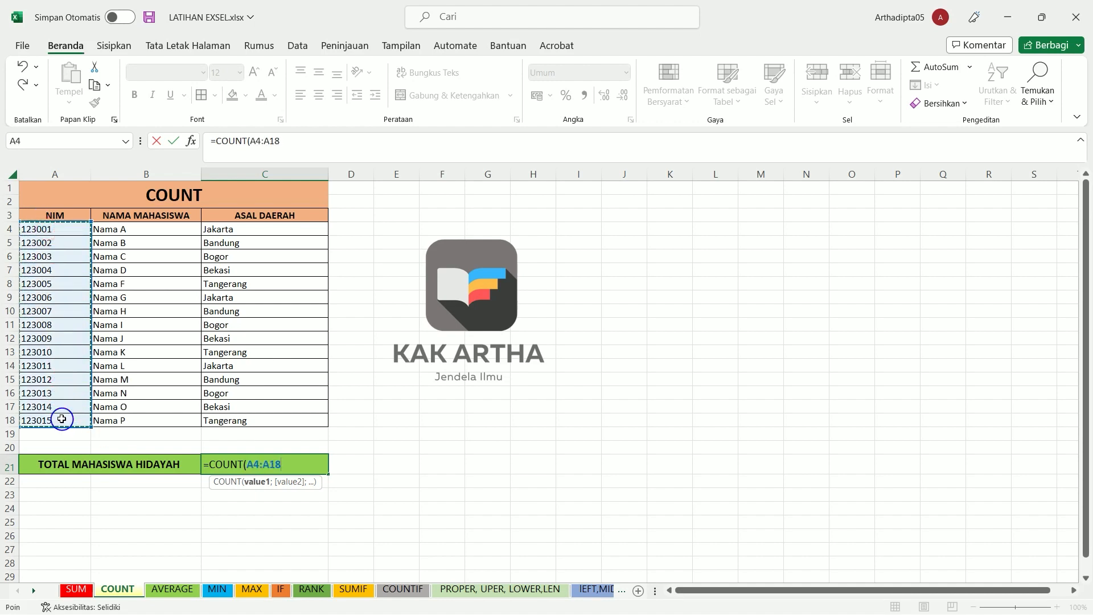
pyautogui.press('Return')
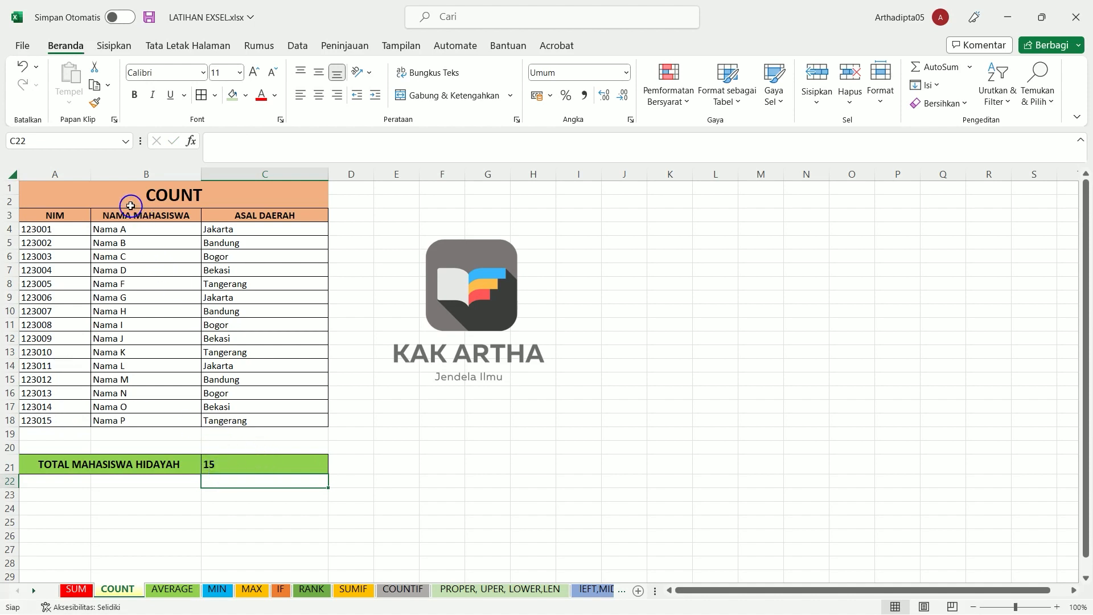
# On the AVERAGE sheet, calculate the first student's Rata-Rata in G6 with =AVERAGE(C6:F6) and fill the formula down to G12
pyautogui.click(191, 593)
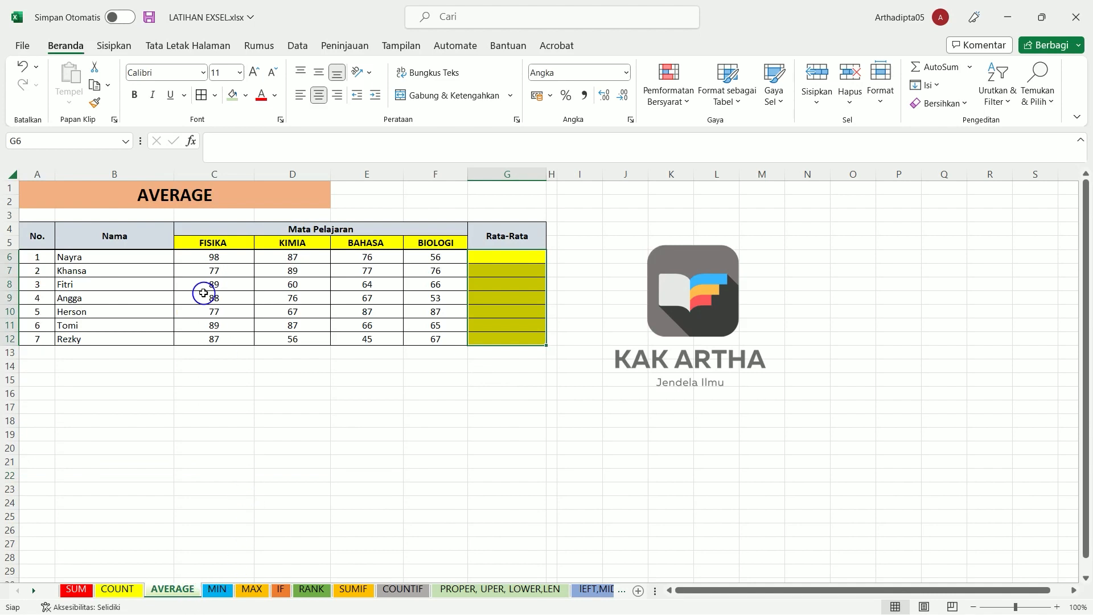
pyautogui.click(477, 367)
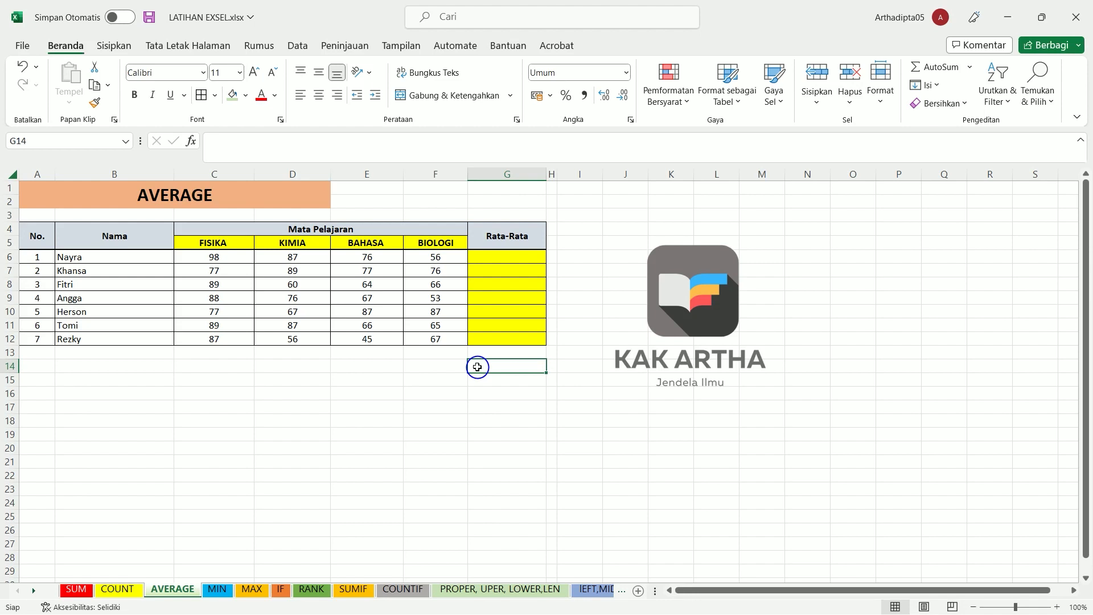
pyautogui.click(496, 259)
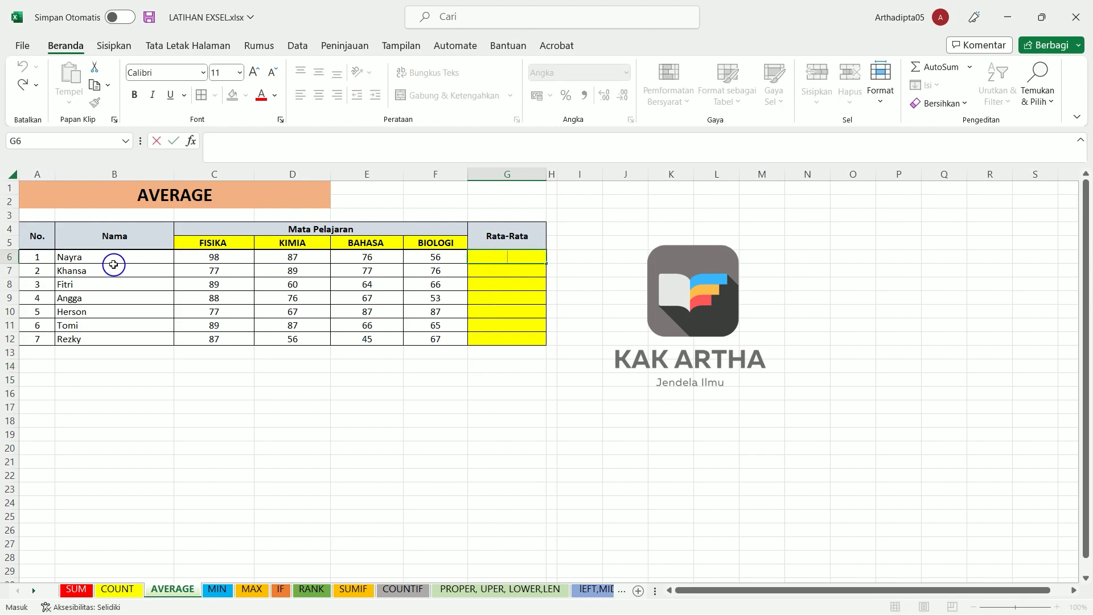
pyautogui.moveTo(214, 256); pyautogui.dragTo(460, 252)
pyautogui.click(454, 284)
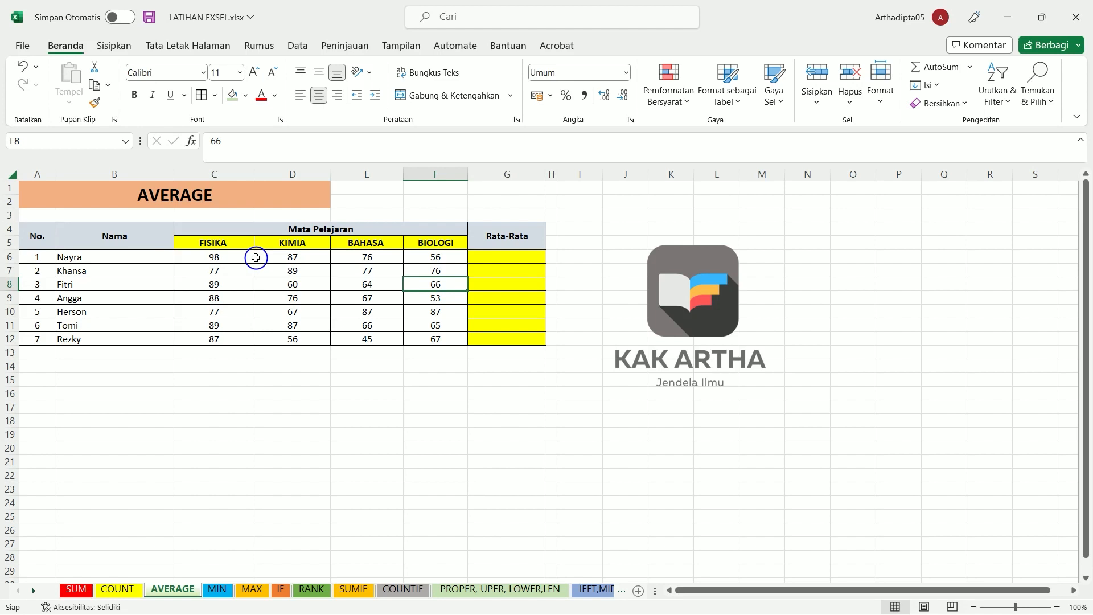
pyautogui.doubleClick(484, 254)
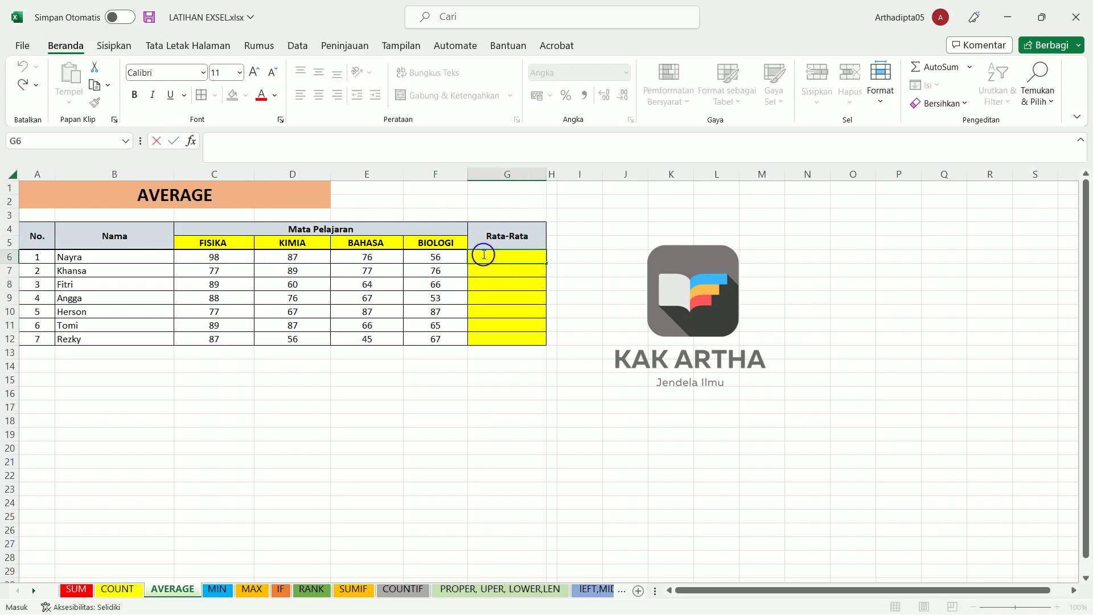
pyautogui.write('=')
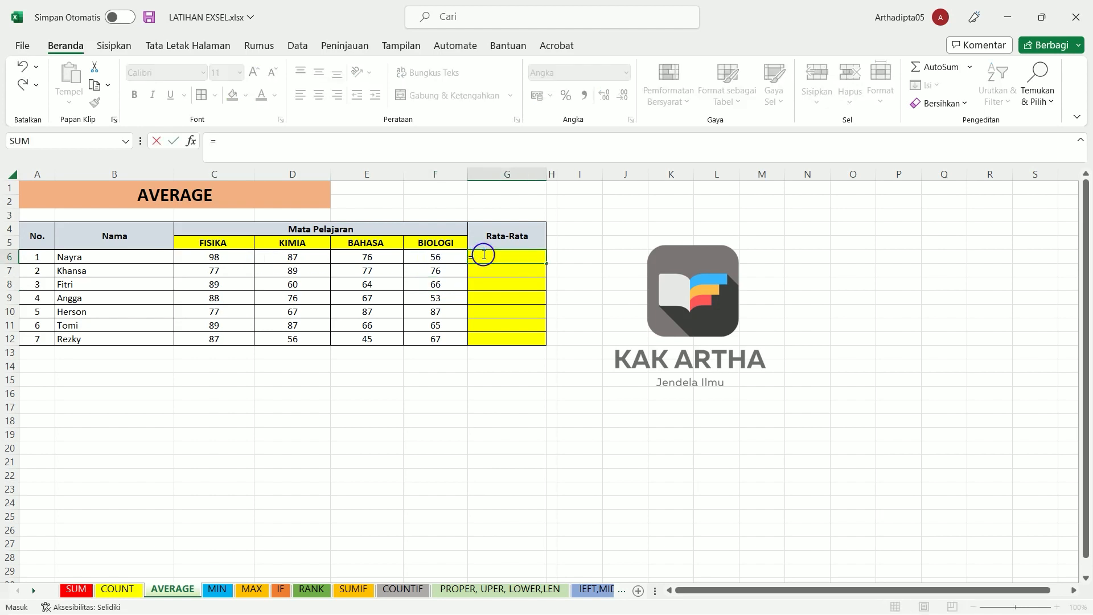
pyautogui.write('AV')
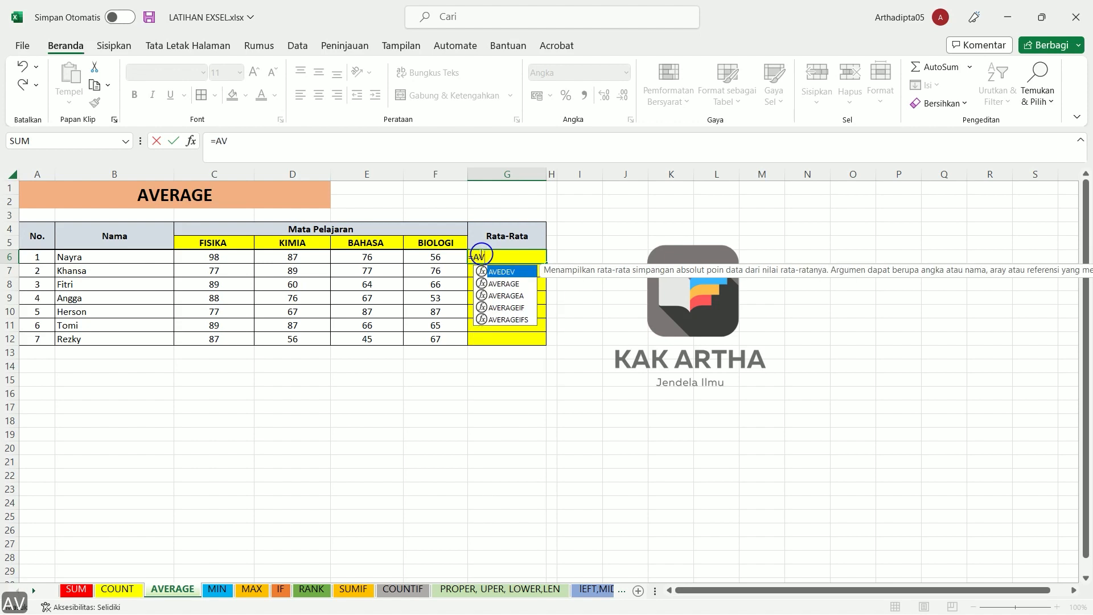
pyautogui.doubleClick(523, 284)
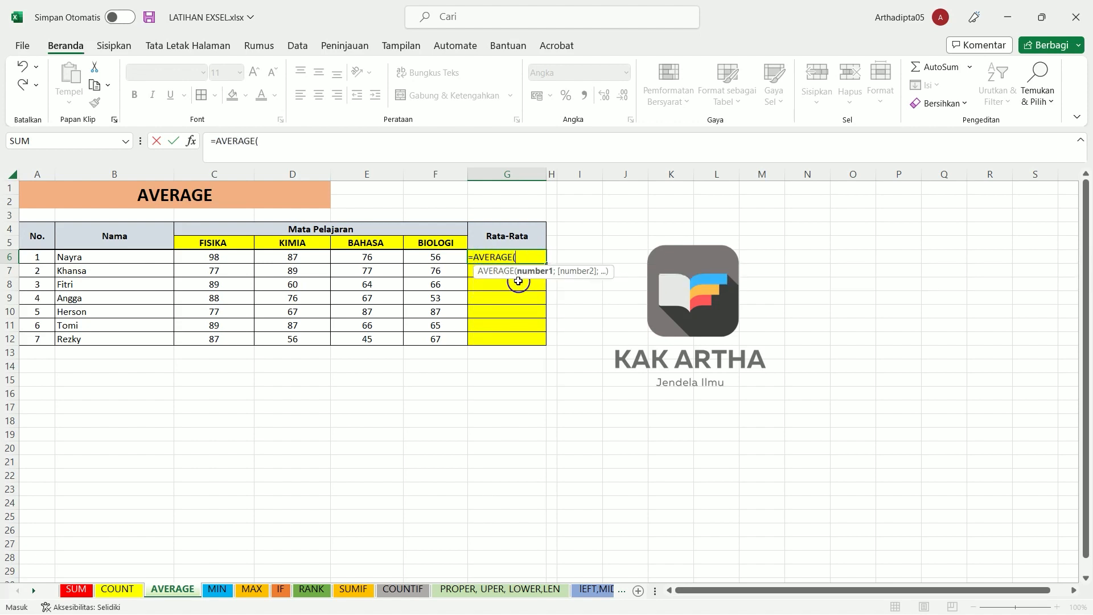
pyautogui.click(210, 258)
pyautogui.moveTo(209, 258); pyautogui.dragTo(435, 257)
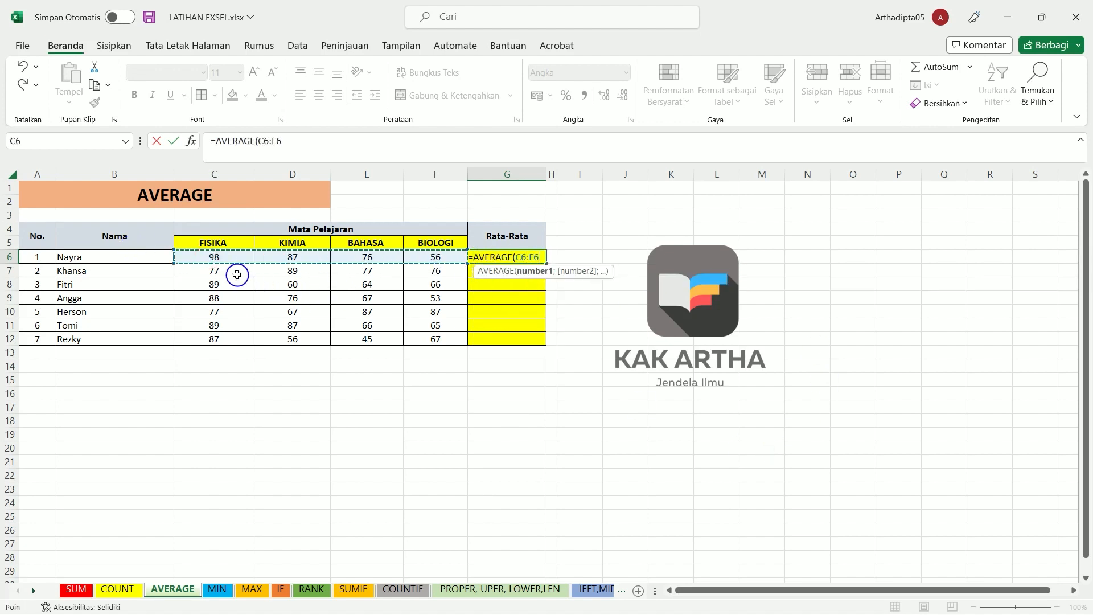
pyautogui.press('Return')
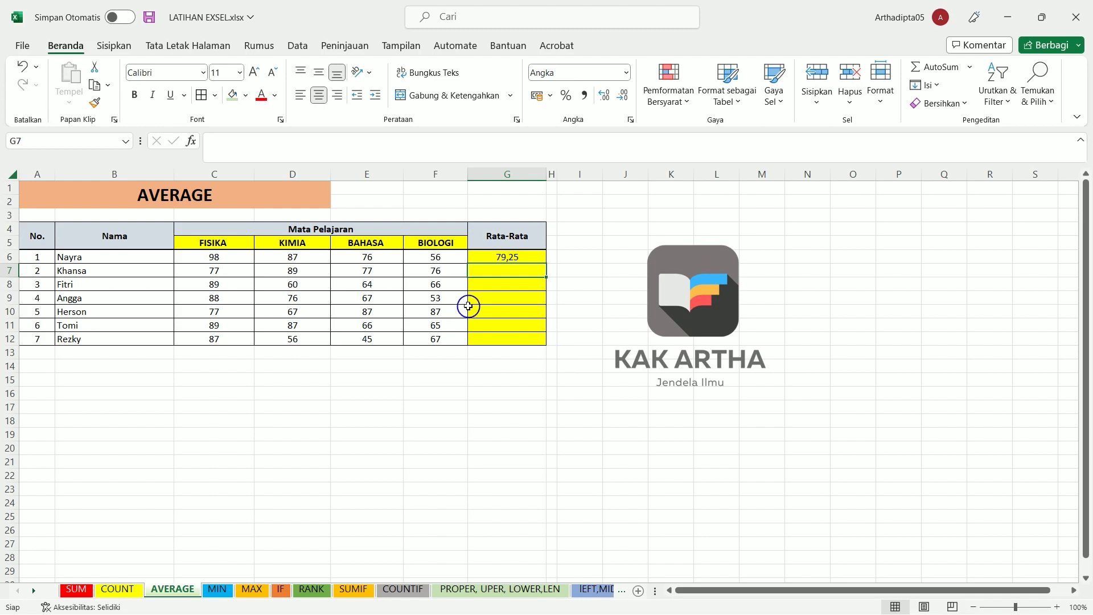
pyautogui.click(527, 257)
pyautogui.moveTo(548, 264); pyautogui.dragTo(548, 344)
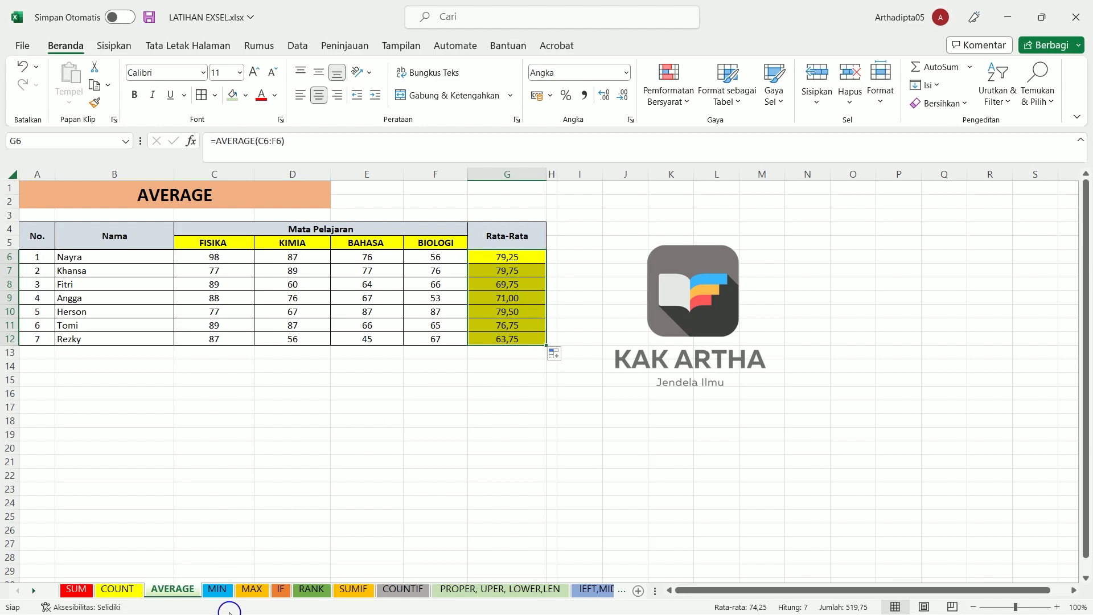
# On the MIN sheet, find the first student's NILAI TERKECIL in G6 with =MIN(C6:F6) and fill the formula down to G12
pyautogui.click(220, 592)
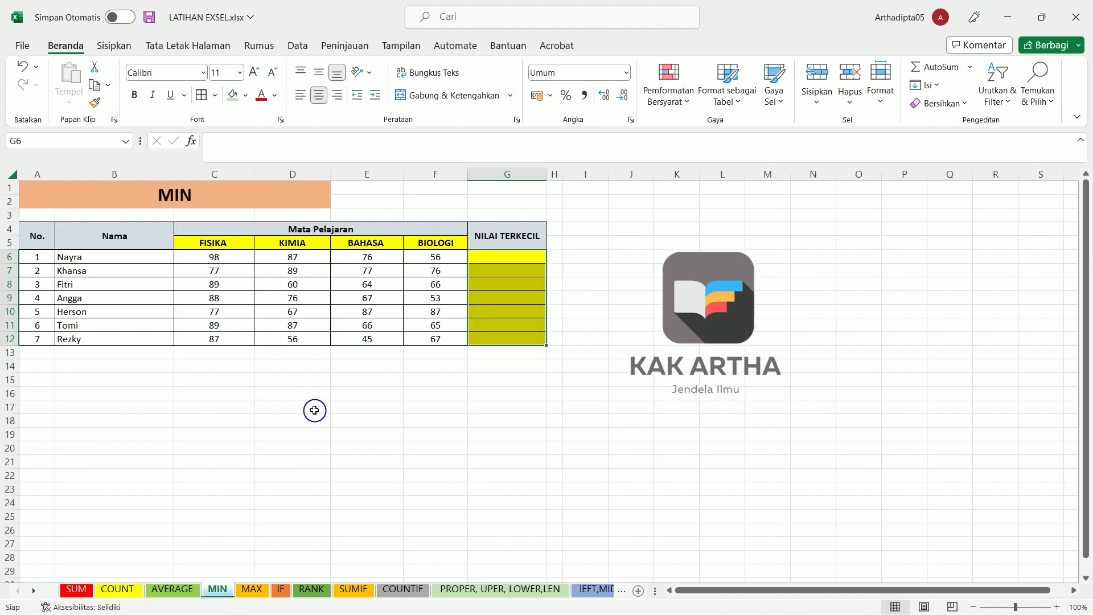
pyautogui.moveTo(214, 257); pyautogui.dragTo(427, 259)
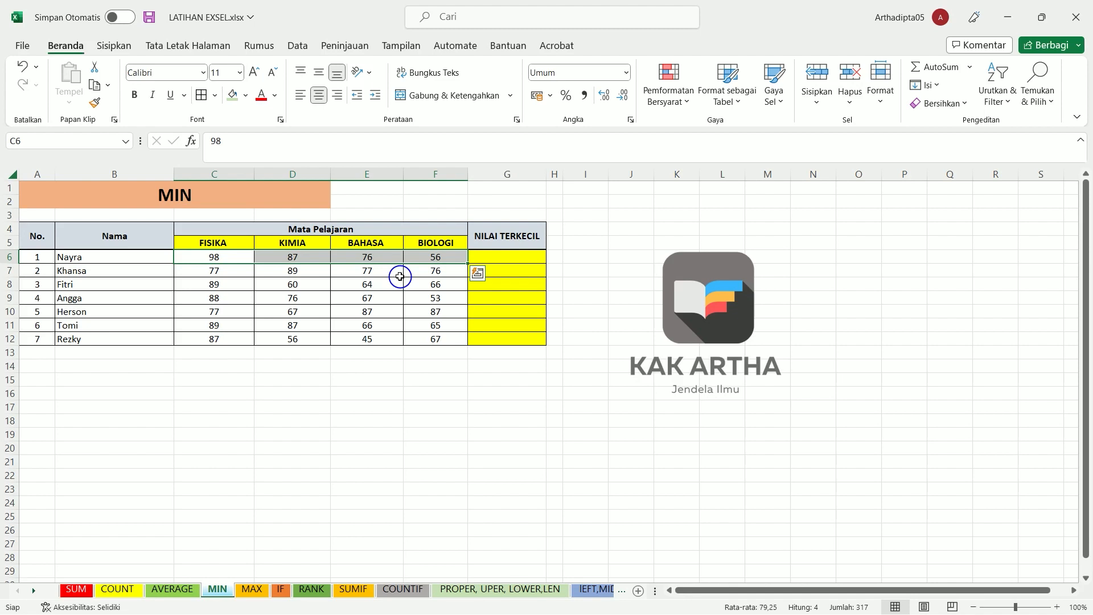
pyautogui.doubleClick(503, 259)
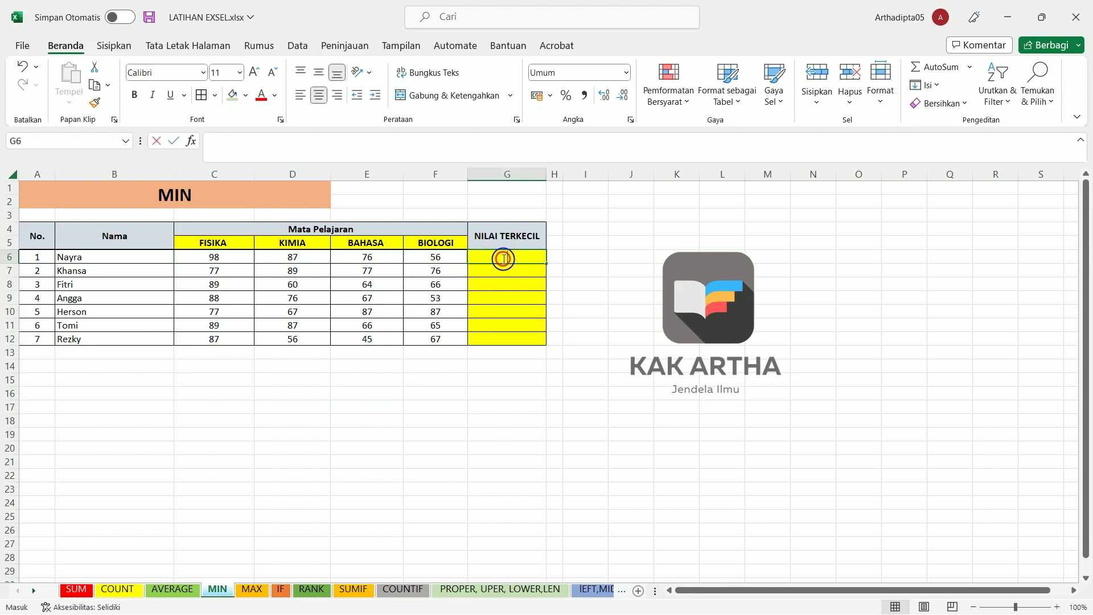
pyautogui.write('=MIN')
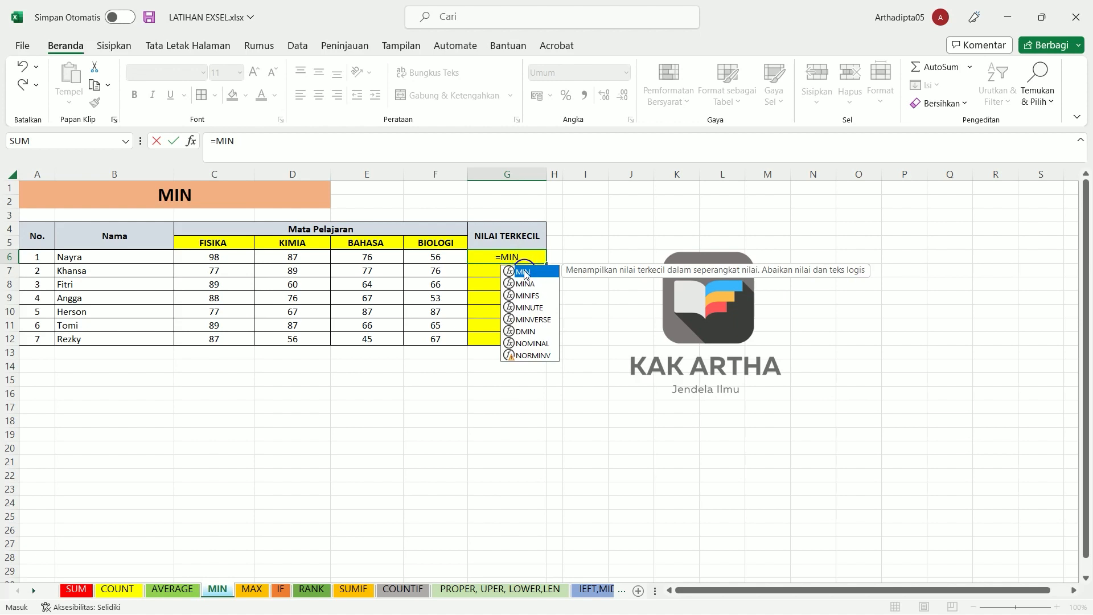
pyautogui.doubleClick(524, 272)
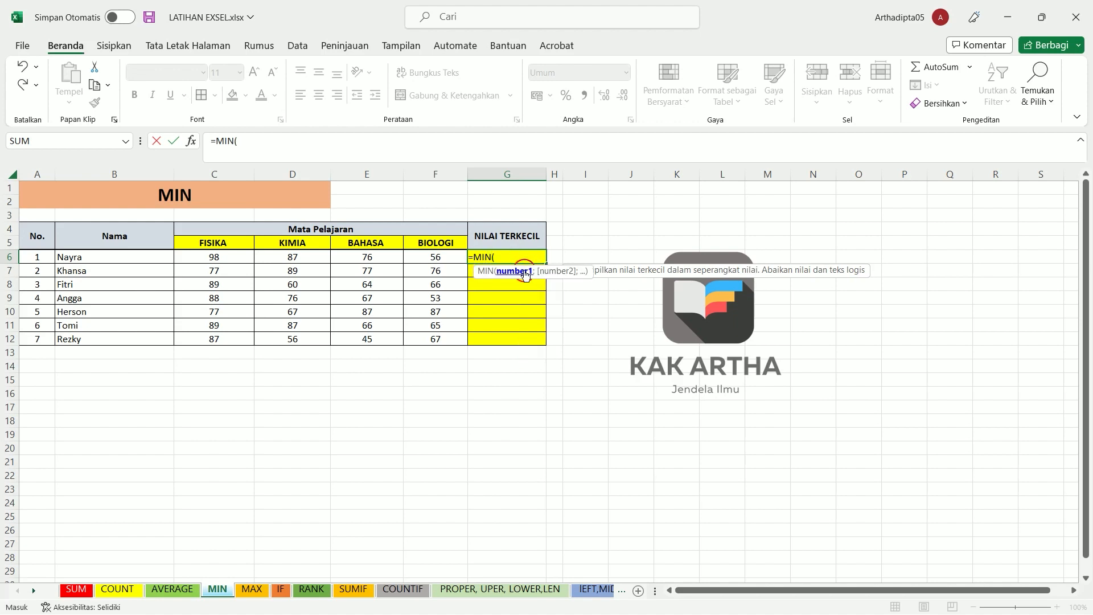
pyautogui.moveTo(199, 257); pyautogui.dragTo(434, 255)
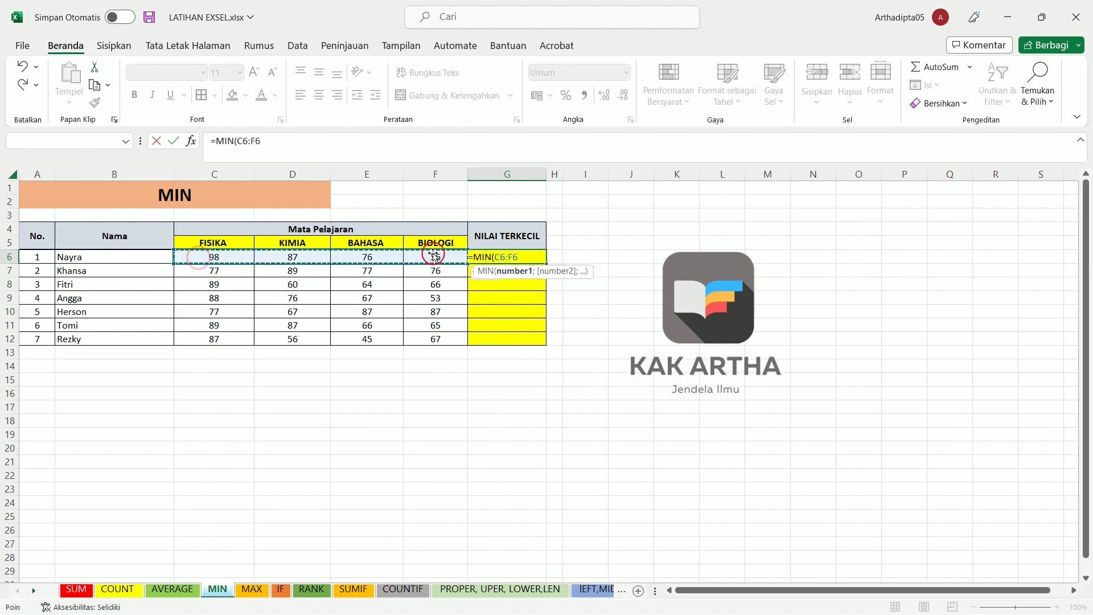
pyautogui.press('Return')
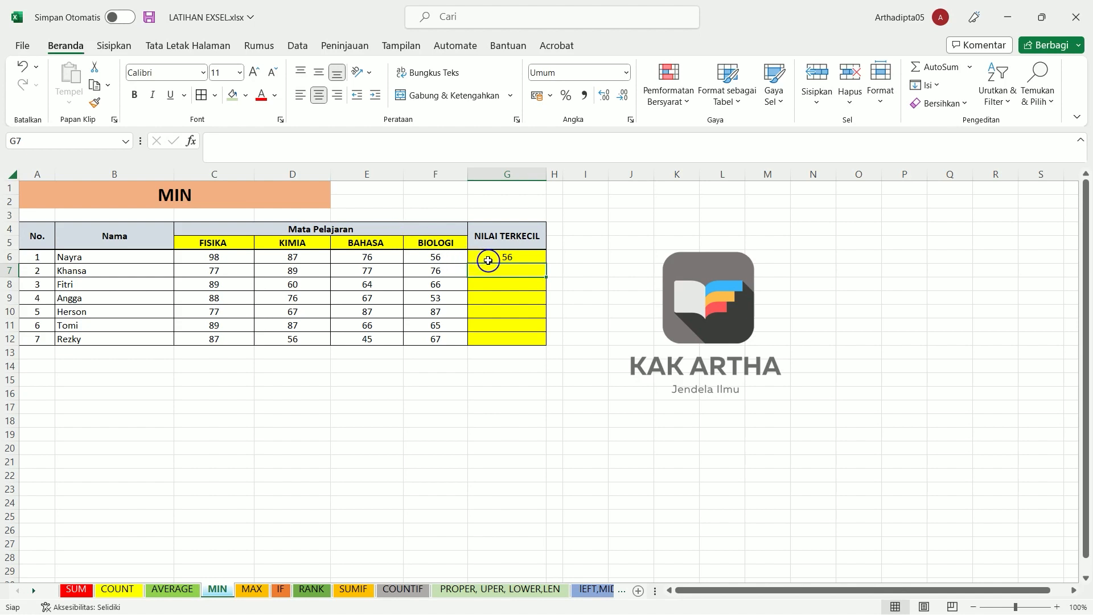
pyautogui.click(516, 259)
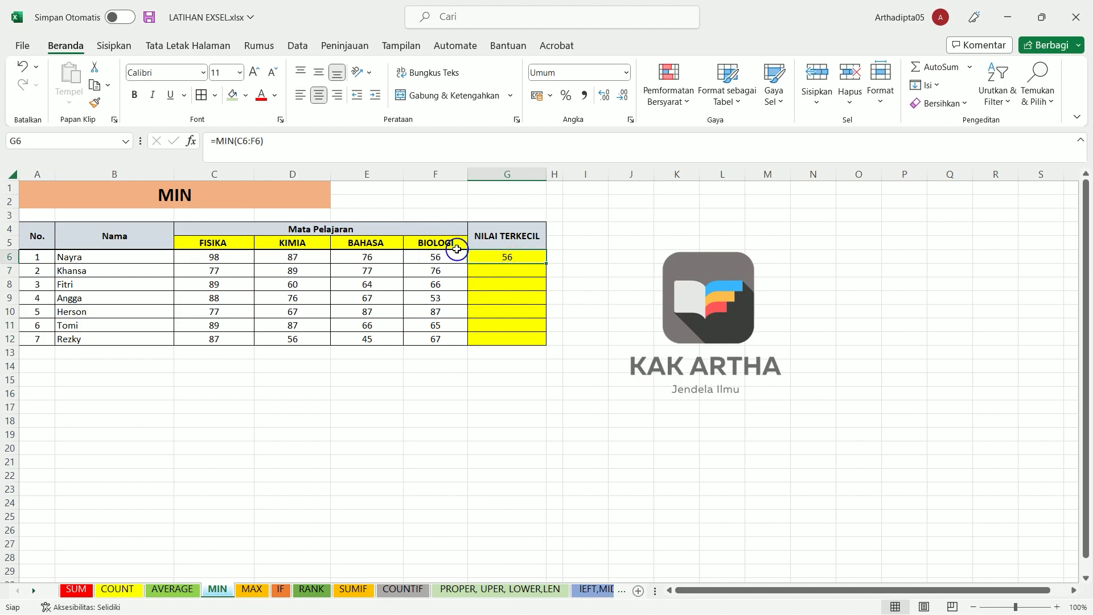
pyautogui.moveTo(545, 261); pyautogui.dragTo(559, 340)
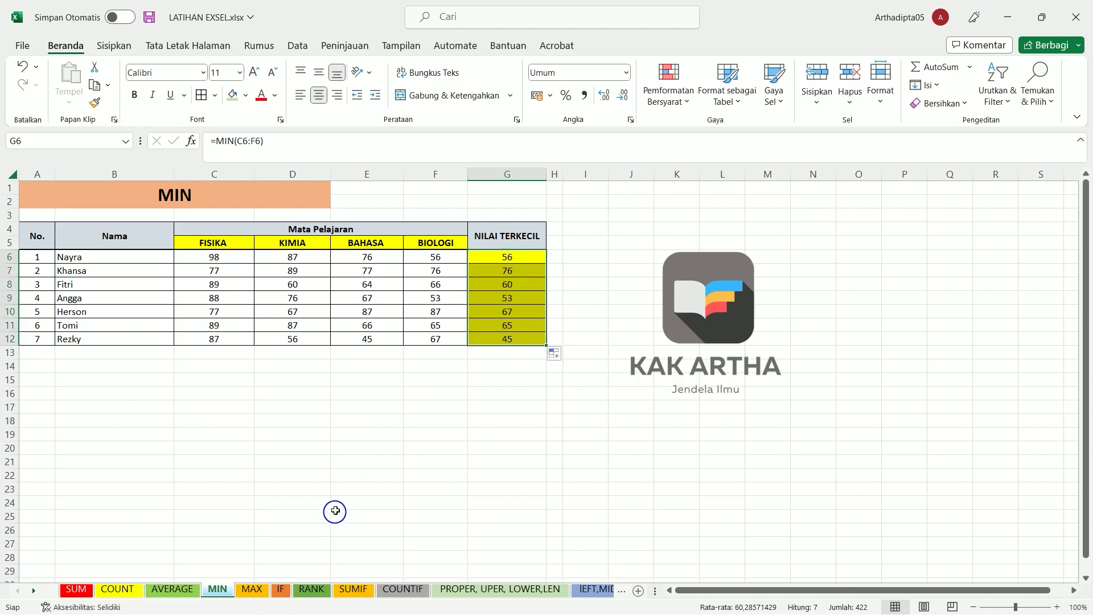
# On the MAX sheet, find the first student's NILAI TERTINGGI in G6 with =MAX(C6:F6) and fill the formula down to G12
pyautogui.click(254, 592)
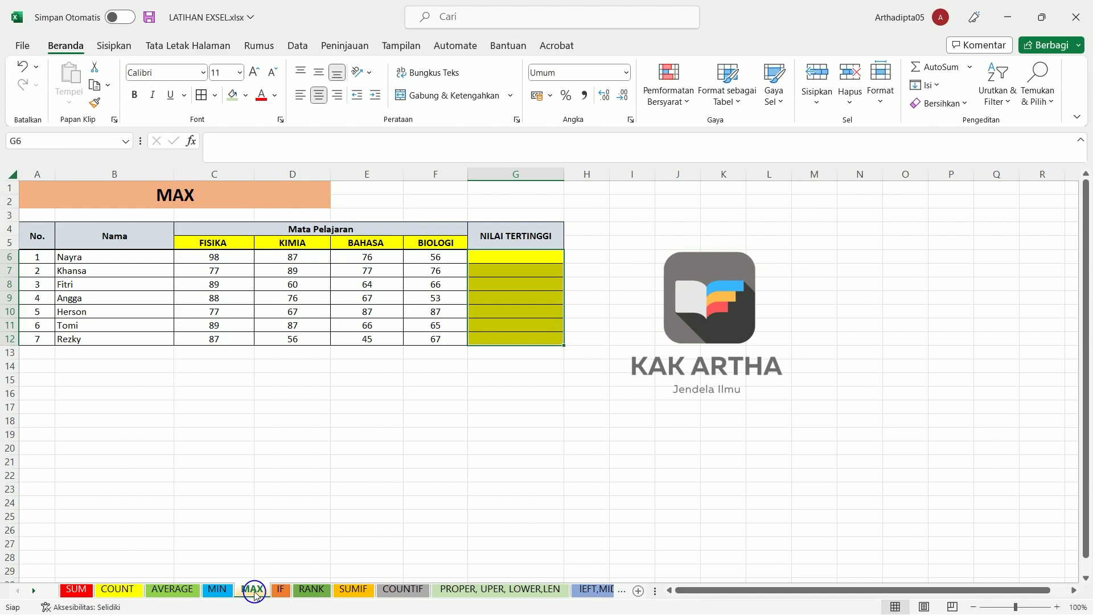
pyautogui.doubleClick(488, 253)
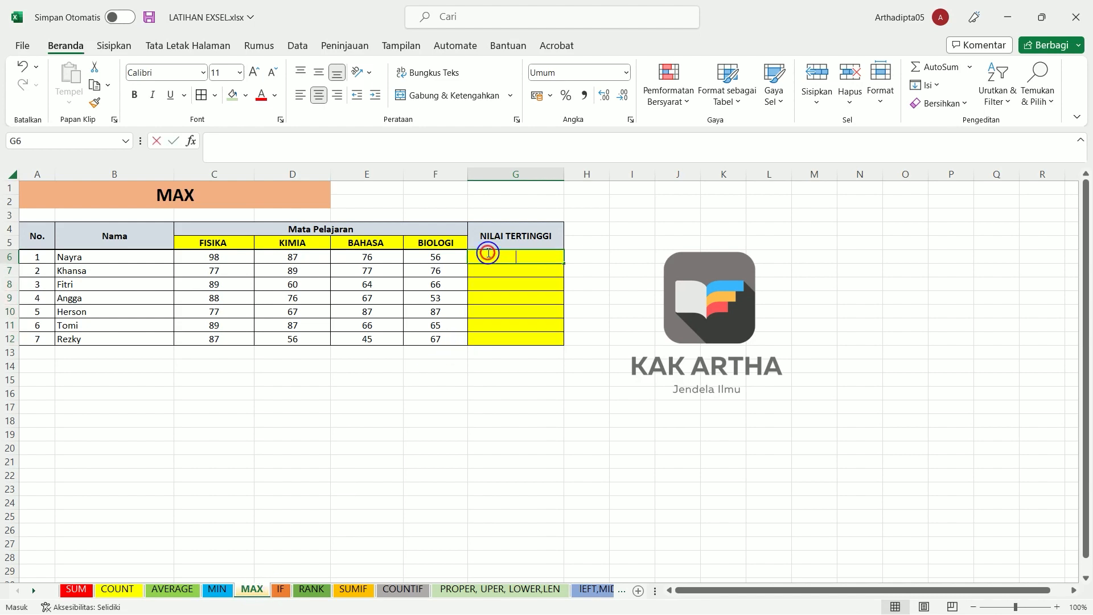
pyautogui.write('=')
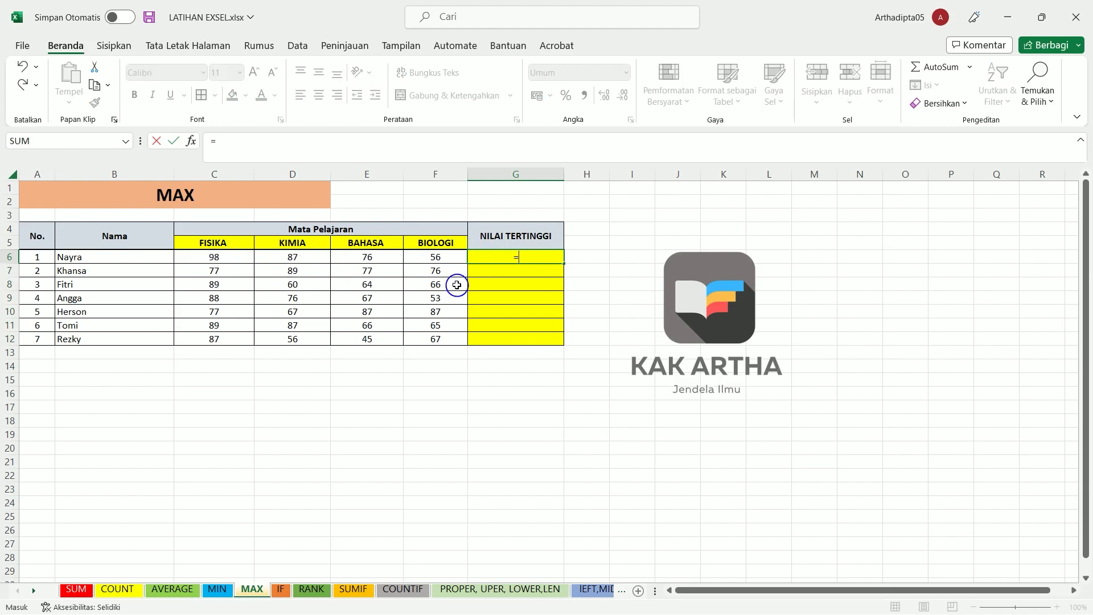
pyautogui.write('MA')
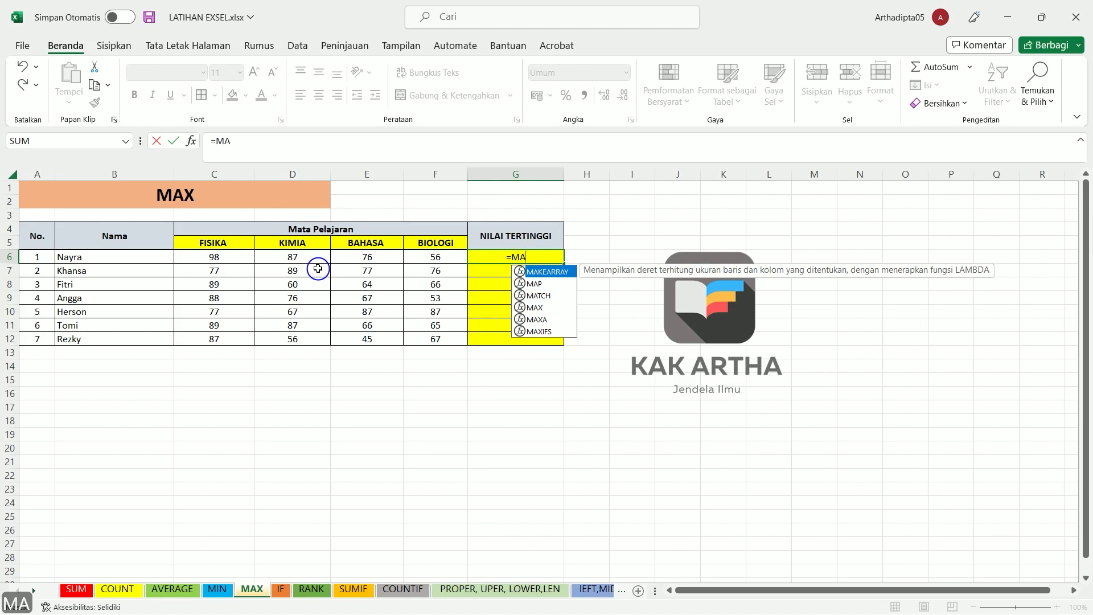
pyautogui.write('X')
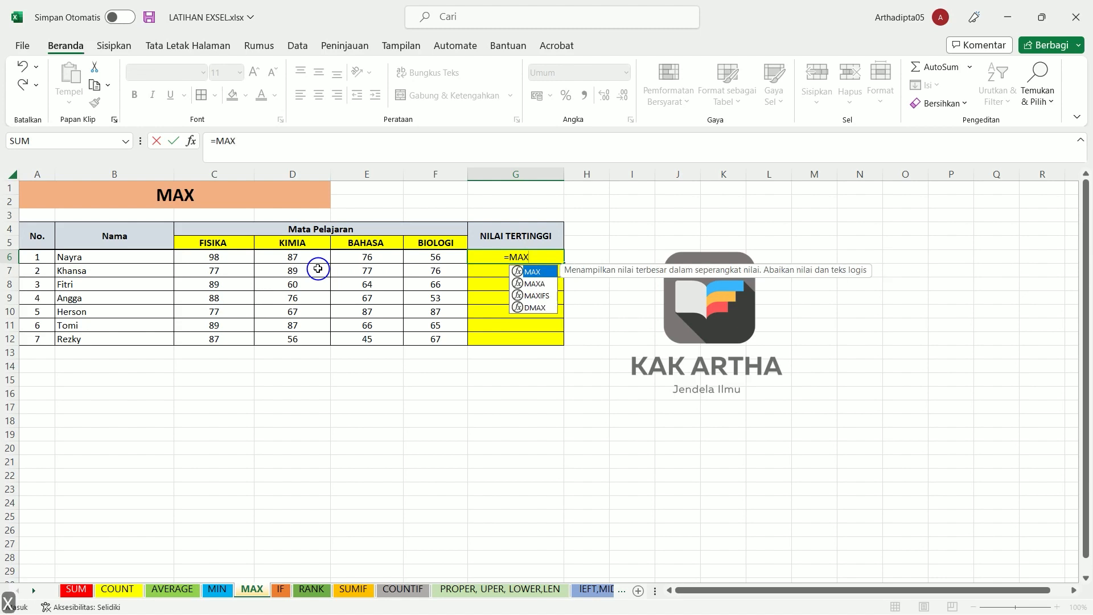
pyautogui.doubleClick(534, 272)
pyautogui.moveTo(204, 259); pyautogui.dragTo(451, 250)
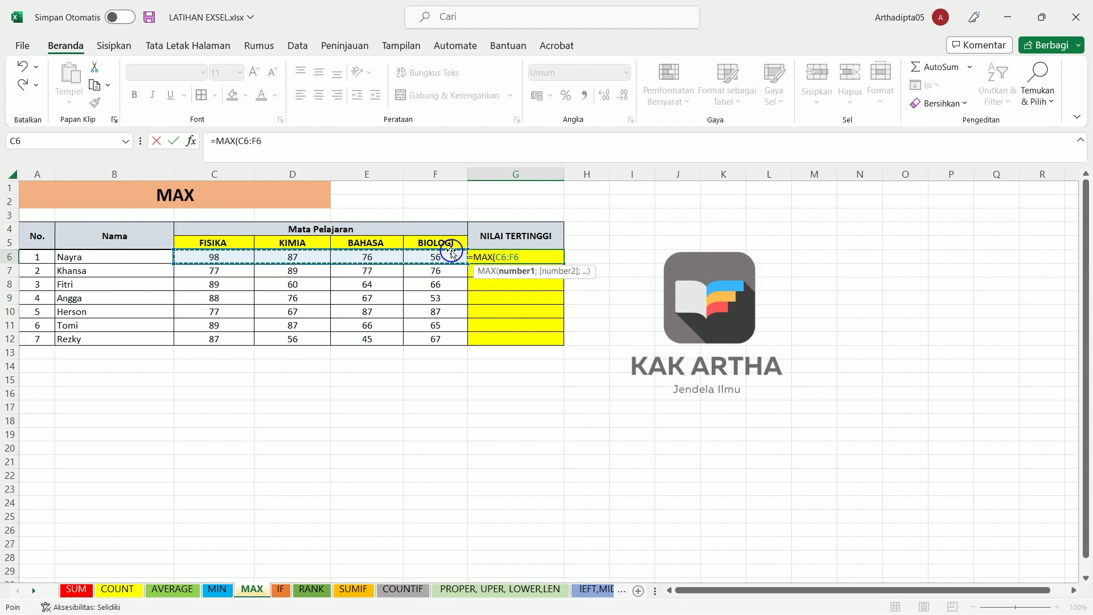
pyautogui.press('Return')
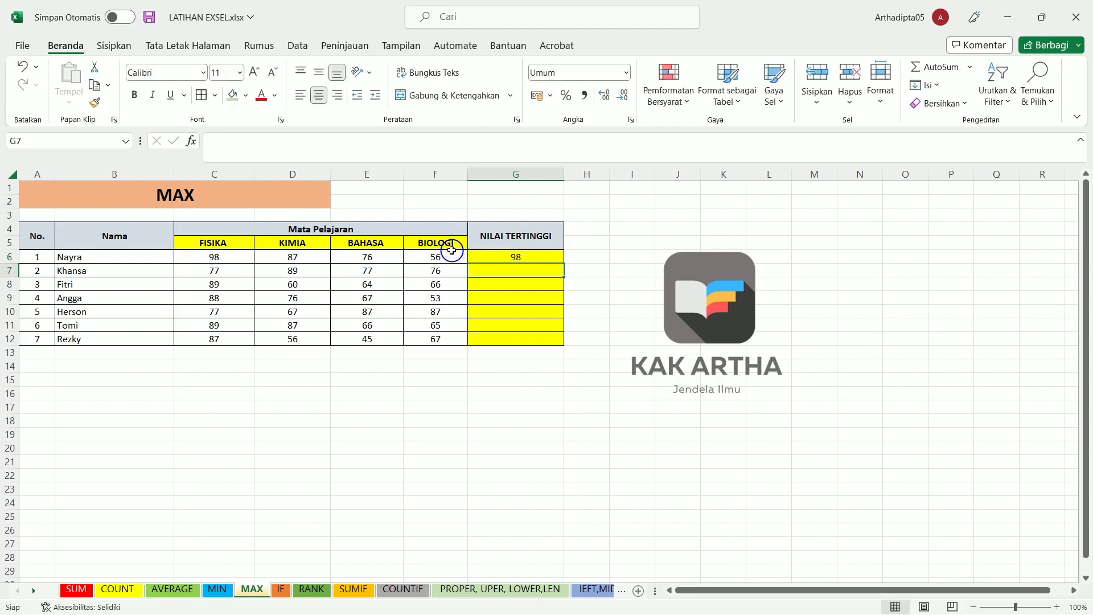
pyautogui.click(515, 256)
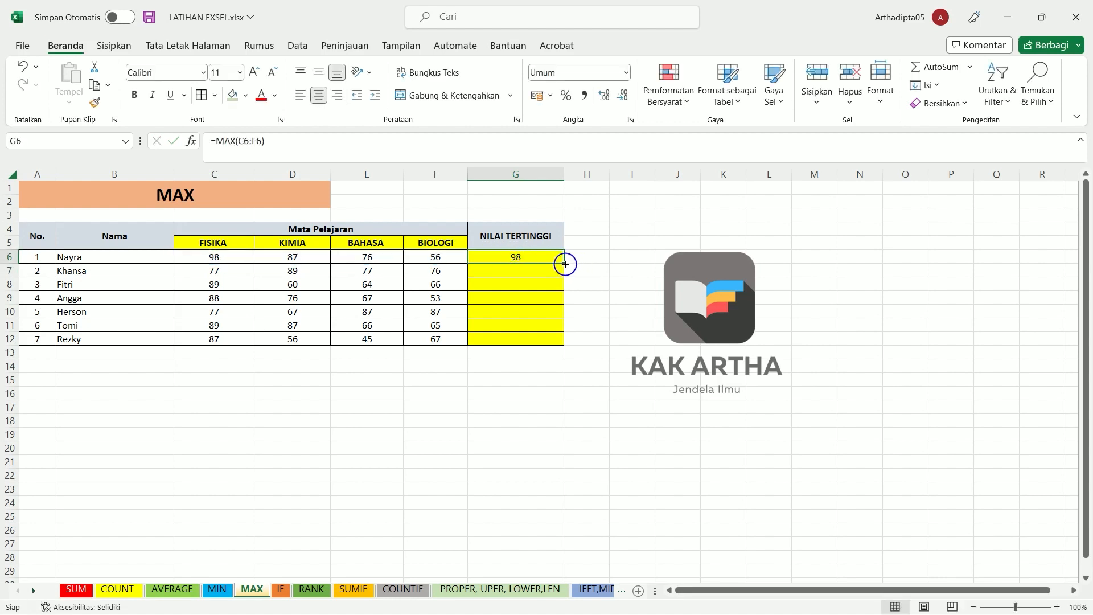
pyautogui.moveTo(565, 264); pyautogui.dragTo(562, 339)
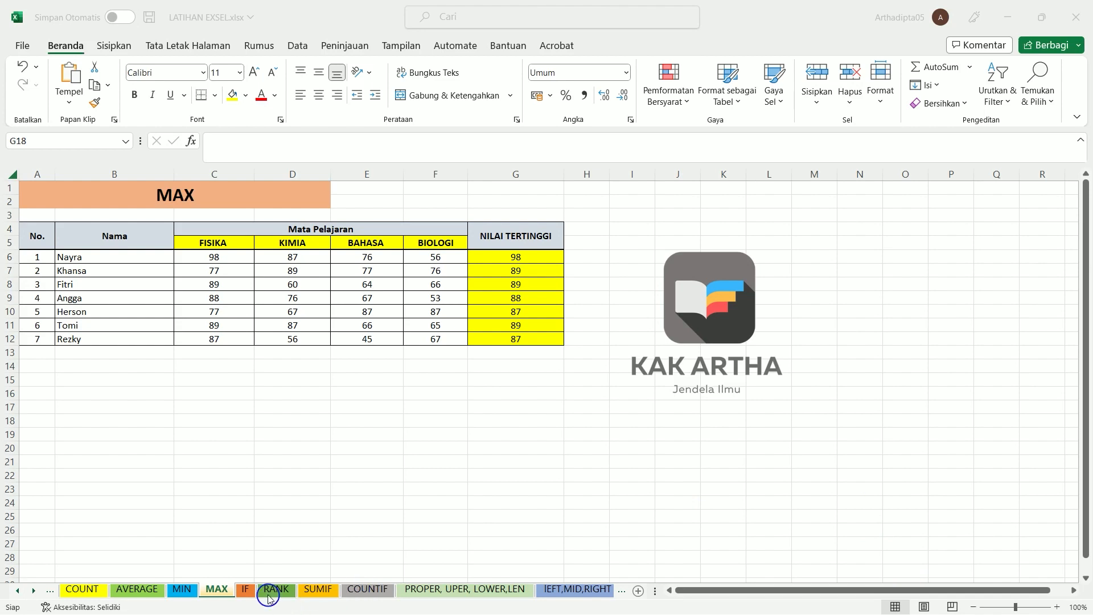
# Open the IF sheet and examine the PREDIKAT score ranges in B15:C18 and the students' TOTAL NILAI column
pyautogui.click(245, 589)
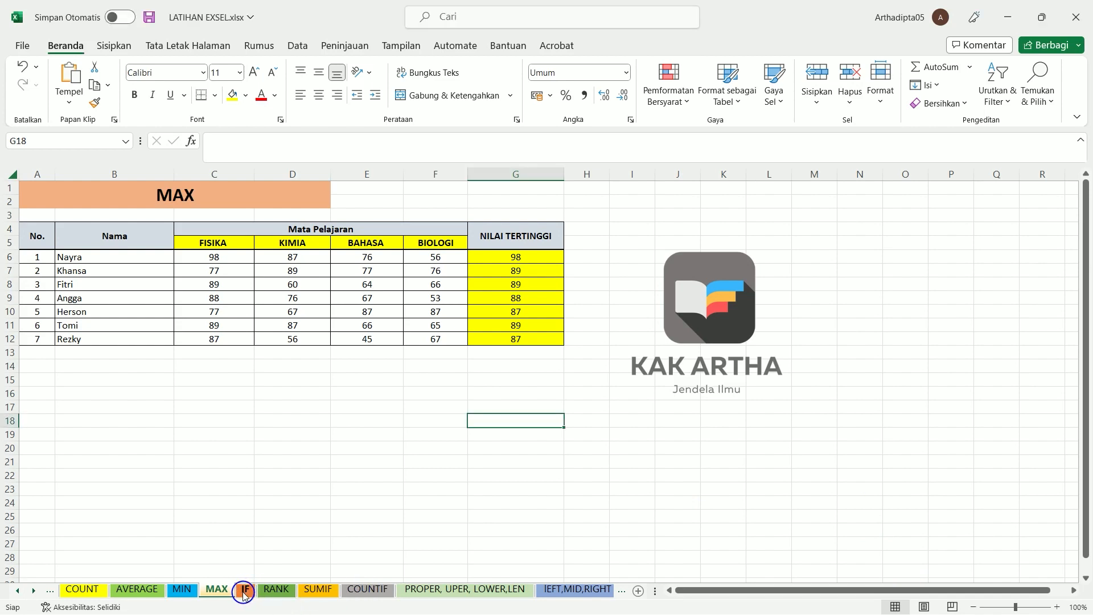
pyautogui.click(244, 589)
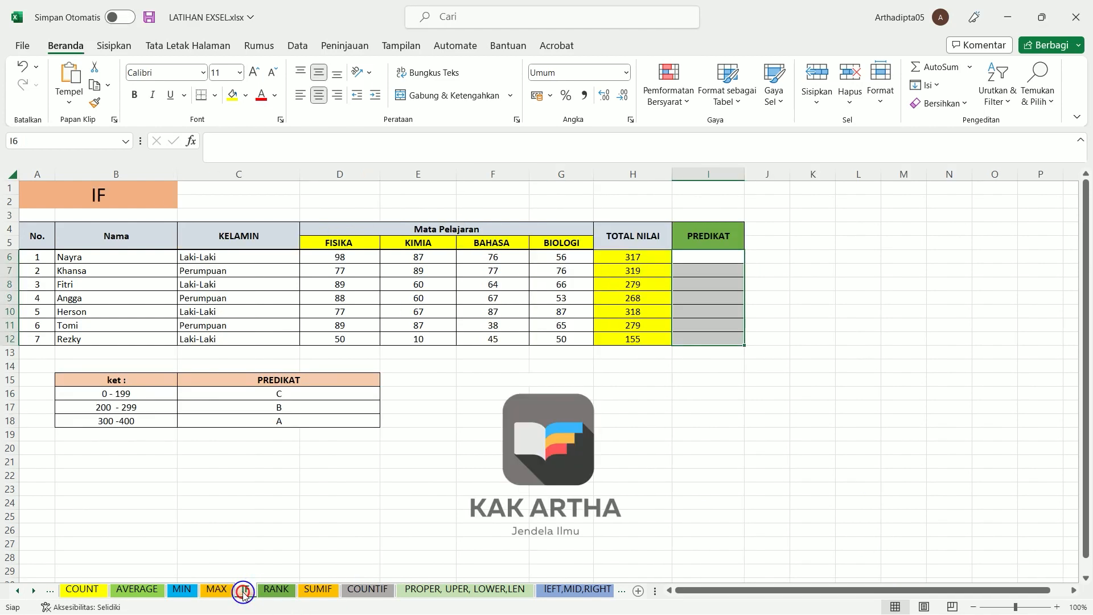
pyautogui.click(896, 492)
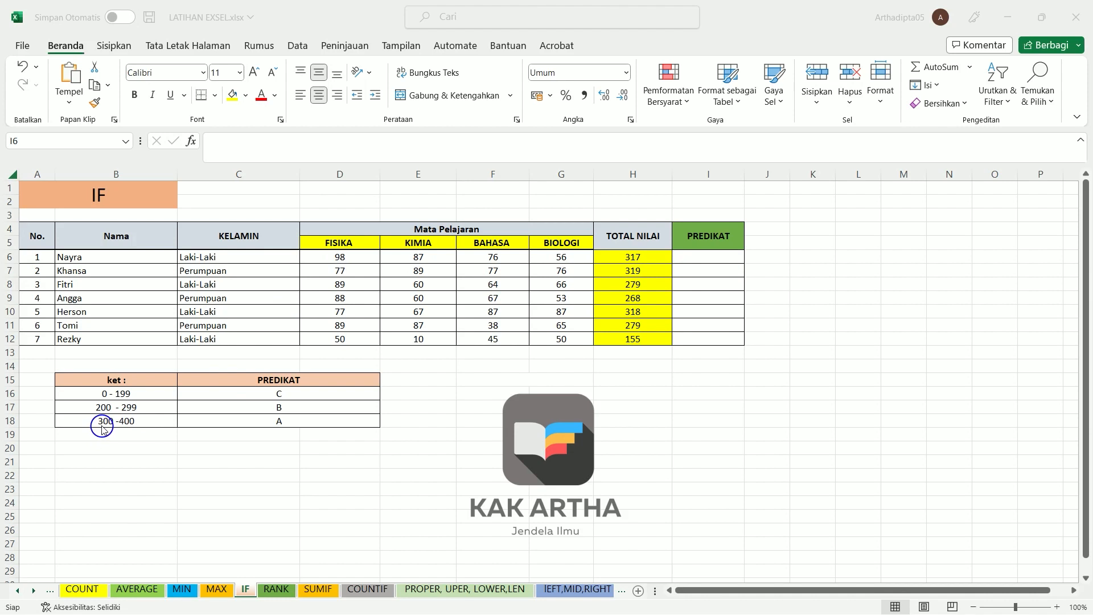
pyautogui.click(287, 419)
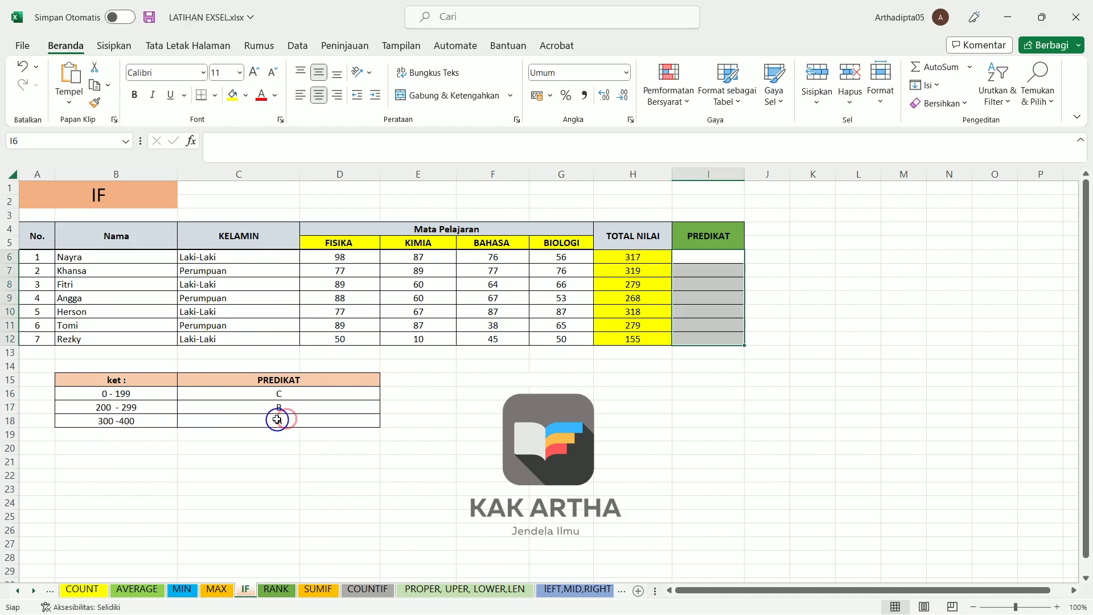
pyautogui.click(110, 405)
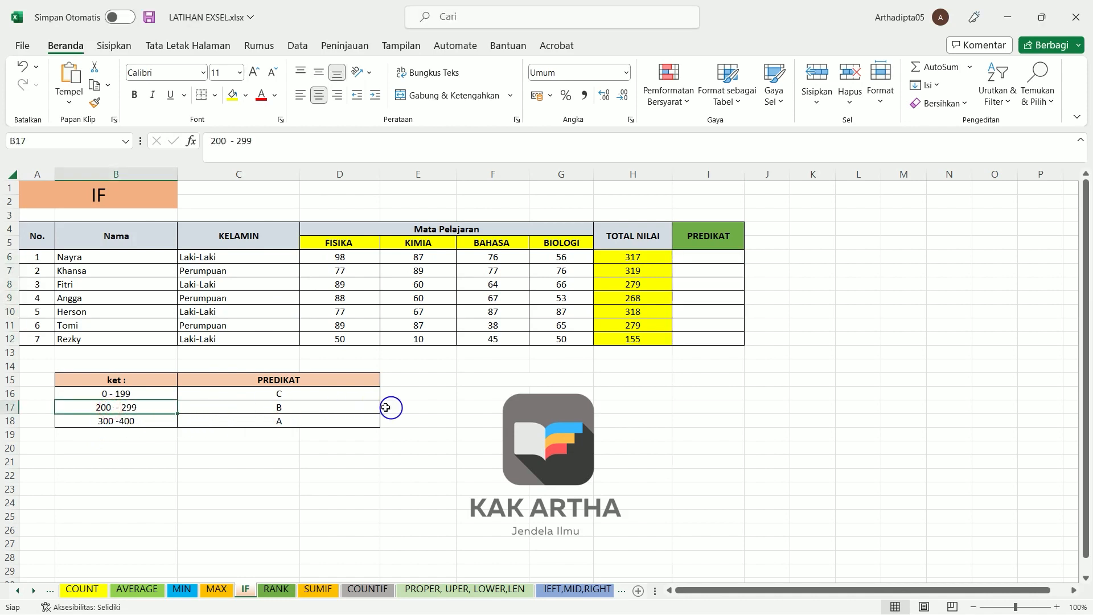
pyautogui.click(715, 256)
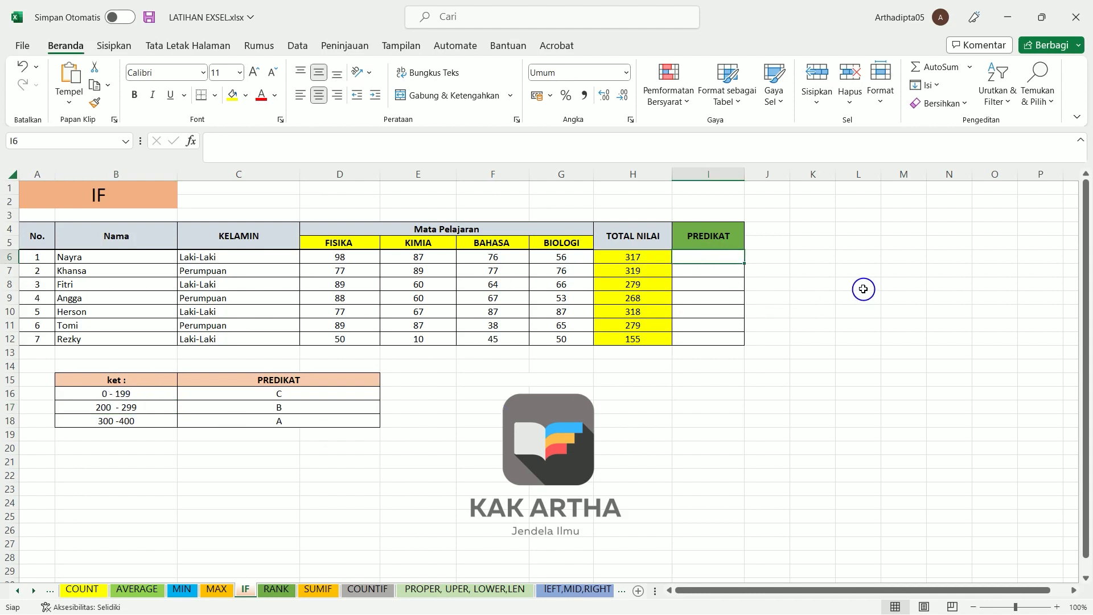
pyautogui.moveTo(642, 257); pyautogui.dragTo(633, 338)
pyautogui.click(811, 283)
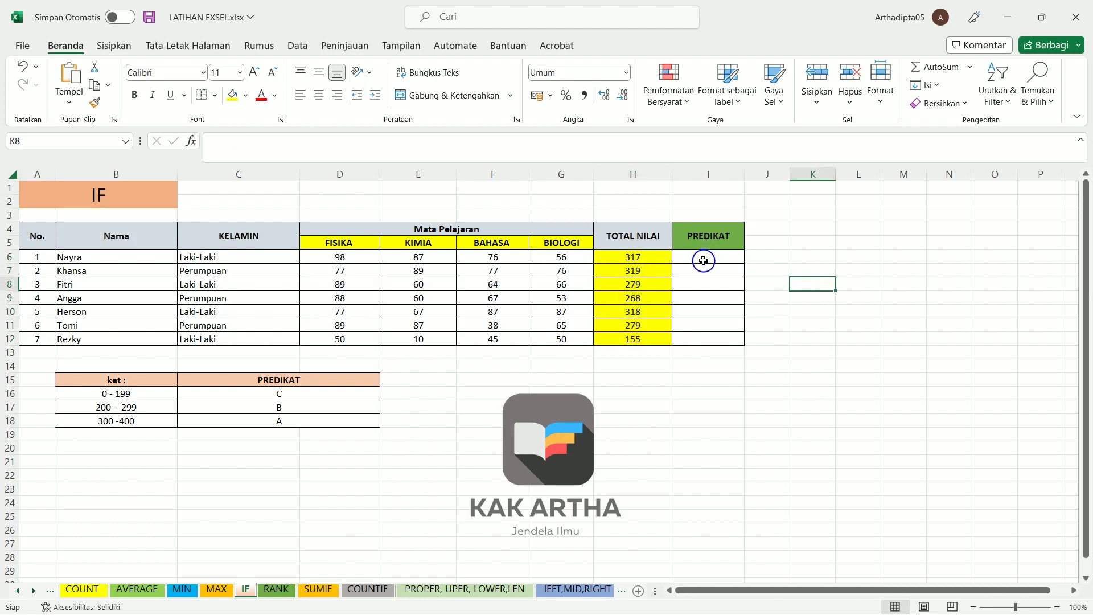
# In the first student's PREDIKAT cell I6, begin an IF formula that returns "A" when H6>=300
pyautogui.doubleClick(702, 259)
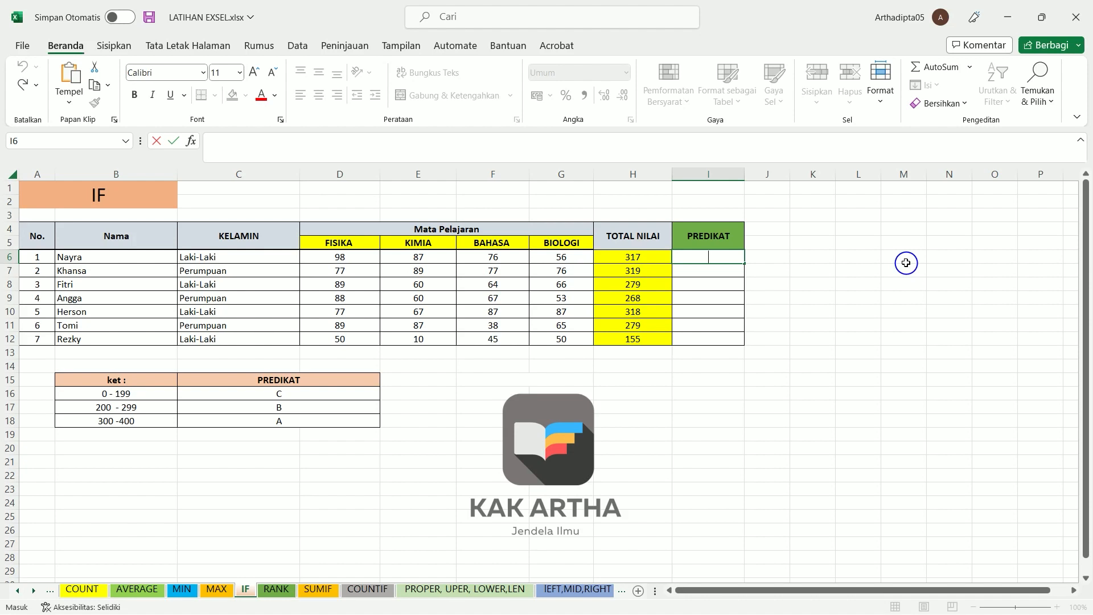
pyautogui.write('=if')
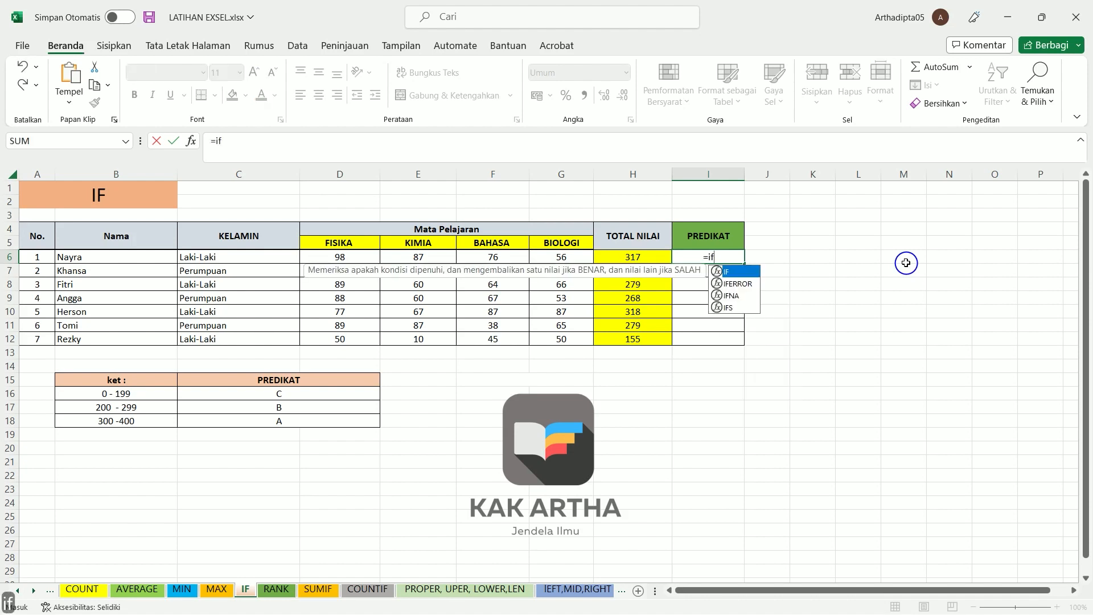
pyautogui.doubleClick(731, 272)
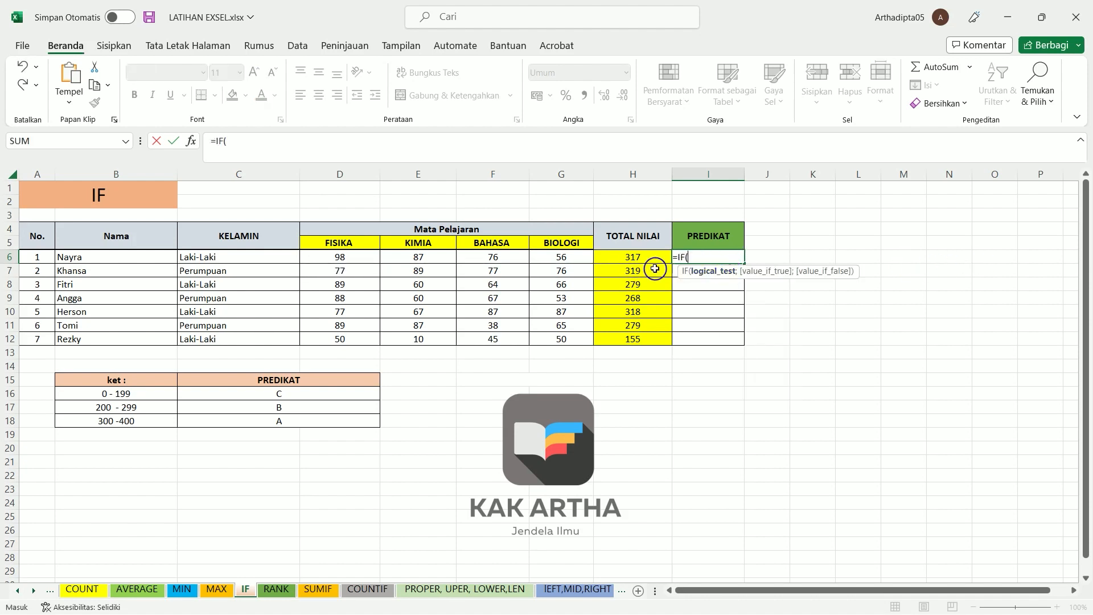
pyautogui.click(629, 257)
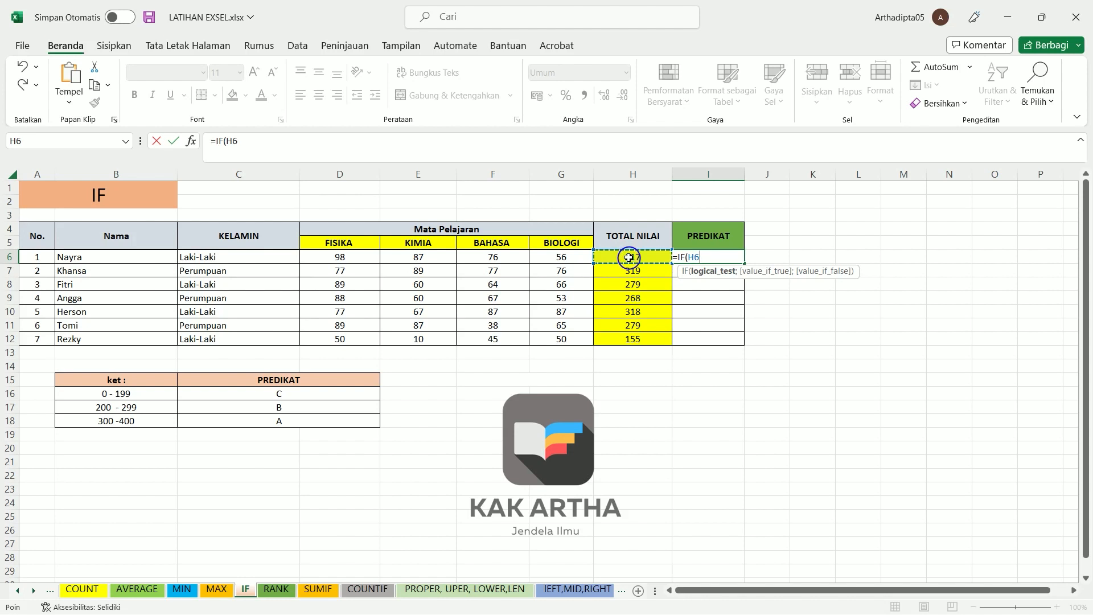
pyautogui.write('.+')
pyautogui.press('BackSpace')
pyautogui.press('BackSpace')
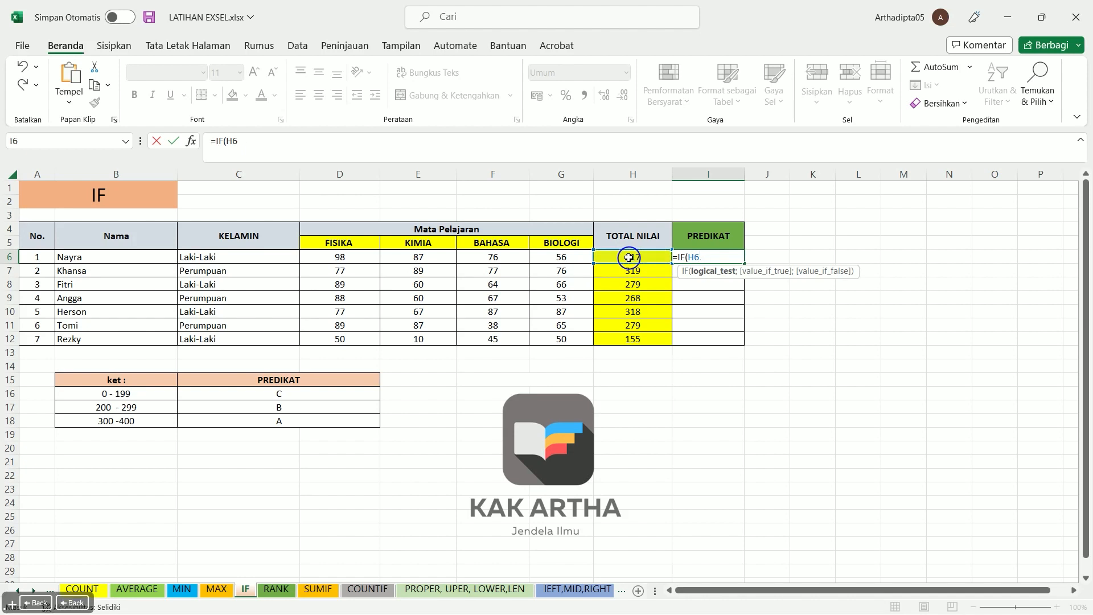
pyautogui.write('>=')
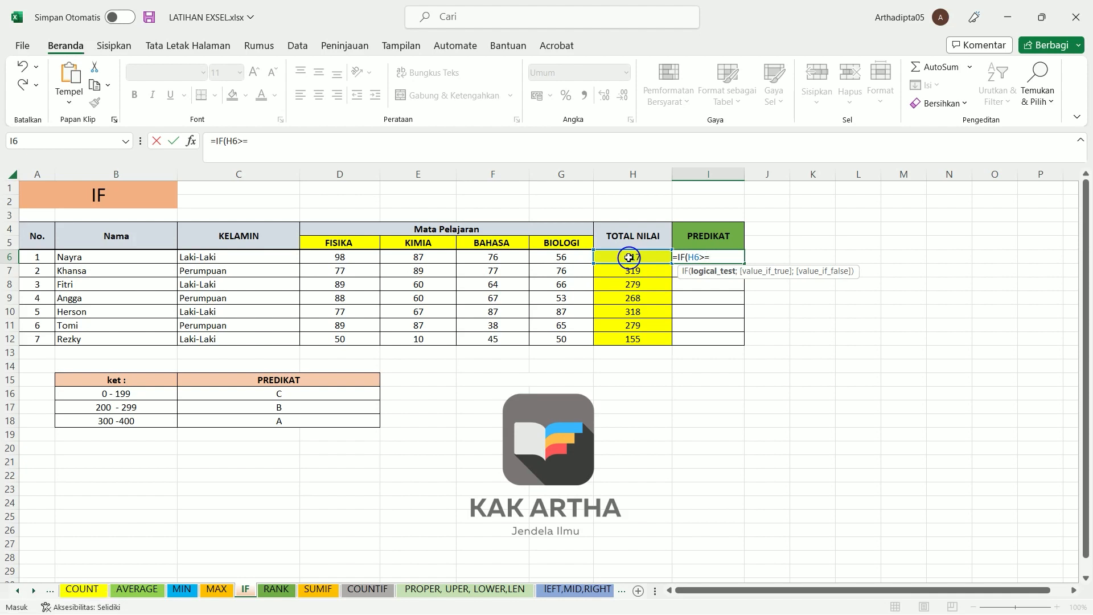
pyautogui.write('300;"A')
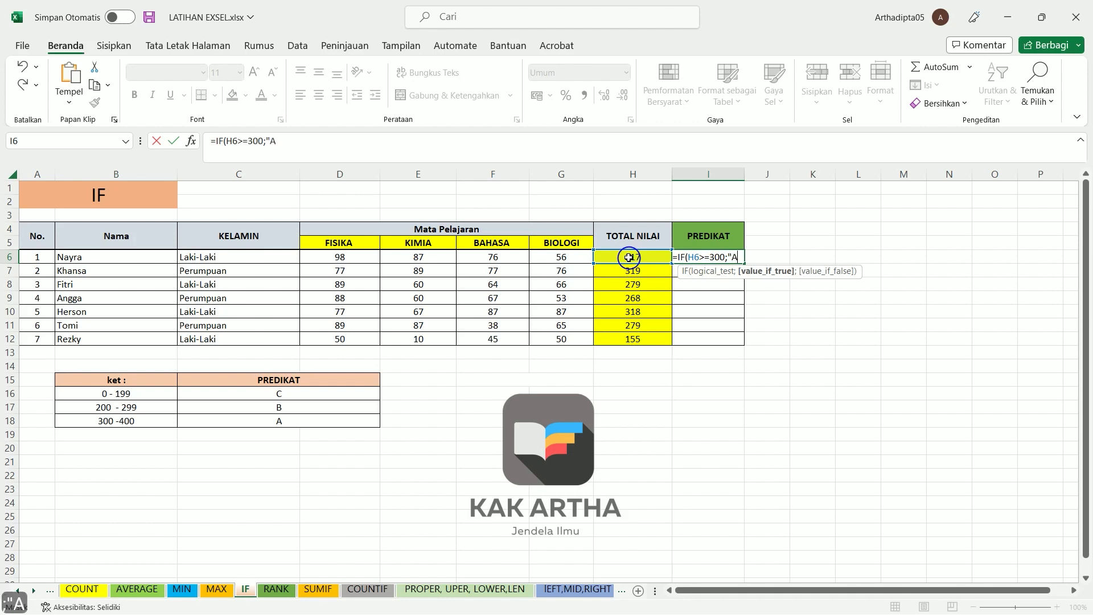
pyautogui.write('"')
pyautogui.write(';')
# Nest a second IF returning "B" for H6>=200 and otherwise "C", completing =IF(H6>=300;"A";IF(H6>=200;"B";"C")) in I6
pyautogui.write('if')
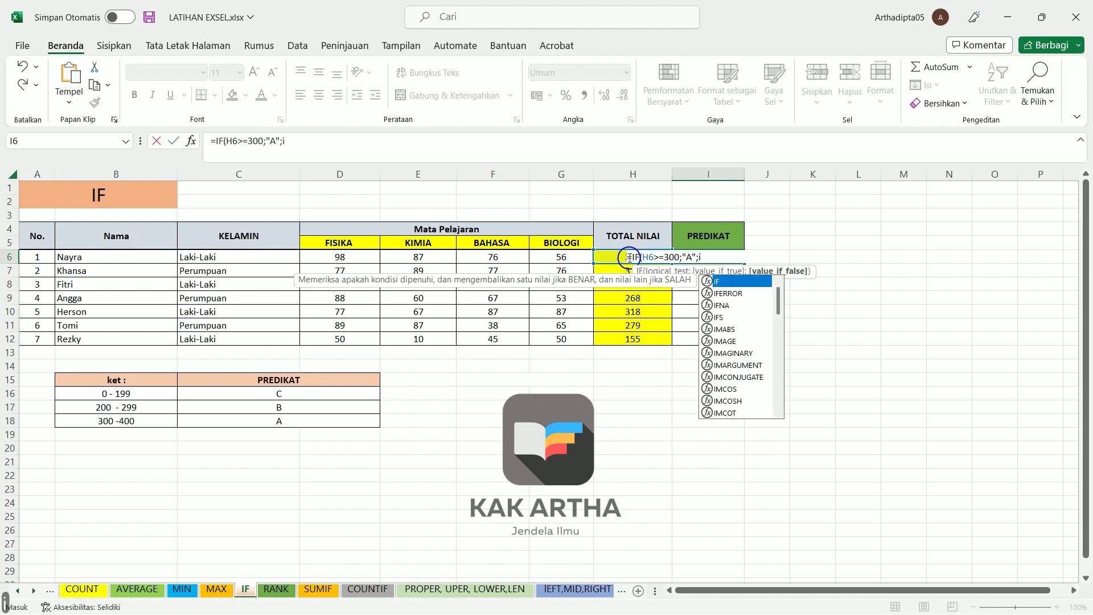
pyautogui.doubleClick(727, 283)
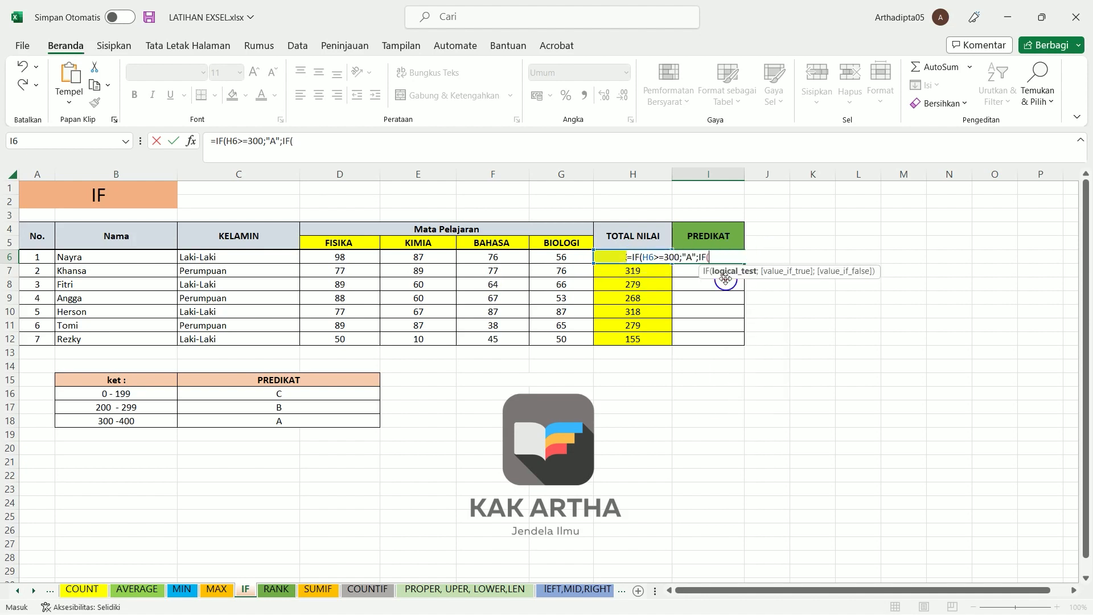
pyautogui.click(613, 257)
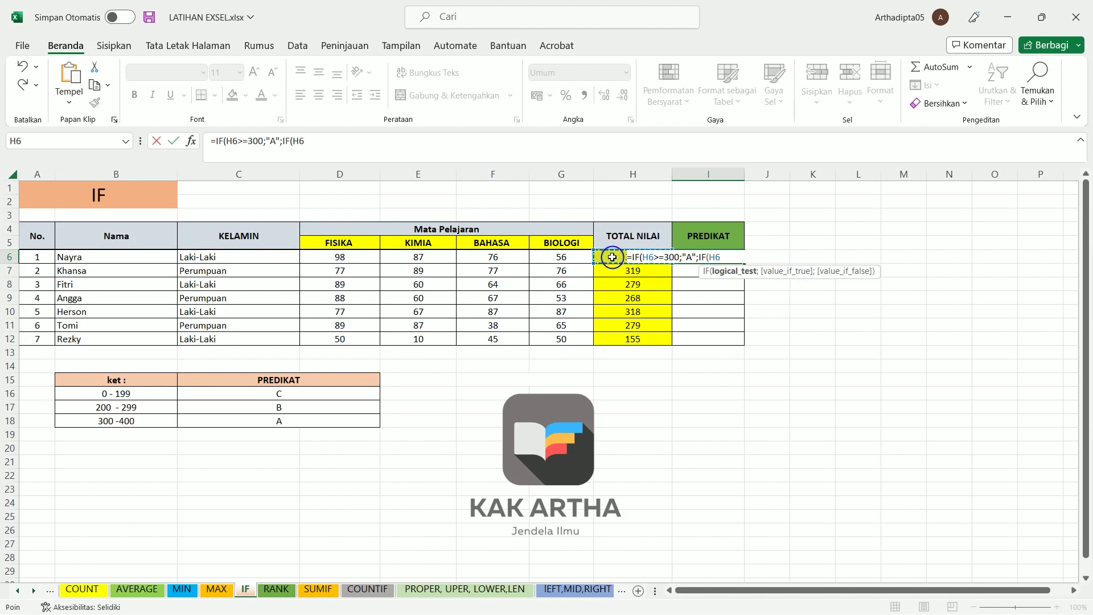
pyautogui.write('>=200;"B')
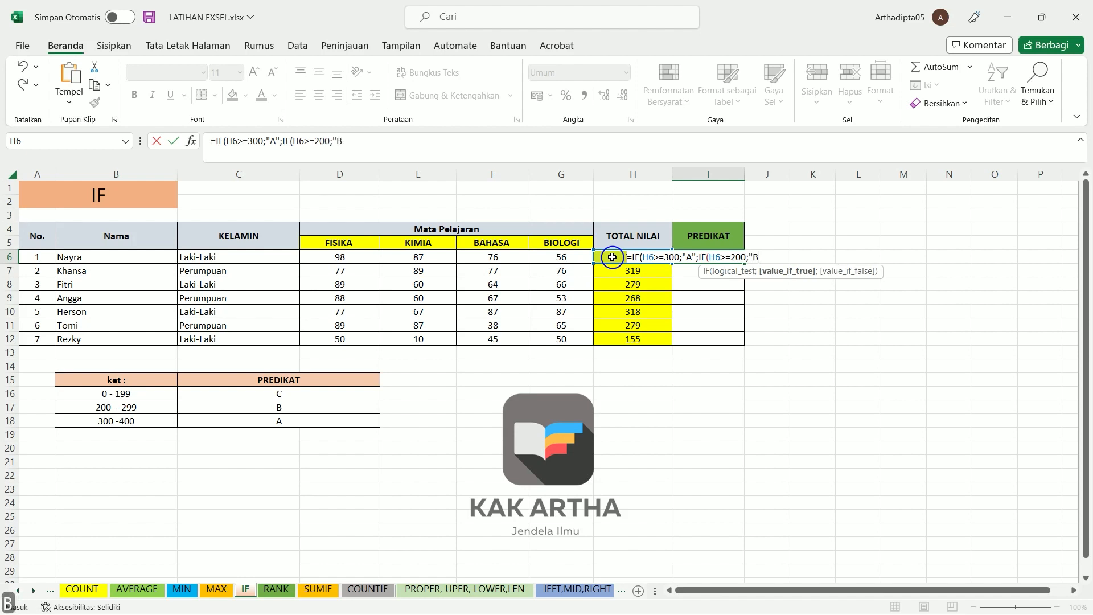
pyautogui.write('";')
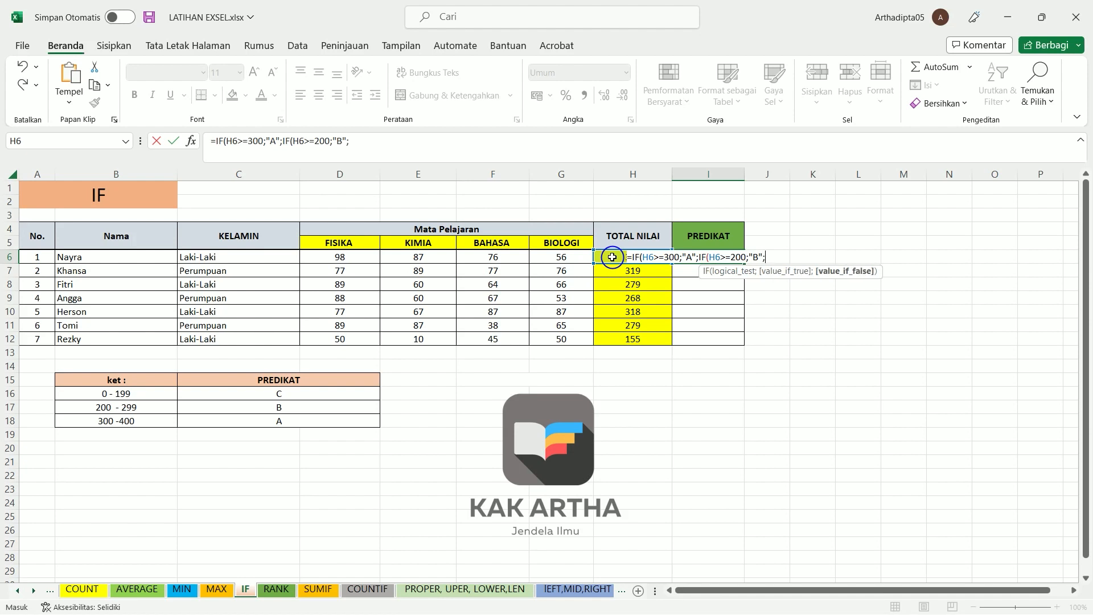
pyautogui.write('"C"')
pyautogui.press('Return')
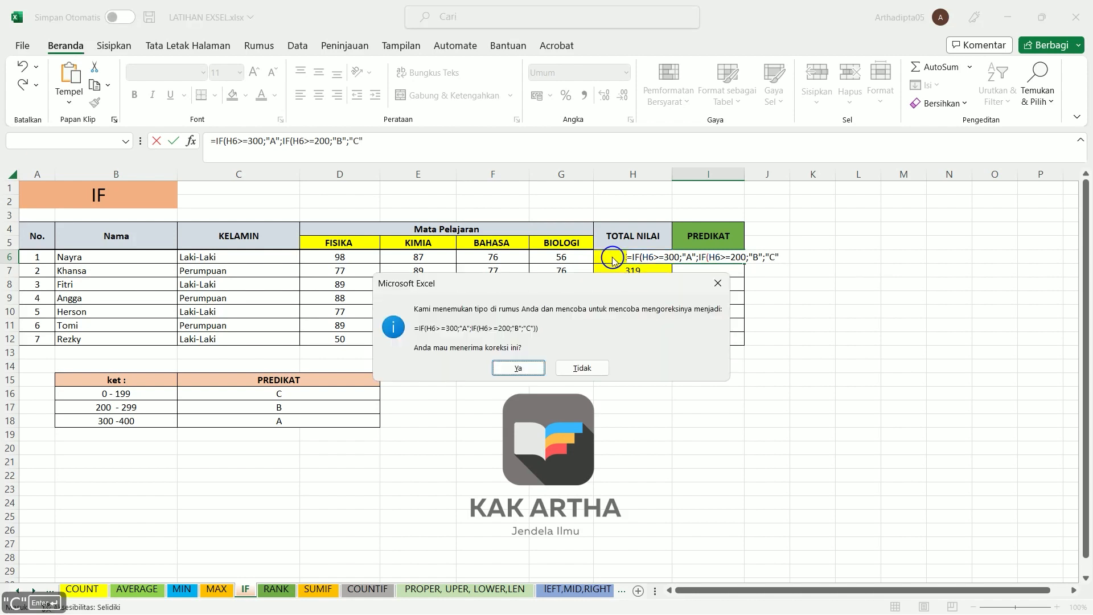
pyautogui.press('Return')
pyautogui.moveTo(857, 363)
pyautogui.mouseDown()
pyautogui.moveTo(915, 509)
pyautogui.moveTo(878, 540)
pyautogui.mouseUp()
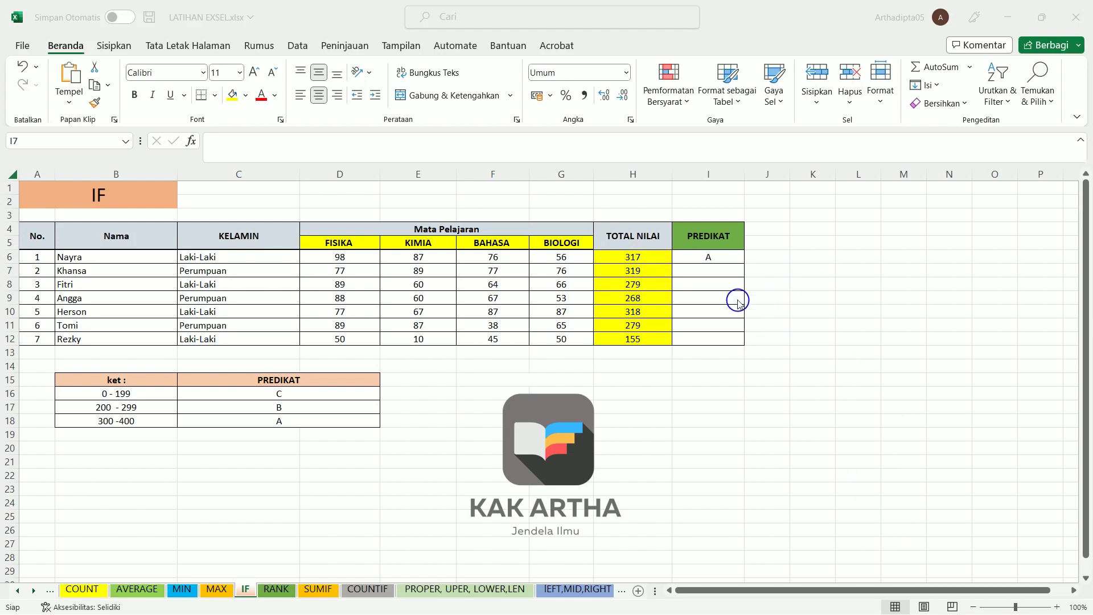
# Fill the PREDIKAT formula from I6 down to I12 for the remaining students
pyautogui.click(720, 257)
pyautogui.click(739, 257)
pyautogui.moveTo(744, 264); pyautogui.dragTo(743, 340)
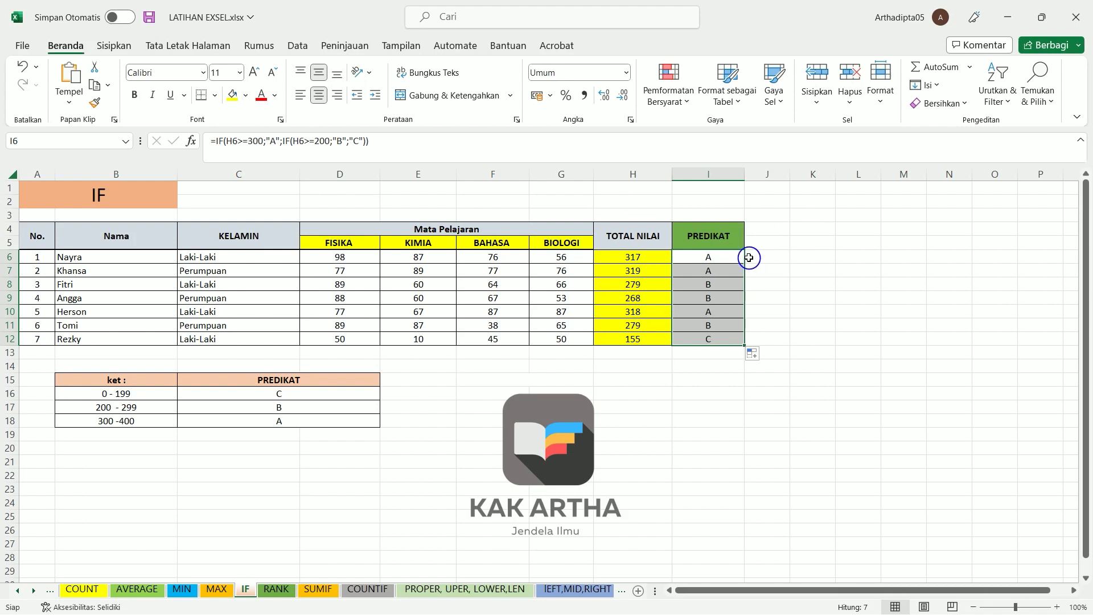
pyautogui.press('Down')
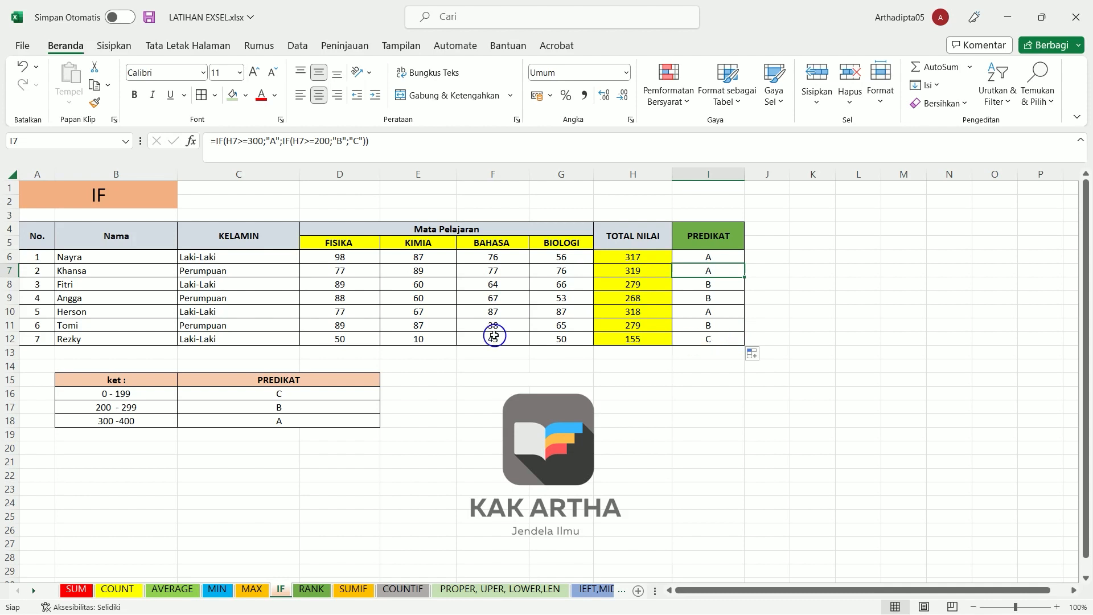
# On the RANK sheet, rank the first student's TOTAL NILAI in I6 with =RANK(H6;$H$6:$H$12), using an absolute reference range
pyautogui.click(313, 590)
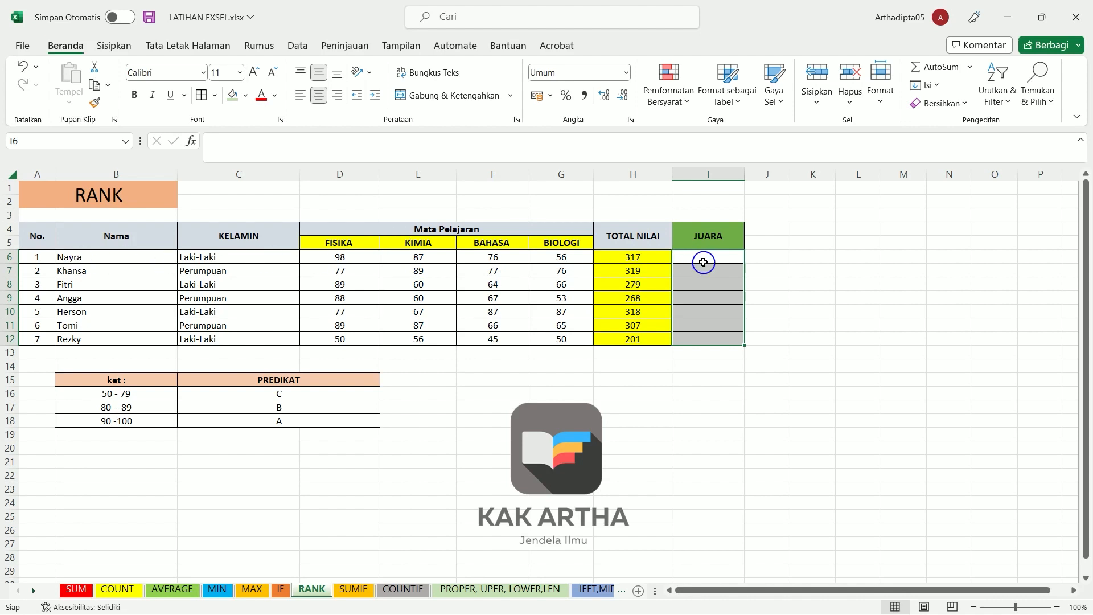
pyautogui.moveTo(640, 255); pyautogui.dragTo(647, 322)
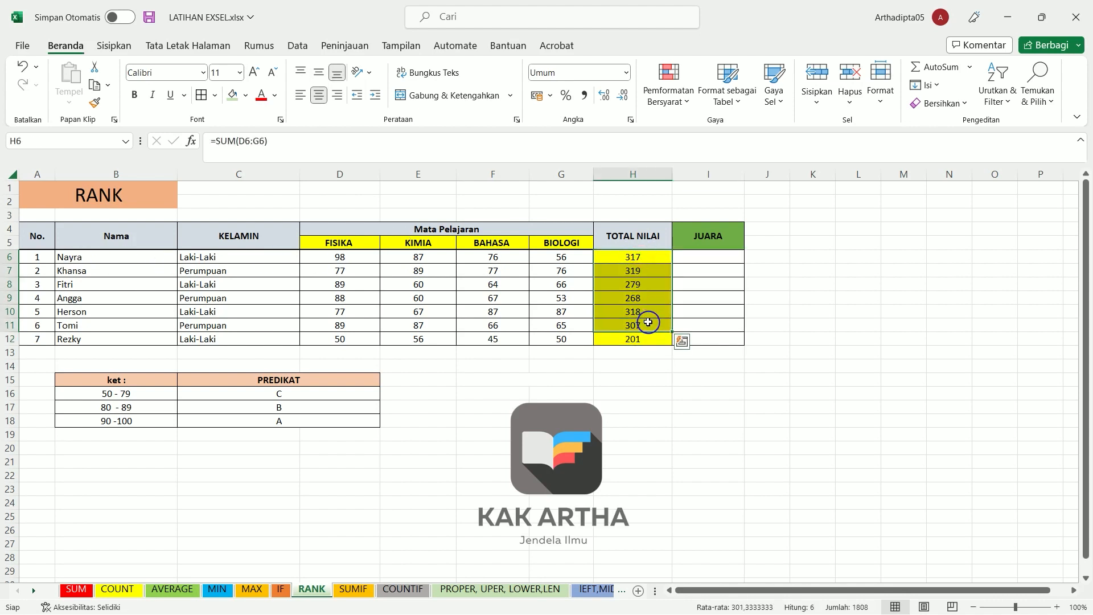
pyautogui.click(780, 399)
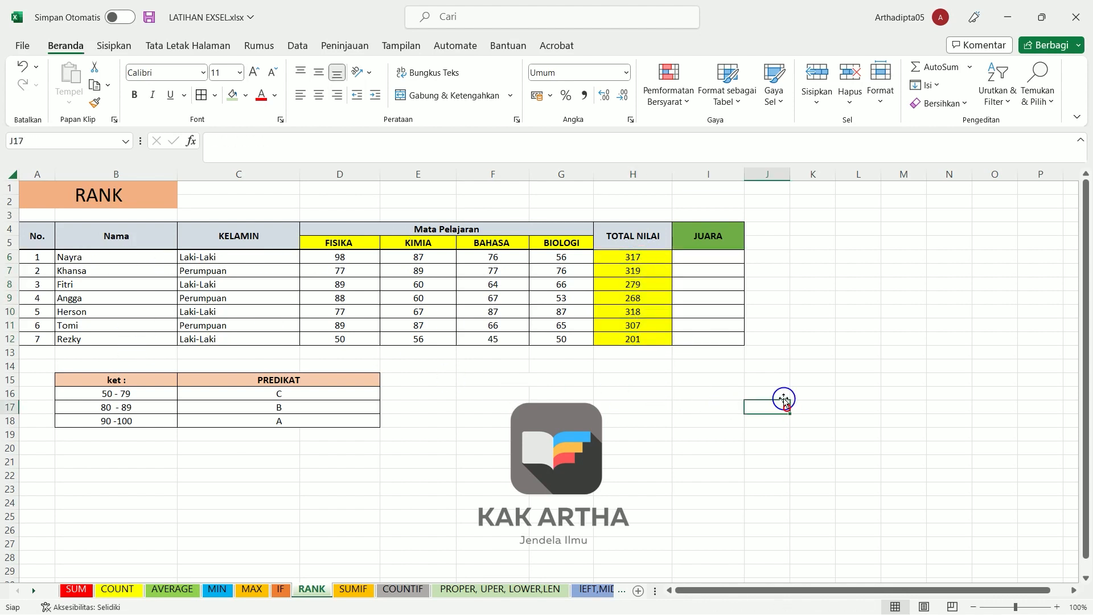
pyautogui.doubleClick(690, 257)
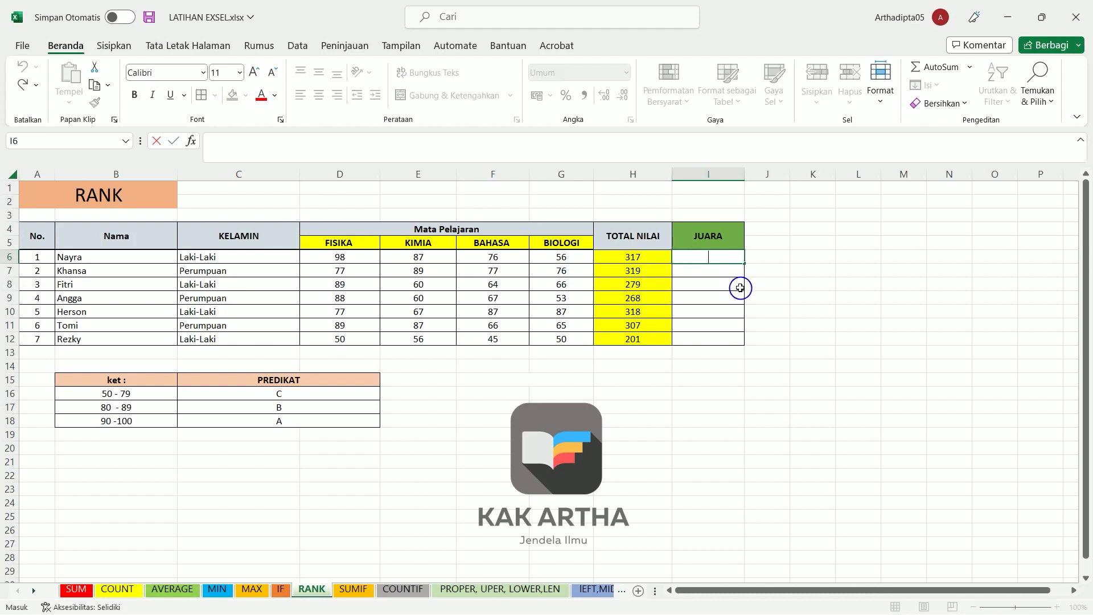
pyautogui.write('=')
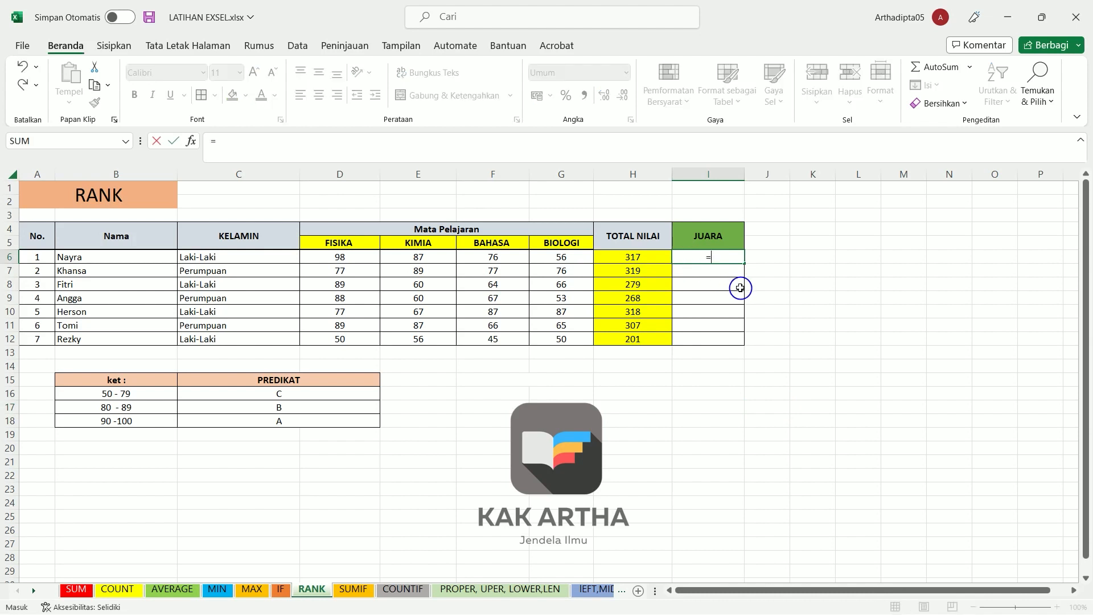
pyautogui.write('rank')
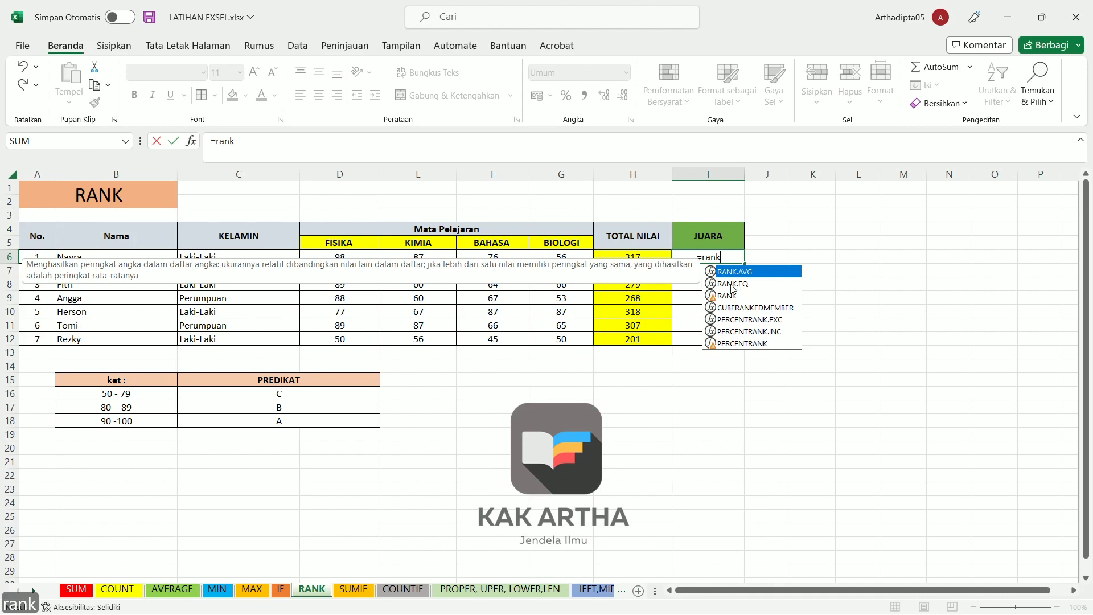
pyautogui.doubleClick(751, 295)
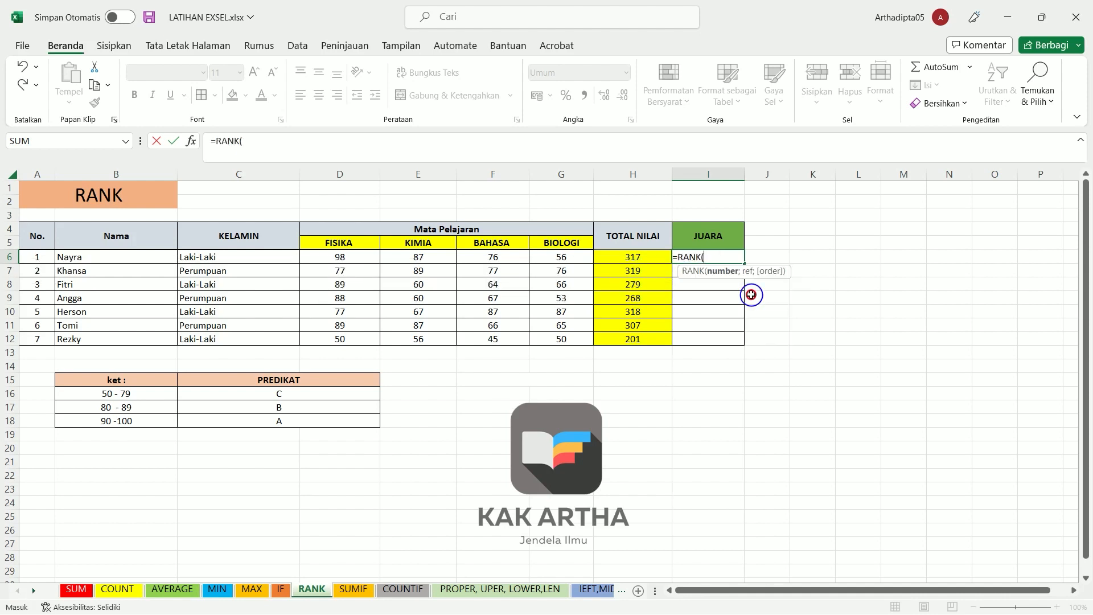
pyautogui.click(651, 255)
pyautogui.write(';')
pyautogui.moveTo(651, 254); pyautogui.dragTo(654, 340)
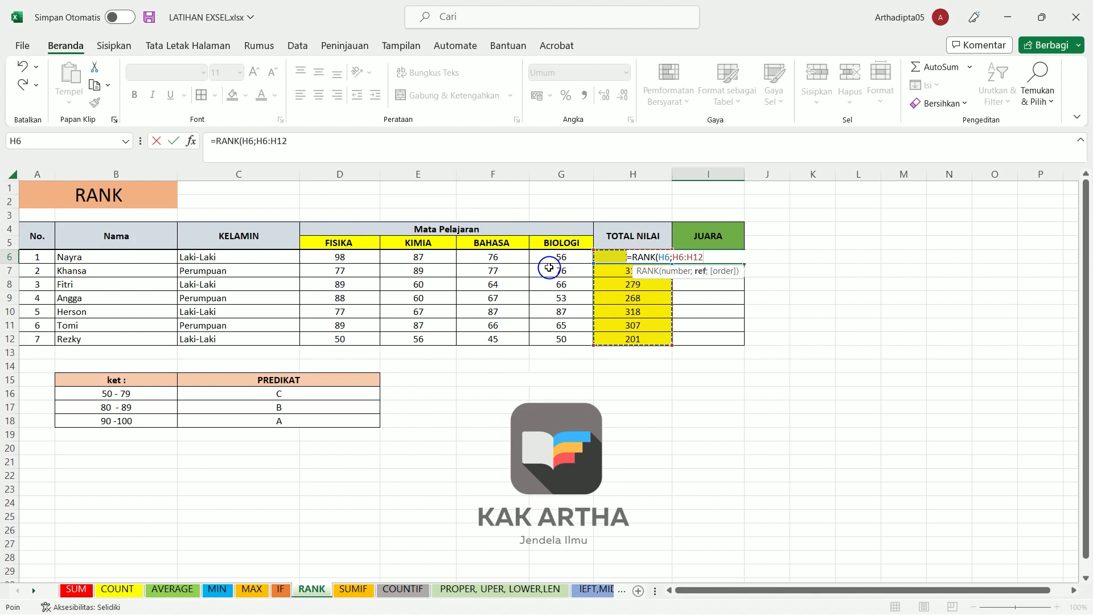
pyautogui.press('F4')
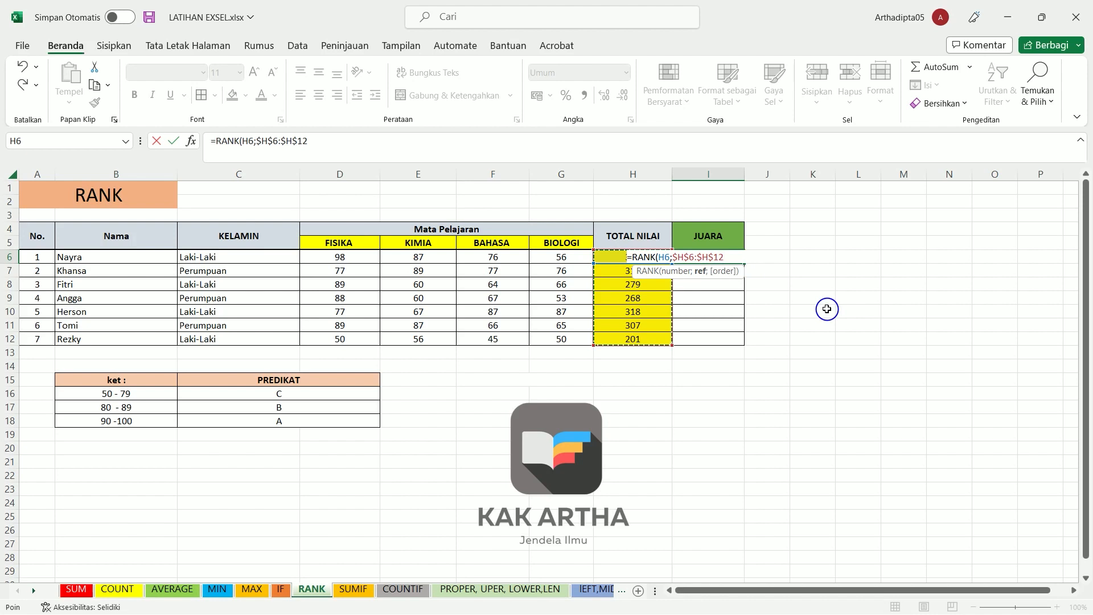
pyautogui.press('Return')
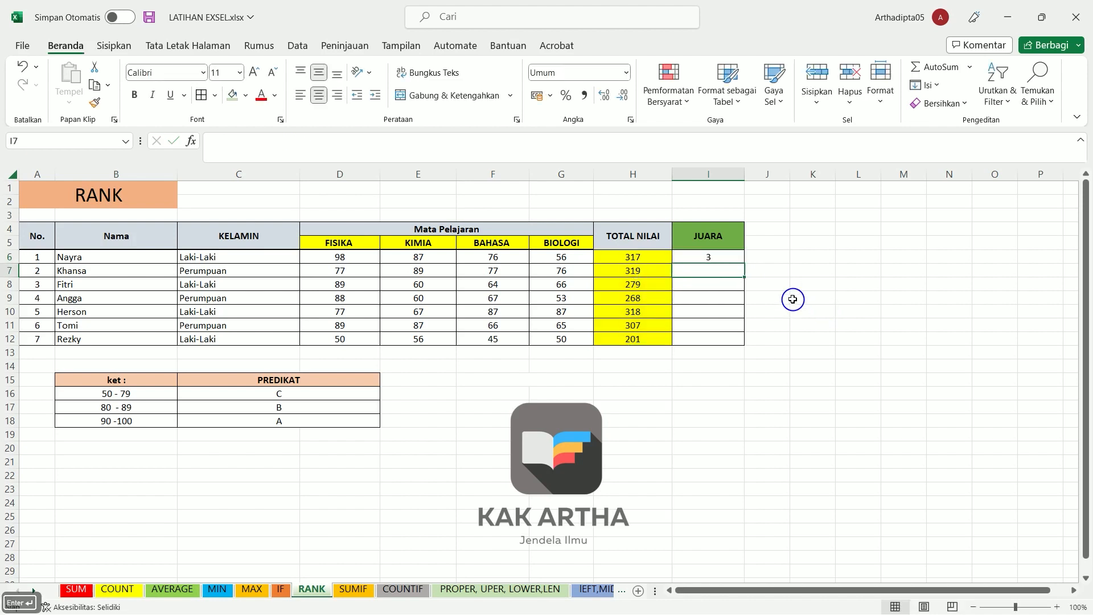
# Fill the JUARA ranking formula from I6 down to I12
pyautogui.click(710, 255)
pyautogui.moveTo(744, 263); pyautogui.dragTo(735, 341)
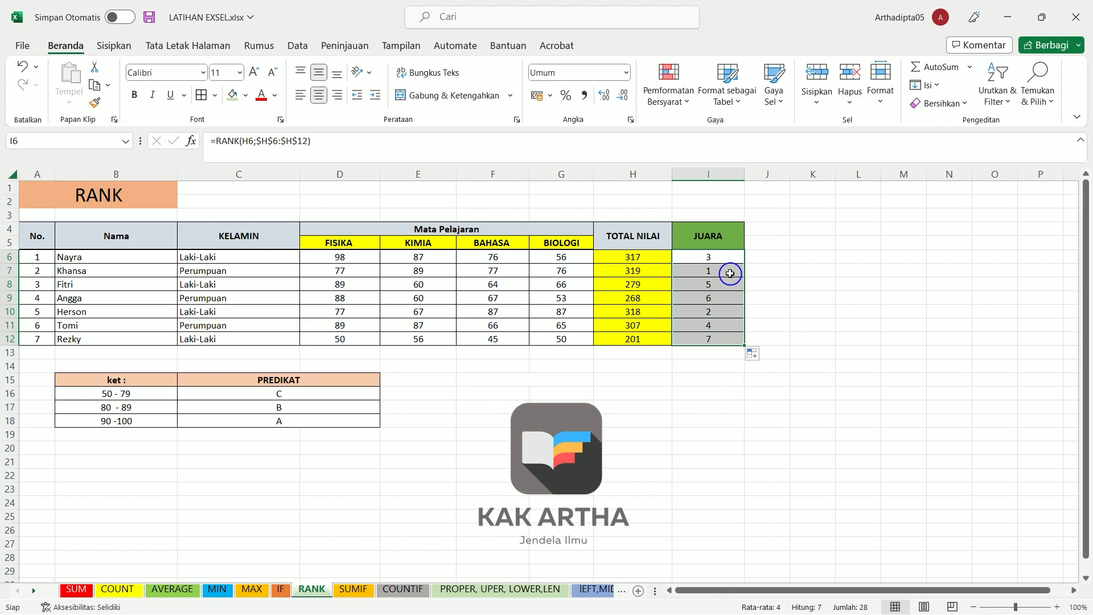
pyautogui.click(730, 274)
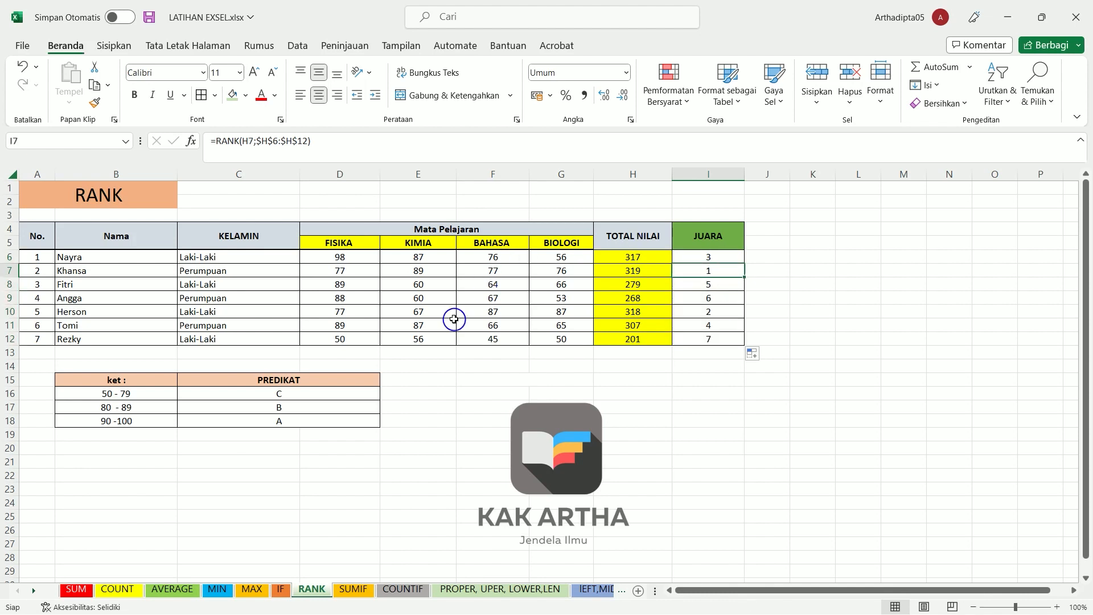
# Open the SUMIF sheet and go over the Laki - Laki and Perumpuan rows of the Total Nilai Keseluruhan table
pyautogui.click(351, 592)
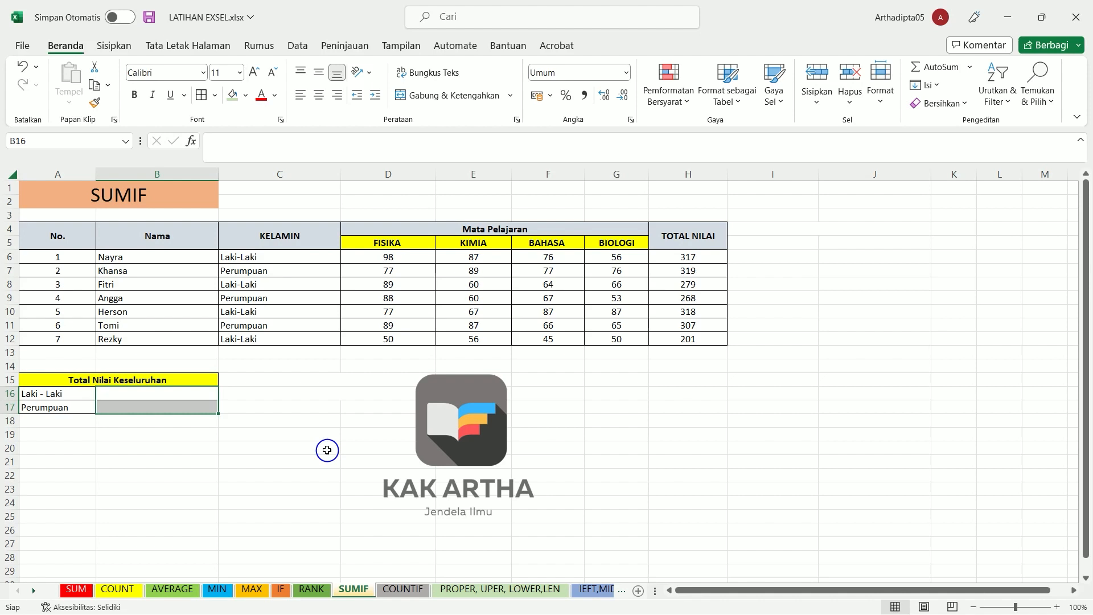
pyautogui.click(190, 462)
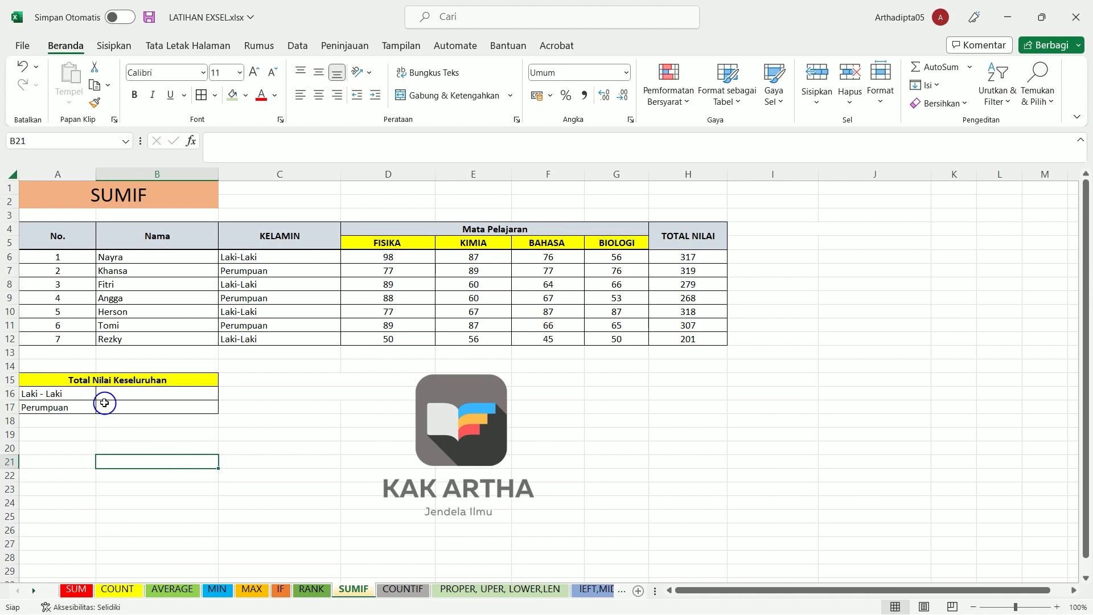
pyautogui.moveTo(34, 393); pyautogui.dragTo(155, 399)
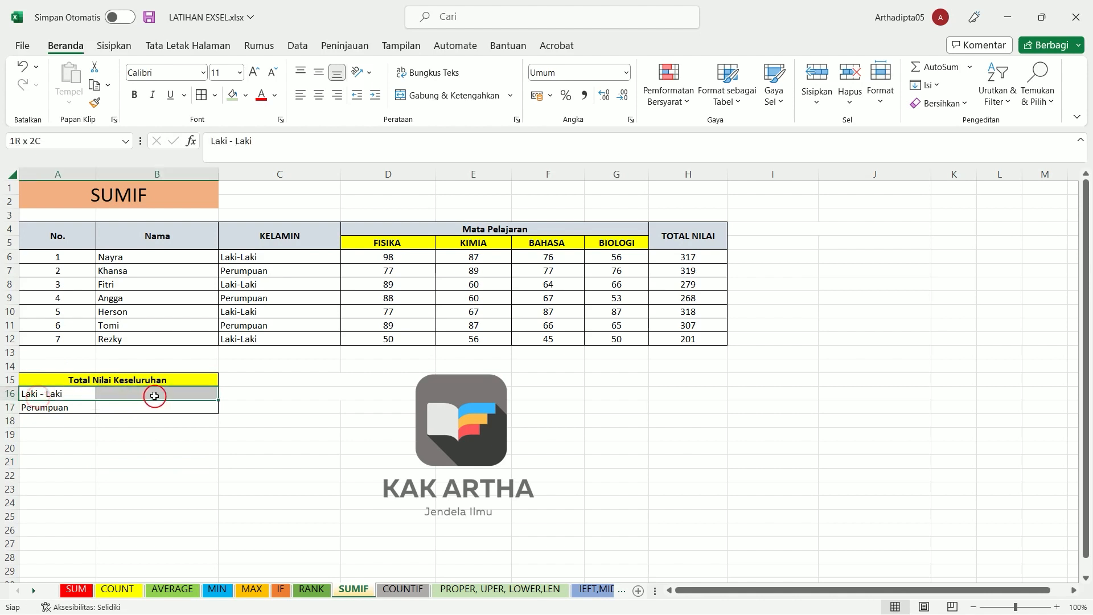
pyautogui.click(165, 462)
pyautogui.moveTo(34, 407); pyautogui.dragTo(156, 407)
pyautogui.click(165, 433)
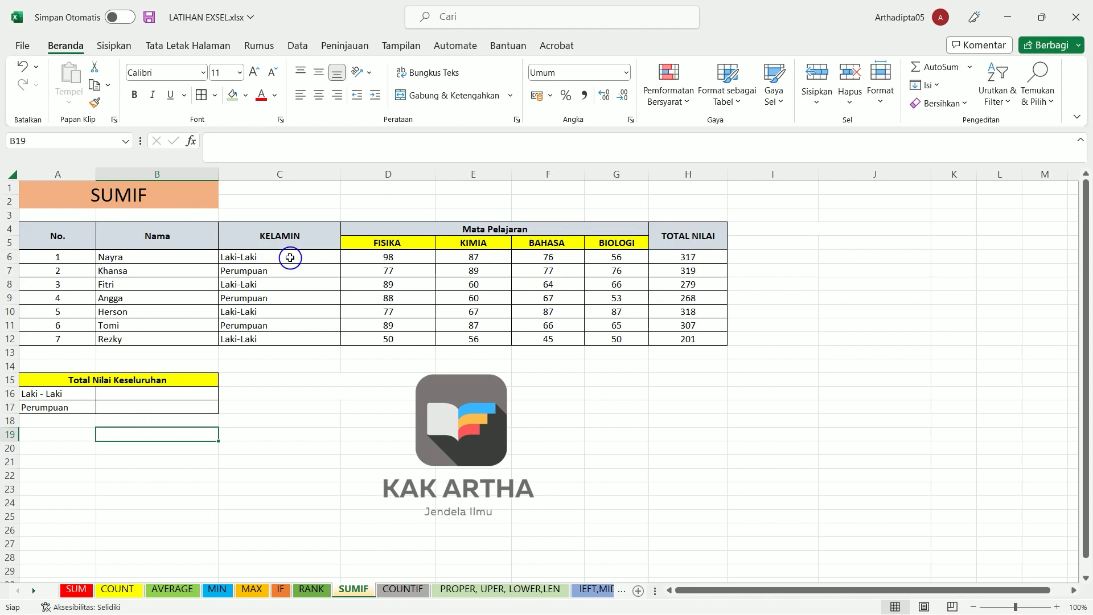
# Start a SUMIF formula in B16 for Laki - Laki, with the KELAMIN cells C6:C12 as its range
pyautogui.doubleClick(132, 395)
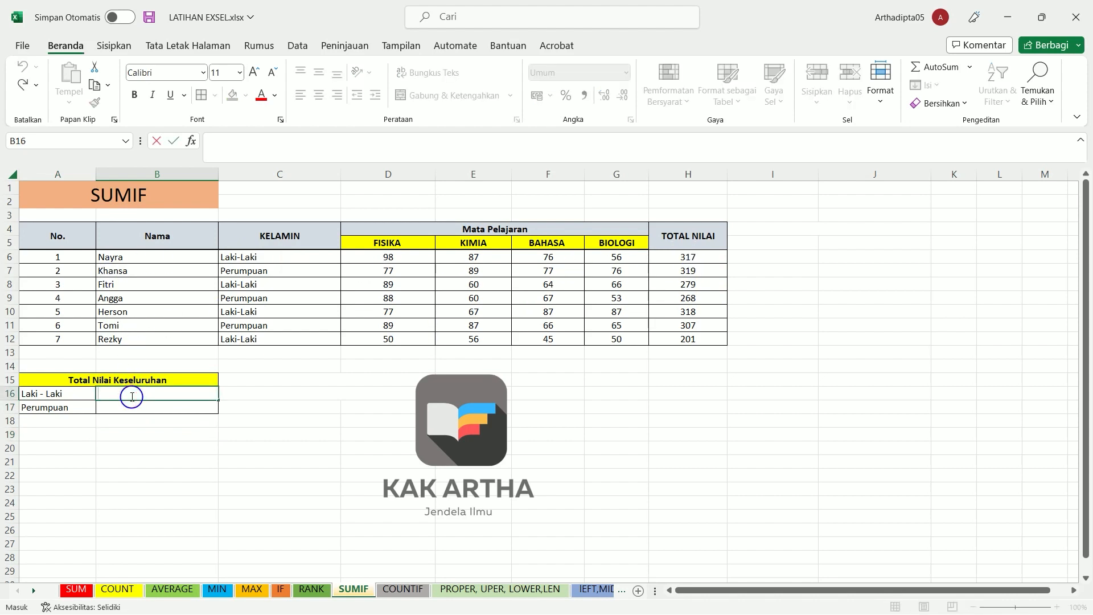
pyautogui.write('=sum')
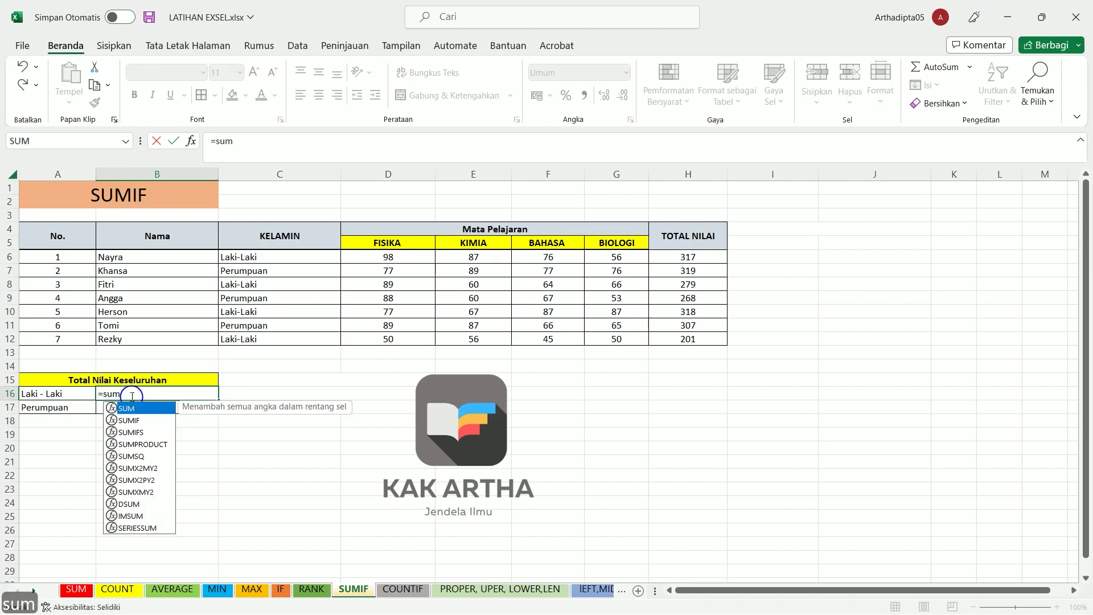
pyautogui.click(140, 421)
pyautogui.doubleClick(141, 420)
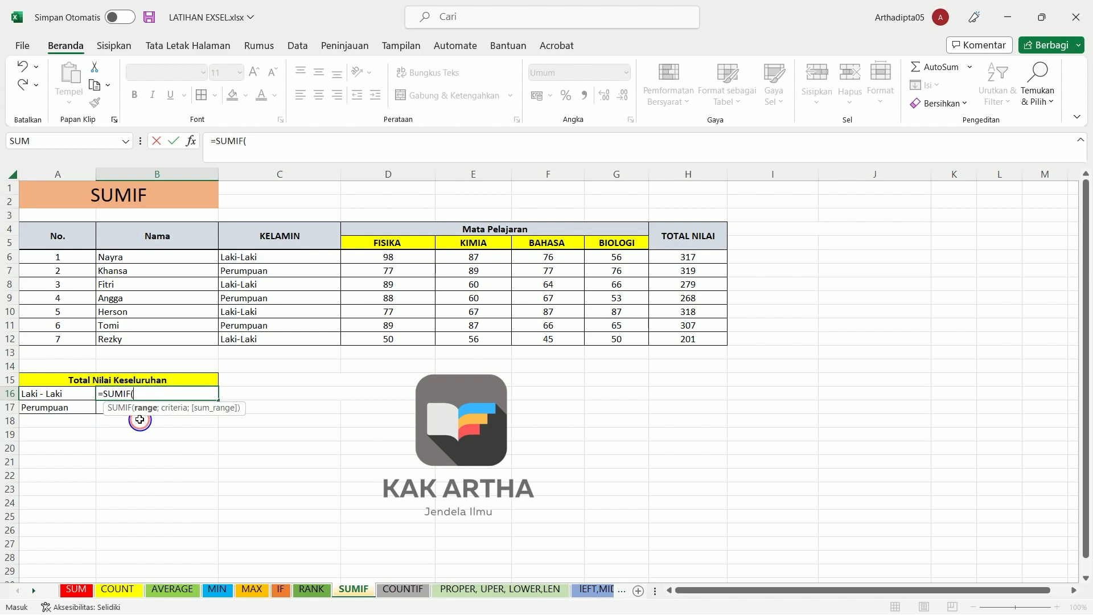
pyautogui.click(266, 257)
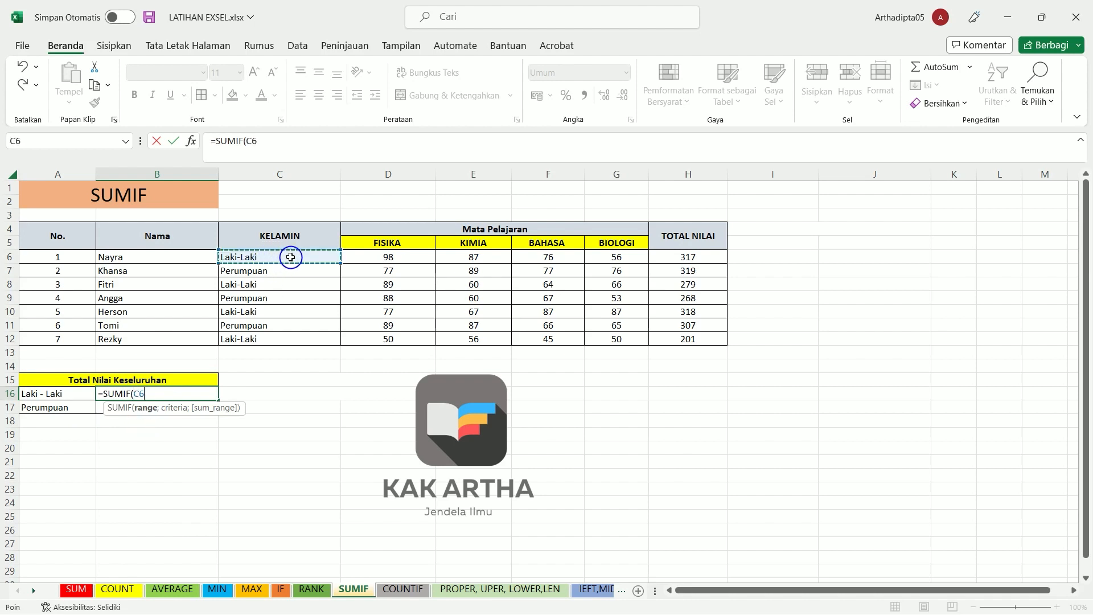
pyautogui.moveTo(290, 257); pyautogui.dragTo(298, 336)
pyautogui.press('shift')
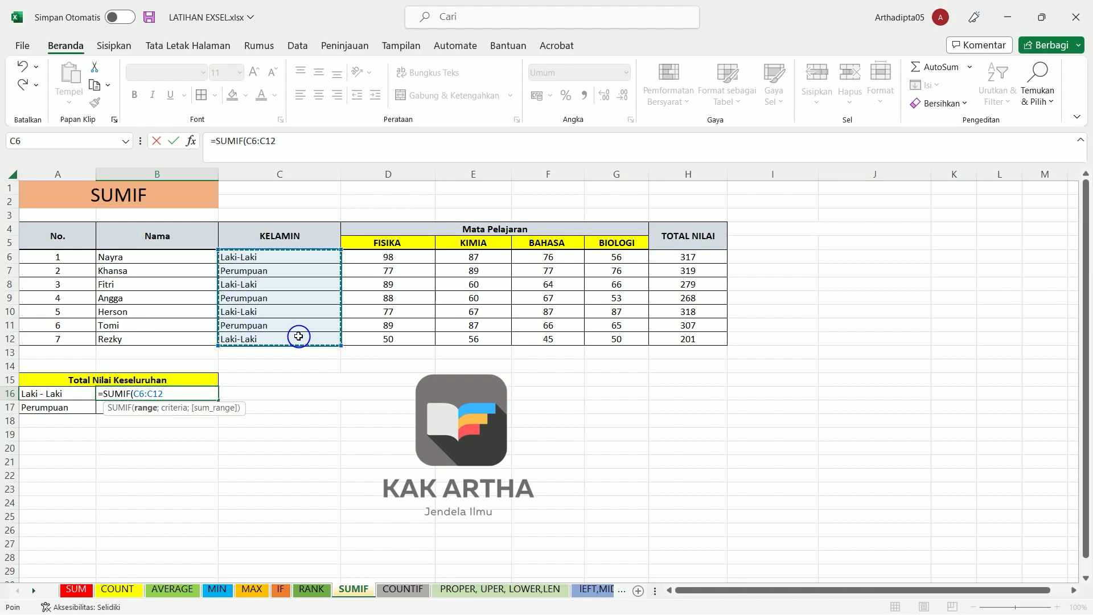
# Add Laki-Laki as the text criterion of the SUMIF formula in B16
pyautogui.write(';')
pyautogui.press('shift')
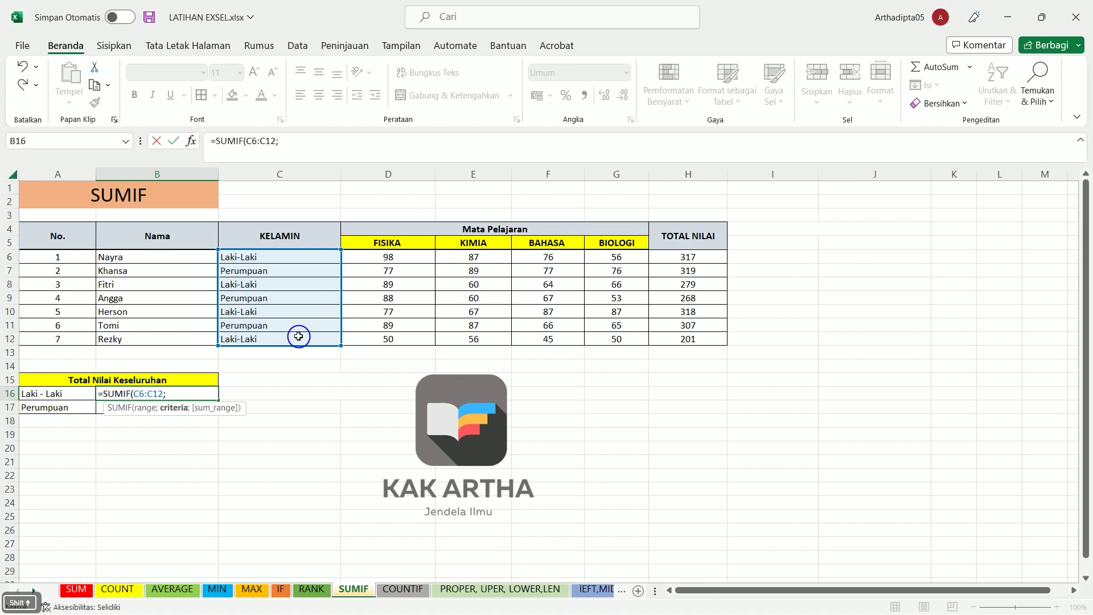
pyautogui.write('"')
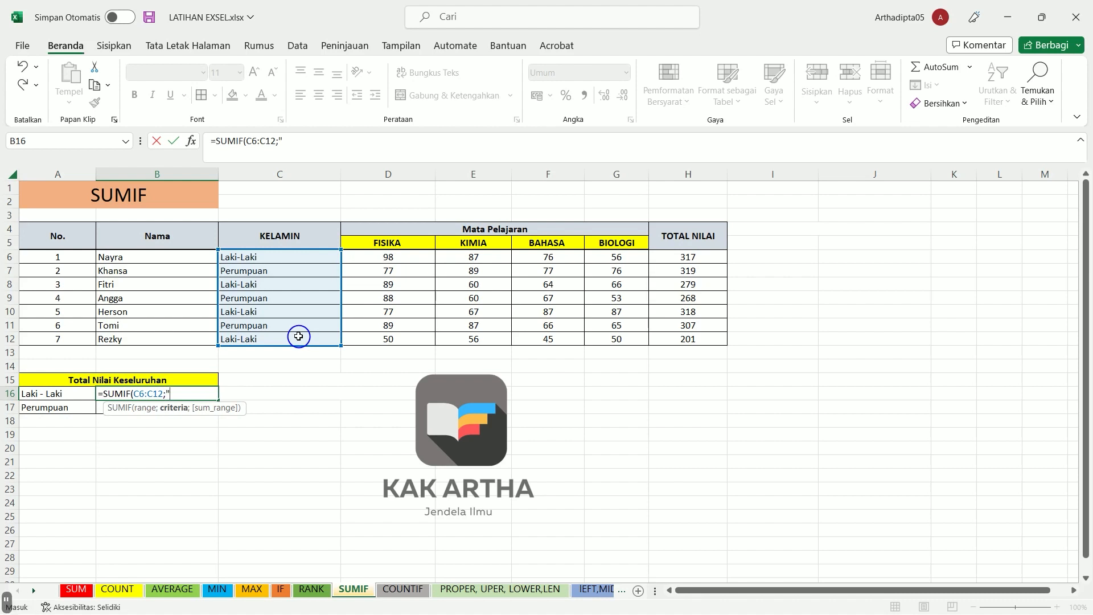
pyautogui.write('Lqak')
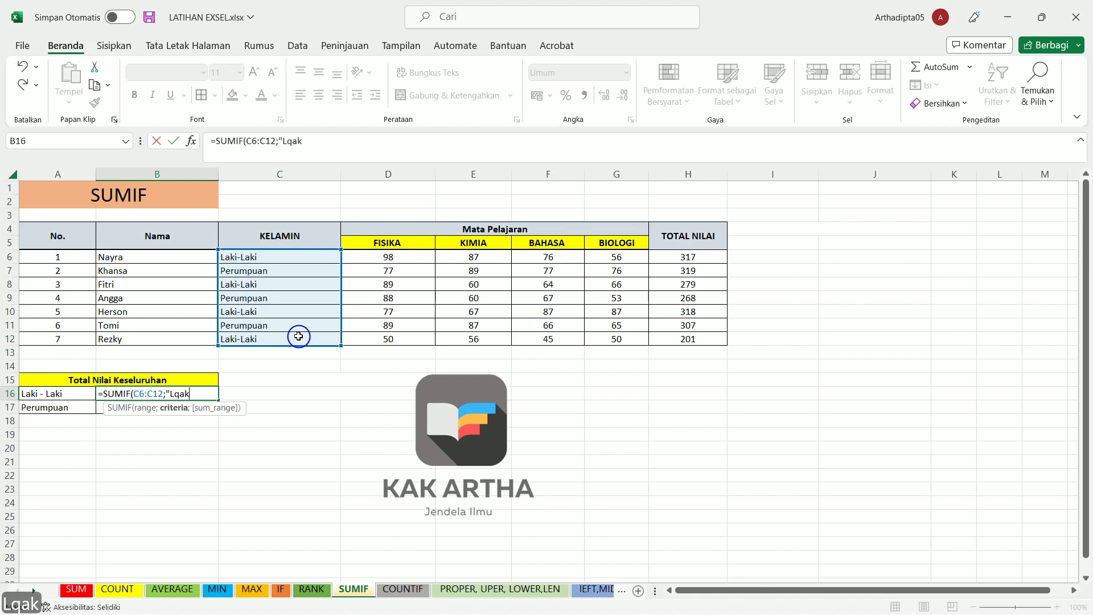
pyautogui.press('BackSpace')
pyautogui.press('BackSpace')
pyautogui.press('BackSpace')
pyautogui.write('aki')
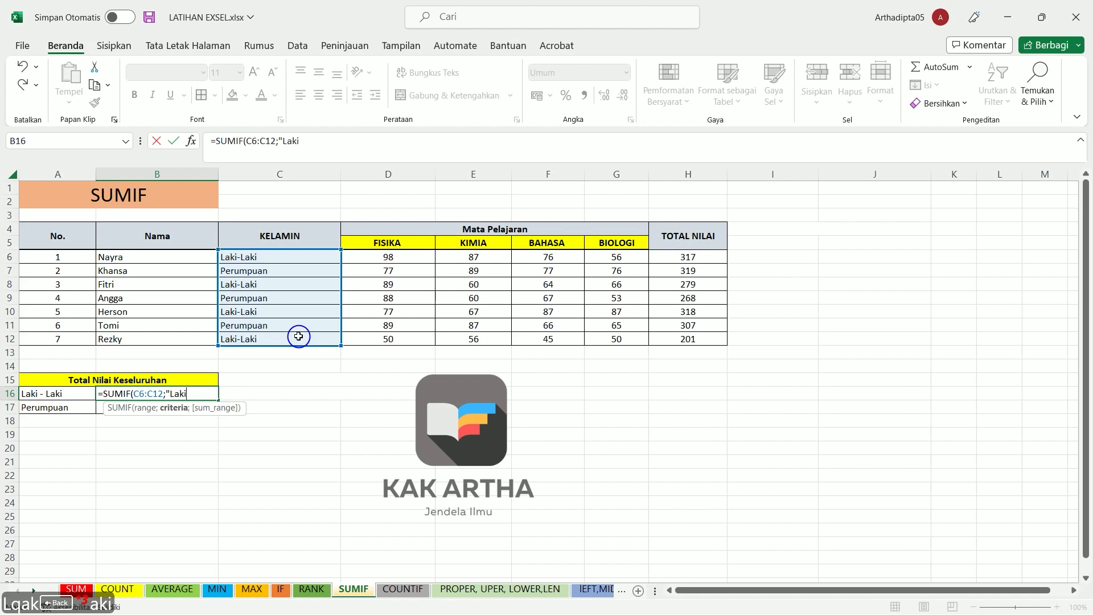
pyautogui.write('-Laki')
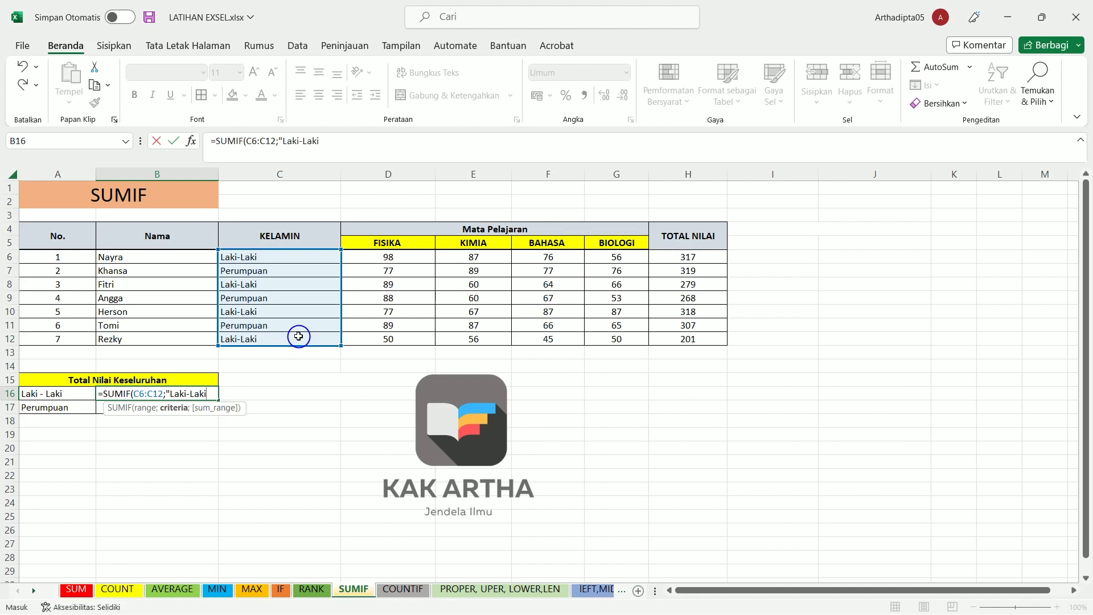
# Complete the B16 formula as =SUMIF(C6:C12;"Laki-Laki";H6:H12), using the TOTAL NILAI cells as the sum range, and check it against the source values
pyautogui.write('";')
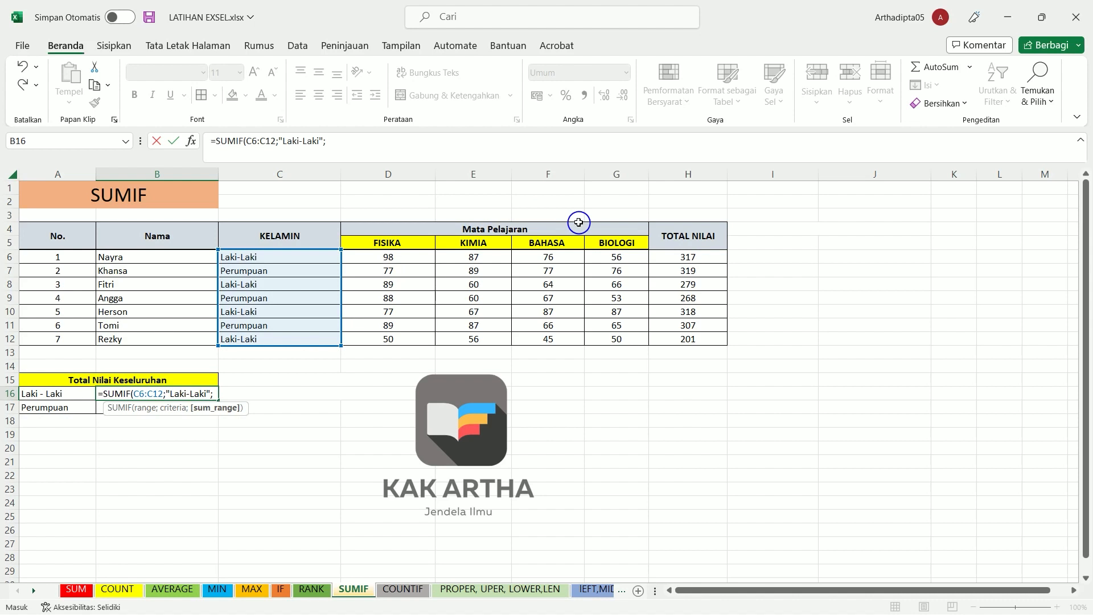
pyautogui.moveTo(702, 255); pyautogui.dragTo(703, 337)
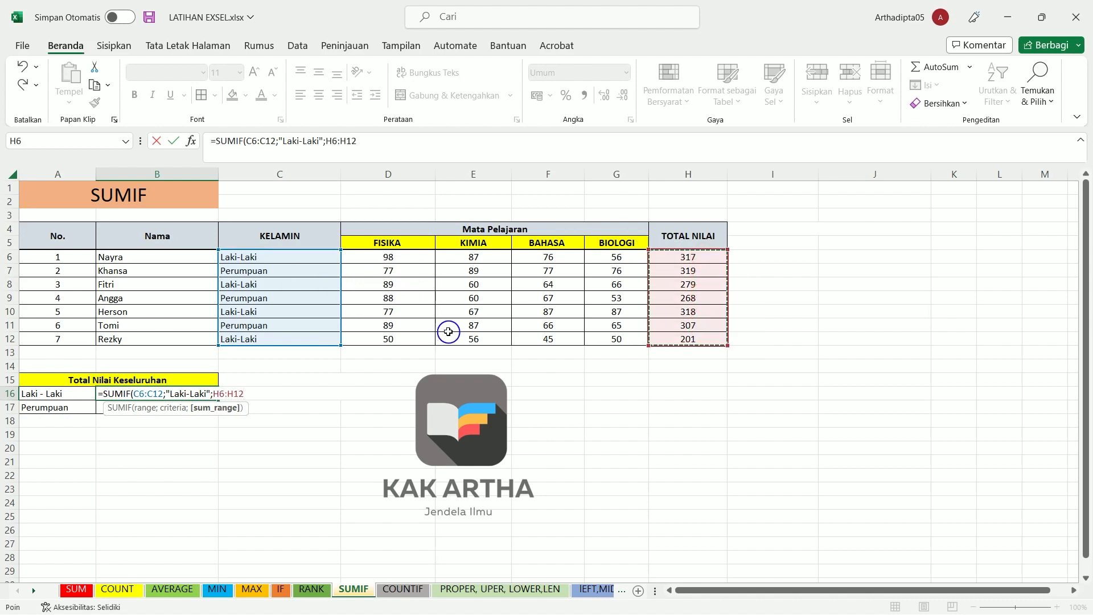
pyautogui.press('Return')
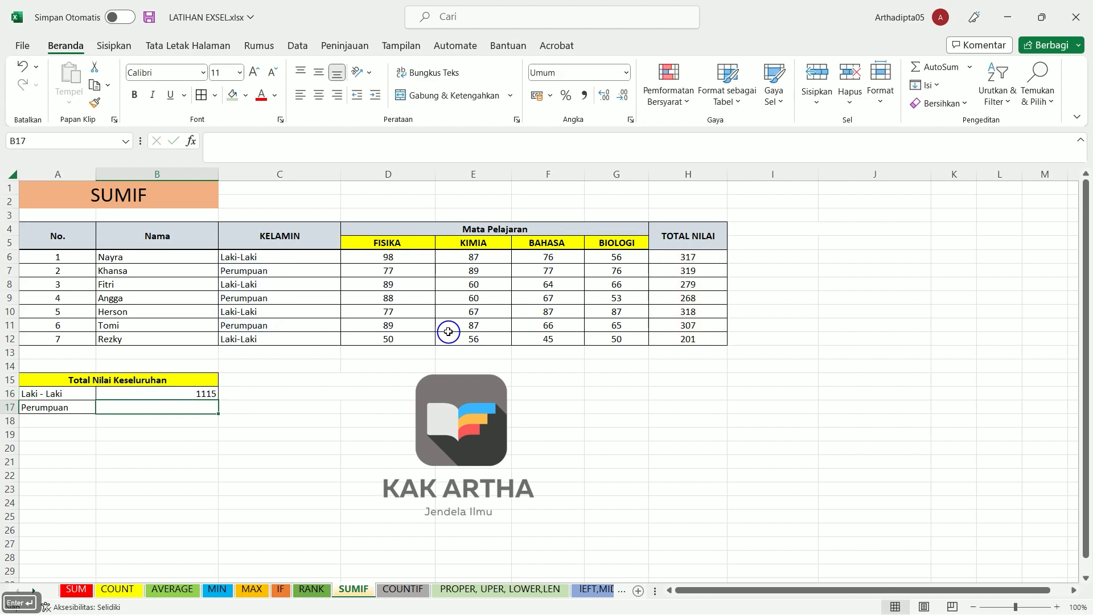
pyautogui.click(179, 394)
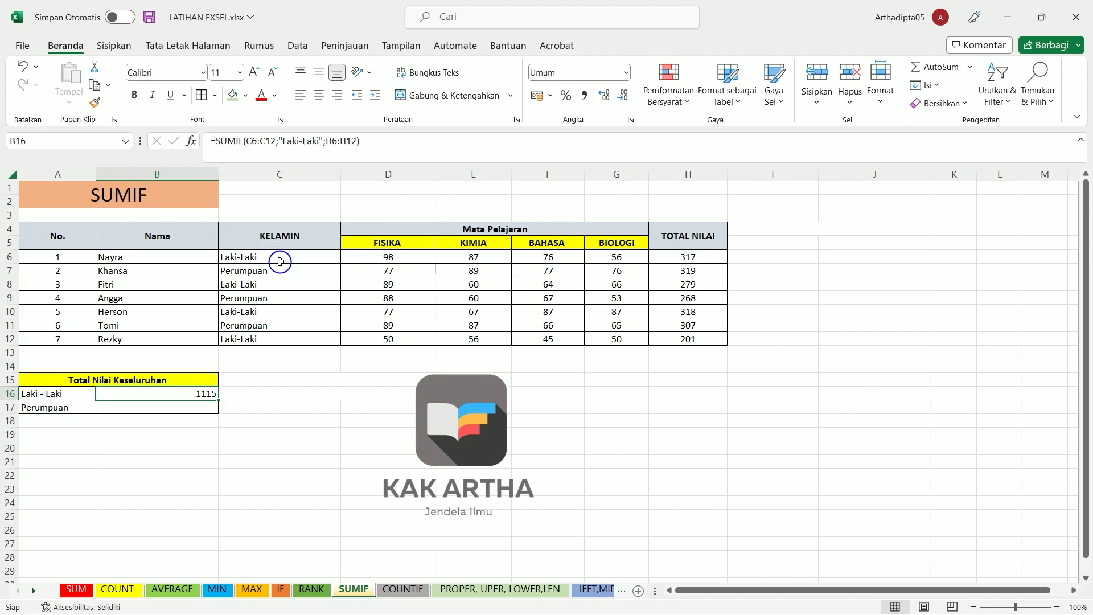
pyautogui.click(698, 257)
pyautogui.click(697, 285)
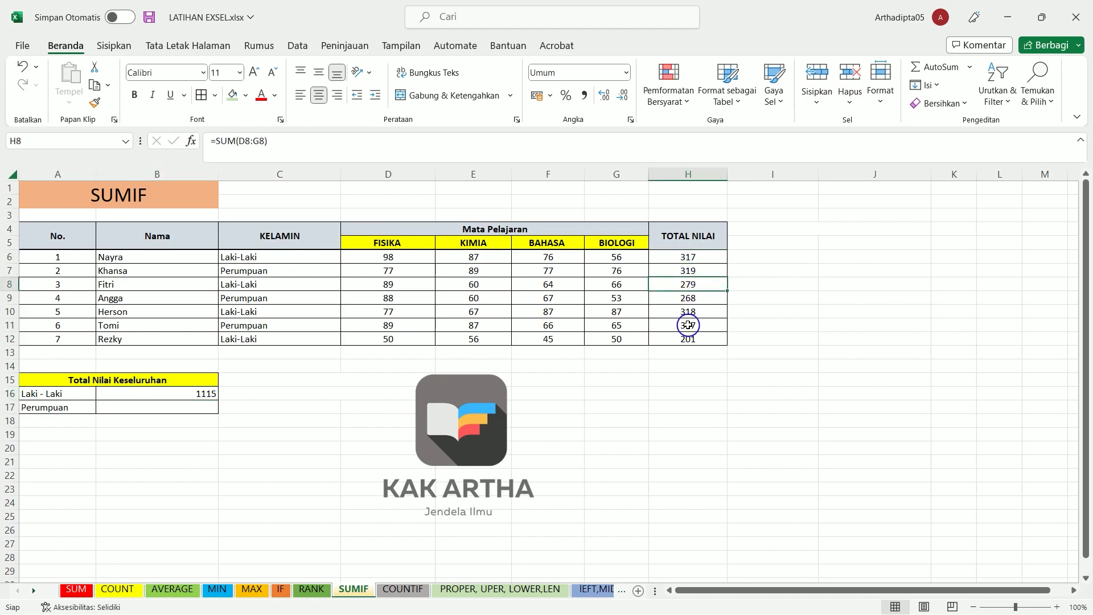
# Start a SUMIF formula in B17 for Perumpuan, with the KELAMIN cells C6:C12 as its range
pyautogui.doubleClick(163, 406)
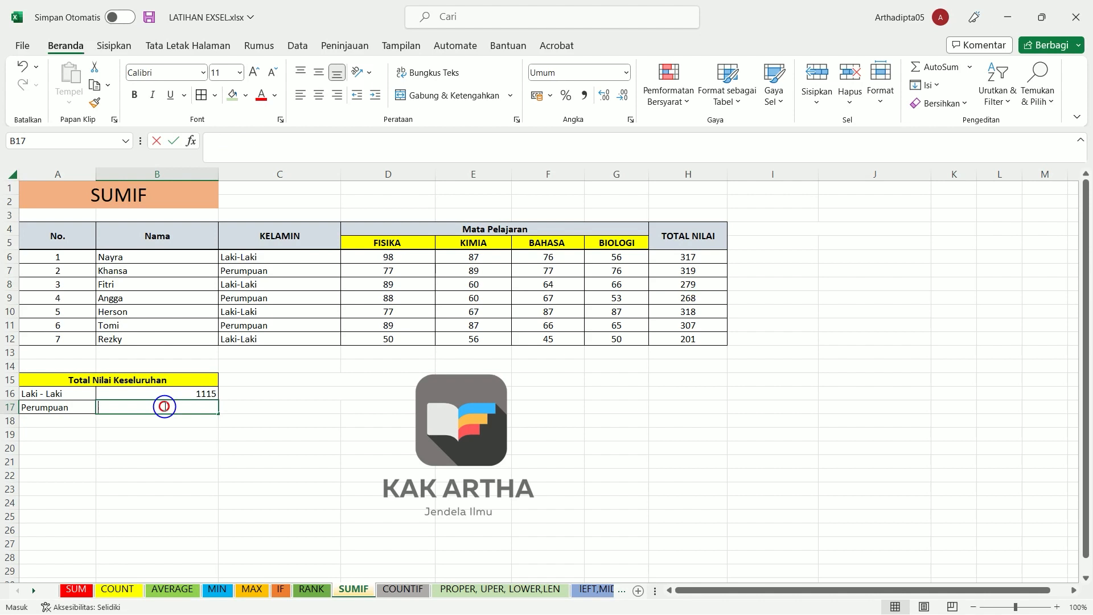
pyautogui.write('=')
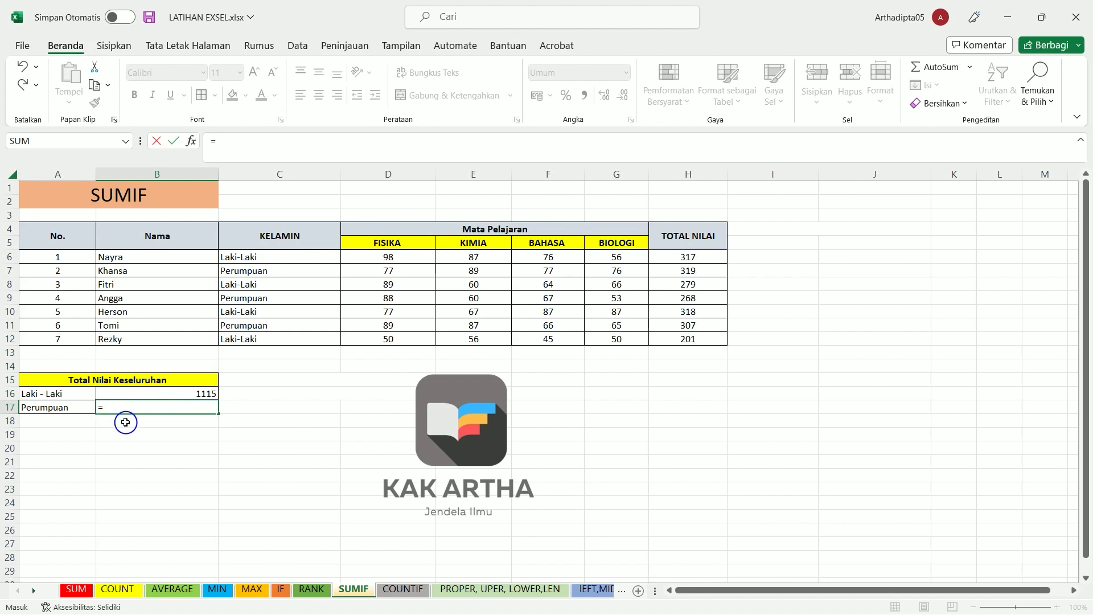
pyautogui.write('p')
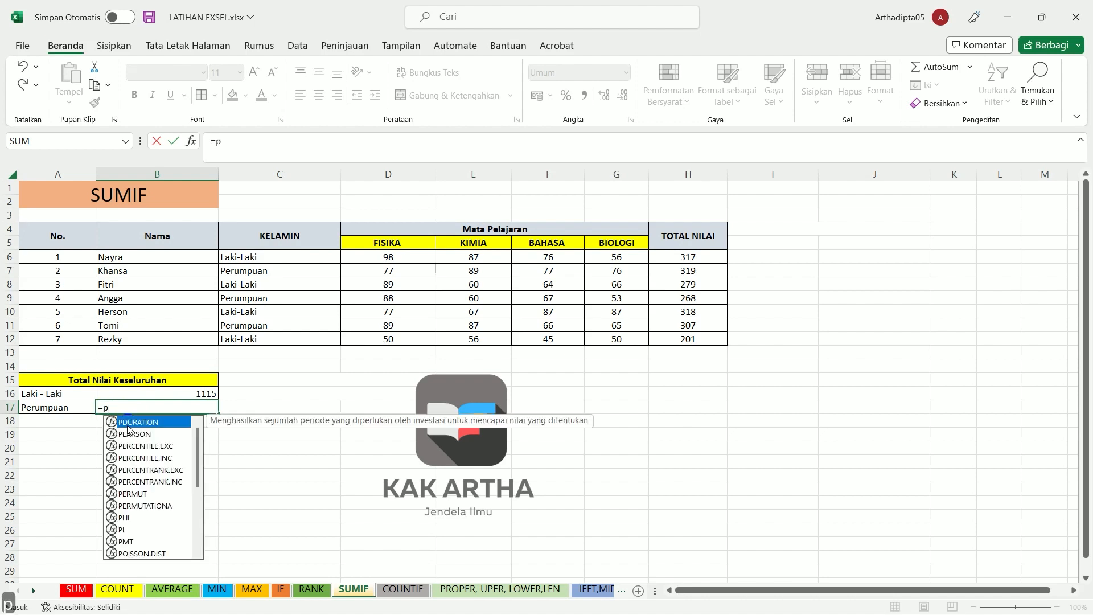
pyautogui.press('BackSpace')
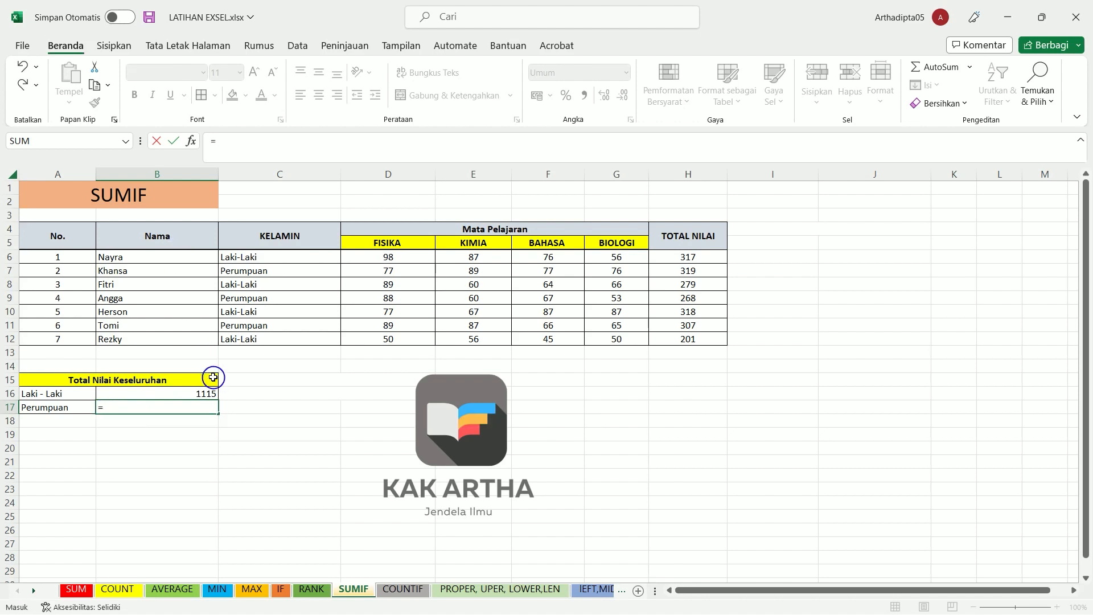
pyautogui.write('sumi')
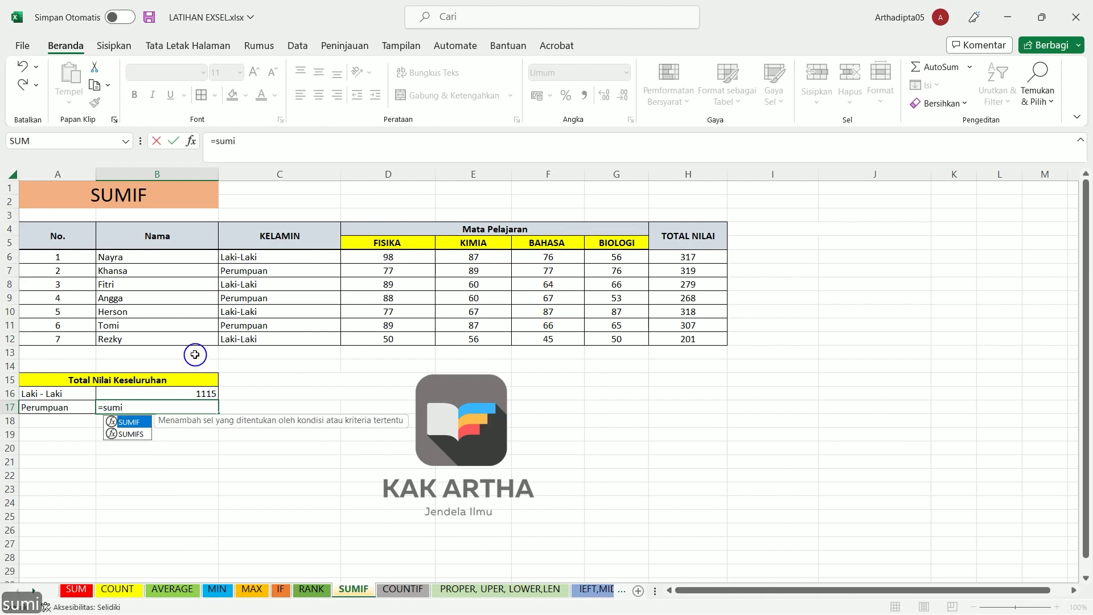
pyautogui.doubleClick(130, 422)
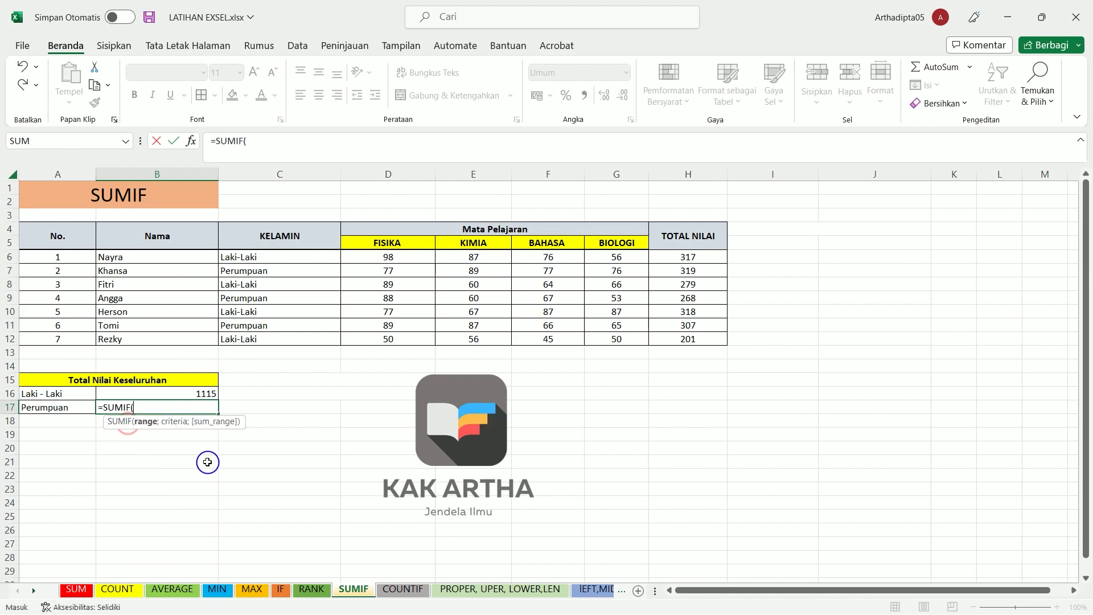
pyautogui.moveTo(234, 257); pyautogui.dragTo(260, 338)
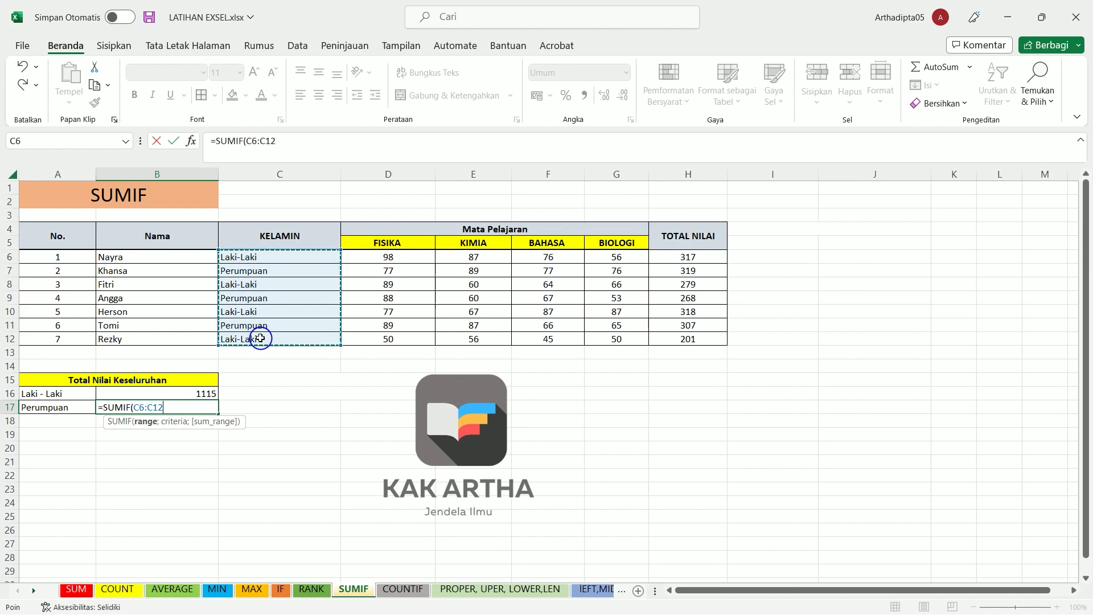
# Add the criterion "Perumpuan" and sum range H6:H12, completing the SUMIF formula in B17
pyautogui.write(';')
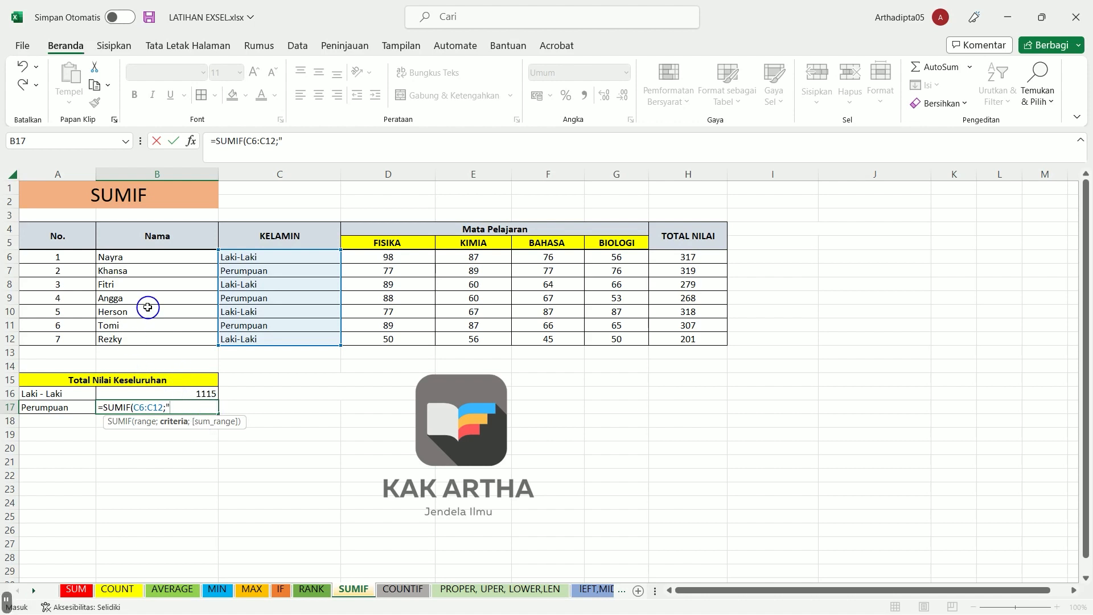
pyautogui.write('Perumpuan')
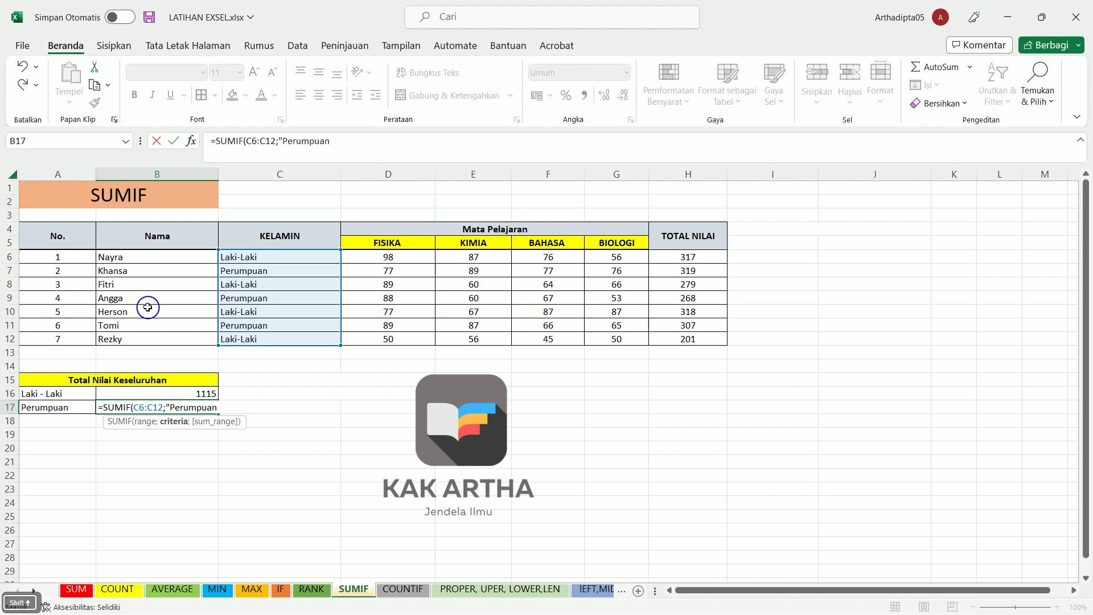
pyautogui.write('"')
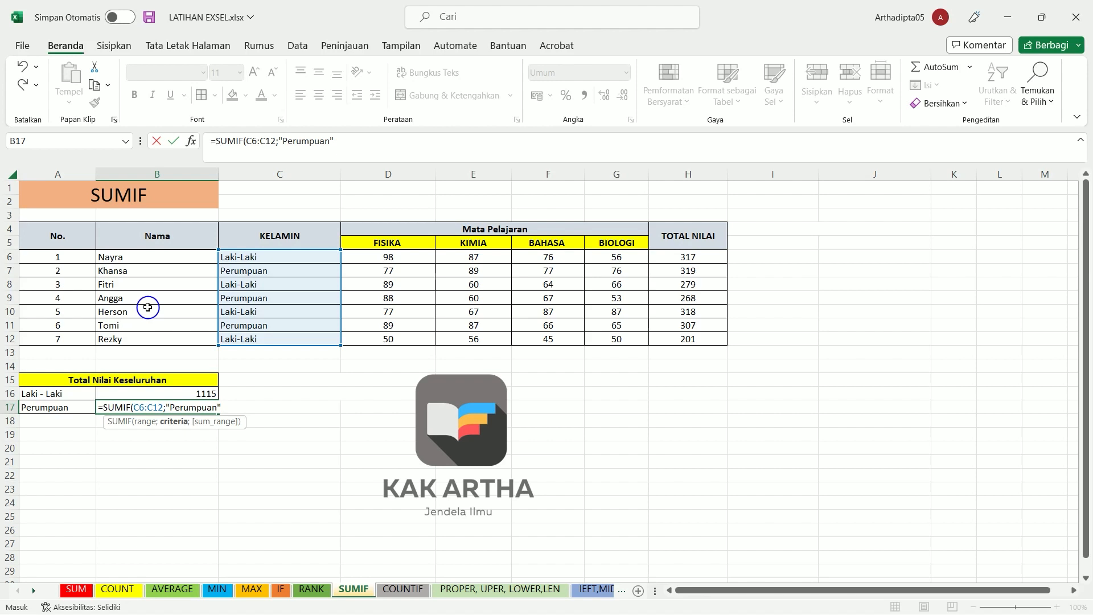
pyautogui.write(';')
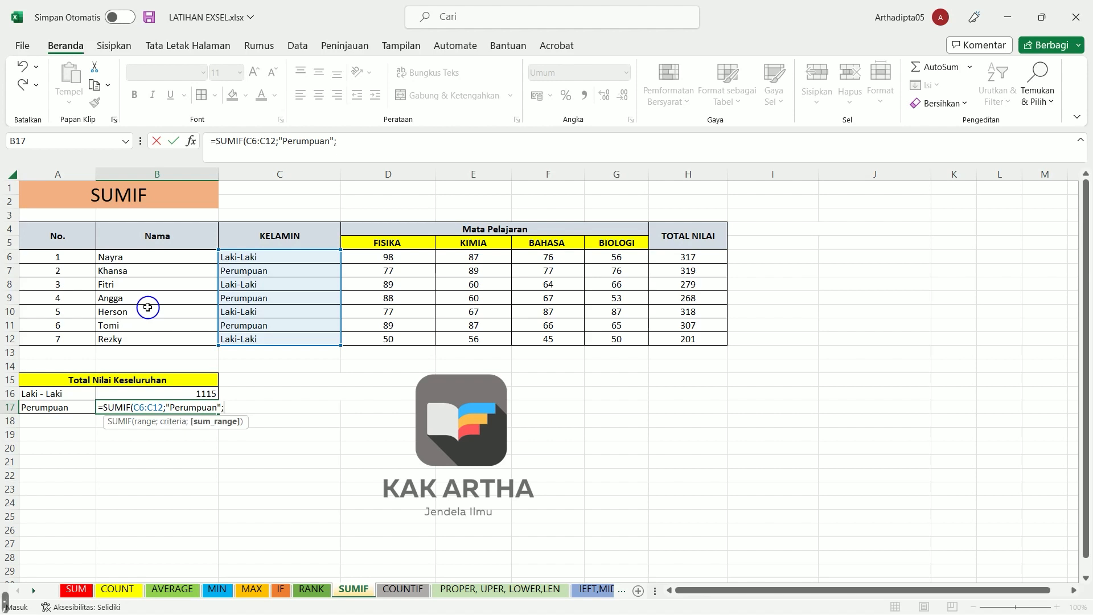
pyautogui.moveTo(697, 259); pyautogui.dragTo(698, 337)
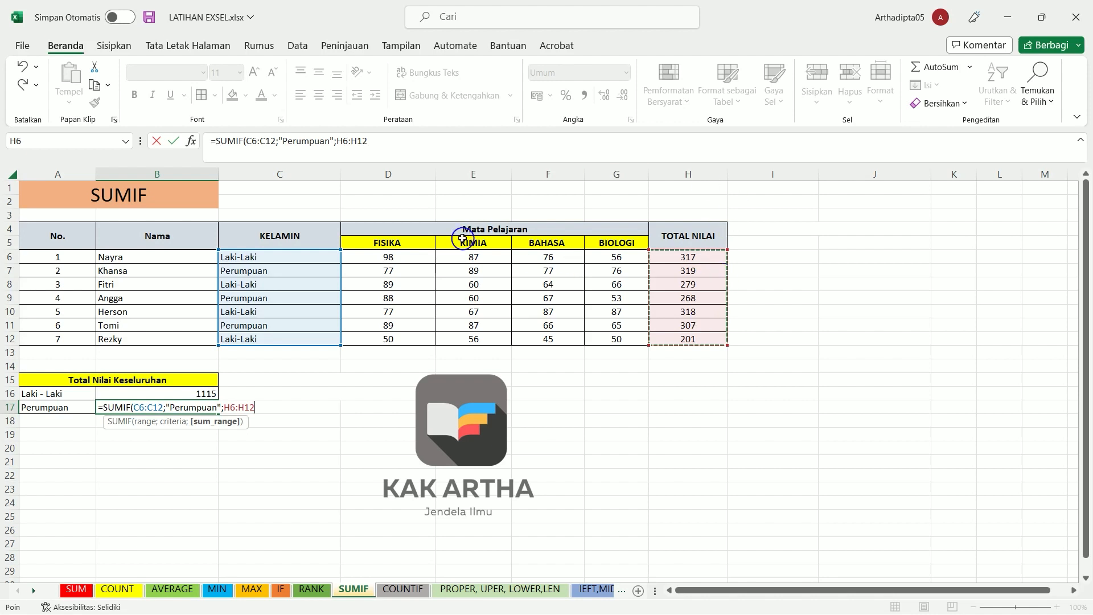
pyautogui.press('Return')
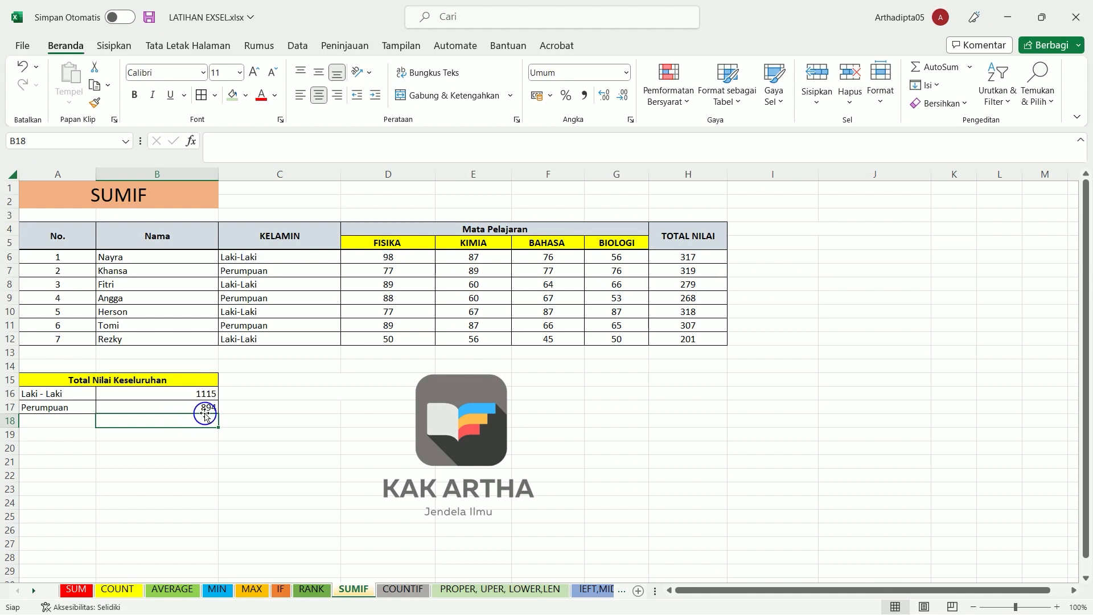
# Open the COUNTIF sheet and look over its TOTAL MAHASISWA table
pyautogui.click(410, 591)
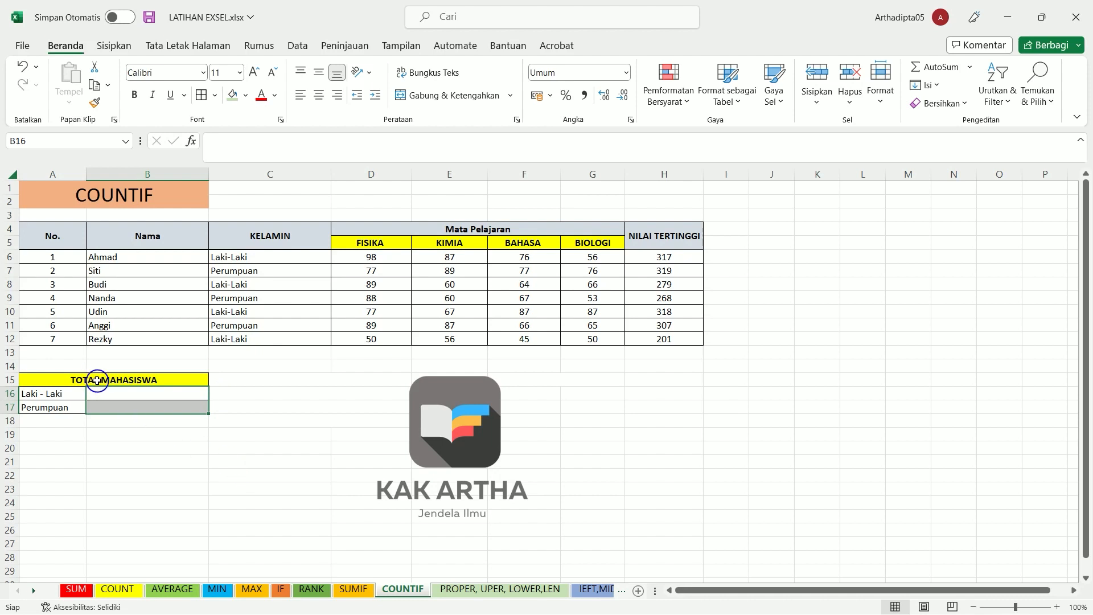
pyautogui.click(125, 394)
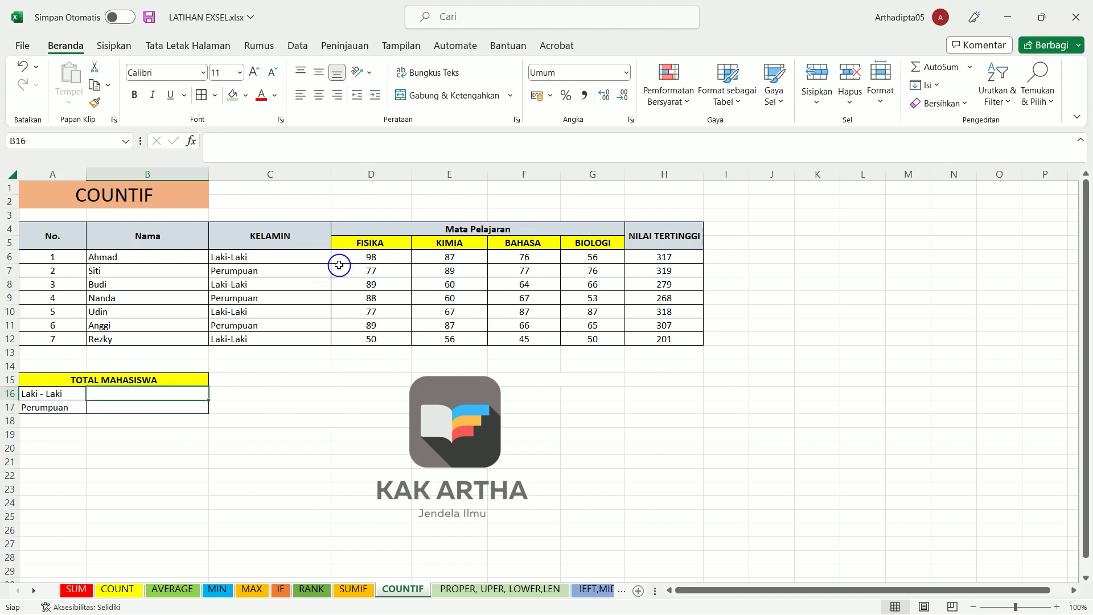
pyautogui.click(271, 434)
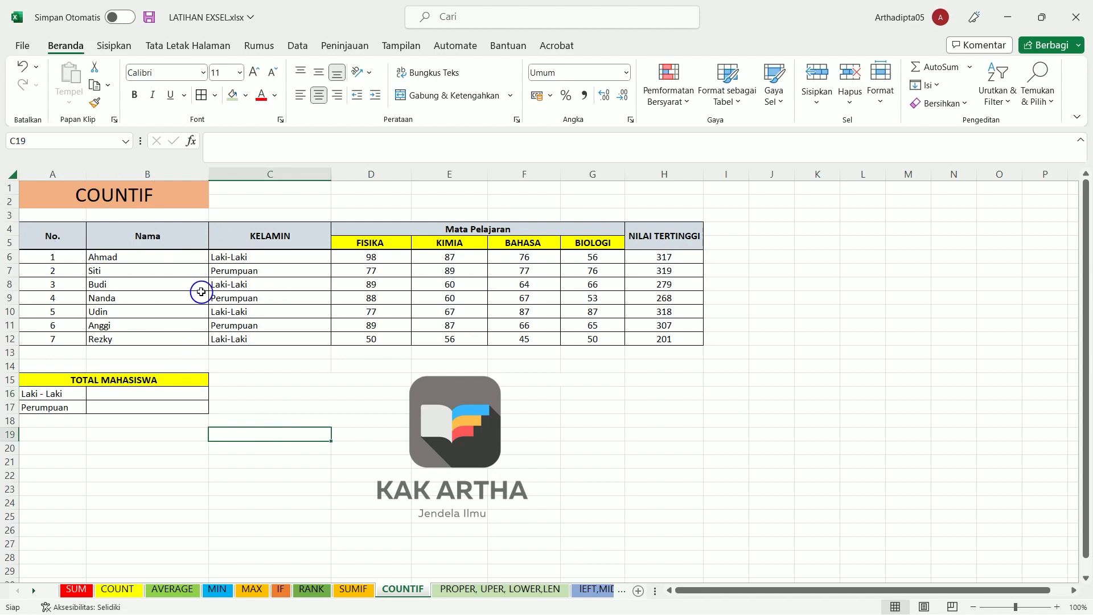
# Count the Laki-Laki students in B16 with a COUNTIF formula over the KELAMIN cells C6:C12 and the criterion "Laki-Laki"
pyautogui.moveTo(111, 269); pyautogui.dragTo(370, 338)
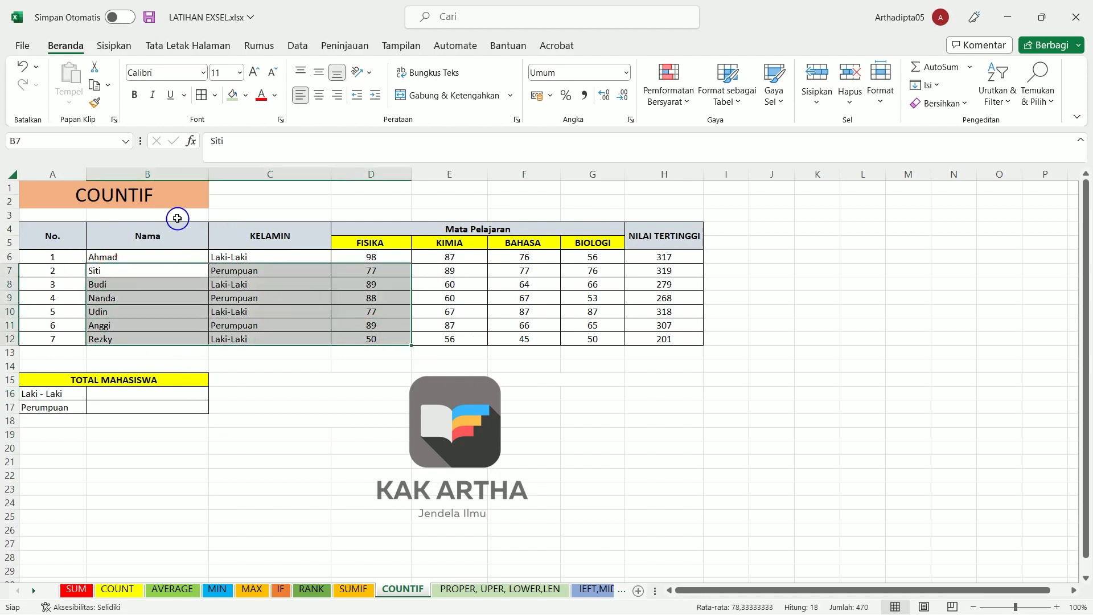
pyautogui.click(117, 392)
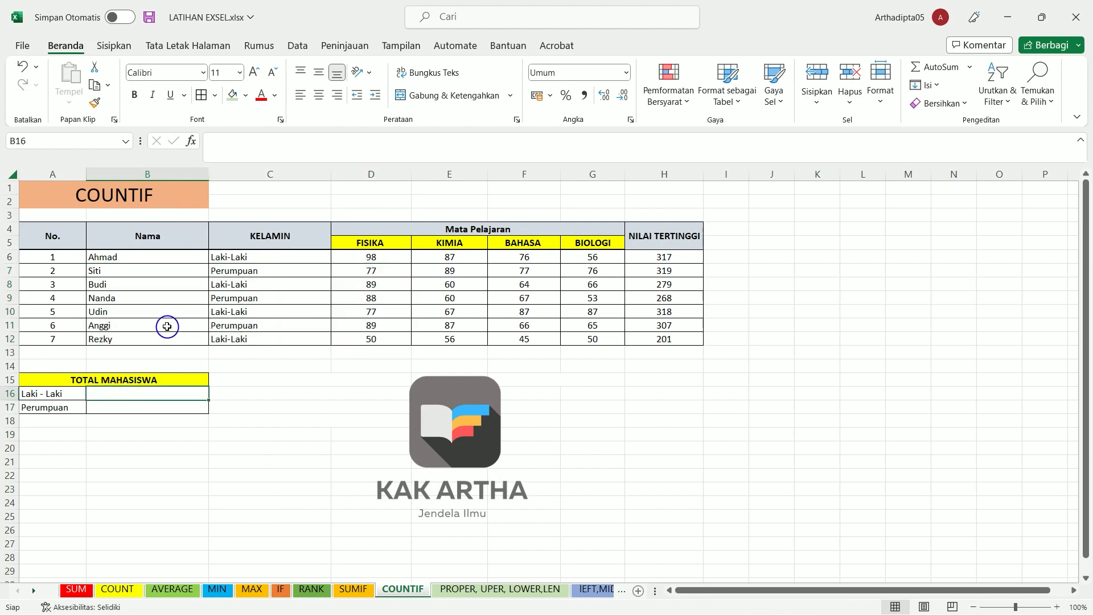
pyautogui.doubleClick(105, 395)
pyautogui.write('=')
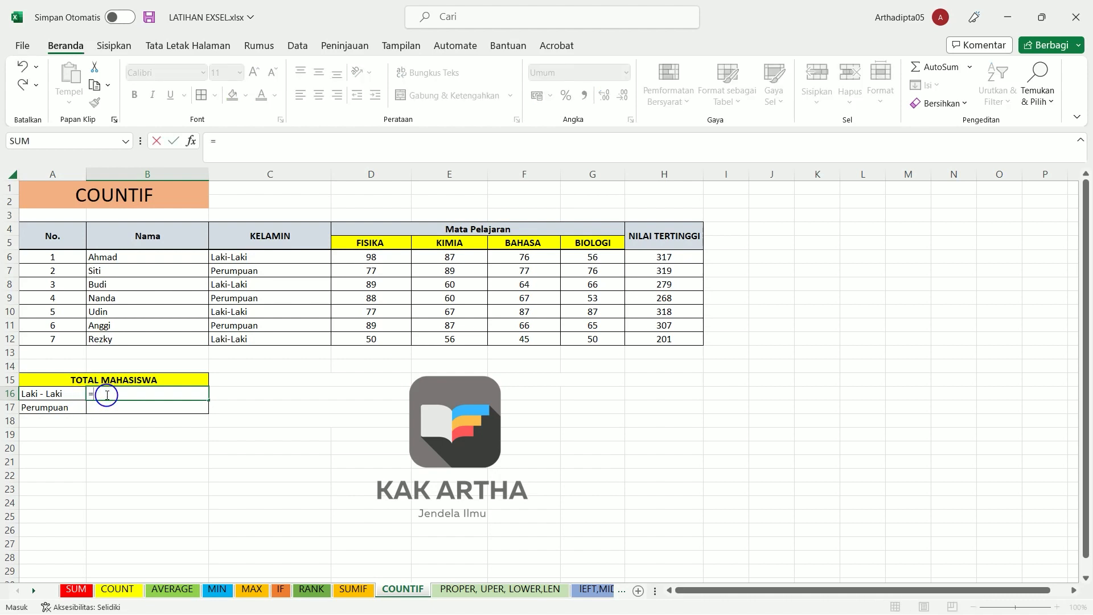
pyautogui.write('coun')
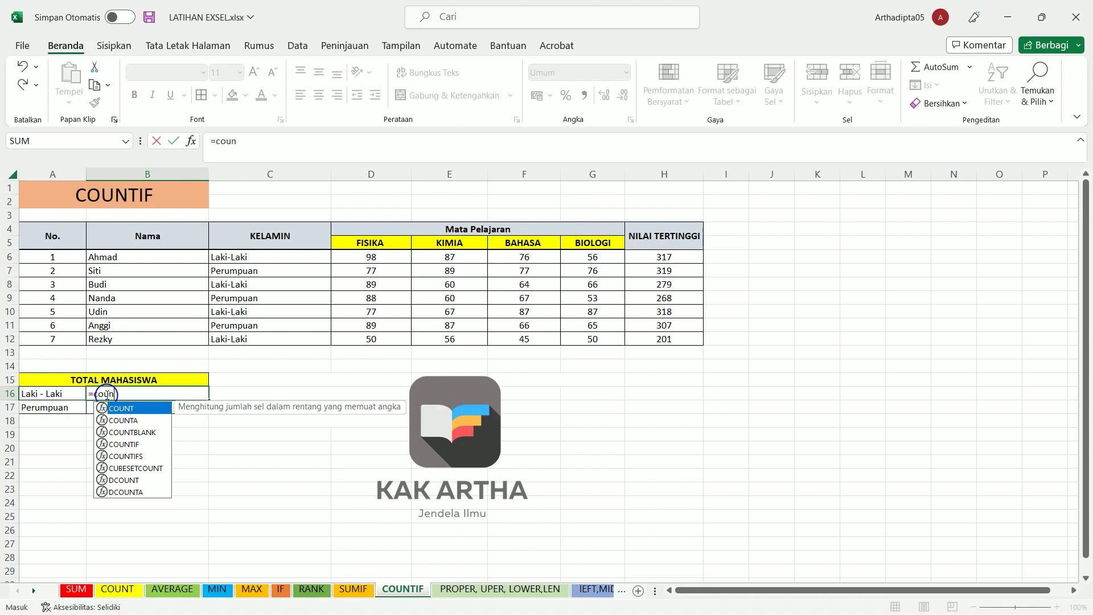
pyautogui.doubleClick(137, 444)
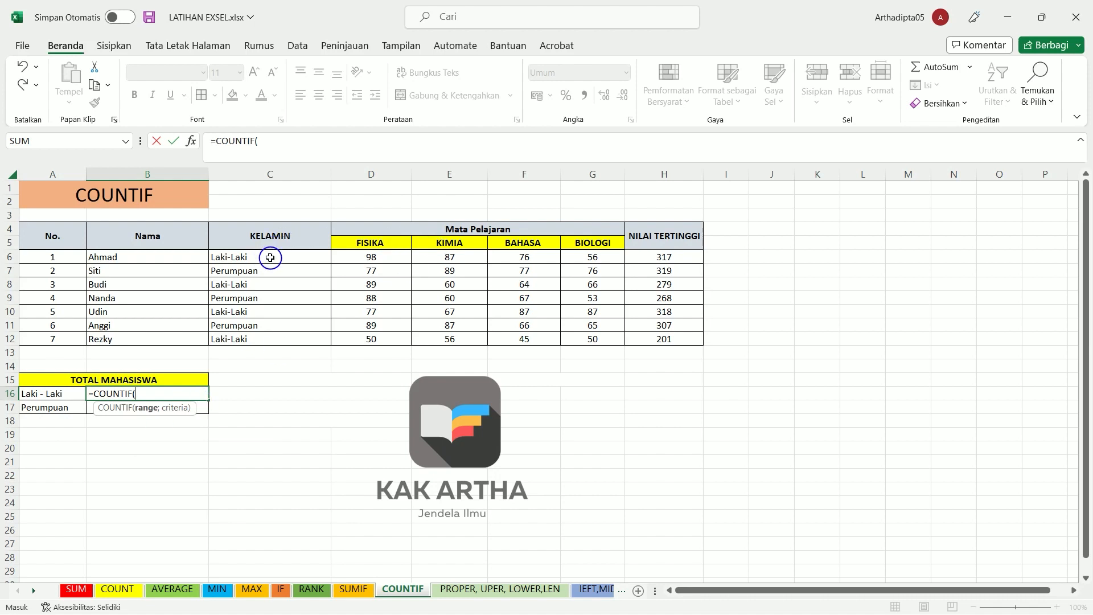
pyautogui.moveTo(273, 256); pyautogui.dragTo(276, 333)
pyautogui.write(';')
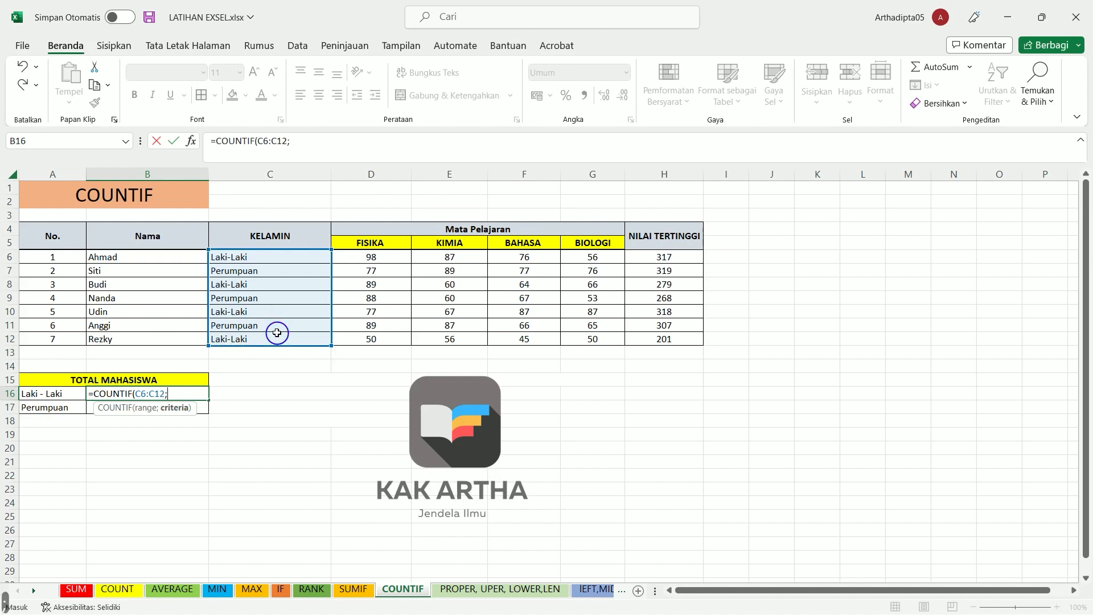
pyautogui.write('"Laki')
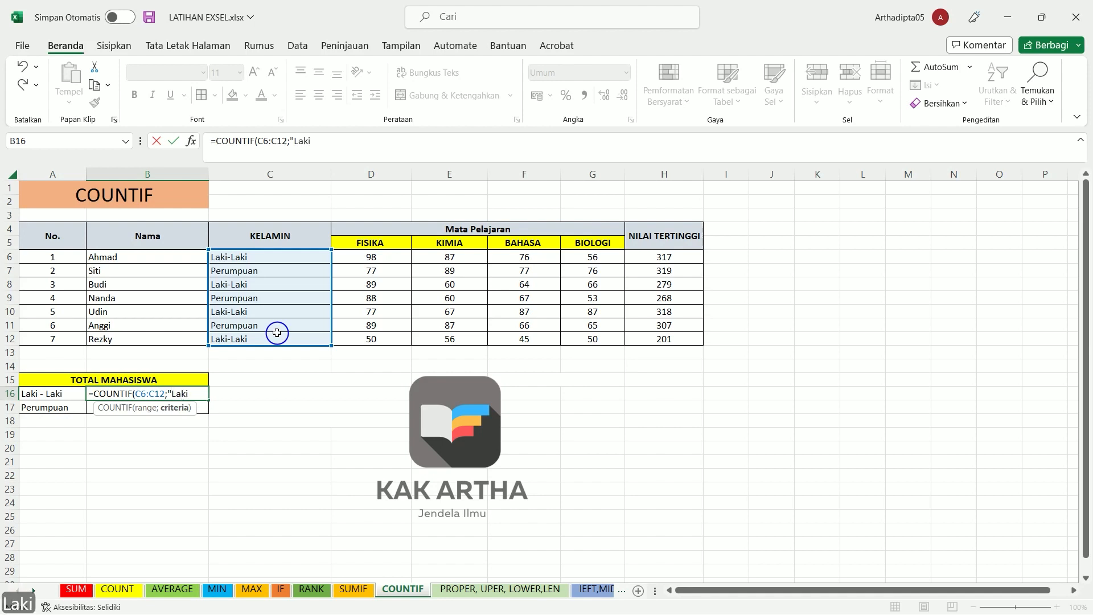
pyautogui.write('-Laki"')
pyautogui.press('Return')
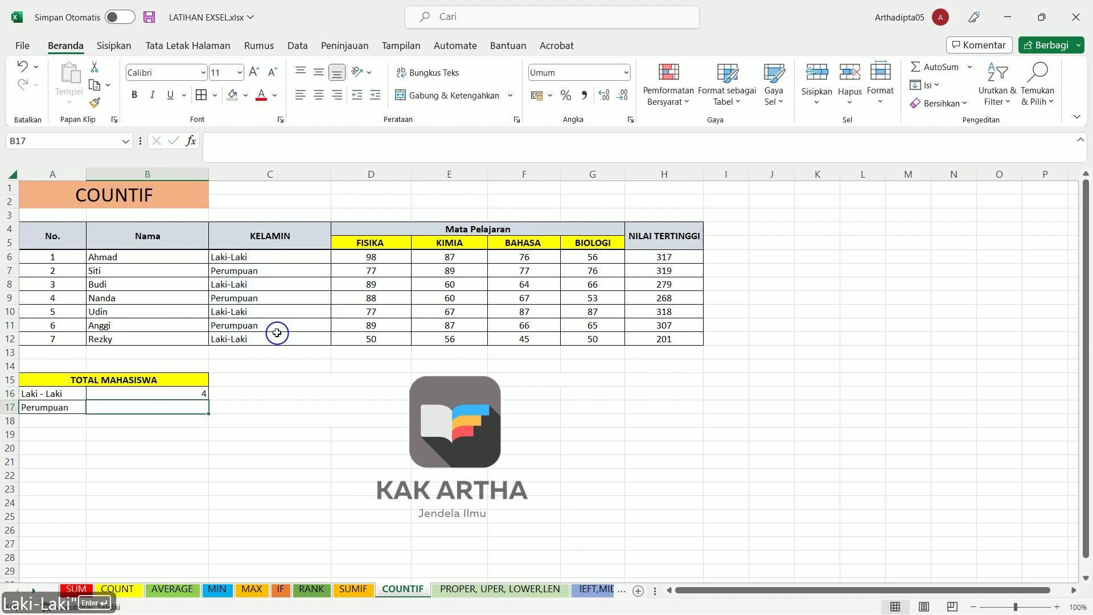
pyautogui.click(201, 393)
# Count the Perumpuan students in B17 with a COUNTIF formula over C6:C12 and the criterion "Perumpuan"
pyautogui.click(181, 407)
pyautogui.doubleClick(181, 406)
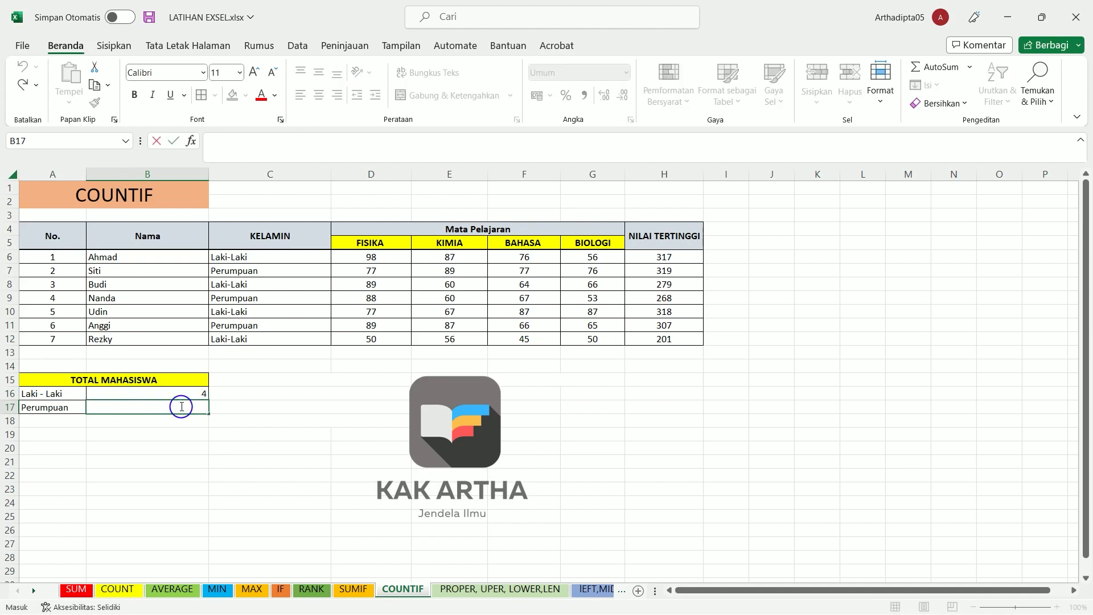
pyautogui.write('=')
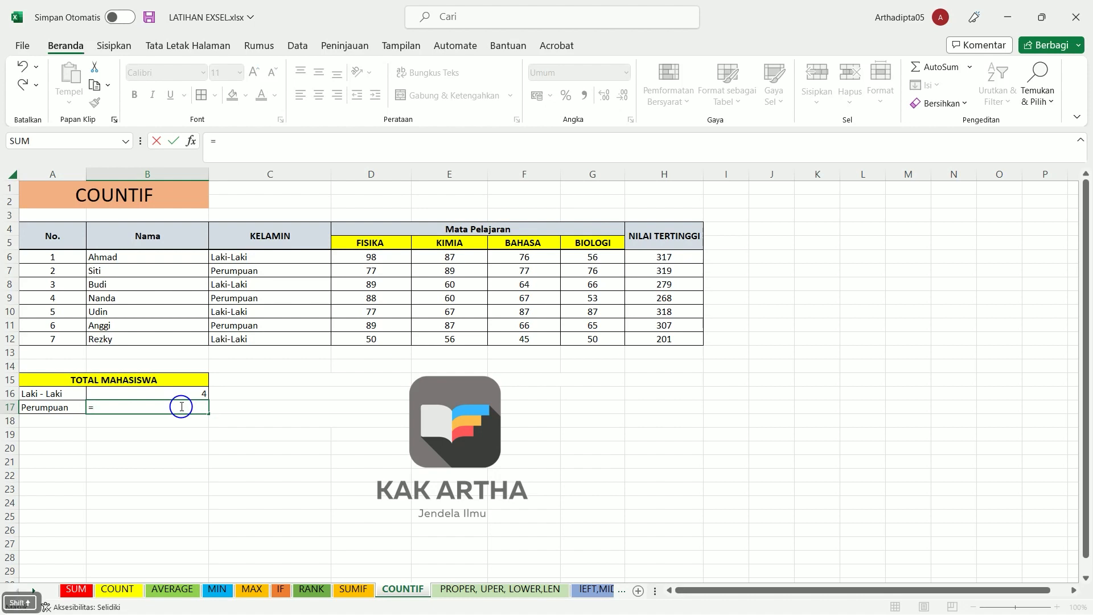
pyautogui.write('Coun')
pyautogui.doubleClick(143, 458)
pyautogui.moveTo(263, 254); pyautogui.dragTo(264, 339)
pyautogui.write(';"')
pyautogui.press('shift')
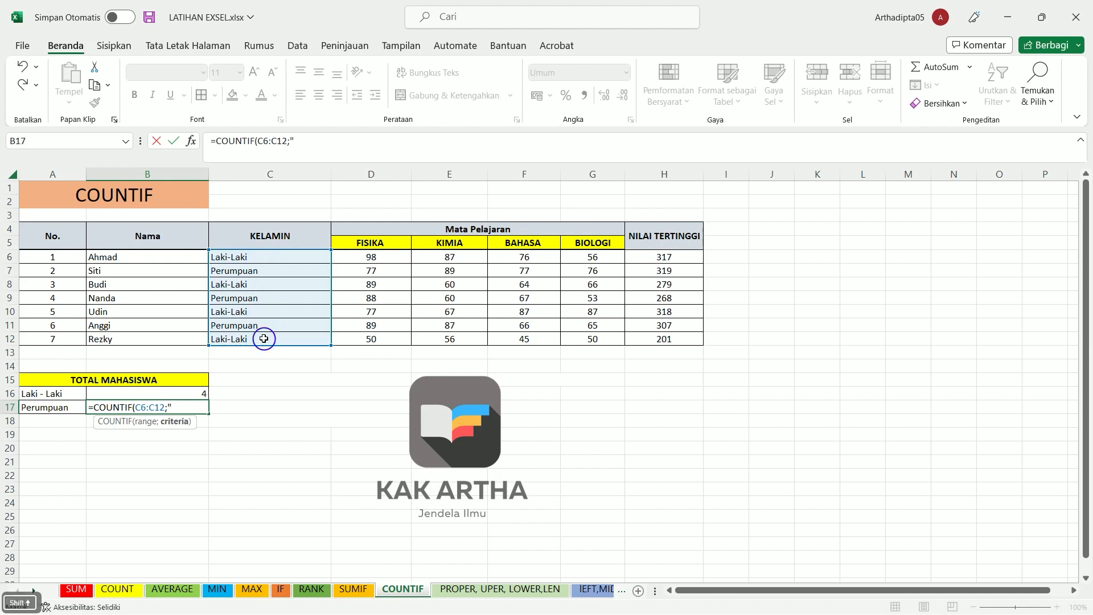
pyautogui.write('Peru')
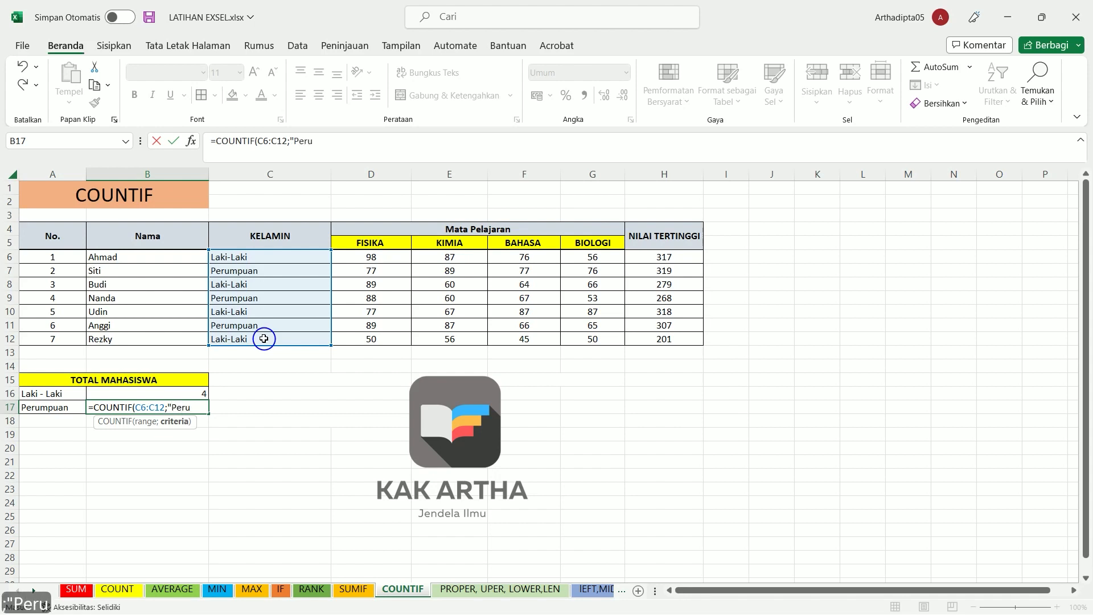
pyautogui.write('mpuan')
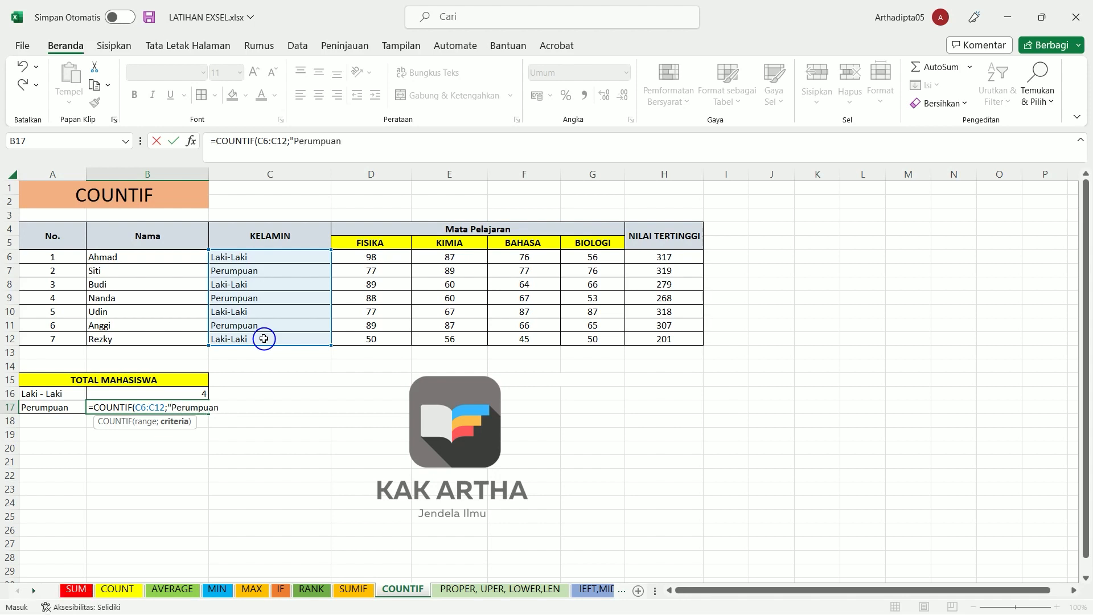
pyautogui.press('shift')
pyautogui.write('"')
pyautogui.press('Return')
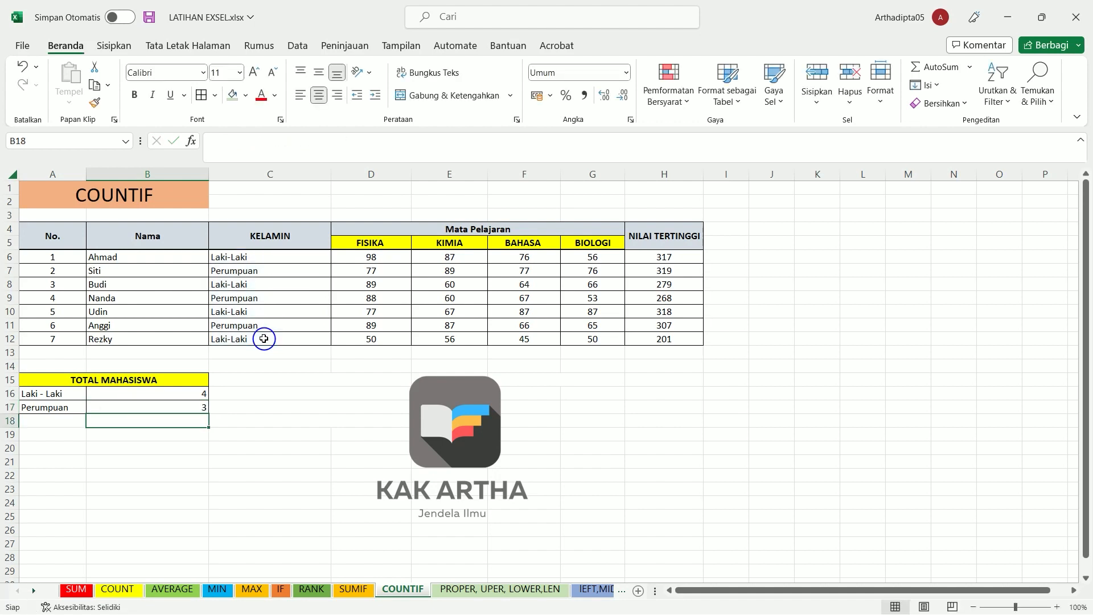
# Open the PROPER, UPER, LOWER,LEN sheet and look over its list of text functions
pyautogui.click(273, 461)
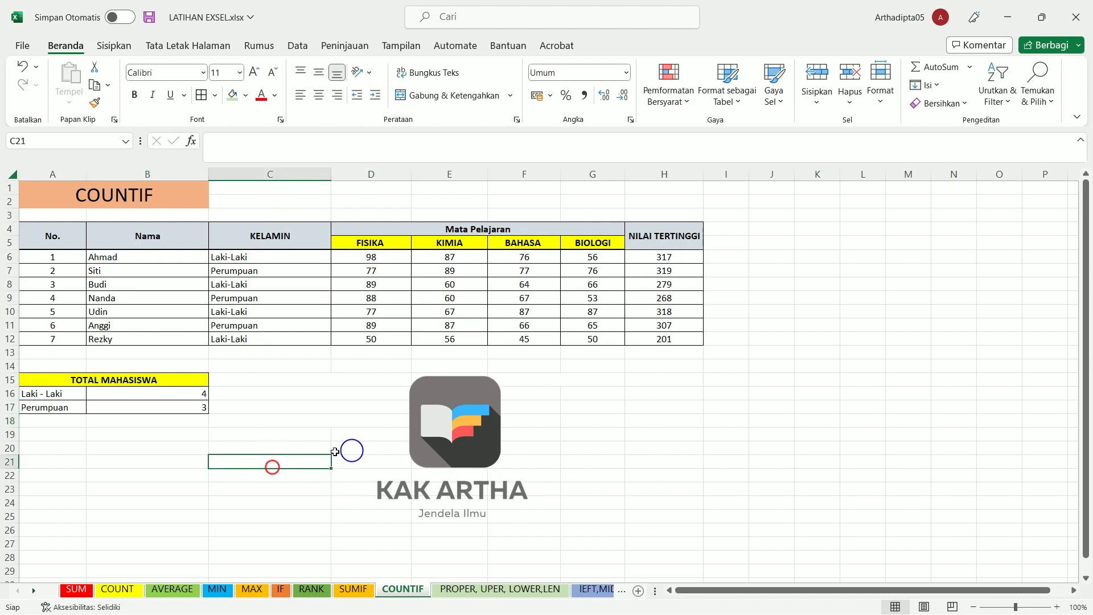
pyautogui.click(893, 583)
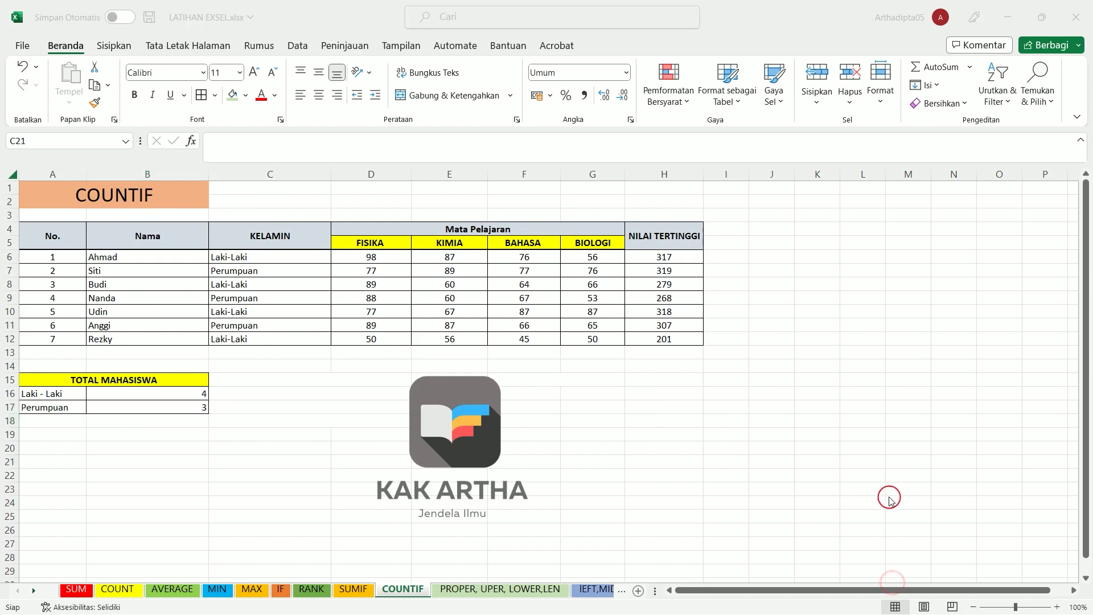
pyautogui.click(482, 590)
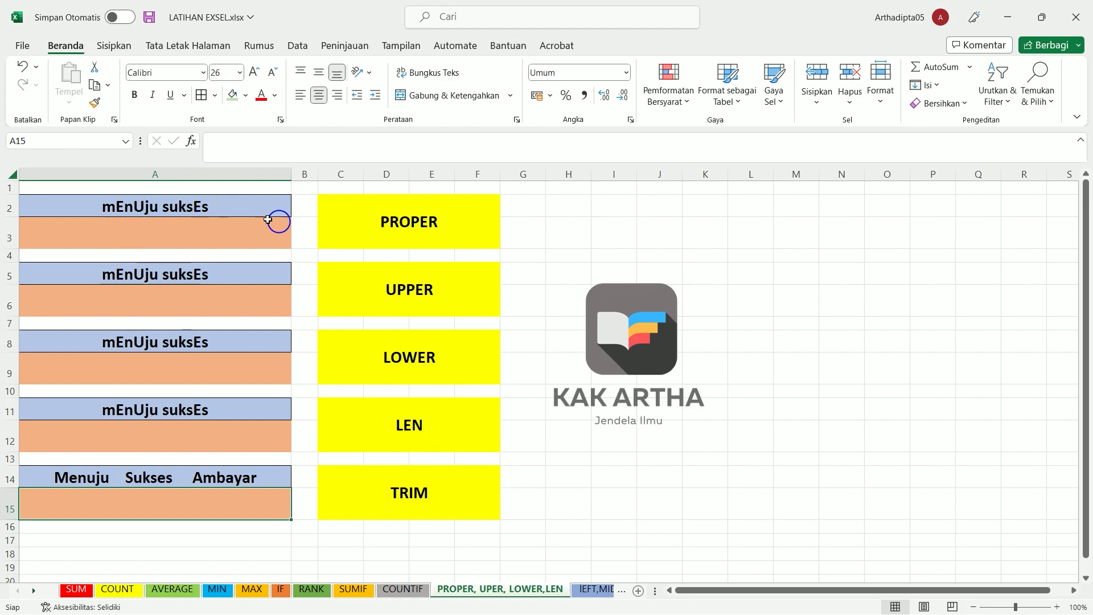
pyautogui.moveTo(441, 225); pyautogui.dragTo(458, 485)
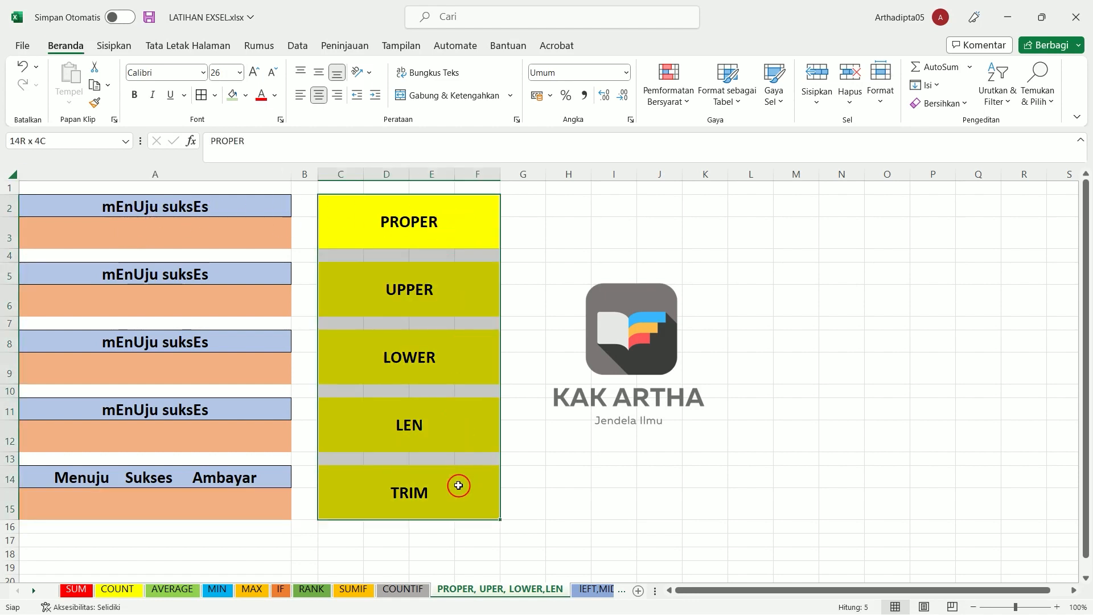
pyautogui.moveTo(458, 484); pyautogui.dragTo(458, 484)
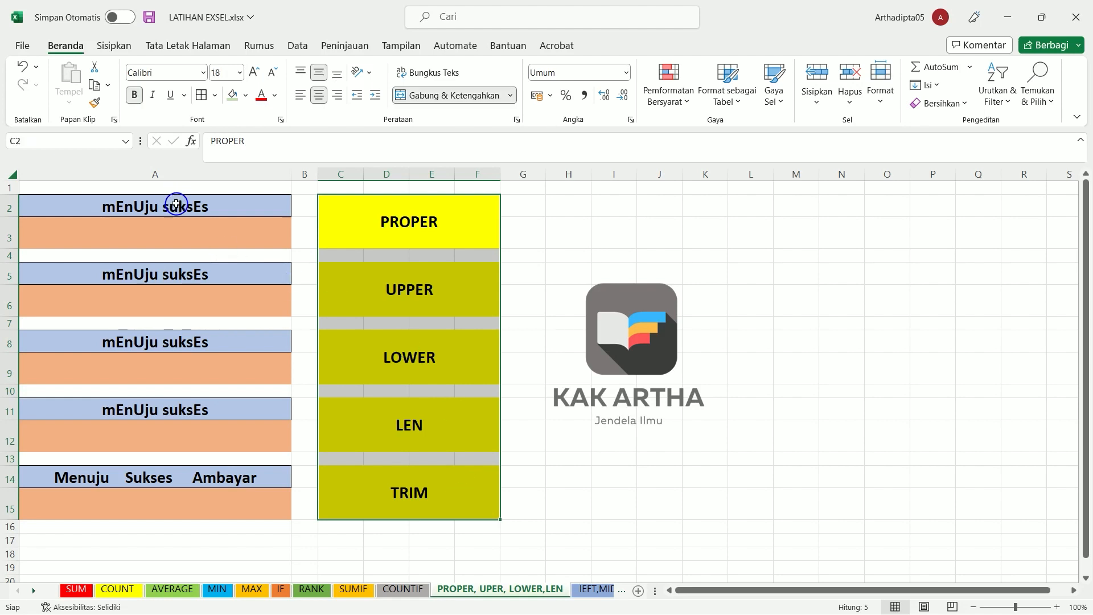
# Enter a PROPER formula in A3 that converts the text in A2 to capitalized words
pyautogui.click(262, 236)
pyautogui.doubleClick(143, 230)
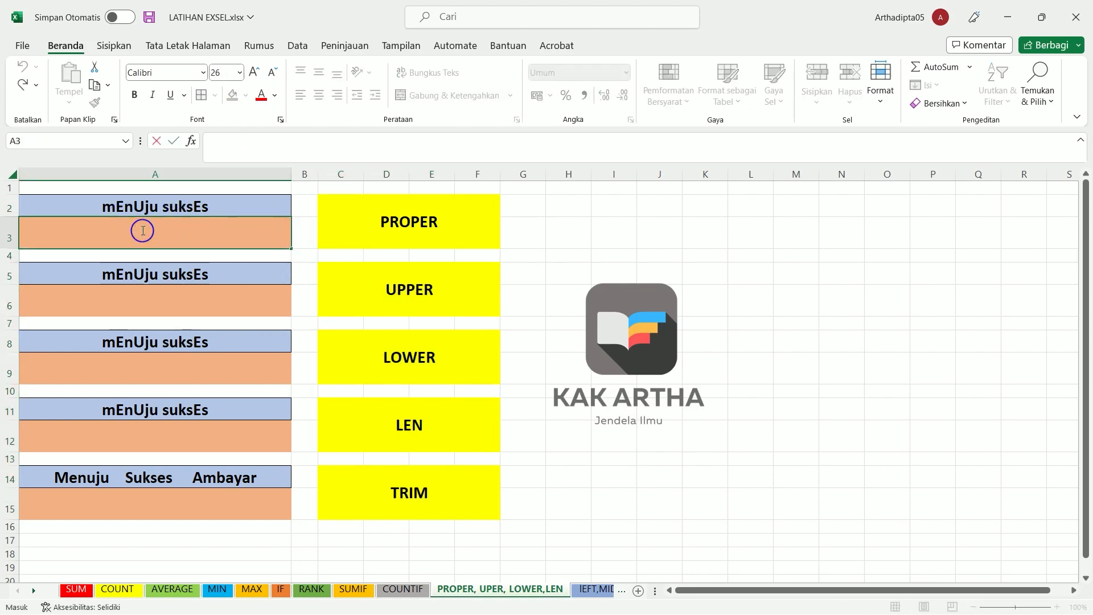
pyautogui.write('=')
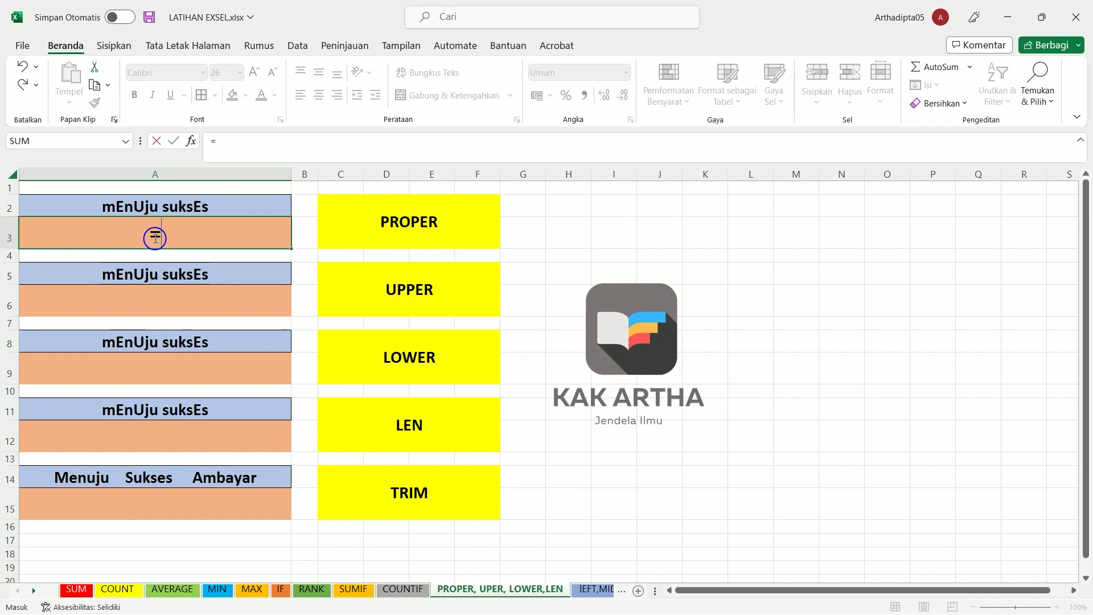
pyautogui.write('pro')
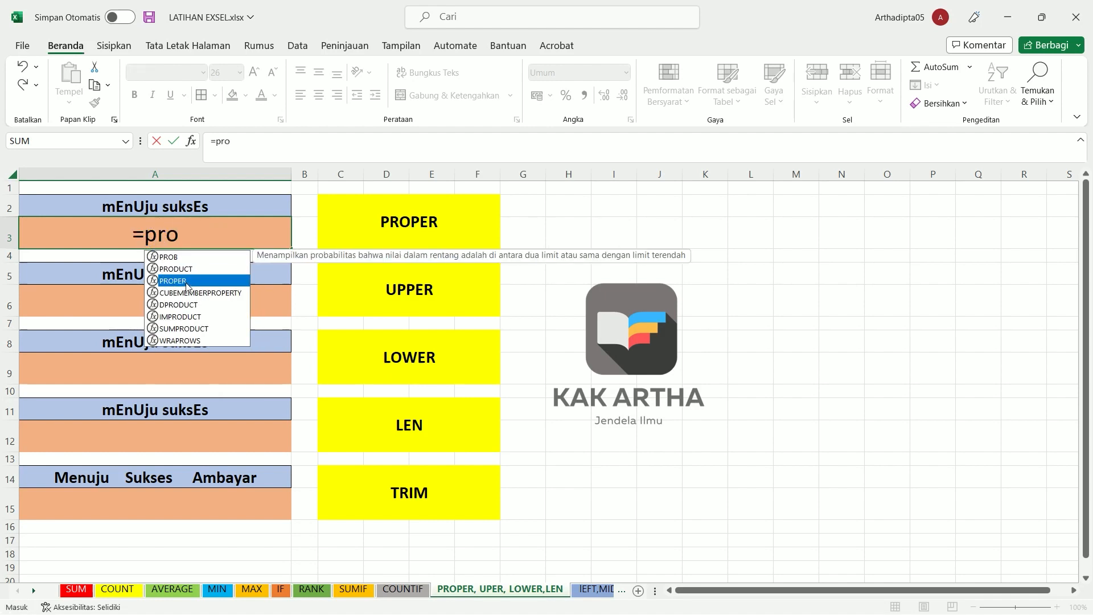
pyautogui.doubleClick(185, 281)
pyautogui.click(165, 206)
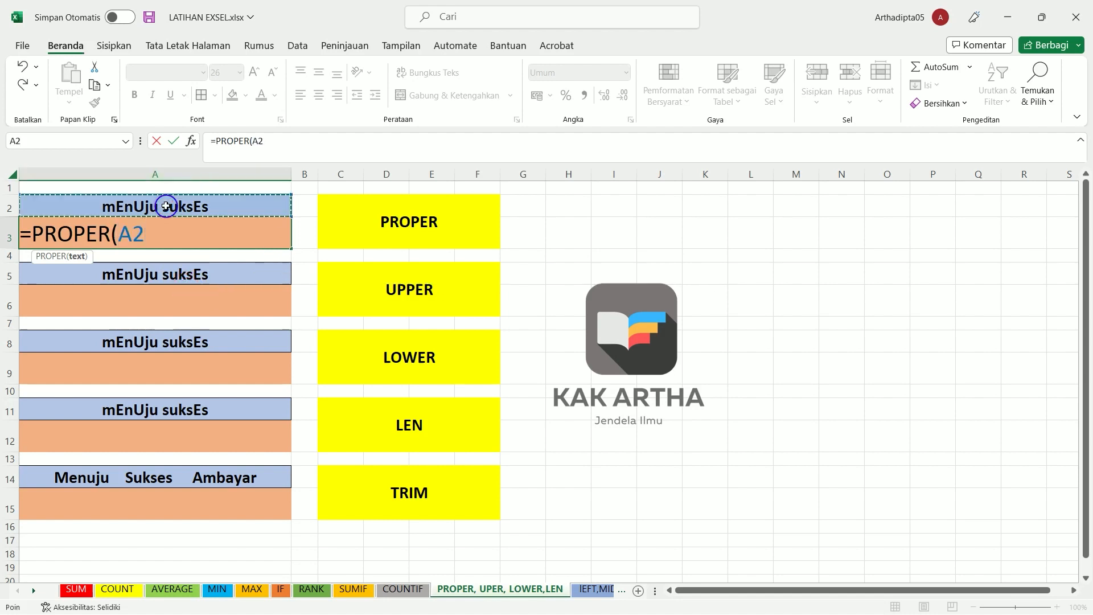
pyautogui.press('Return')
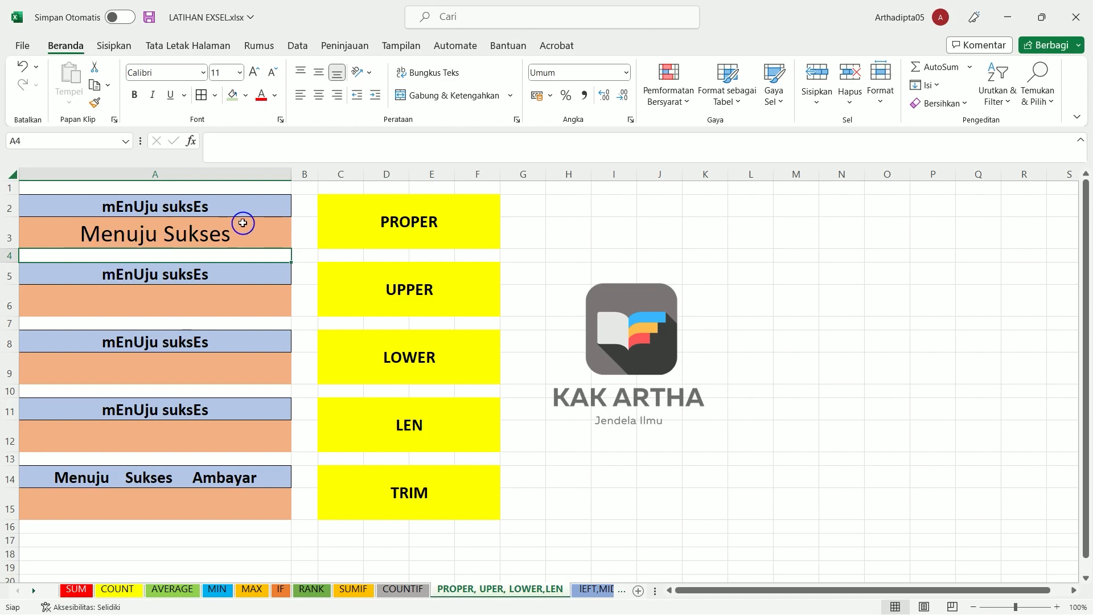
# Enter an UPPER formula in A6 that converts the text in A5 to all capitals
pyautogui.doubleClick(146, 298)
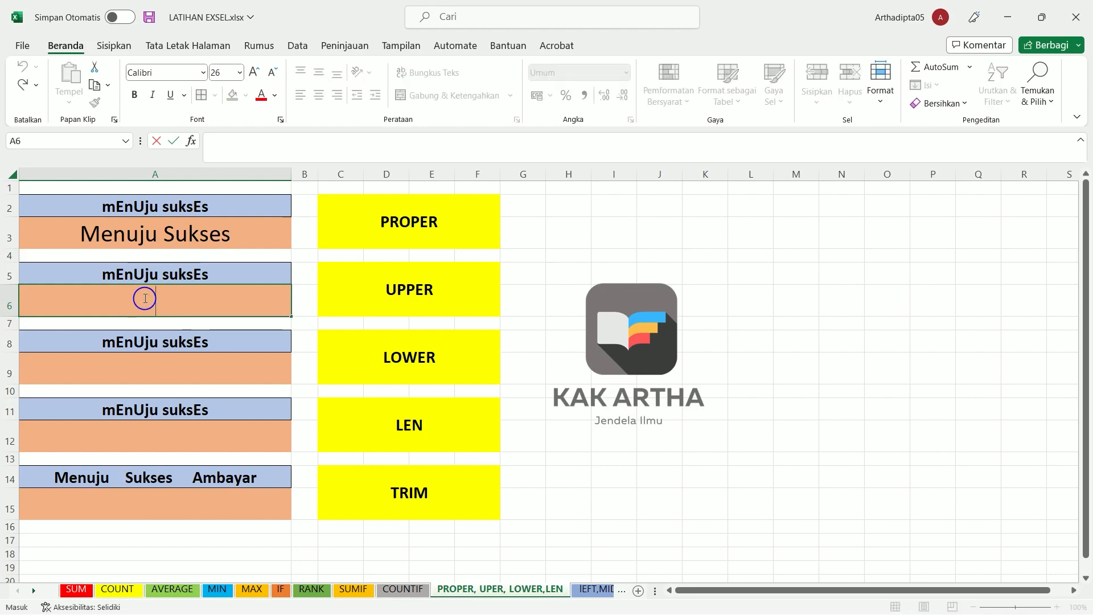
pyautogui.write('=upp')
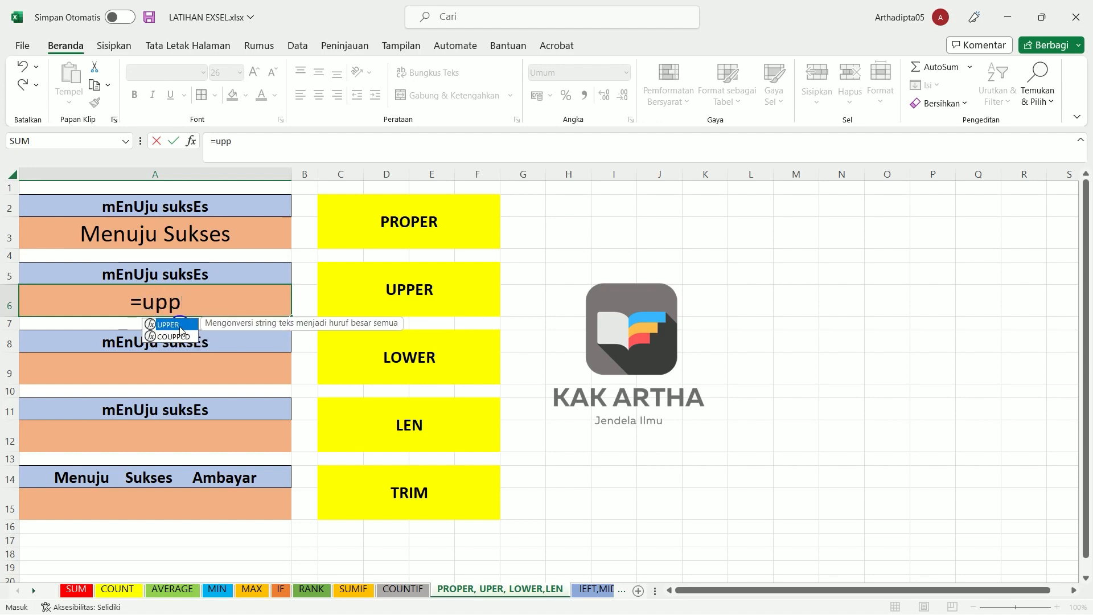
pyautogui.doubleClick(176, 325)
pyautogui.click(229, 271)
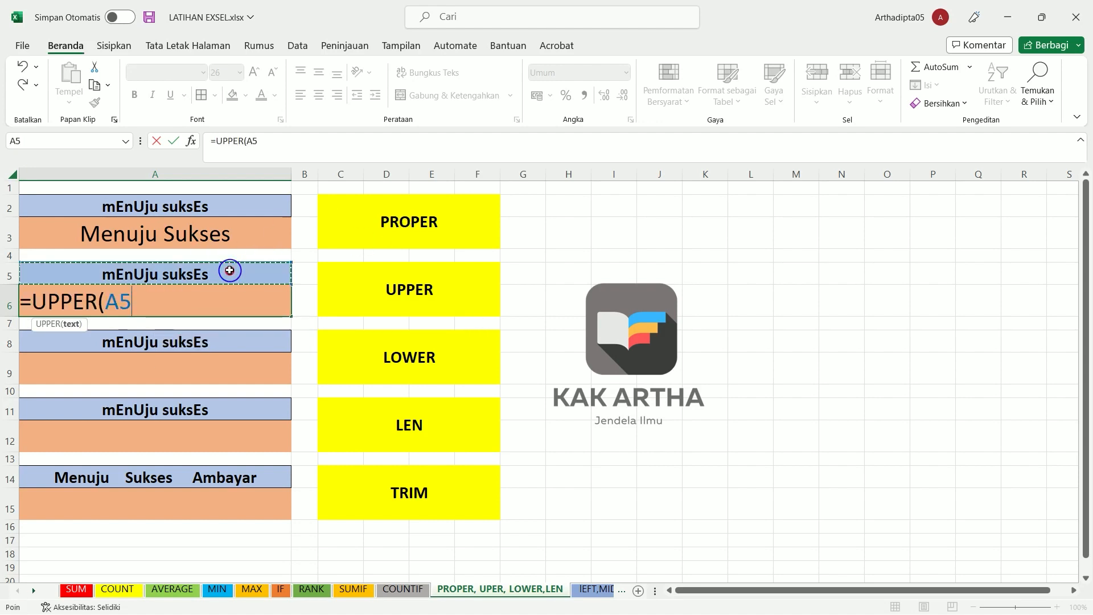
pyautogui.press('Return')
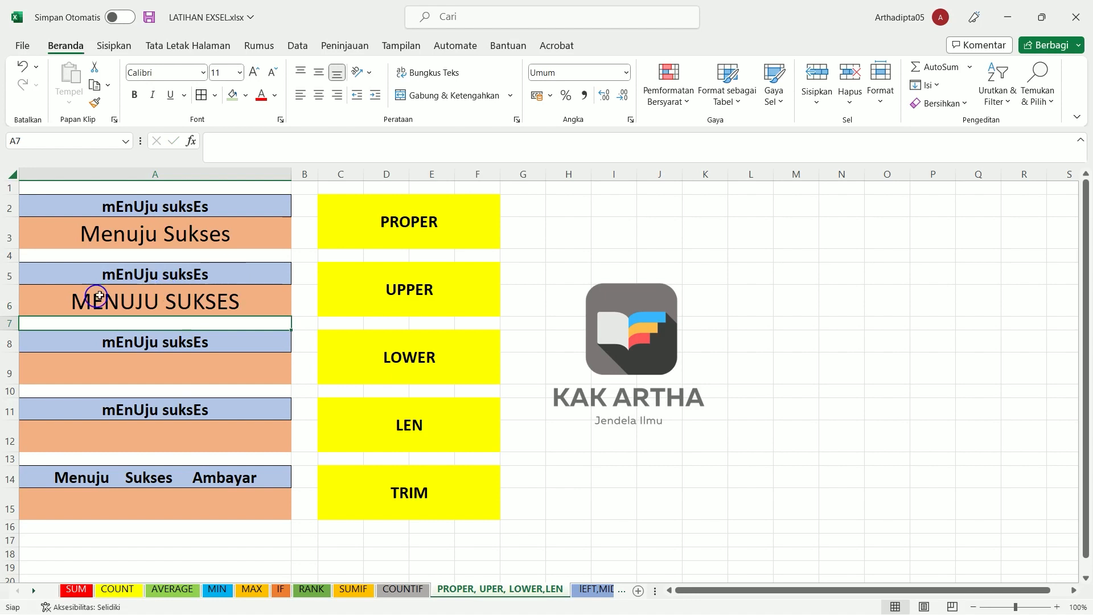
# Enter a LOWER formula in A9 that converts the text in A8 to lowercase
pyautogui.click(143, 370)
pyautogui.write('=')
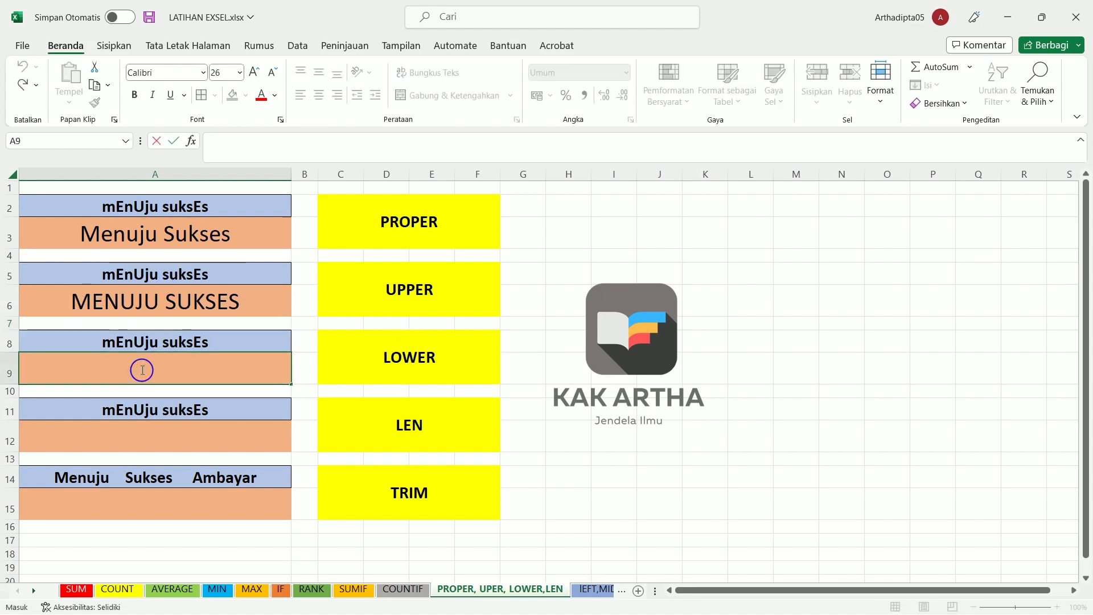
pyautogui.write('lop')
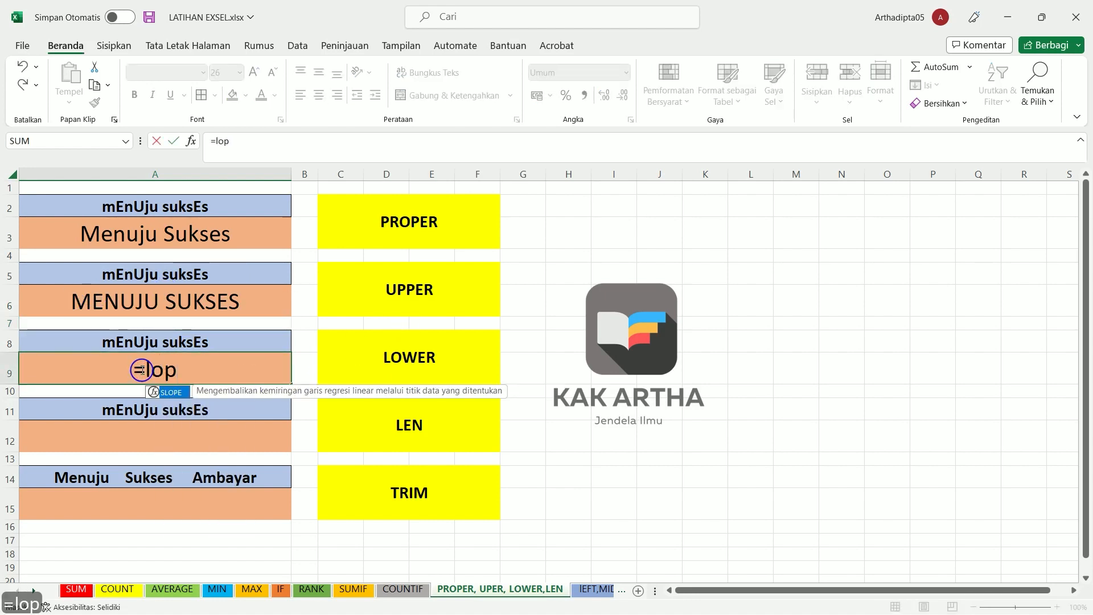
pyautogui.press('BackSpace')
pyautogui.write('w')
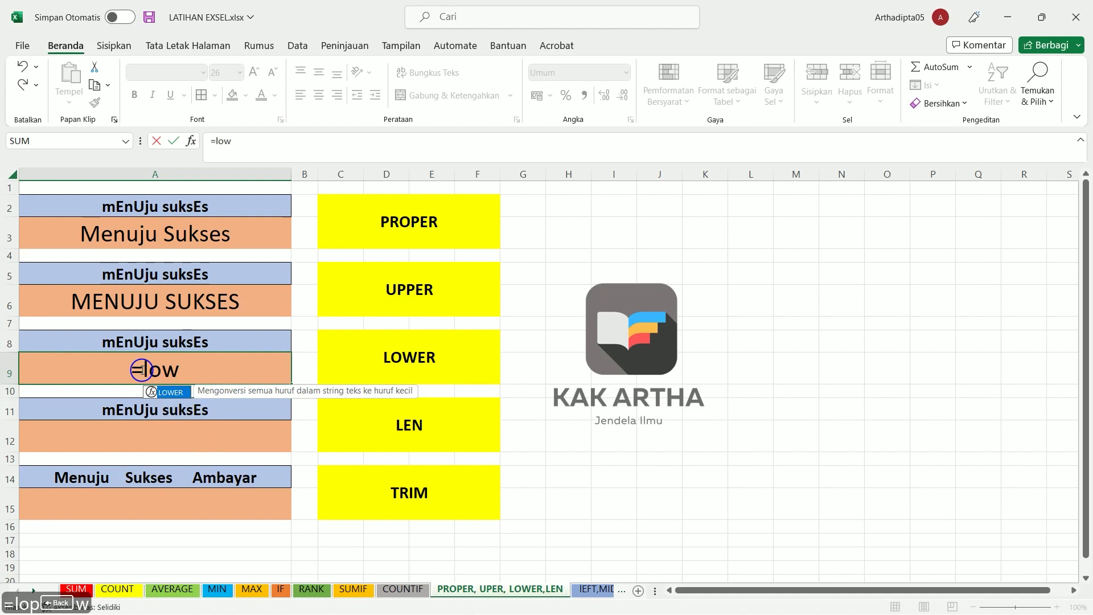
pyautogui.doubleClick(165, 392)
pyautogui.click(186, 338)
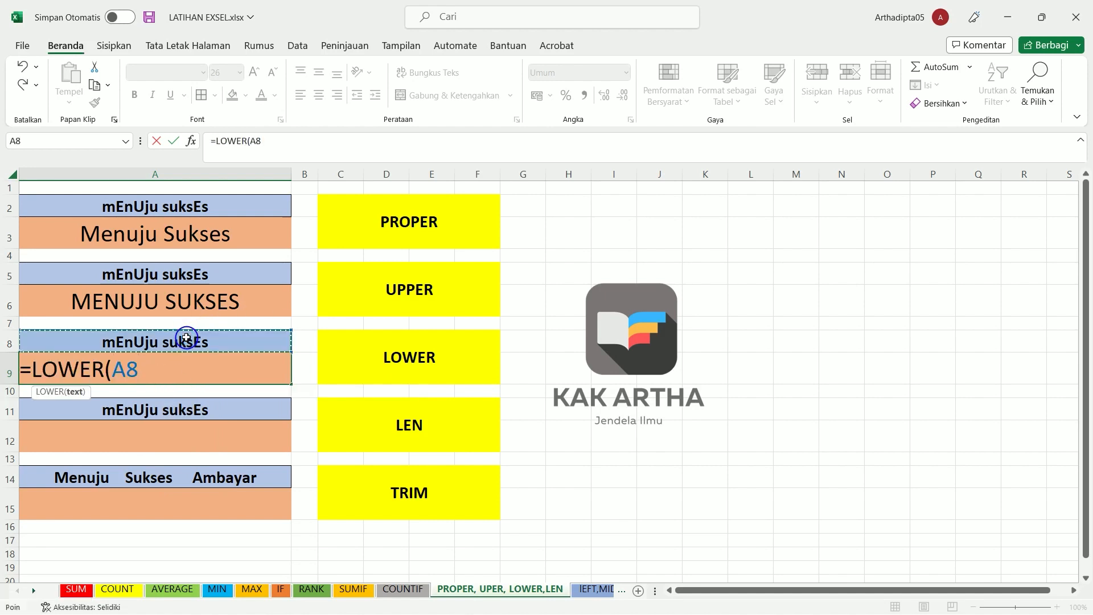
pyautogui.press('Return')
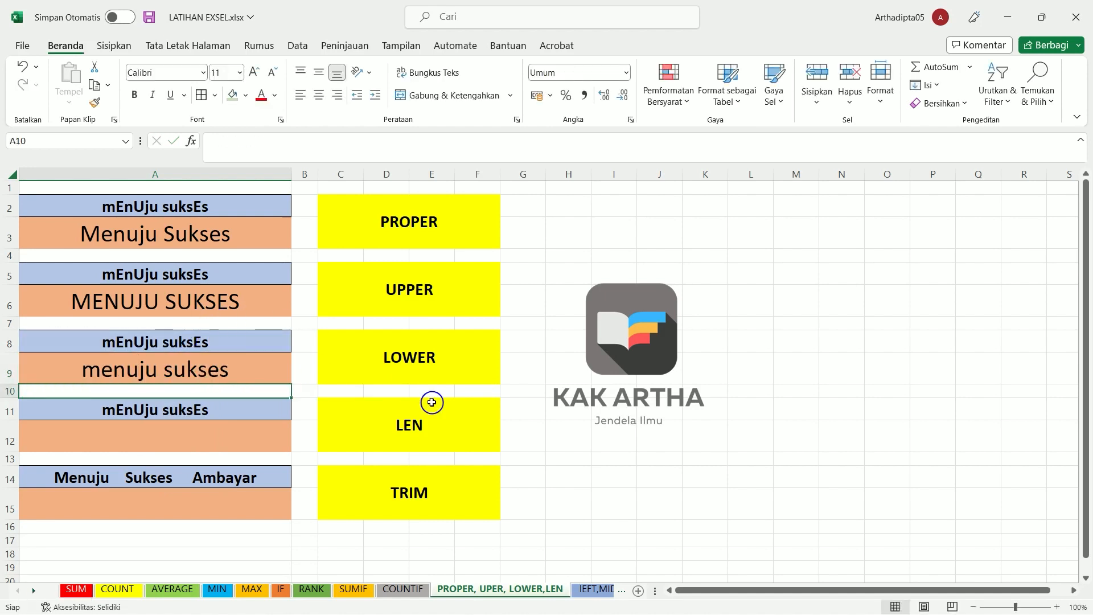
# Enter a LEN formula in A12 that counts the characters of the text in A11
pyautogui.doubleClick(243, 443)
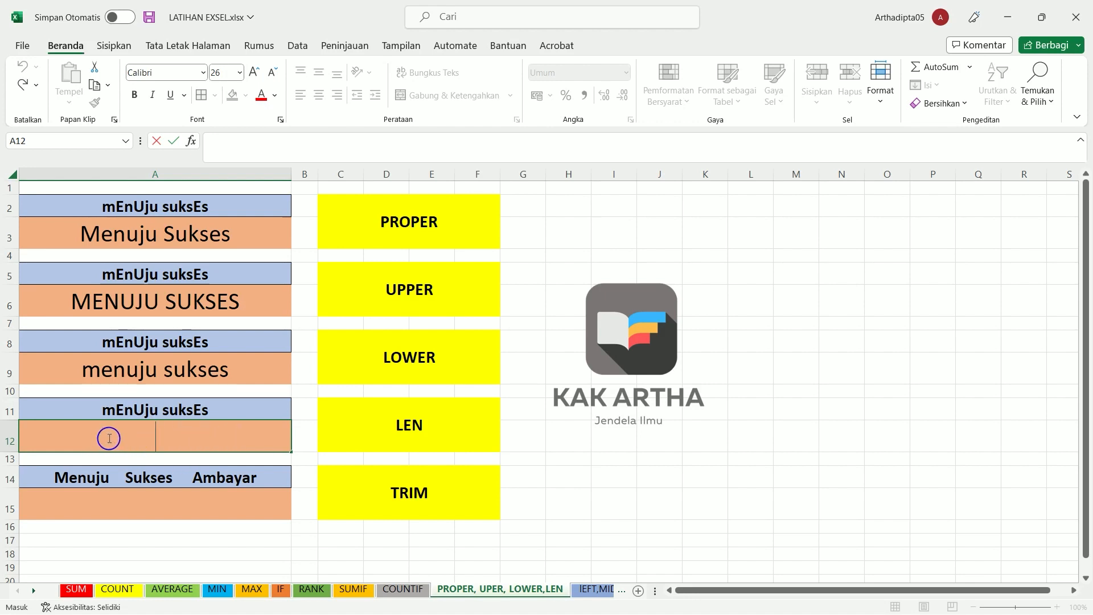
pyautogui.write('=')
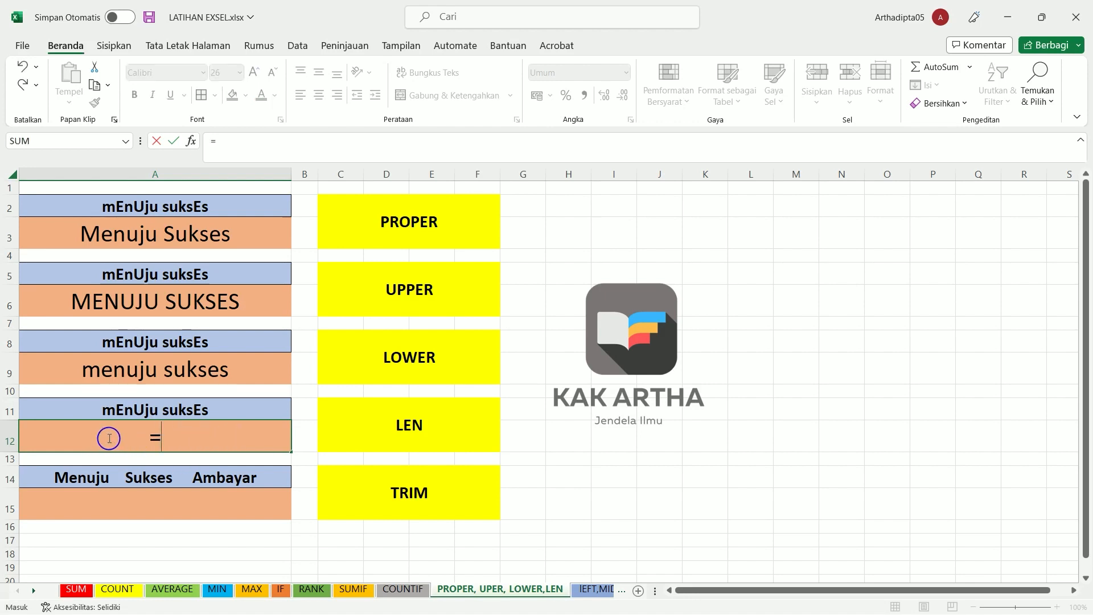
pyautogui.write('len')
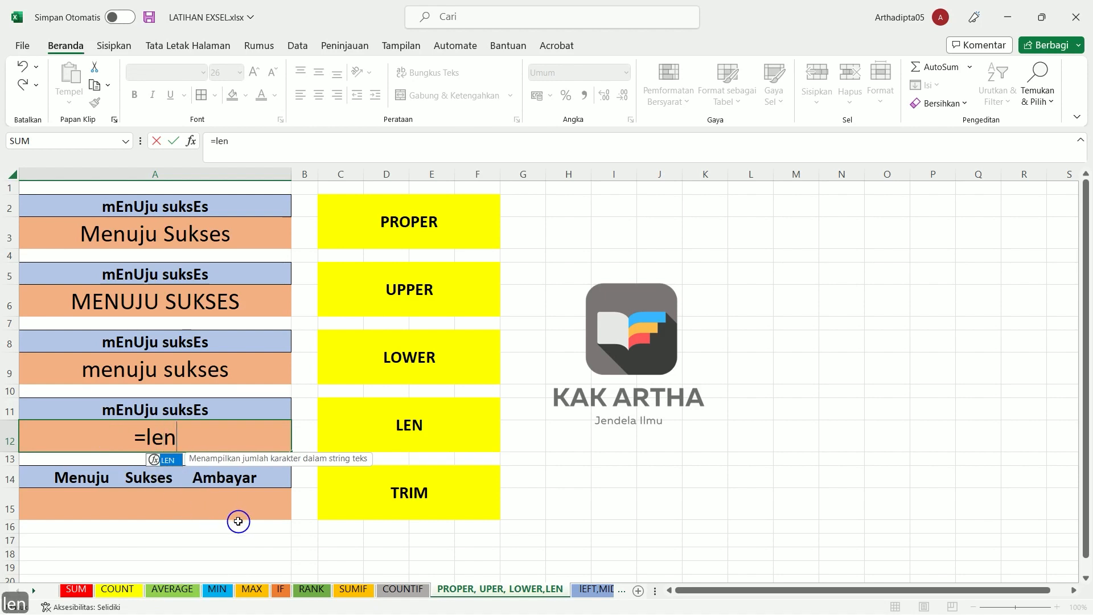
pyautogui.doubleClick(166, 461)
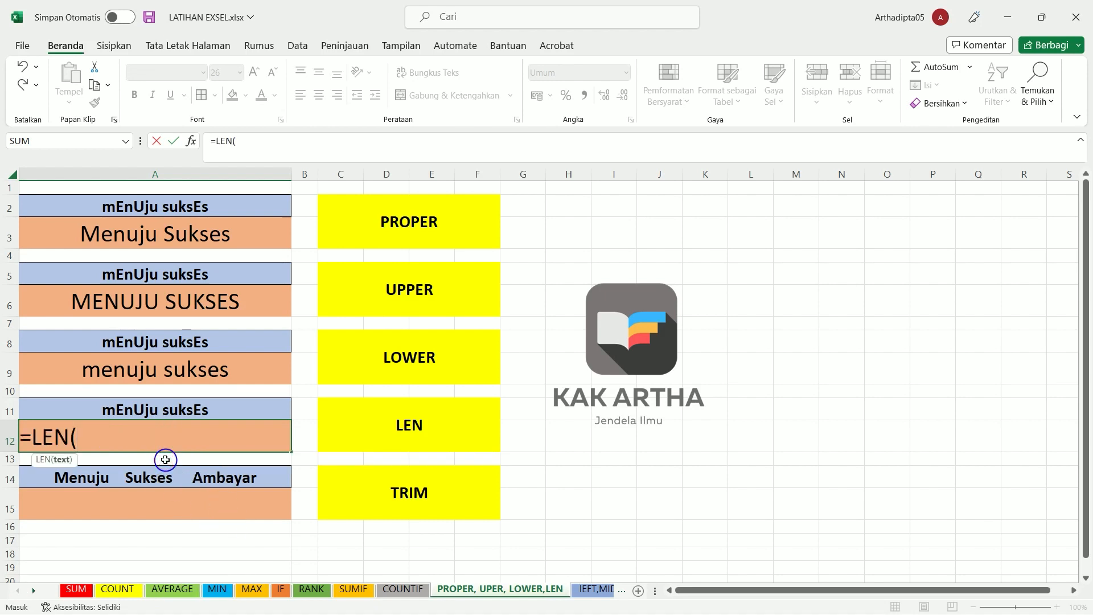
pyautogui.click(221, 408)
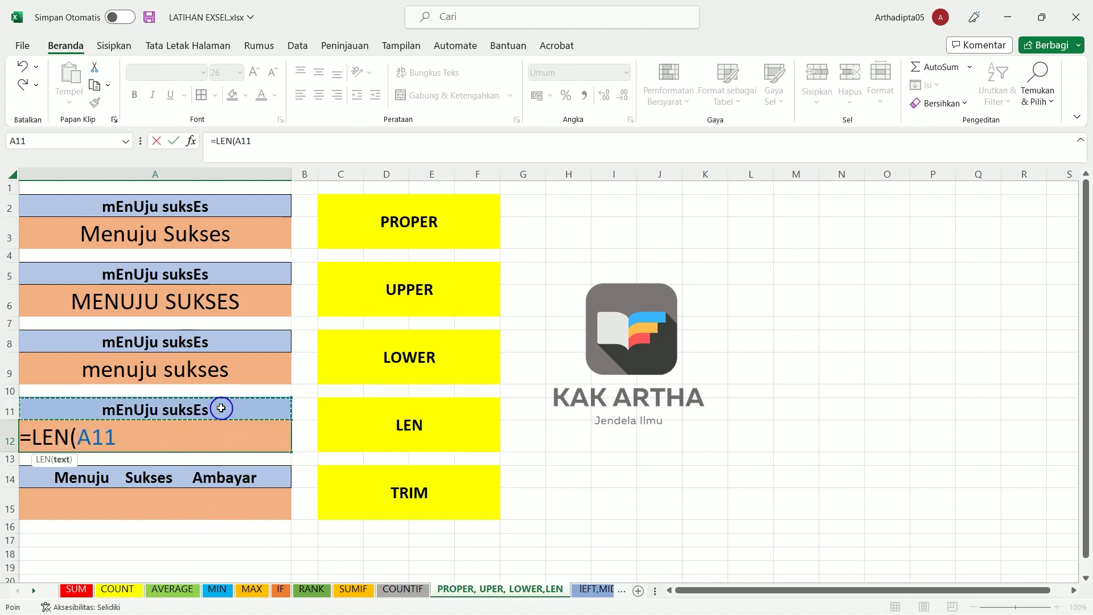
pyautogui.press('Return')
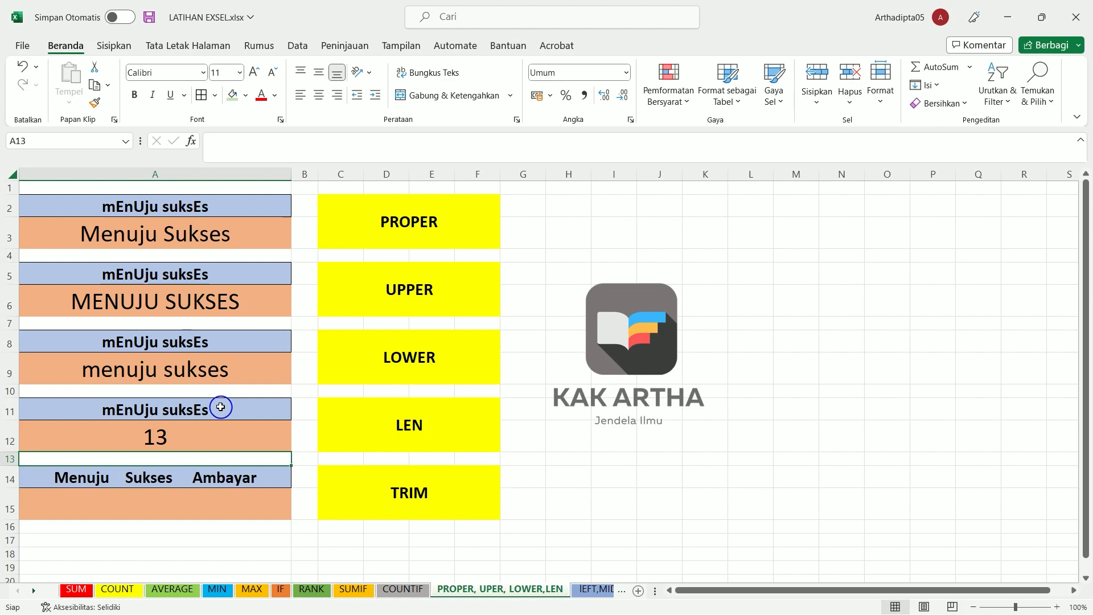
# Enter a TRIM formula in A15 that removes the extra spaces from the text in A14
pyautogui.click(205, 511)
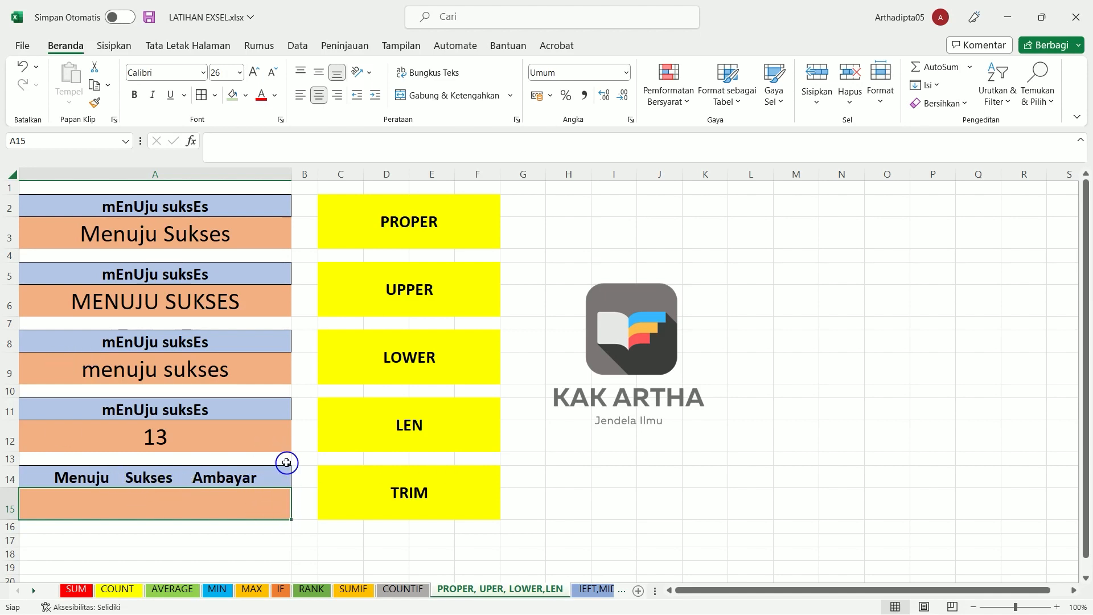
pyautogui.click(58, 508)
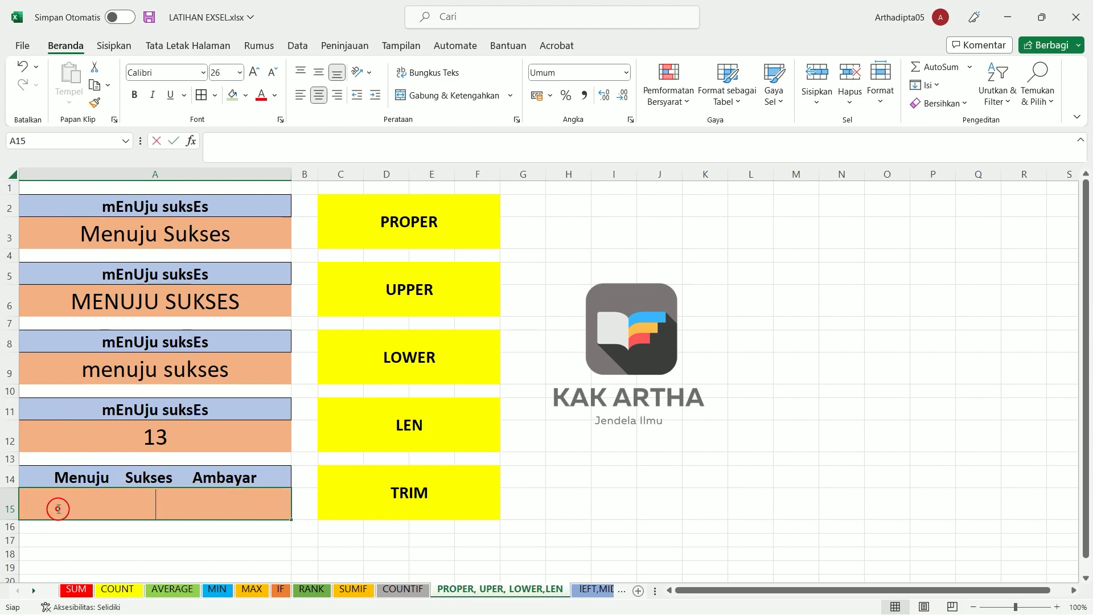
pyautogui.doubleClick(57, 509)
pyautogui.write('=')
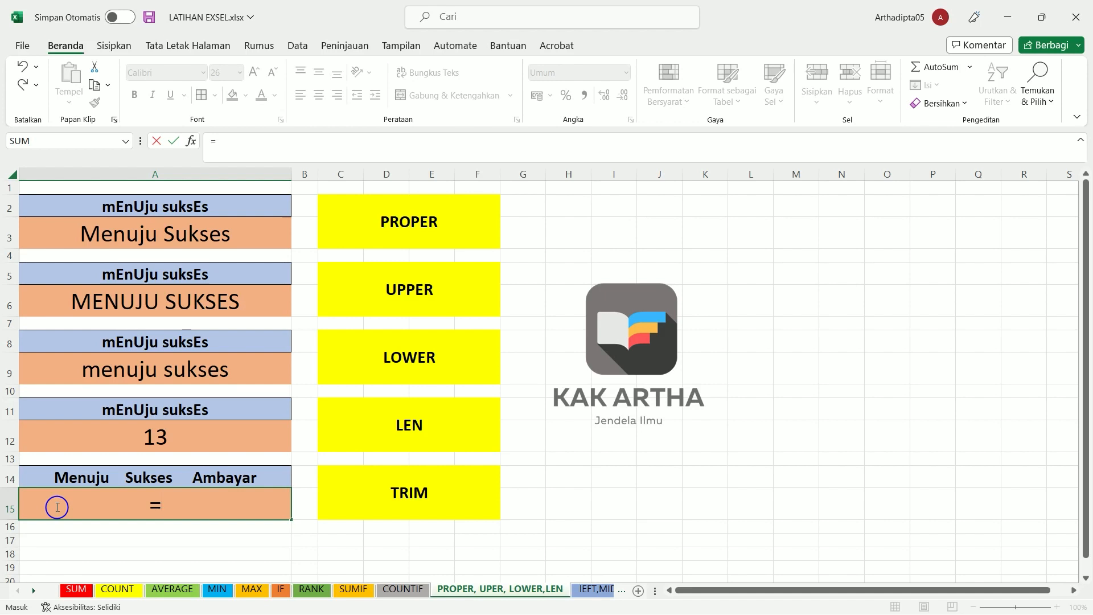
pyautogui.write('trim')
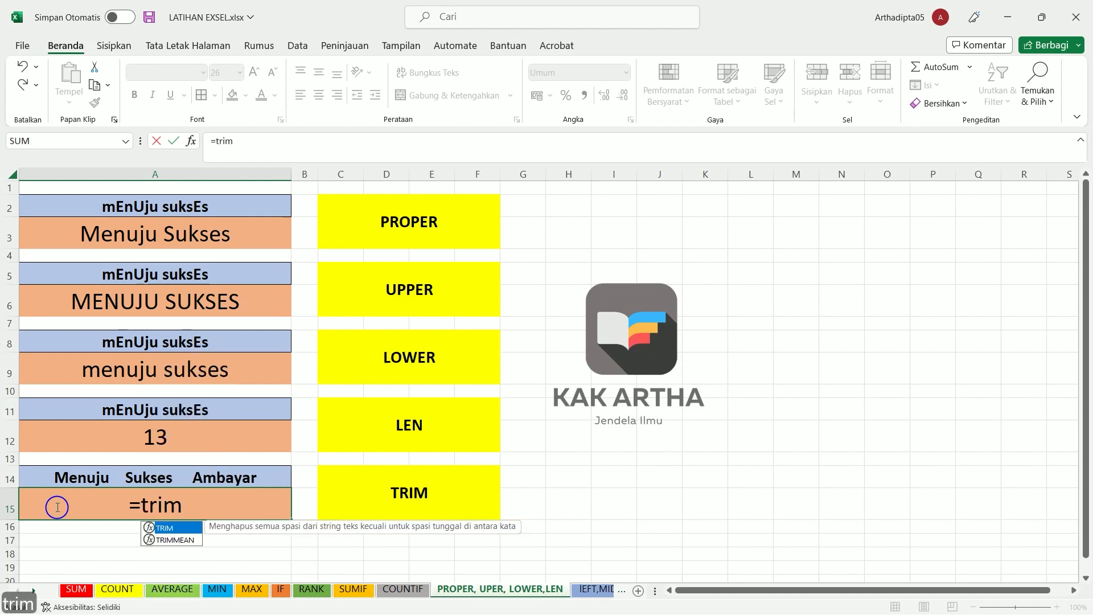
pyautogui.doubleClick(176, 528)
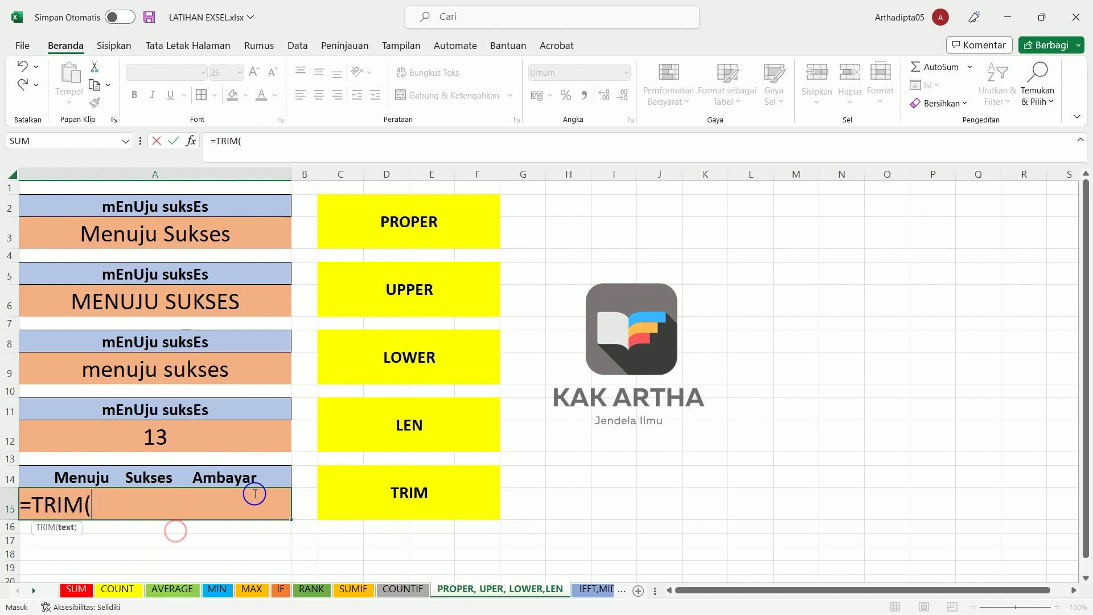
pyautogui.click(409, 493)
pyautogui.click(139, 479)
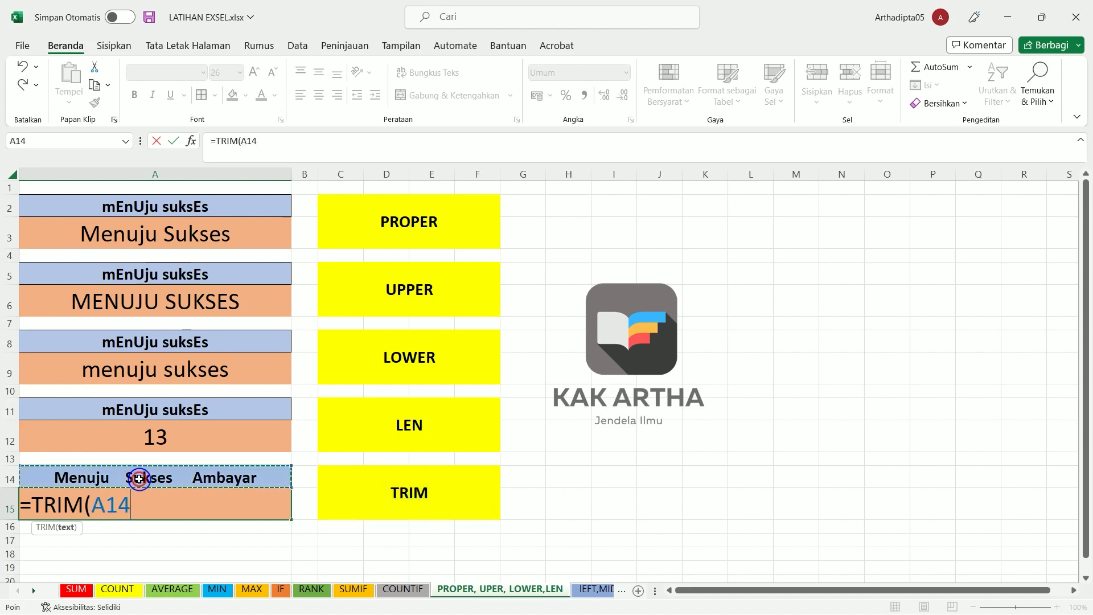
pyautogui.press('Return')
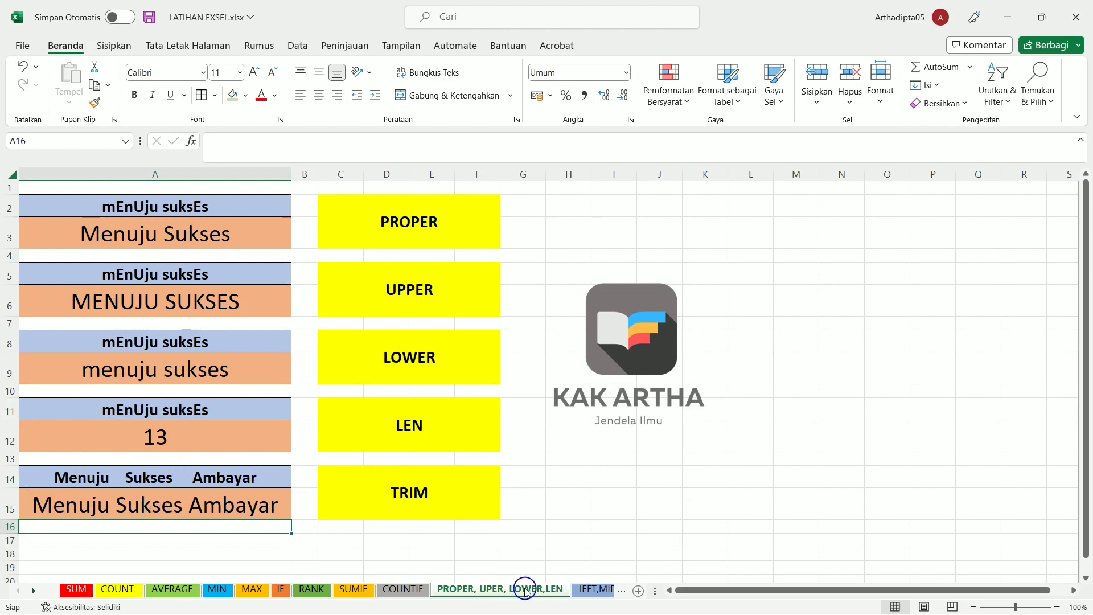
# Open the LEFT,MID,RIGHT sheet and look over the NIM value and the LEFT, MID and RIGHT columns
pyautogui.click(588, 592)
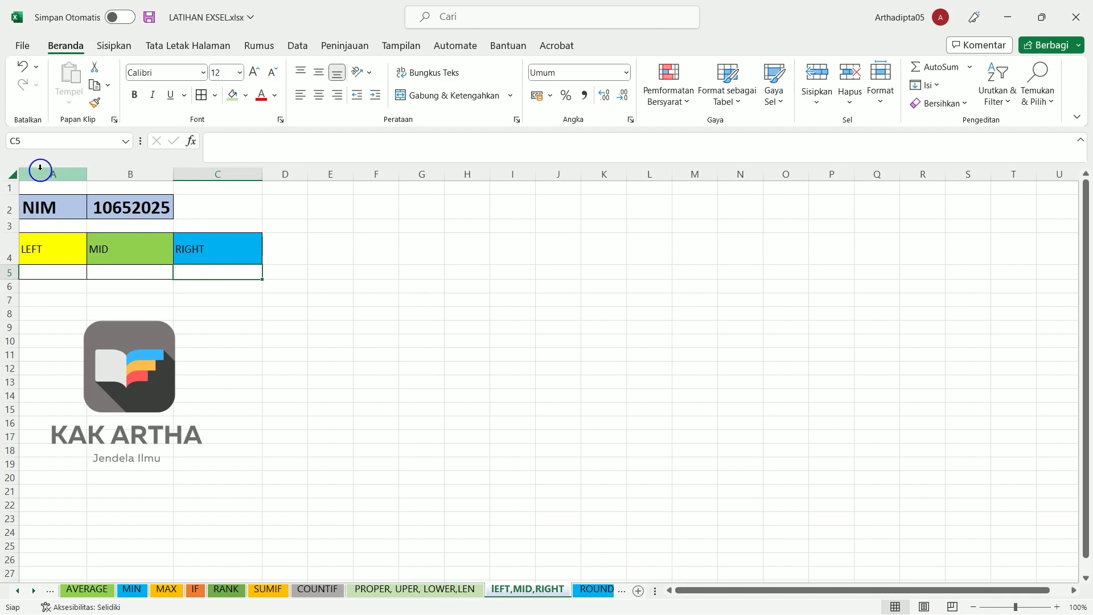
pyautogui.click(110, 207)
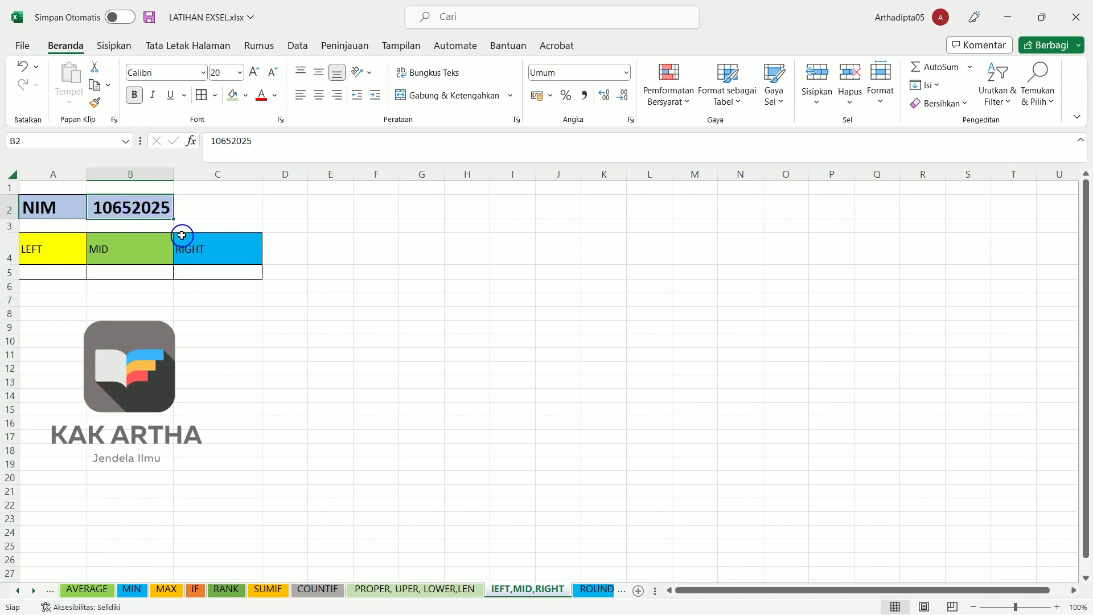
pyautogui.click(331, 257)
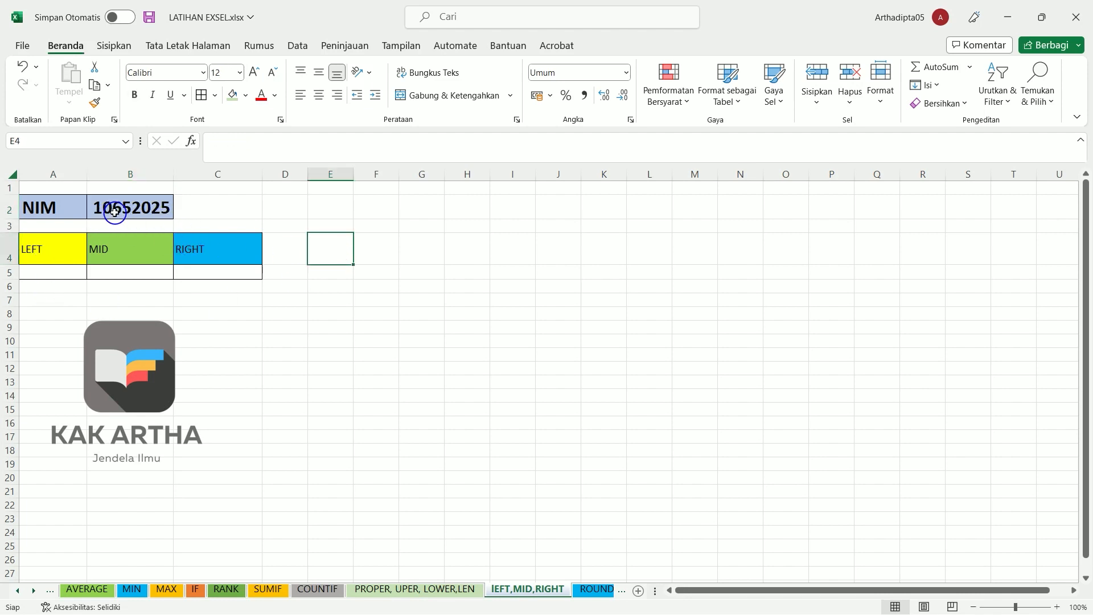
pyautogui.doubleClick(41, 272)
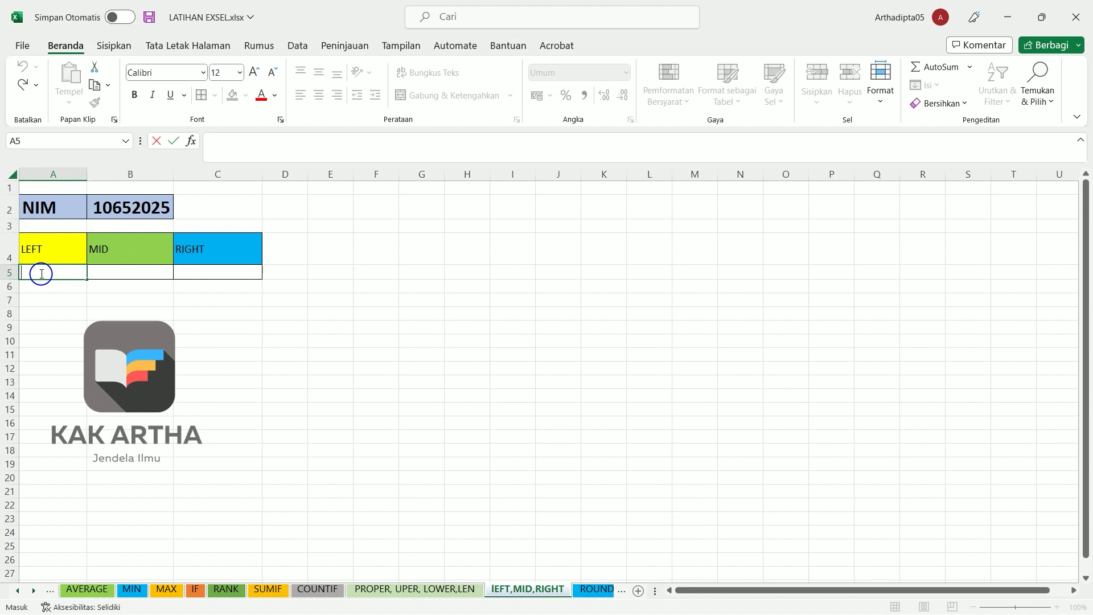
pyautogui.moveTo(67, 251); pyautogui.dragTo(66, 267)
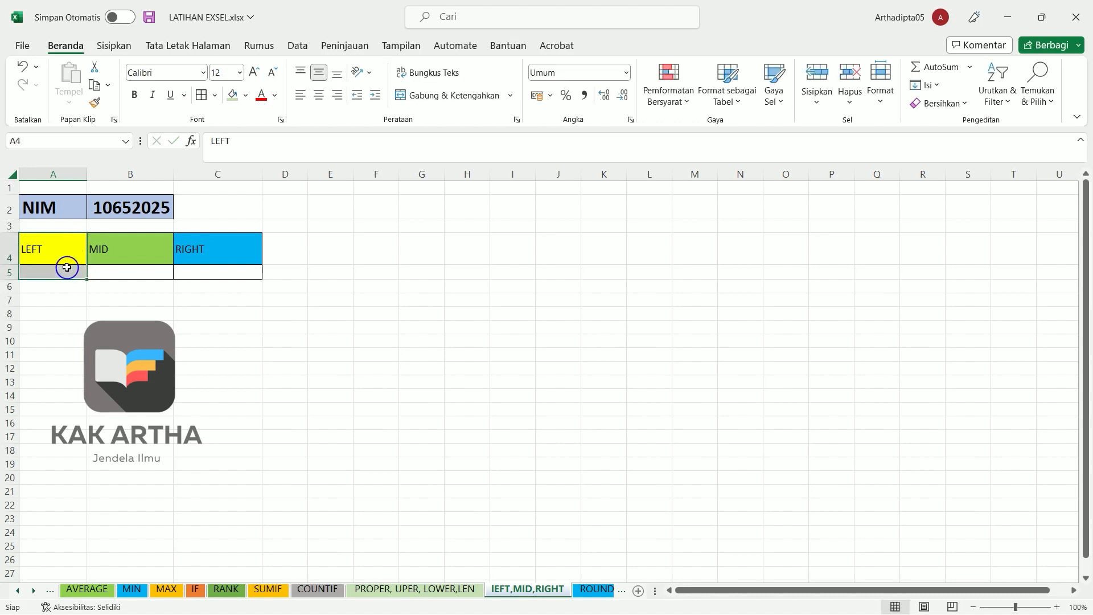
pyautogui.click(120, 240)
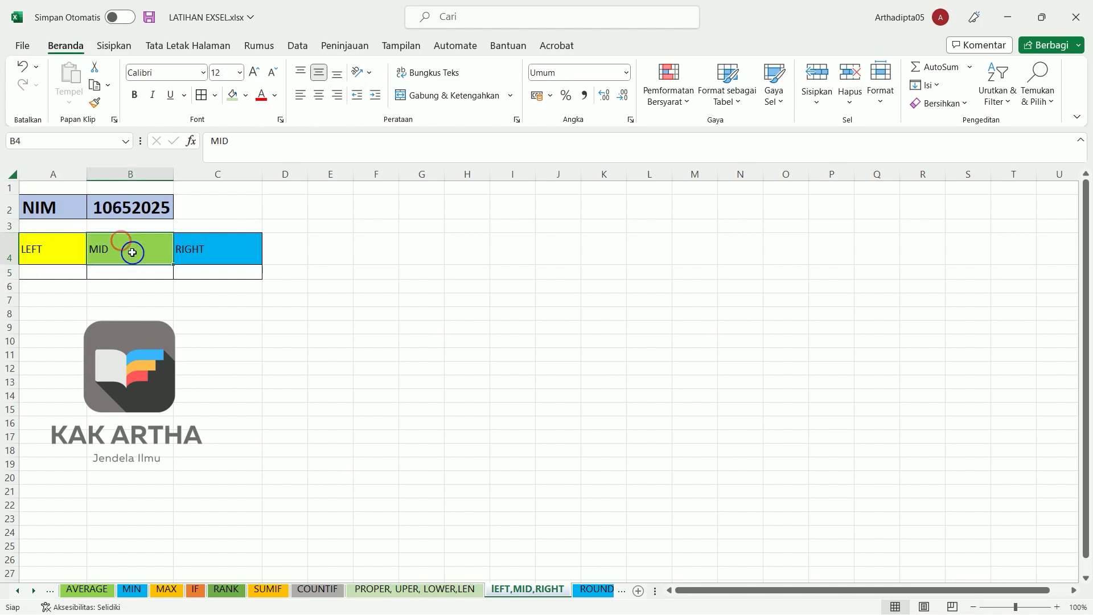
pyautogui.click(212, 254)
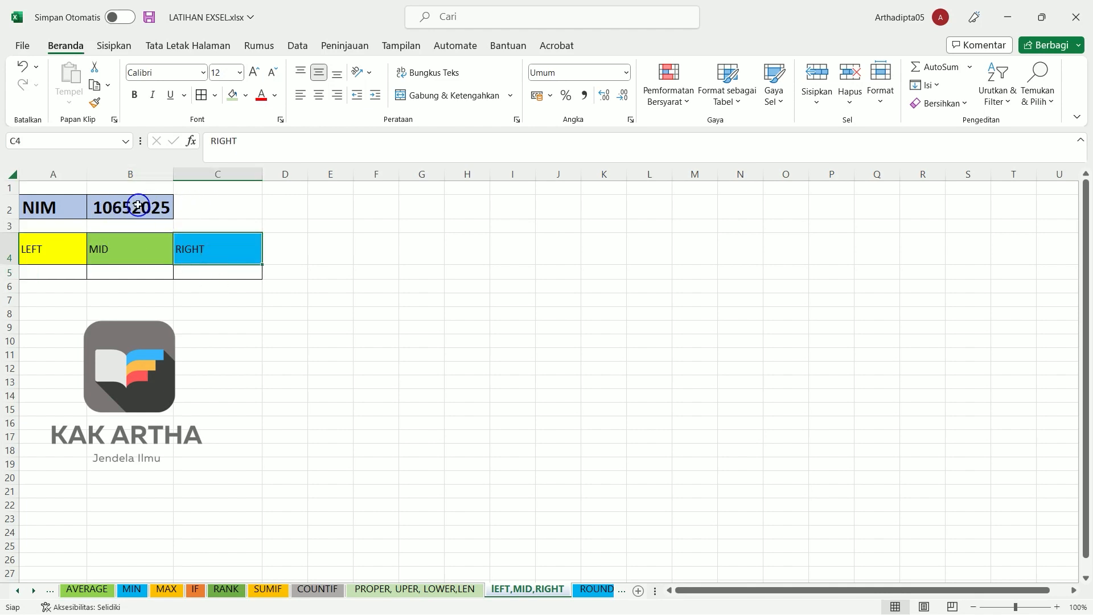
# Enter a LEFT formula in A5 that extracts the first 2 characters of the NIM in B2
pyautogui.doubleClick(36, 274)
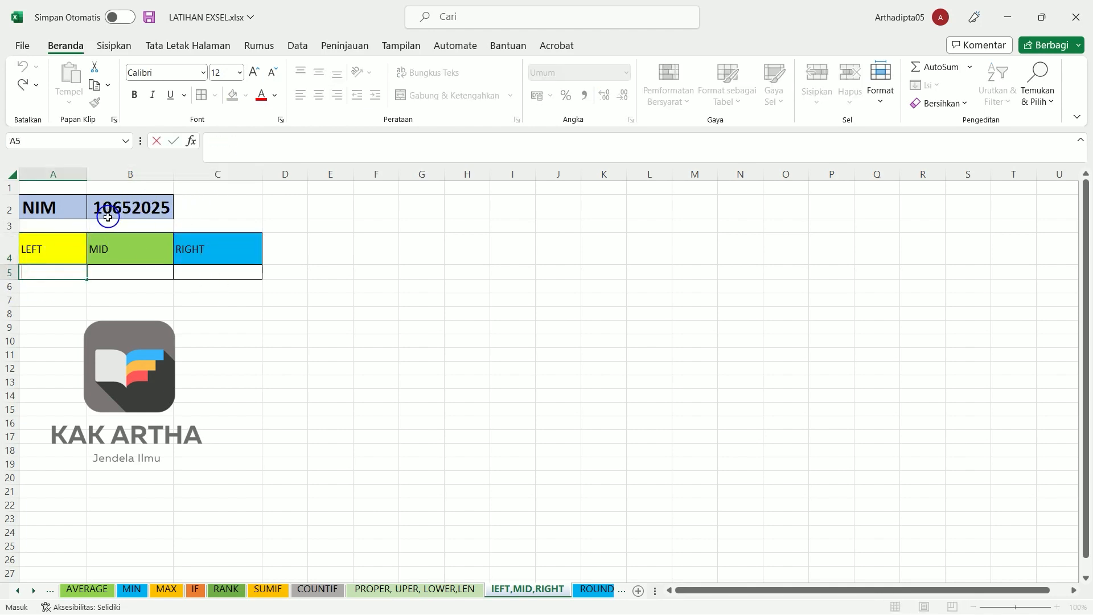
pyautogui.write('=lef')
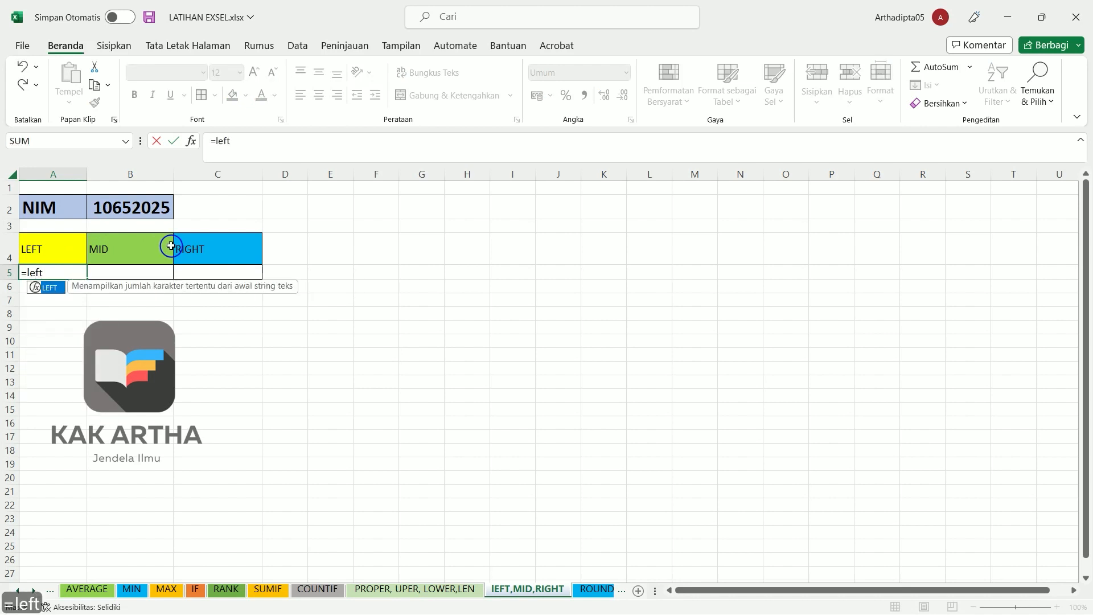
pyautogui.write('t')
pyautogui.doubleClick(47, 287)
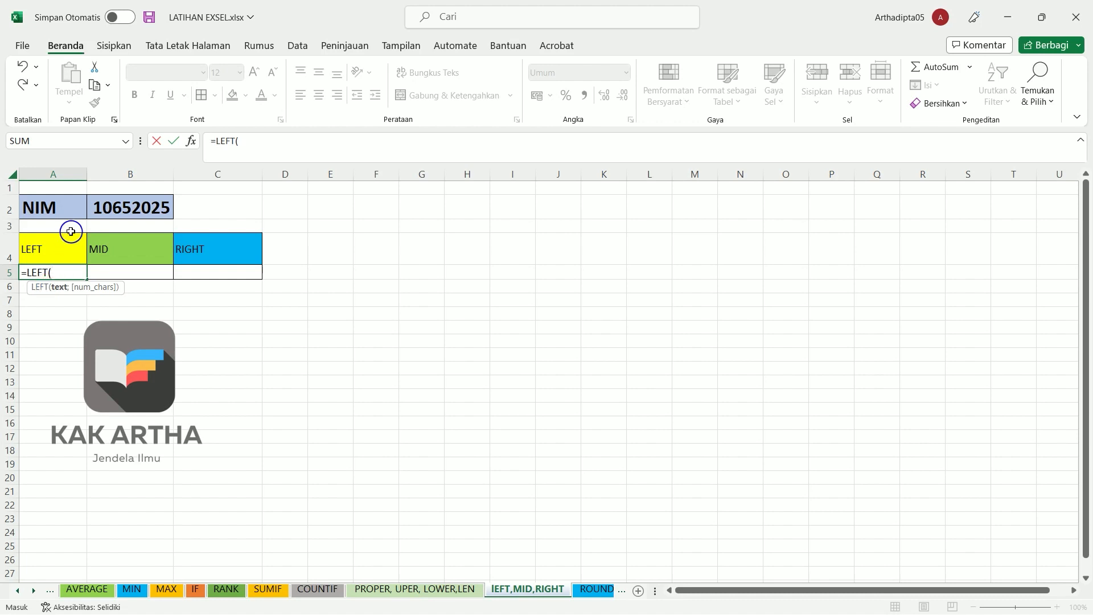
pyautogui.click(125, 206)
pyautogui.write(';')
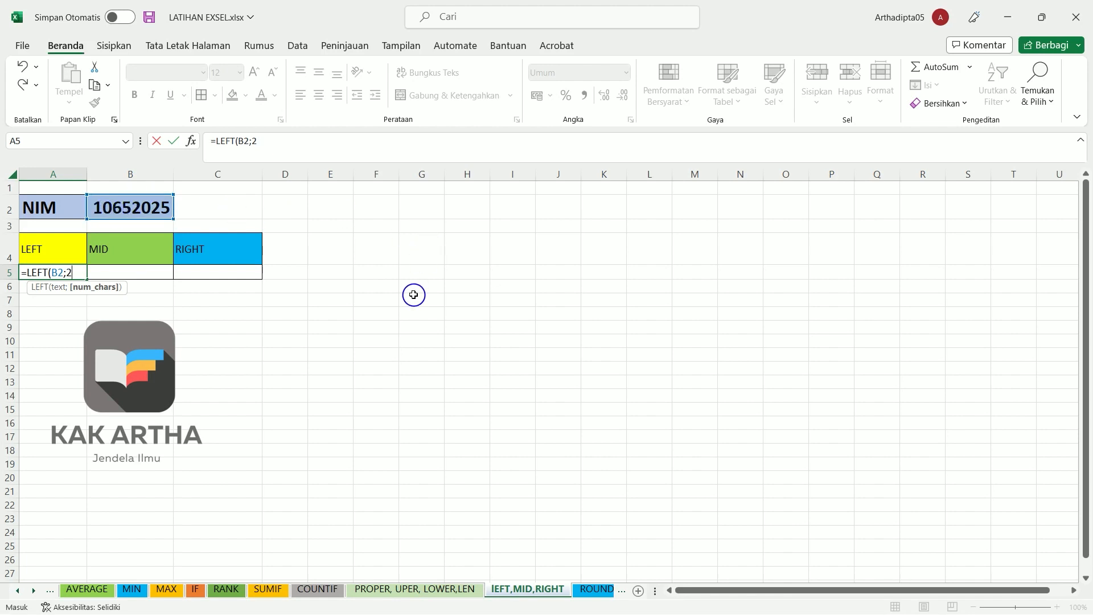
pyautogui.write('2')
pyautogui.press('Return')
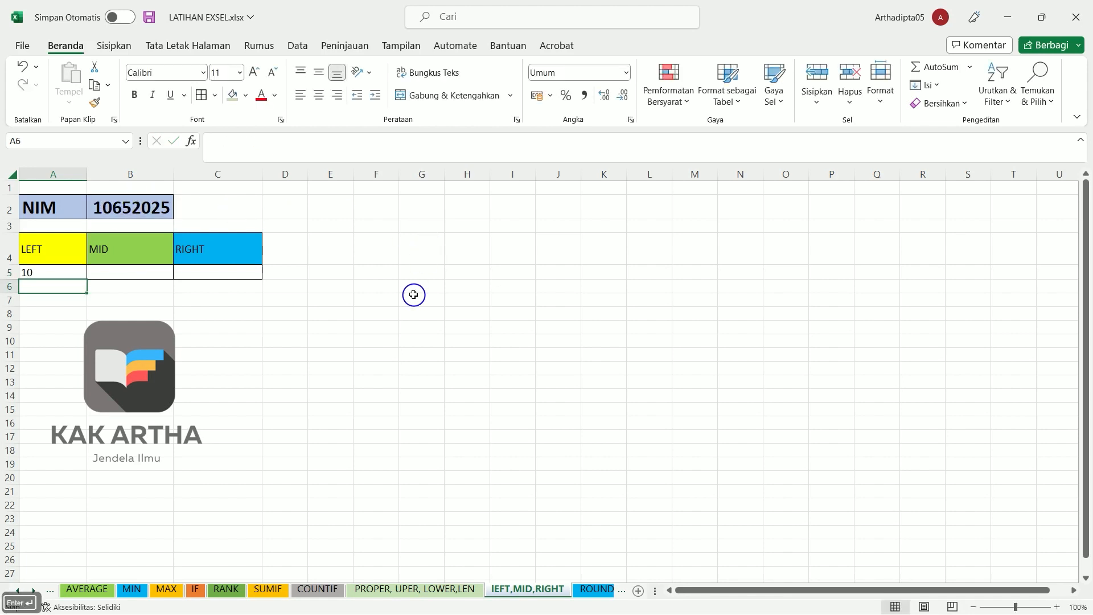
# Enter a MID formula in B5 that extracts 2 characters from the NIM in B2, starting at character 3
pyautogui.doubleClick(115, 271)
pyautogui.write('=mid')
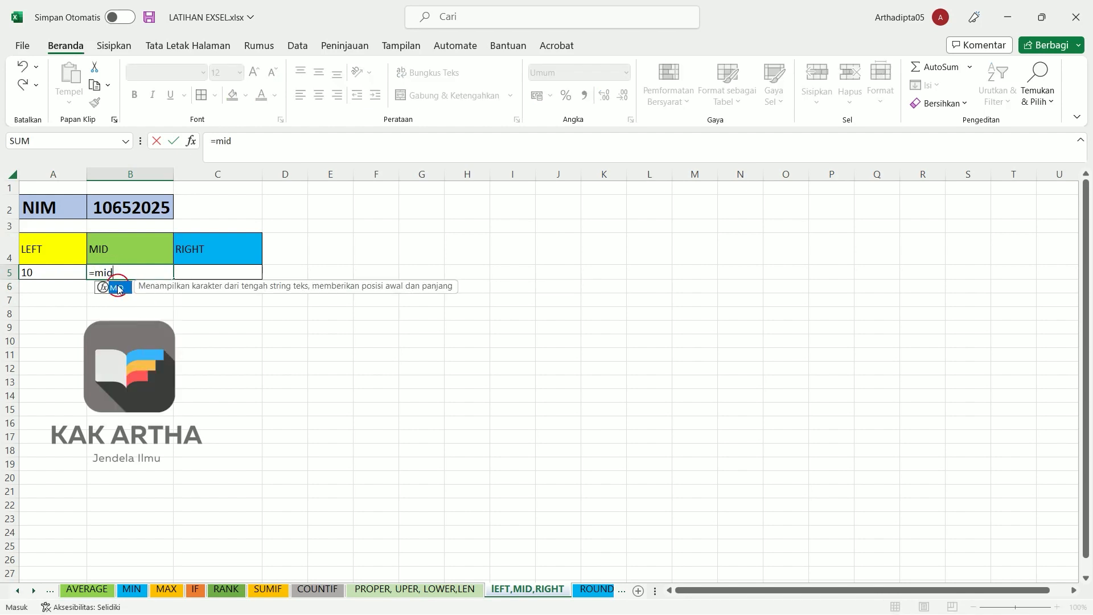
pyautogui.doubleClick(116, 287)
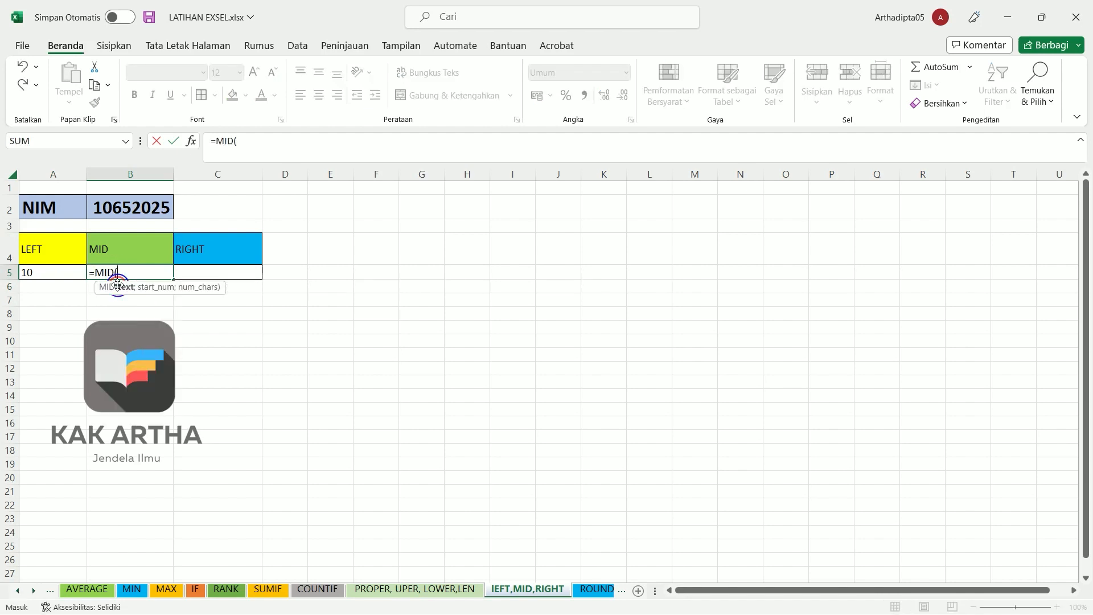
pyautogui.click(122, 212)
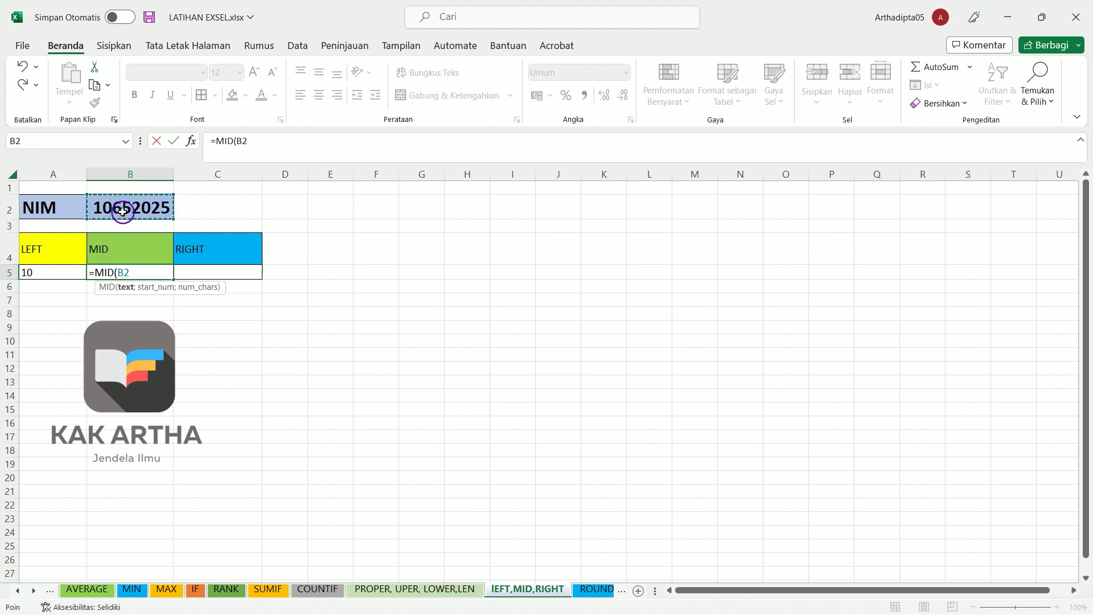
pyautogui.write(';3')
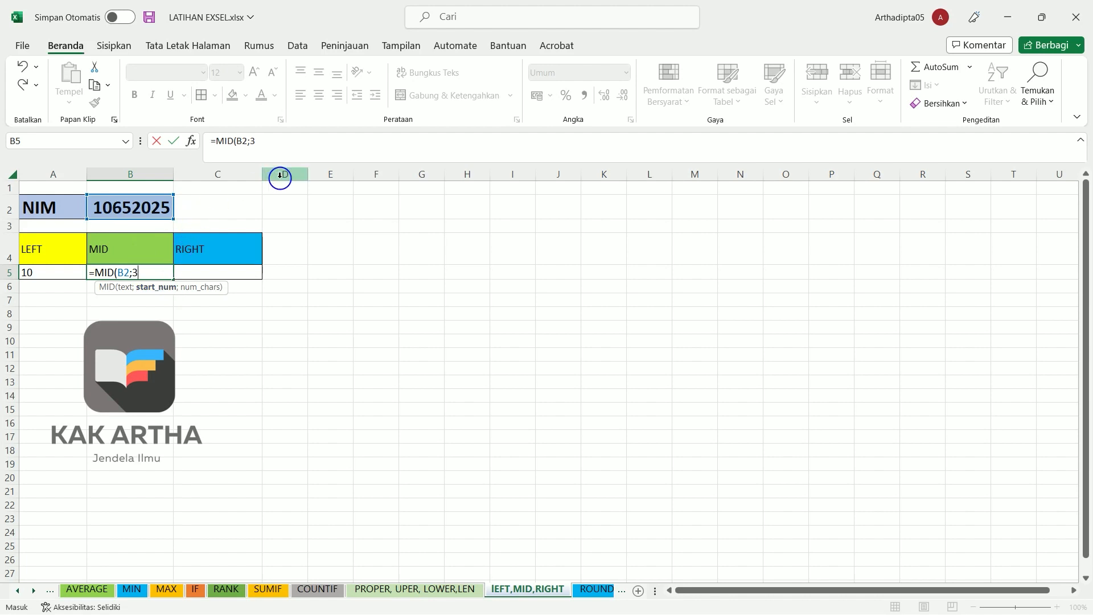
pyautogui.write(';')
pyautogui.write('2')
pyautogui.press('Return')
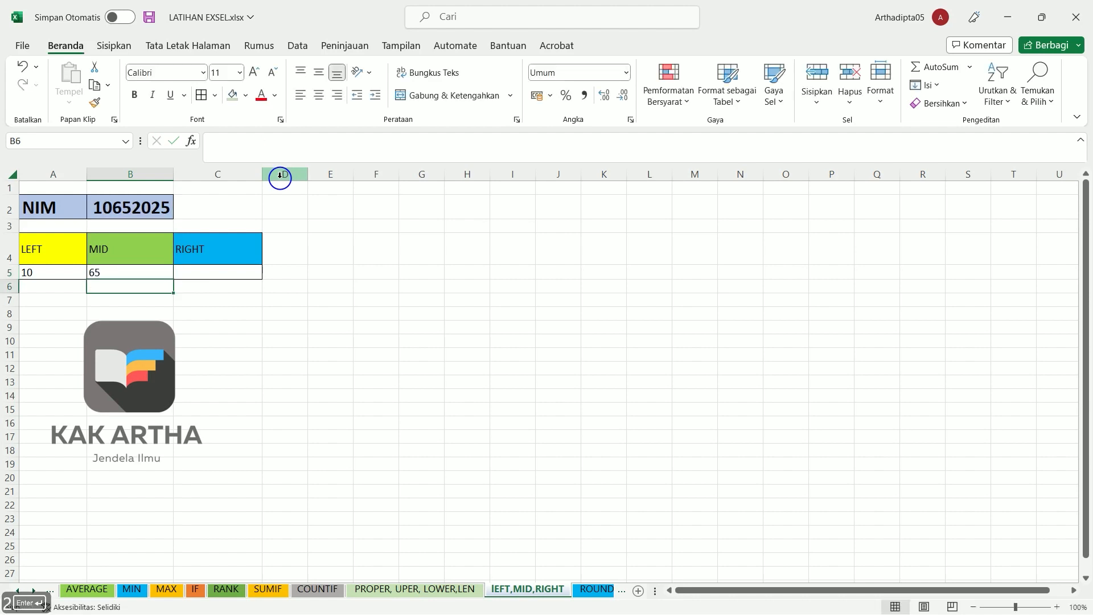
pyautogui.click(125, 272)
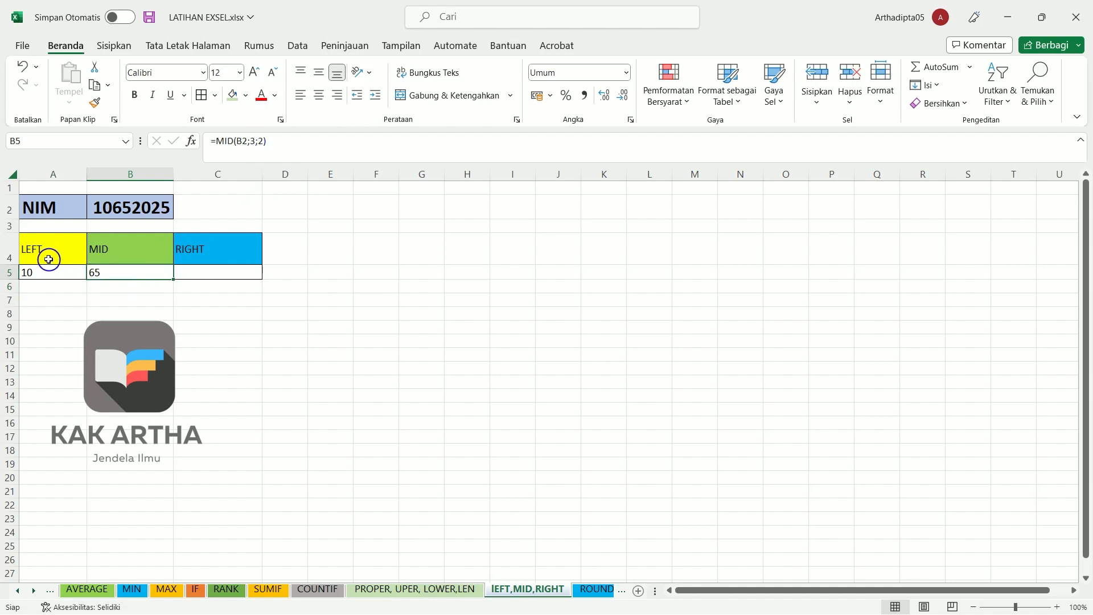
# Enter a RIGHT formula in C5 that extracts the last 4 characters of the NIM in B2
pyautogui.doubleClick(227, 272)
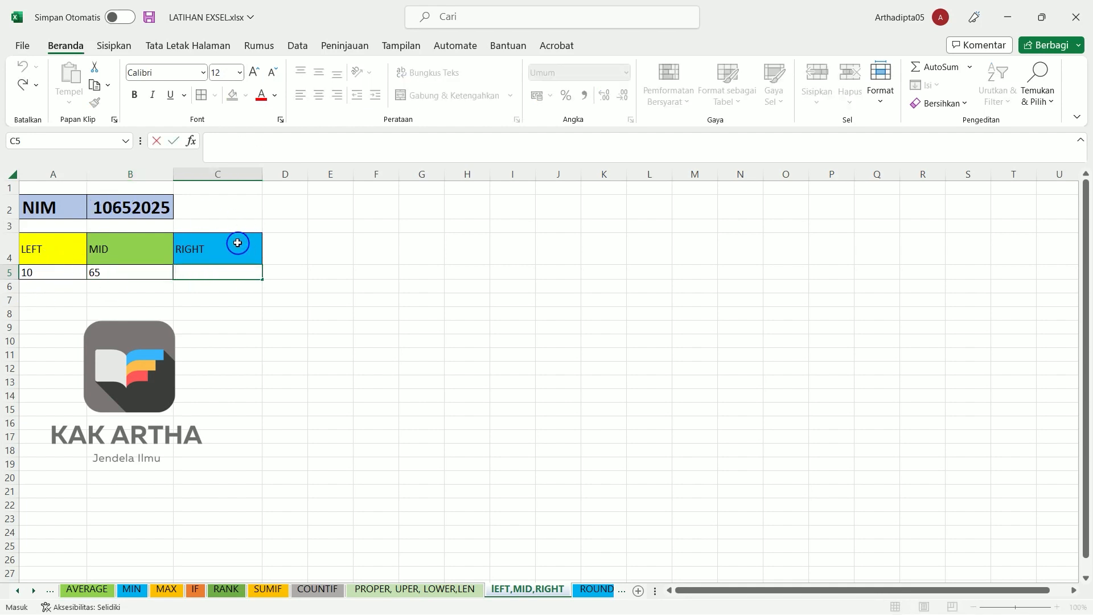
pyautogui.write('=')
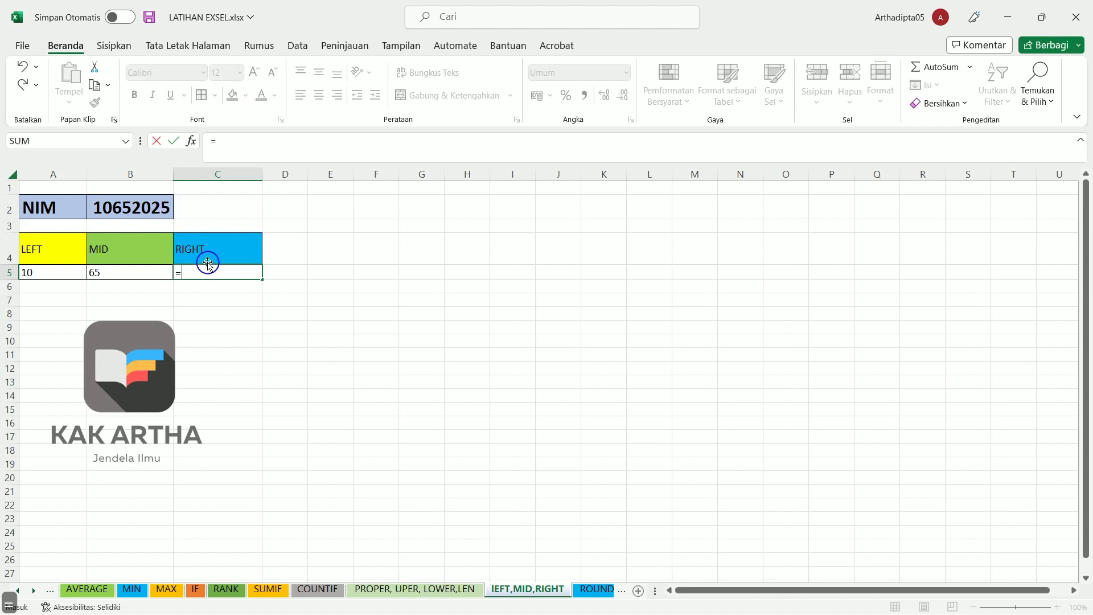
pyautogui.write('rig')
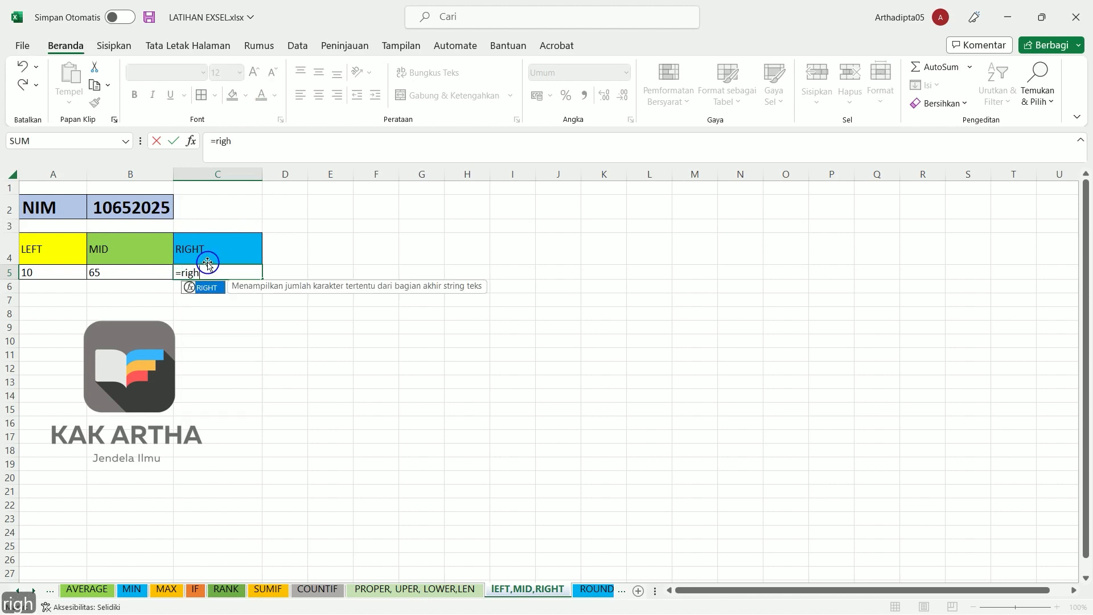
pyautogui.write('h')
pyautogui.doubleClick(211, 290)
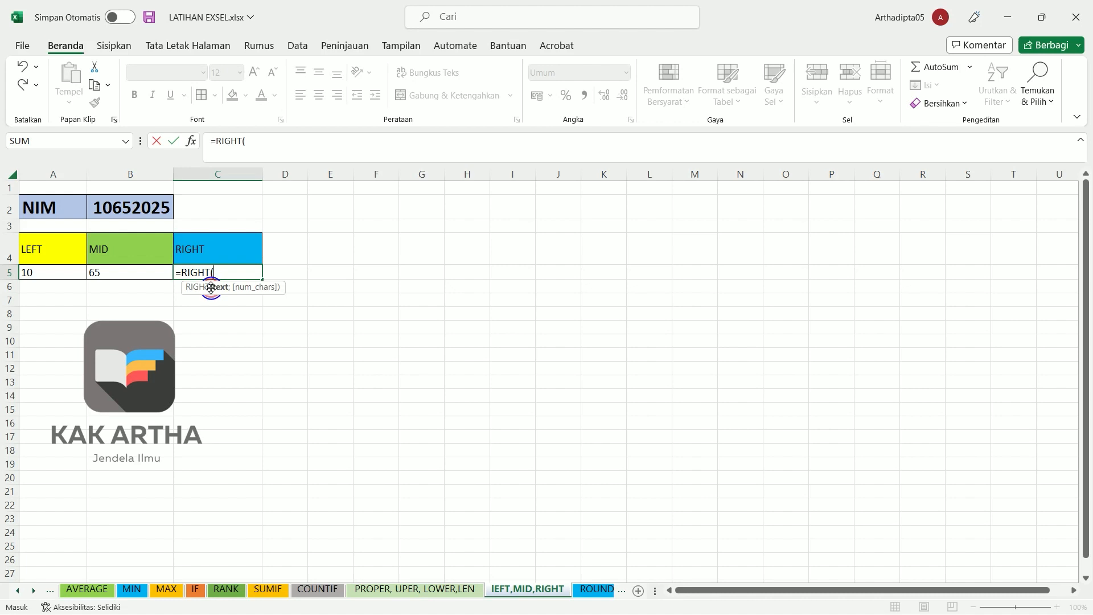
pyautogui.click(145, 207)
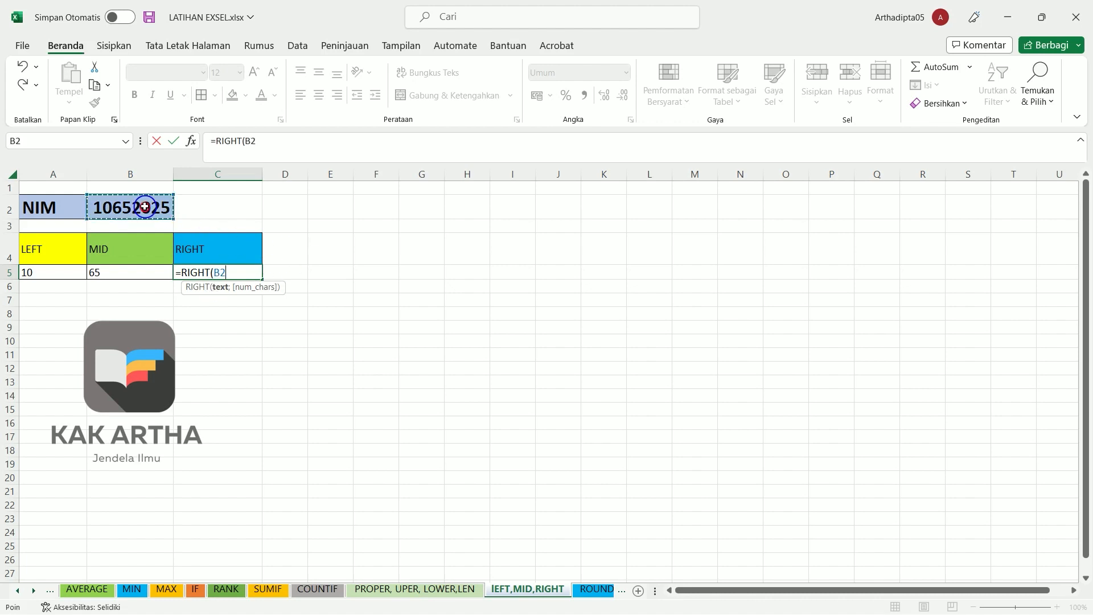
pyautogui.write(';4')
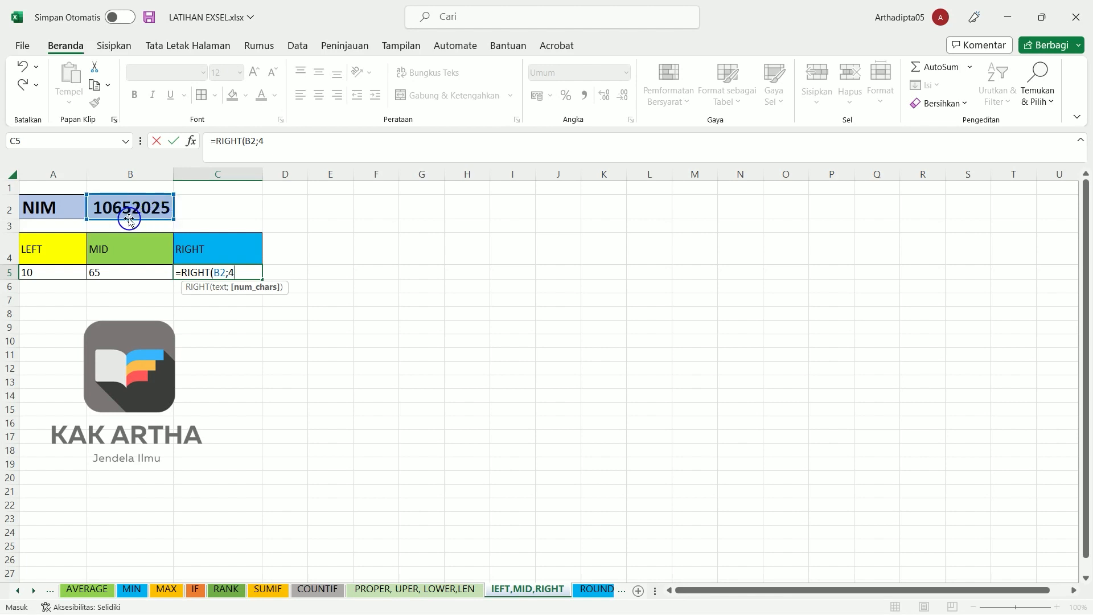
pyautogui.press('Return')
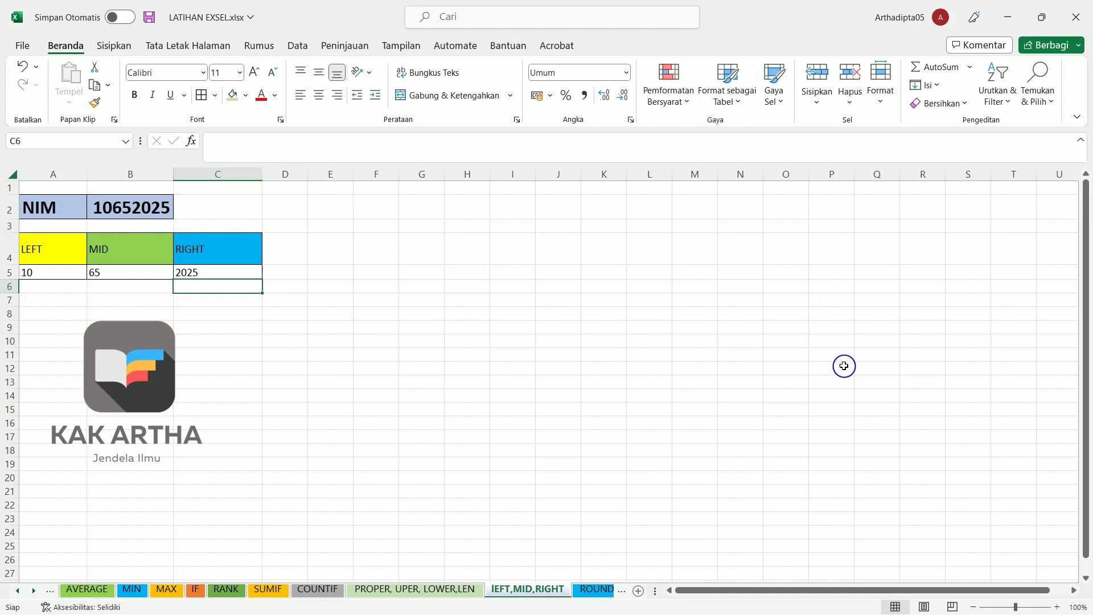
# On the ROUND, ROUNDUP, ROUND sheet, enter a ROUNDDOWN formula in C4 that rounds A4 down to 0 decimal digits
pyautogui.click(591, 590)
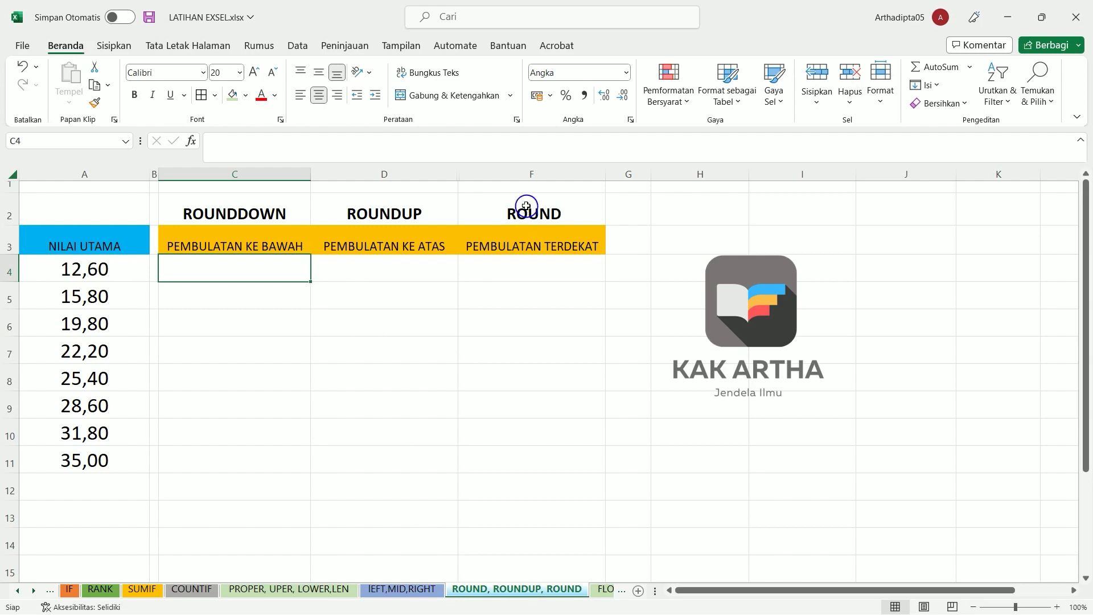
pyautogui.click(110, 275)
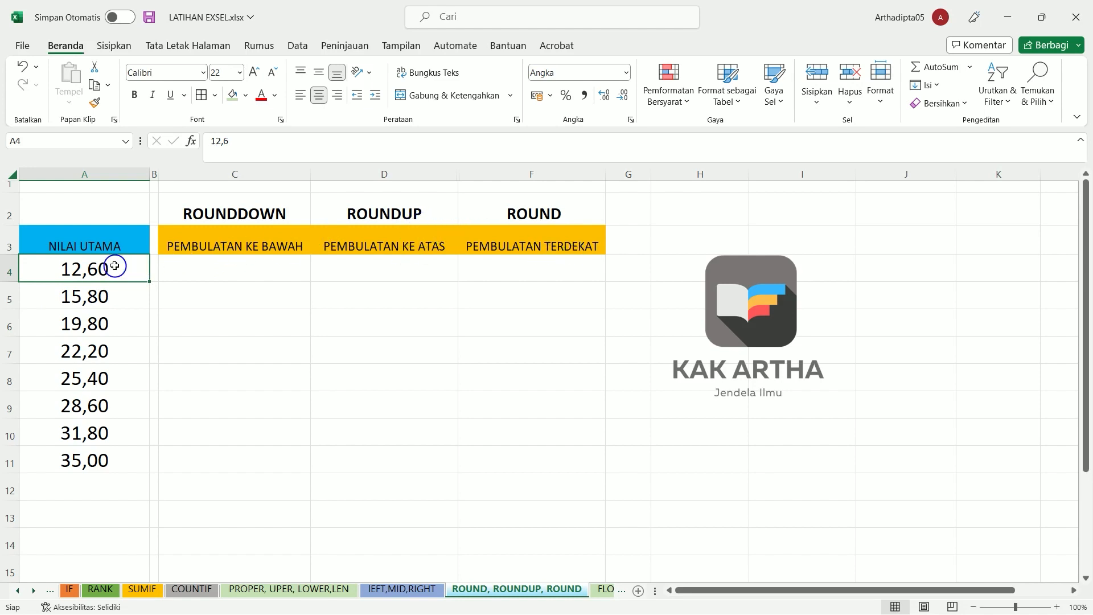
pyautogui.click(202, 272)
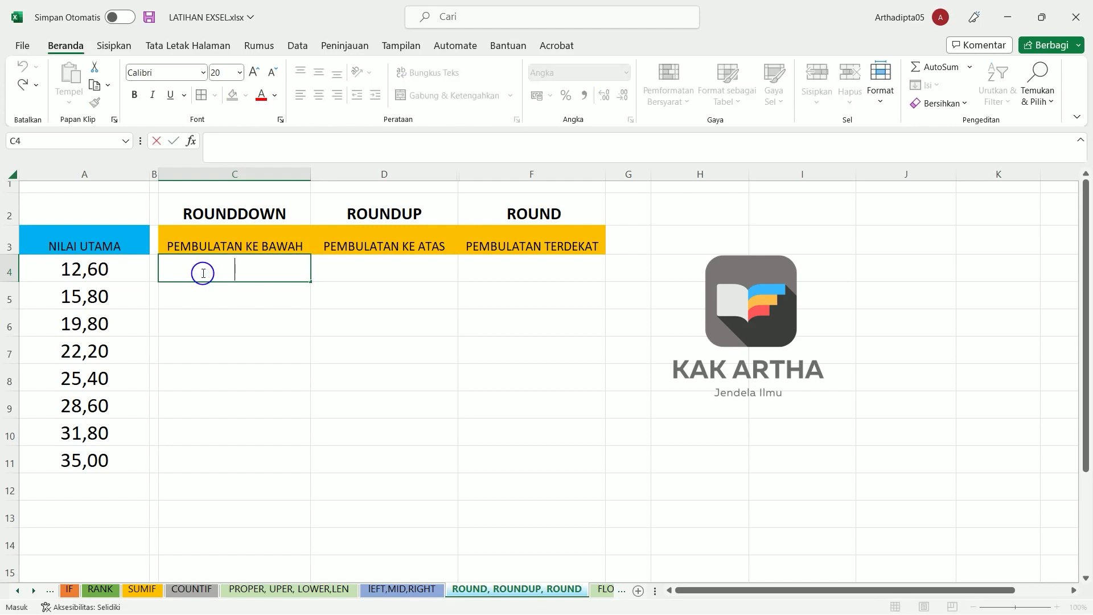
pyautogui.write('=')
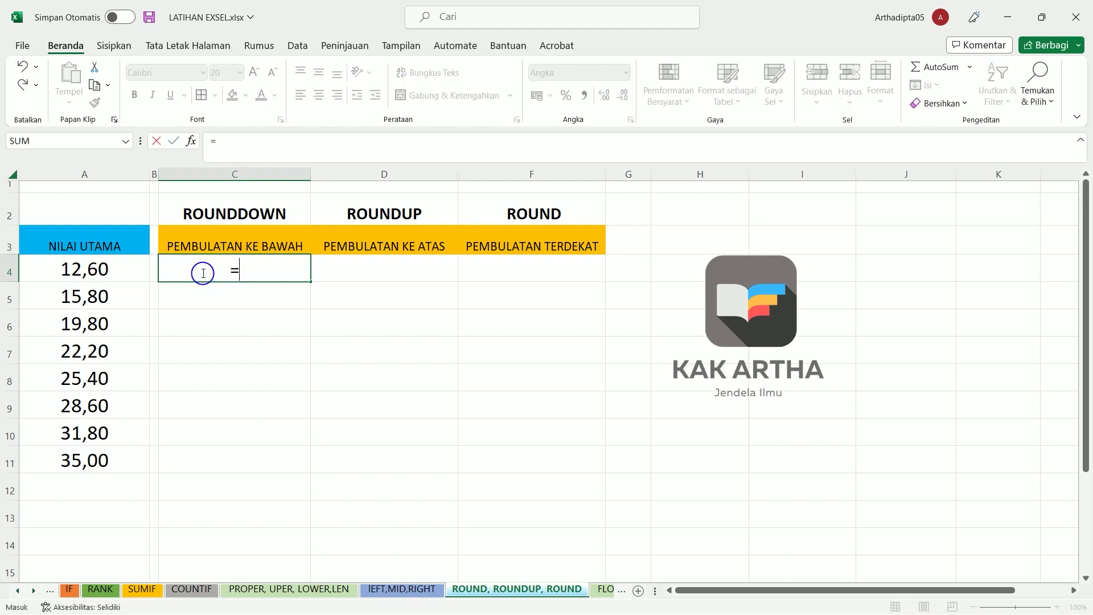
pyautogui.write('round')
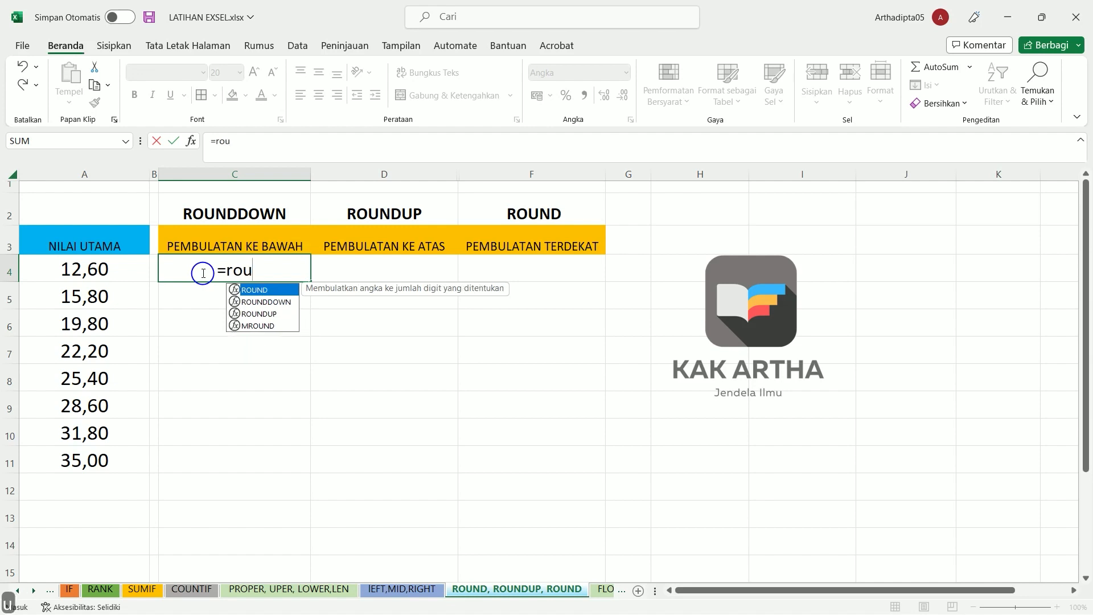
pyautogui.doubleClick(251, 302)
pyautogui.click(79, 272)
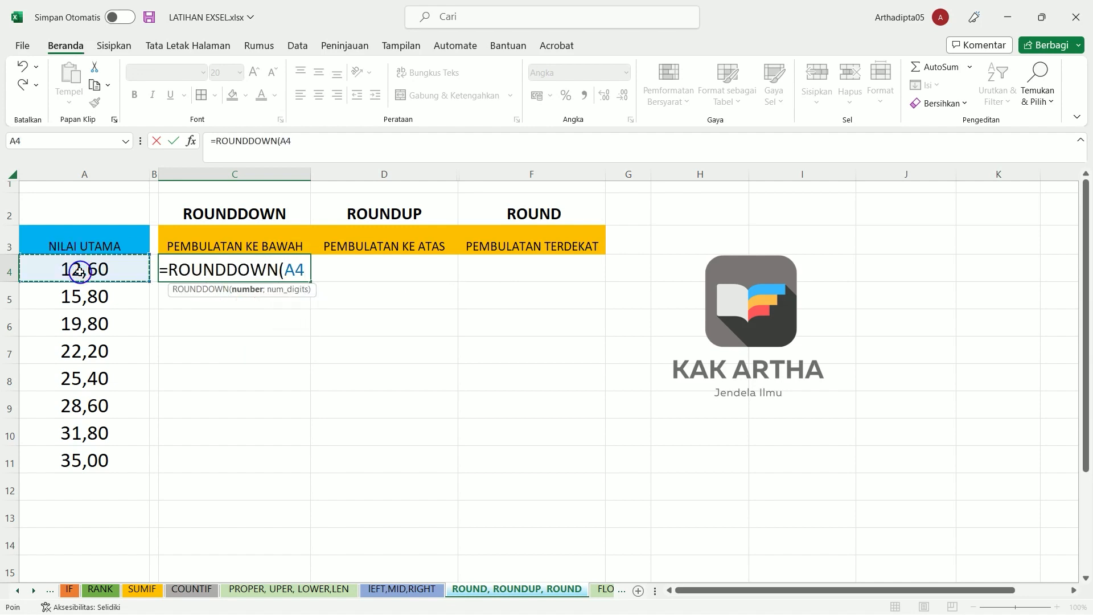
pyautogui.write(';')
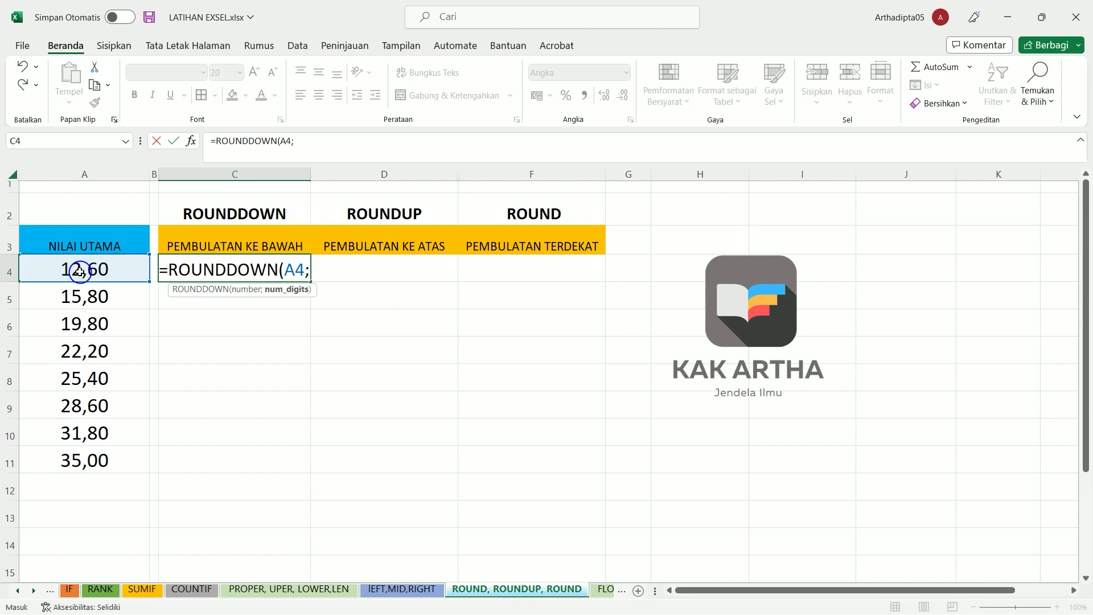
pyautogui.write('0')
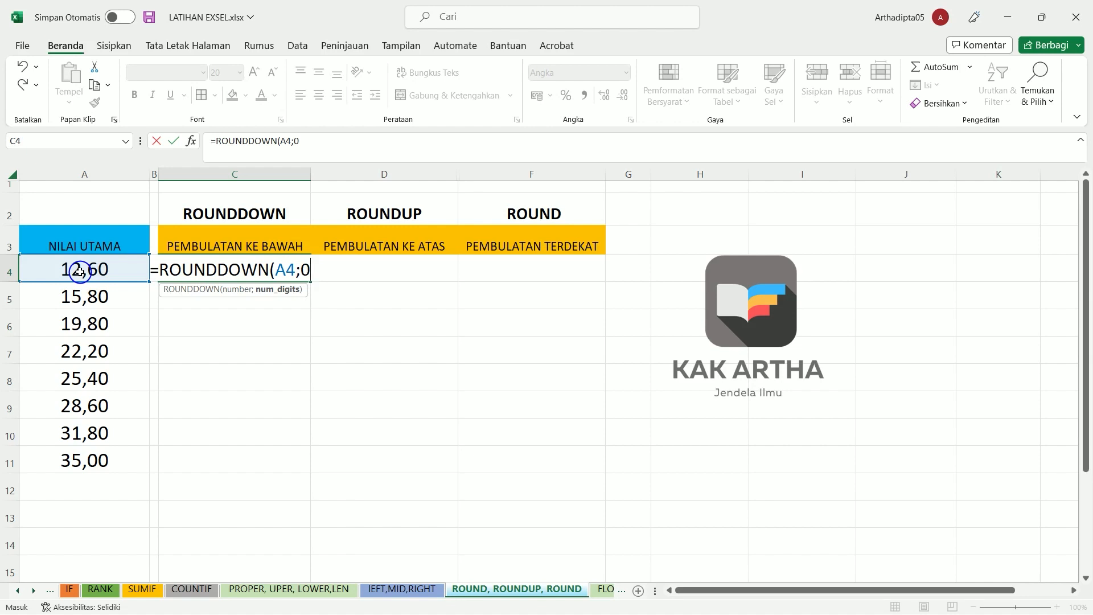
pyautogui.press('BackSpace')
pyautogui.write('0')
pyautogui.press('Return')
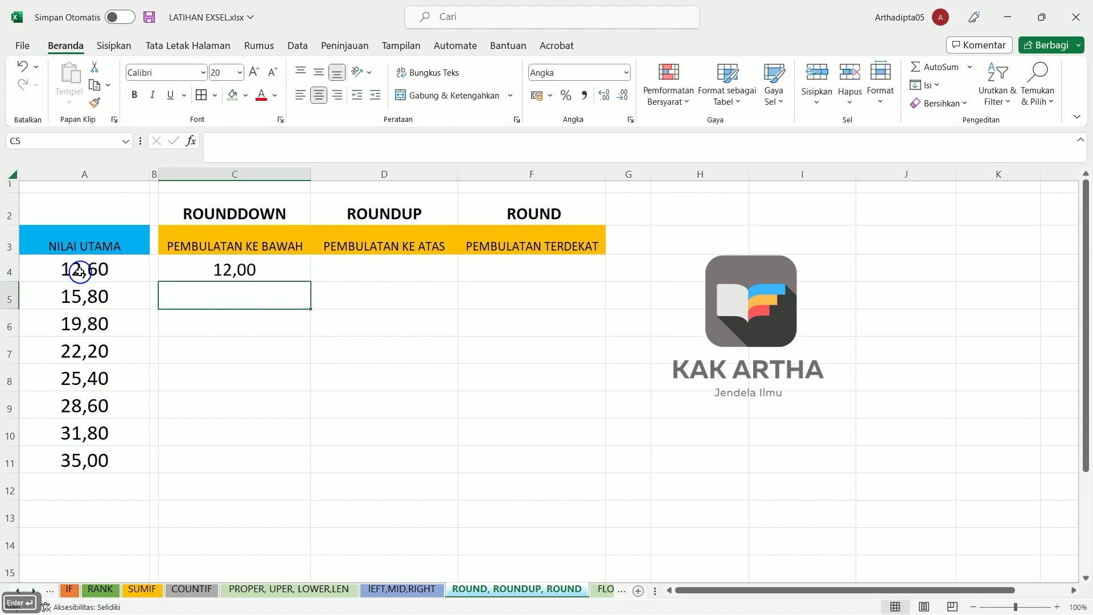
# Fill the ROUNDDOWN formula from C4 down to C11 and check the copied formulas
pyautogui.click(259, 267)
pyautogui.moveTo(307, 280); pyautogui.dragTo(284, 480)
pyautogui.click(386, 371)
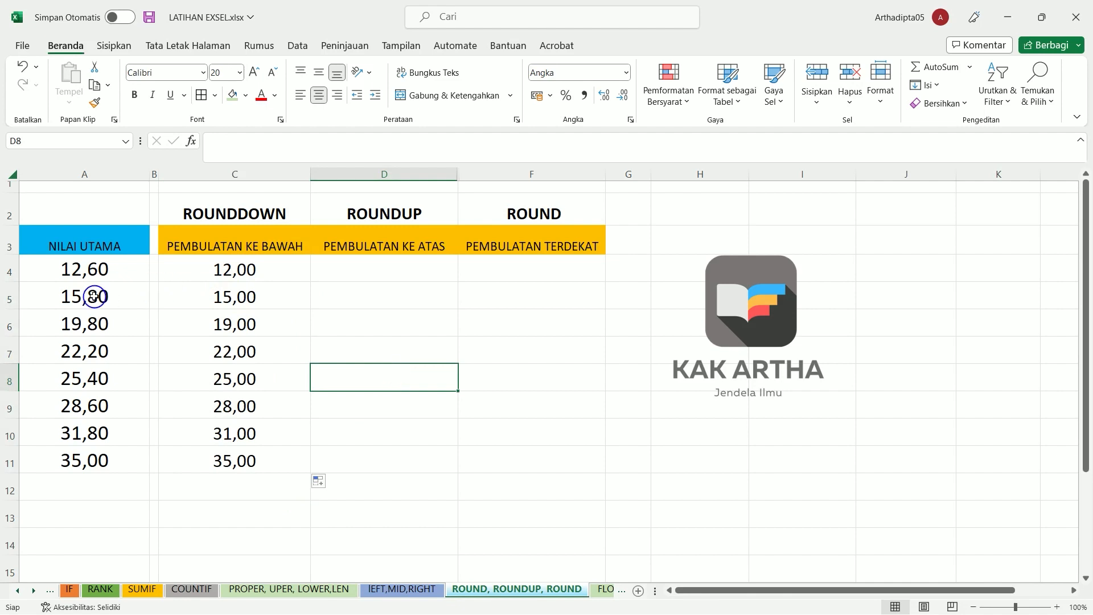
pyautogui.click(234, 302)
pyautogui.click(265, 322)
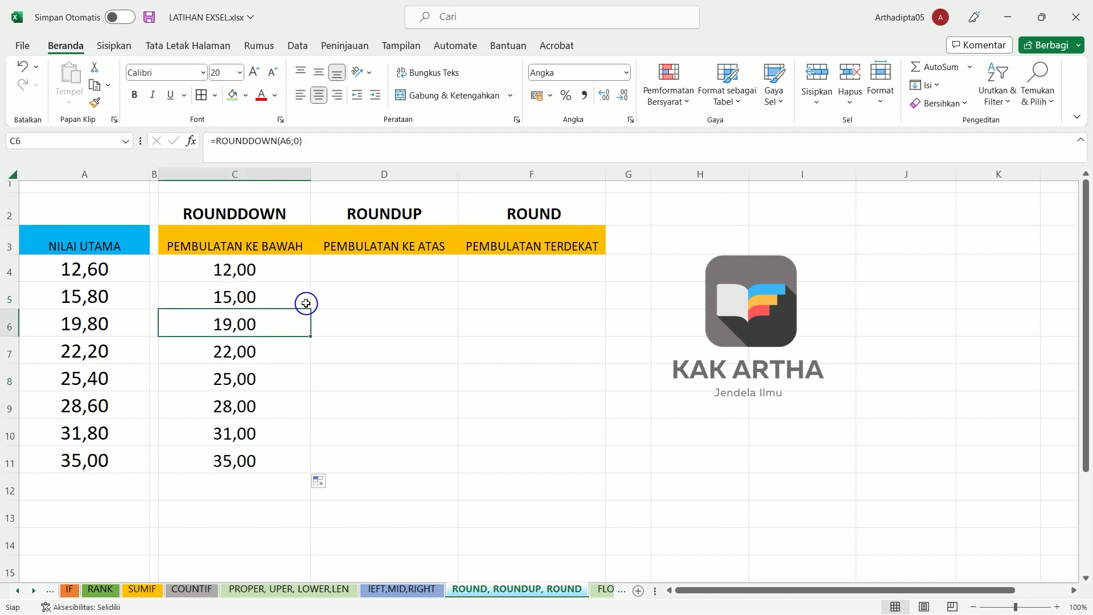
# Enter a ROUNDUP formula in D4 that rounds A4 up to 0 decimal digits, and fill it down to D11
pyautogui.doubleClick(358, 266)
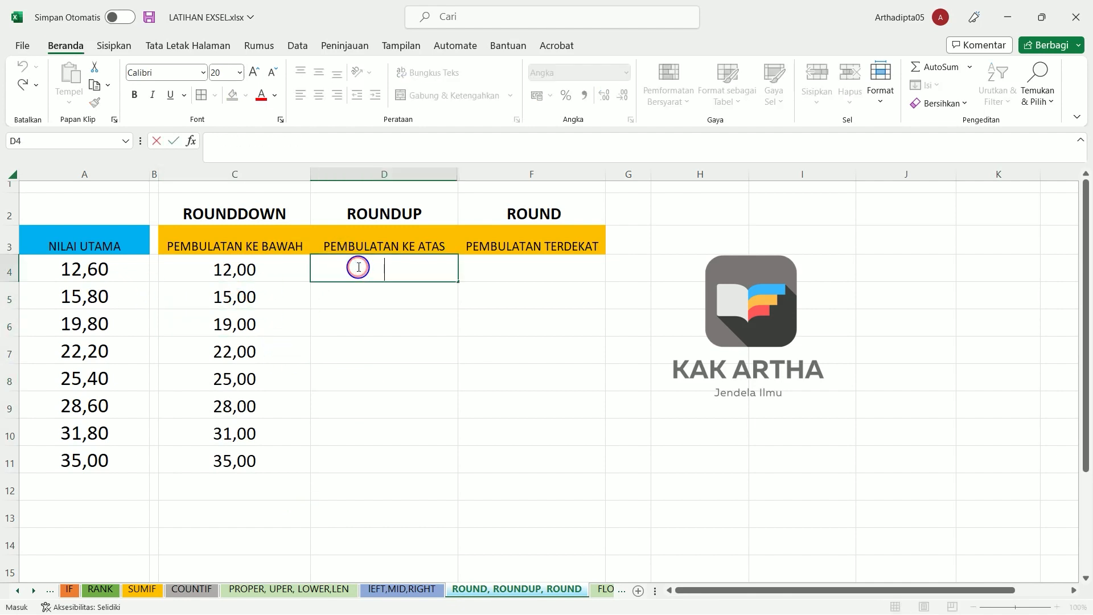
pyautogui.write('=')
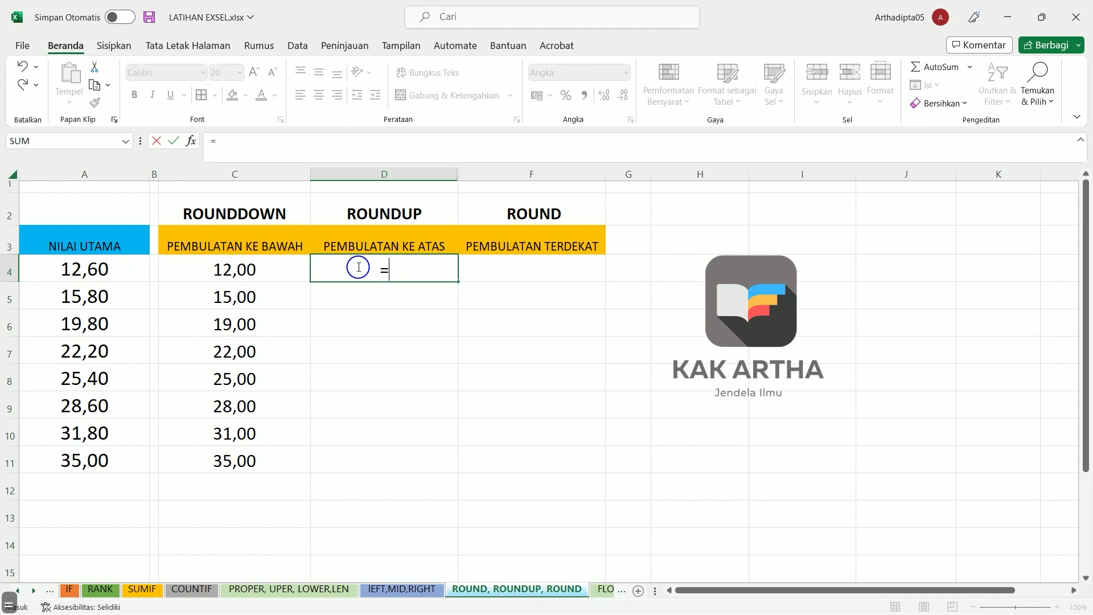
pyautogui.write('ro')
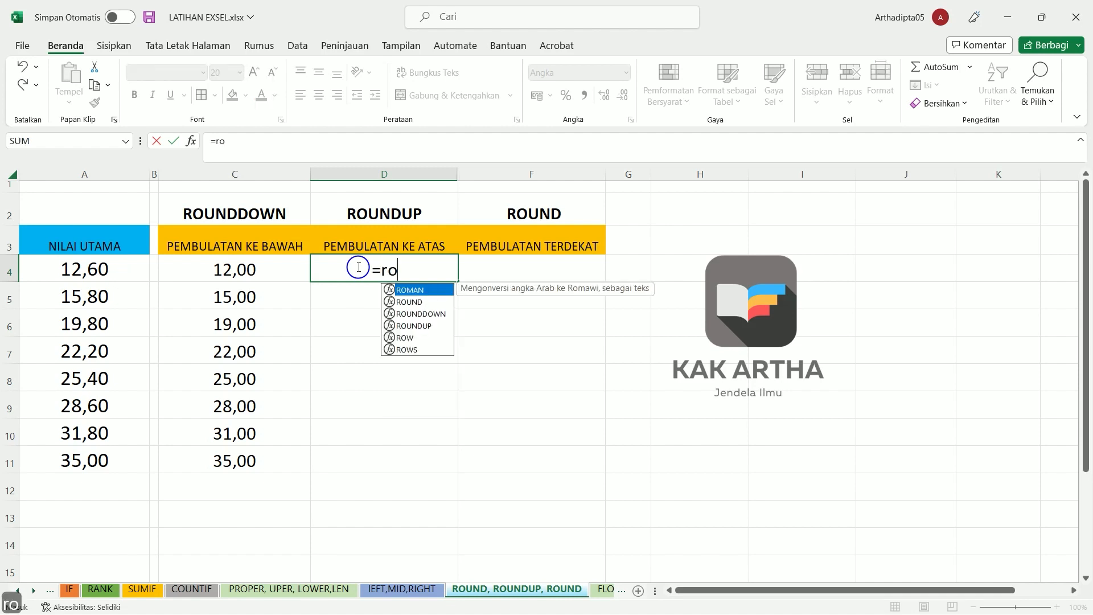
pyautogui.write('und')
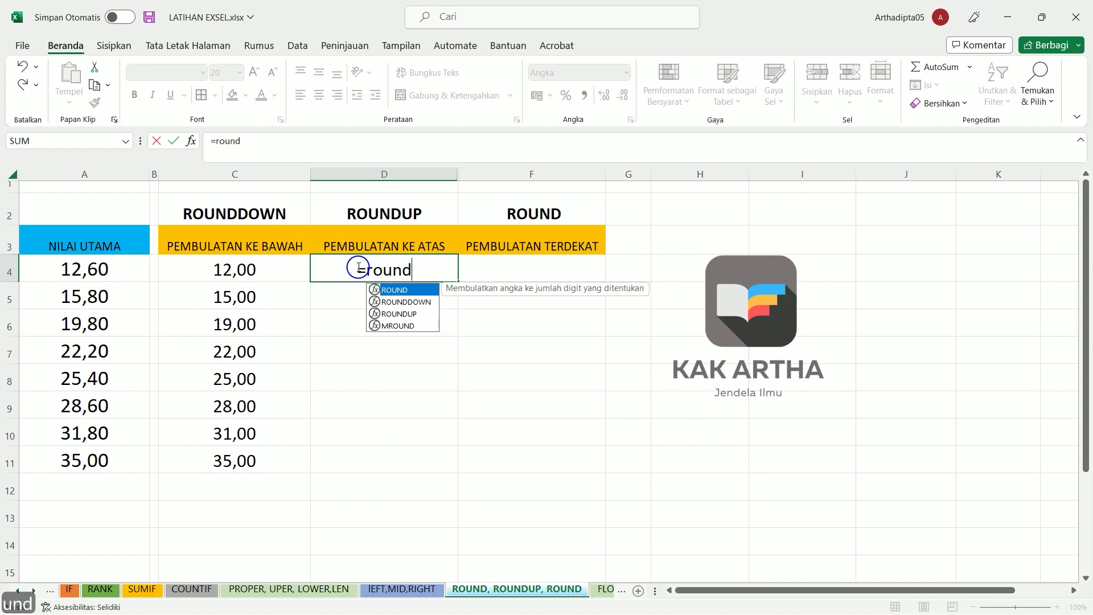
pyautogui.doubleClick(421, 314)
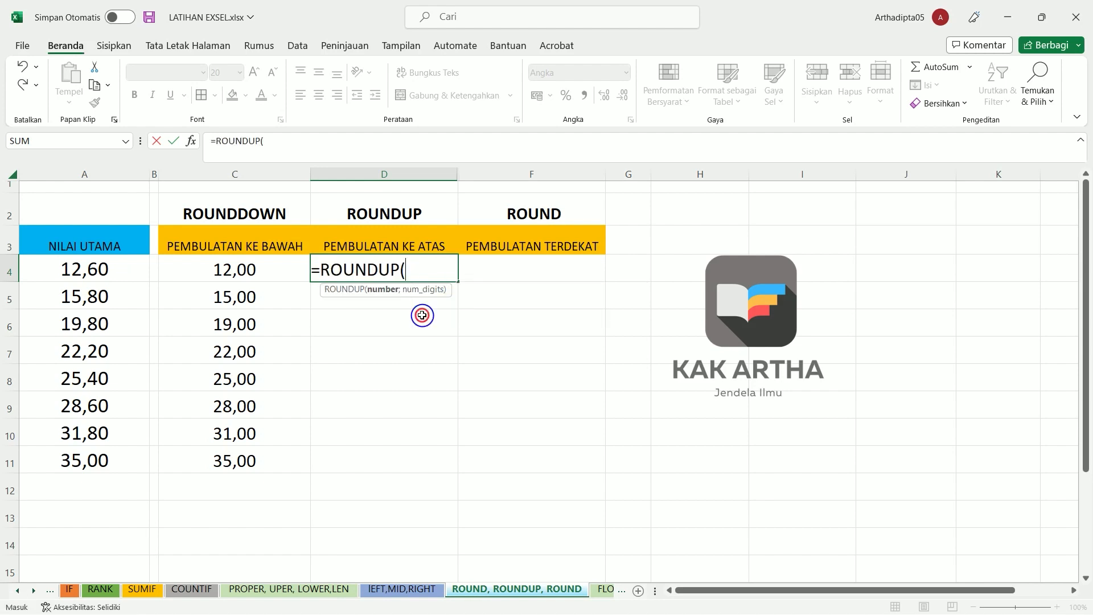
pyautogui.click(103, 267)
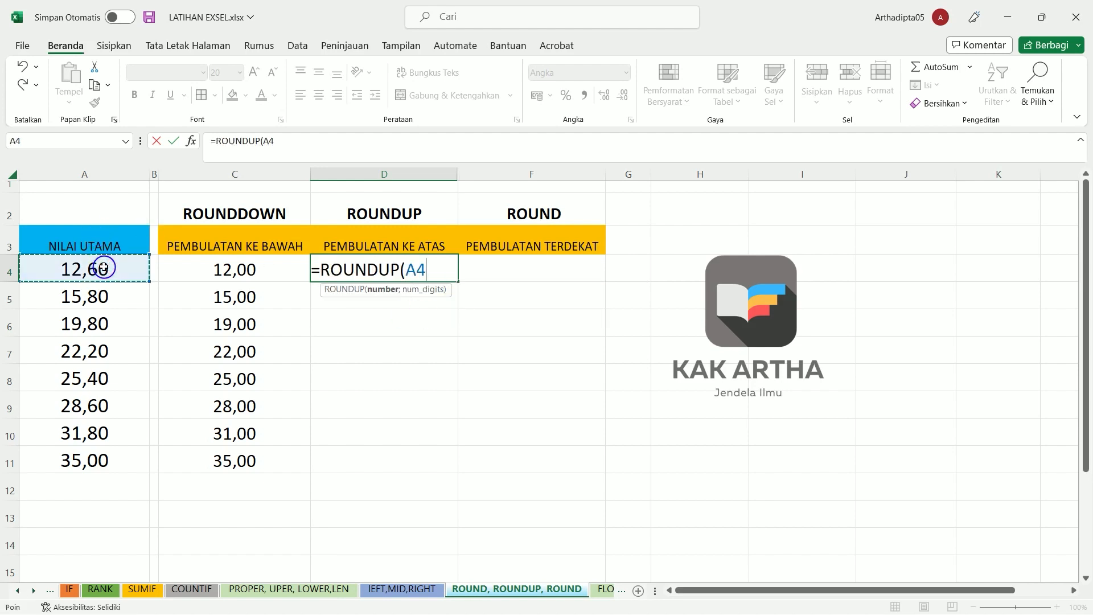
pyautogui.write(';0')
pyautogui.press('Return')
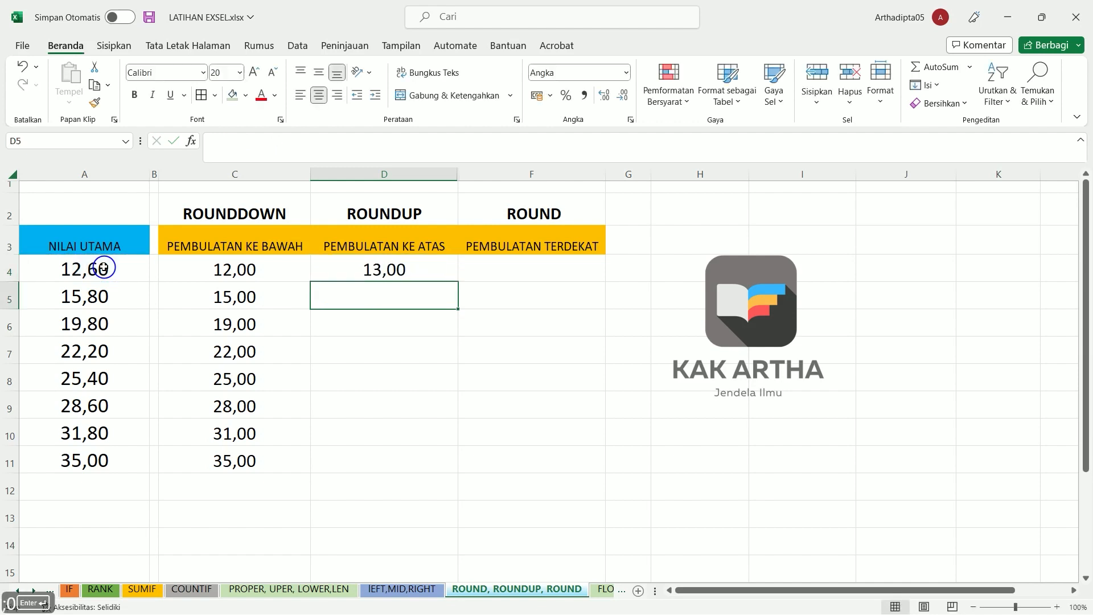
pyautogui.click(416, 274)
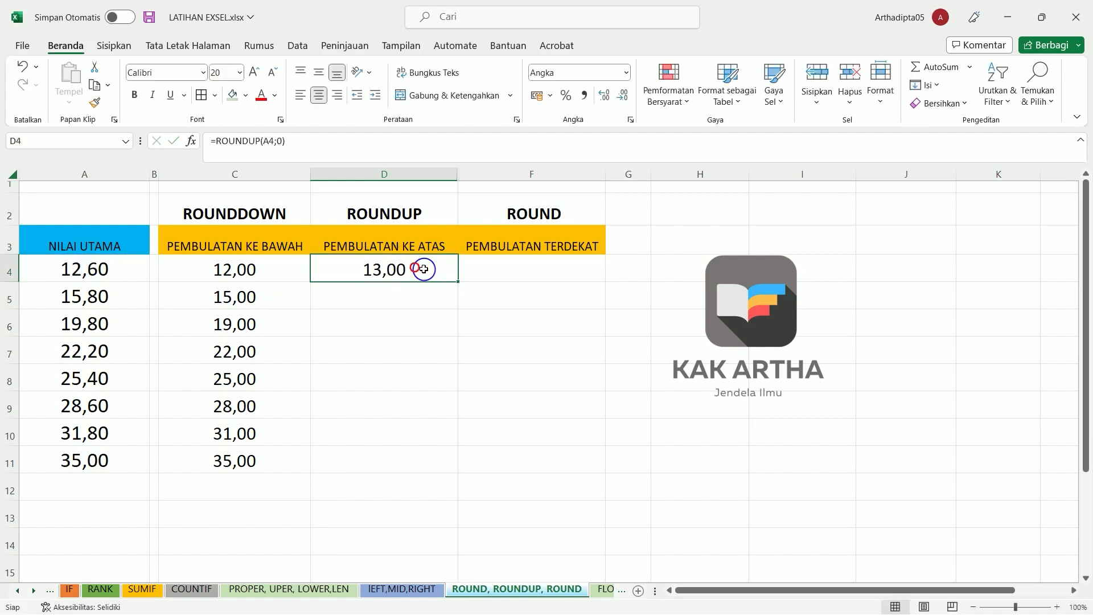
pyautogui.moveTo(457, 281); pyautogui.dragTo(456, 459)
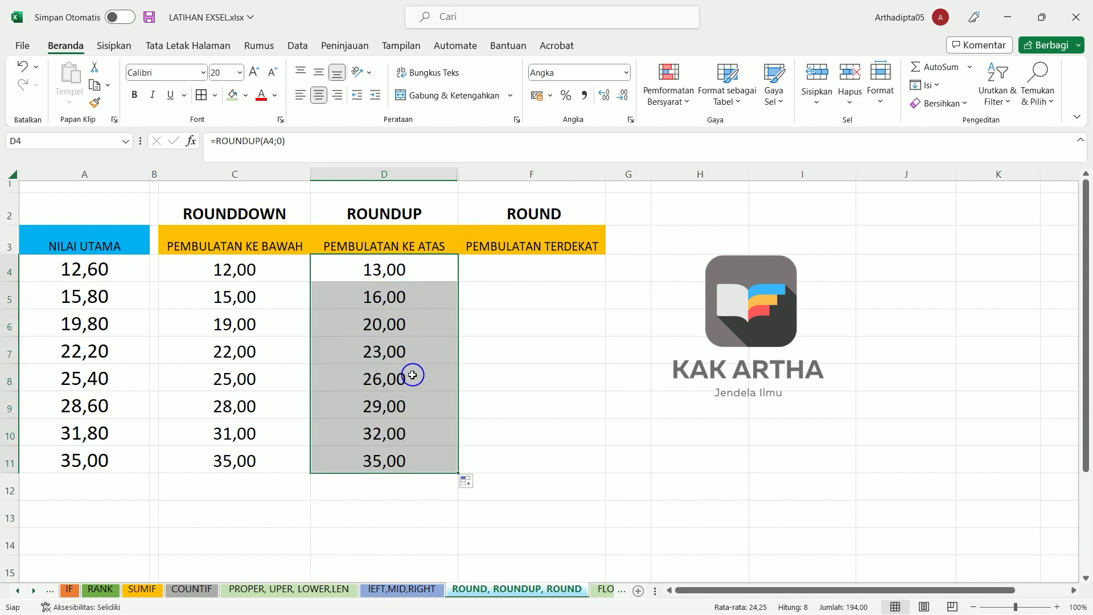
# Enter a ROUND formula in F4 that rounds A4 to the nearest value with 0 decimal digits, and fill it down to F11
pyautogui.doubleClick(502, 273)
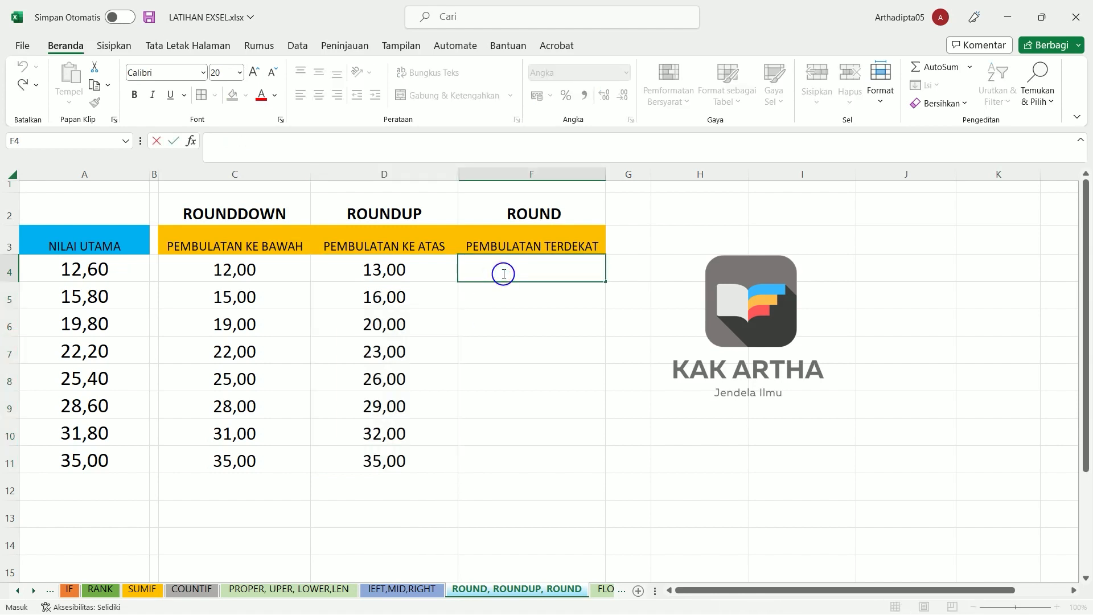
pyautogui.write('=')
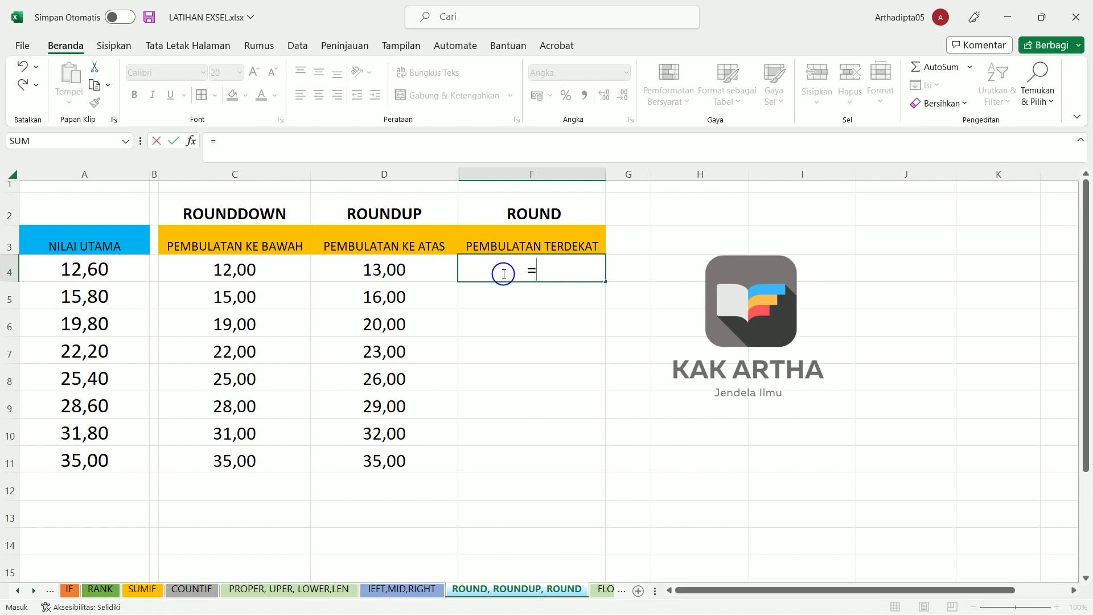
pyautogui.write('roun')
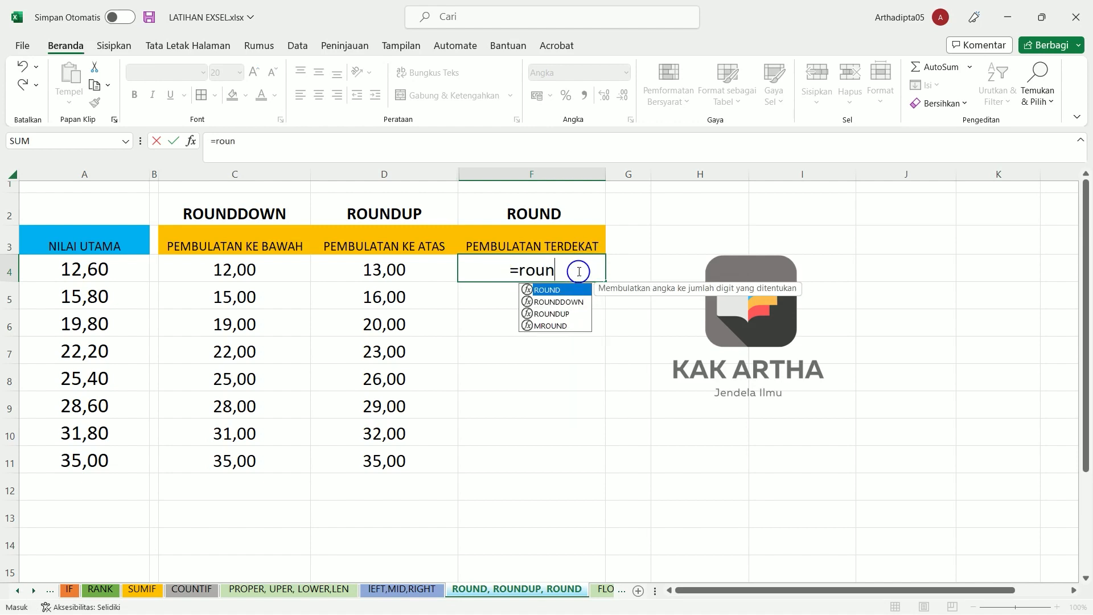
pyautogui.doubleClick(548, 291)
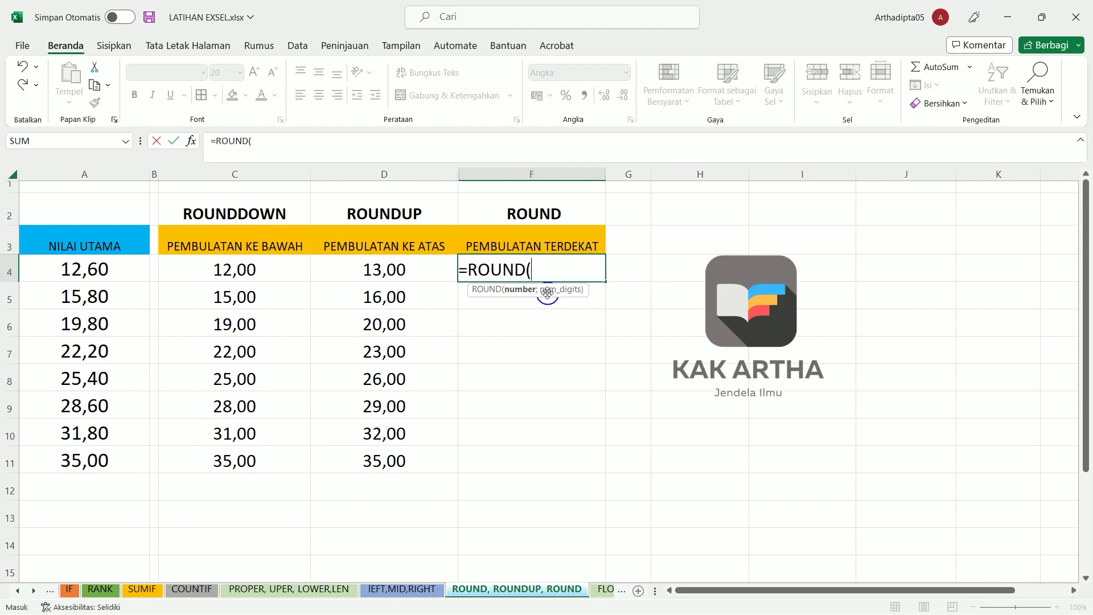
pyautogui.click(78, 265)
pyautogui.write(';')
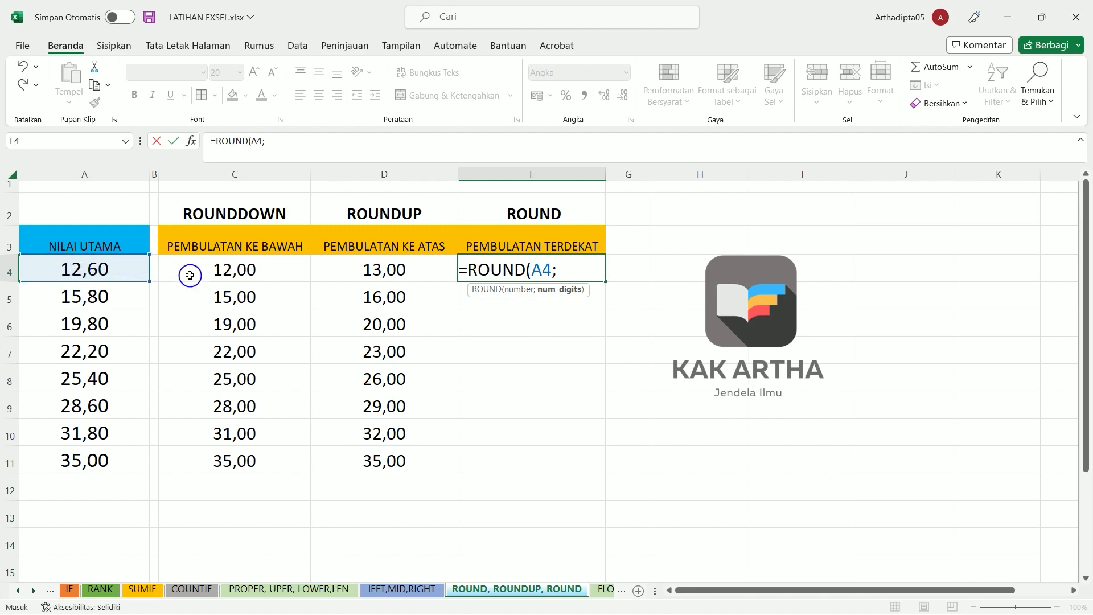
pyautogui.write('0')
pyautogui.press('Return')
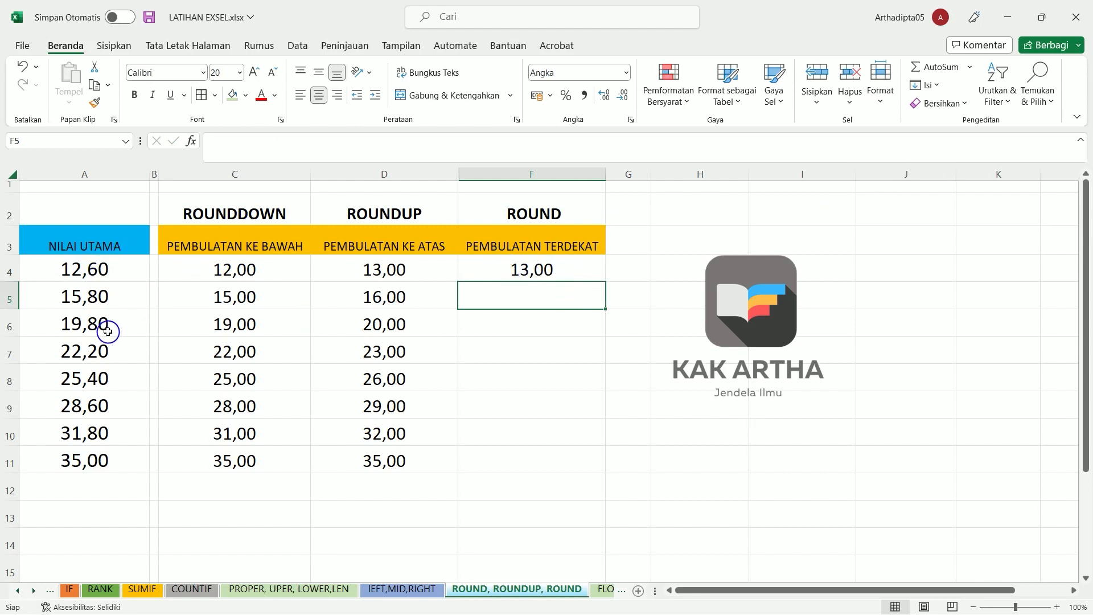
pyautogui.click(570, 272)
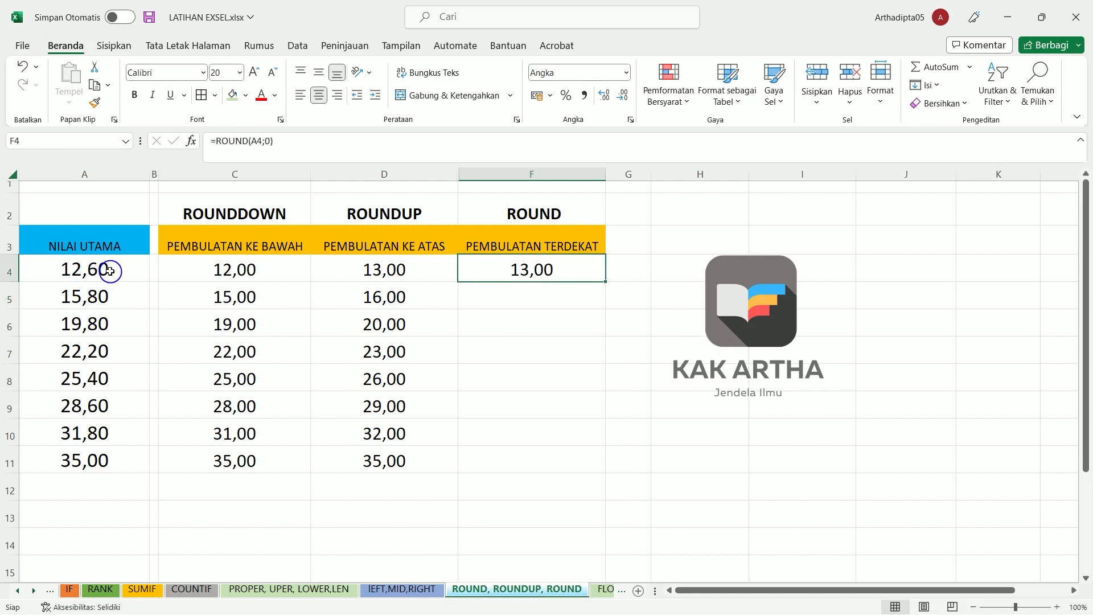
pyautogui.moveTo(605, 282); pyautogui.dragTo(603, 467)
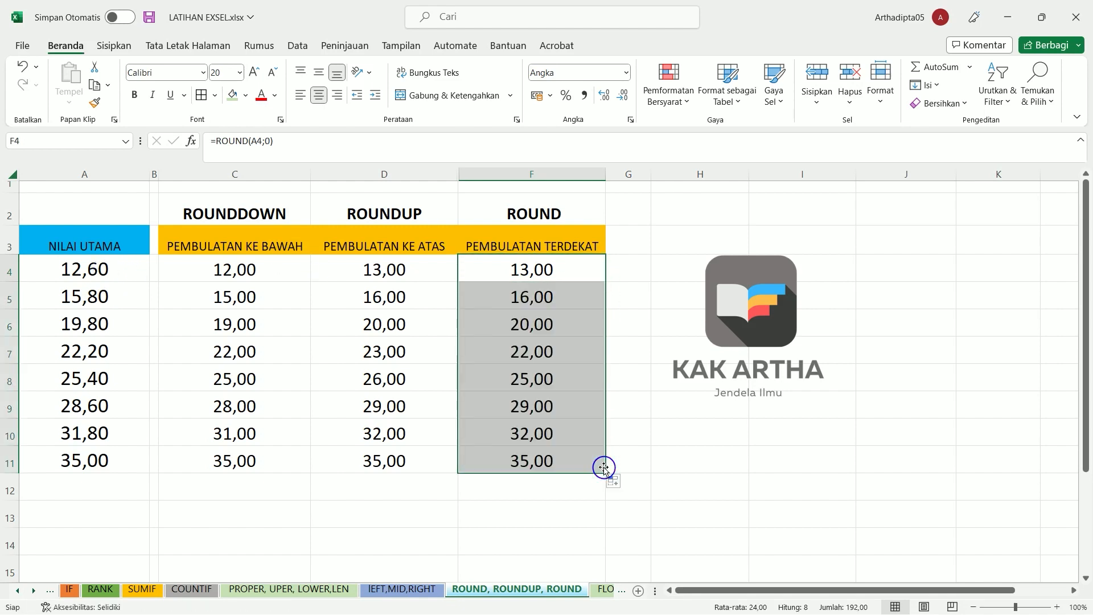
# Compare the value in A7 with its ROUND formula in F7, and open the FLOOR, CEILING, MROUND sheet
pyautogui.click(80, 350)
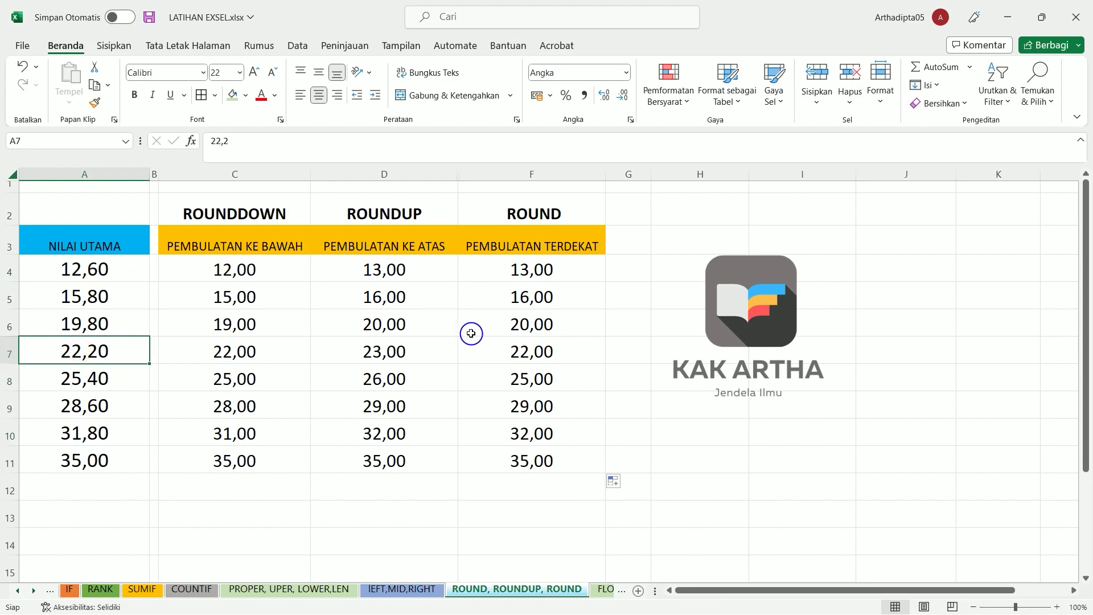
pyautogui.click(537, 351)
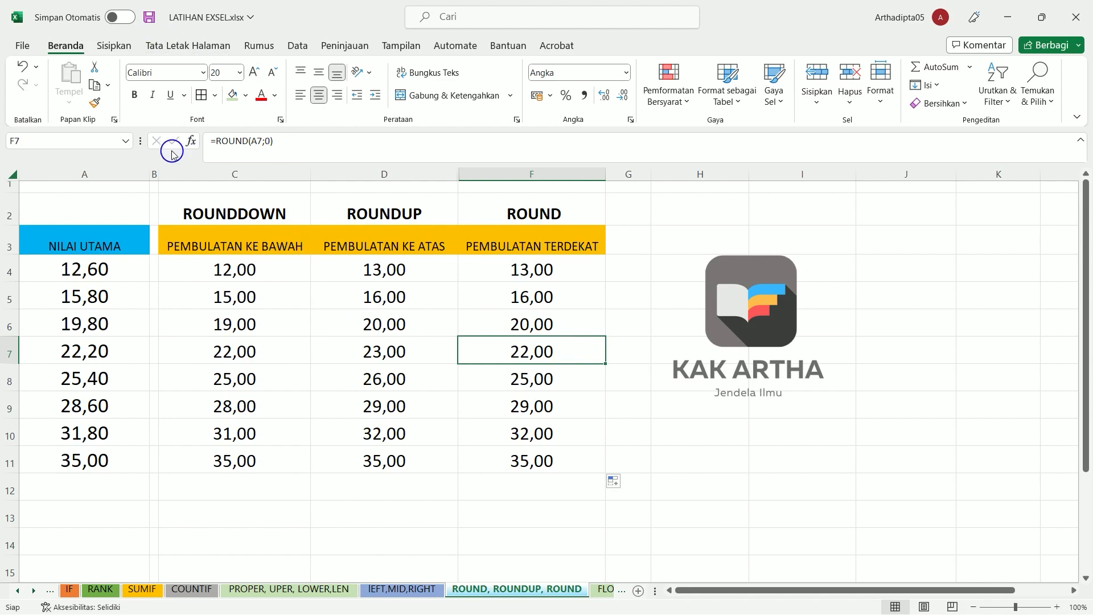
pyautogui.click(602, 590)
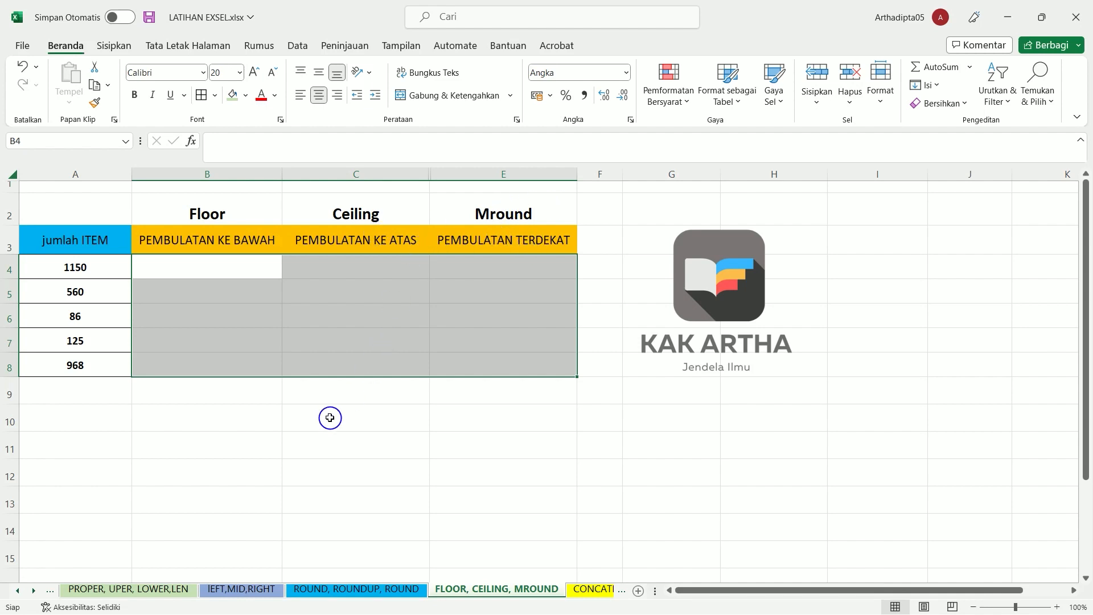
pyautogui.click(313, 445)
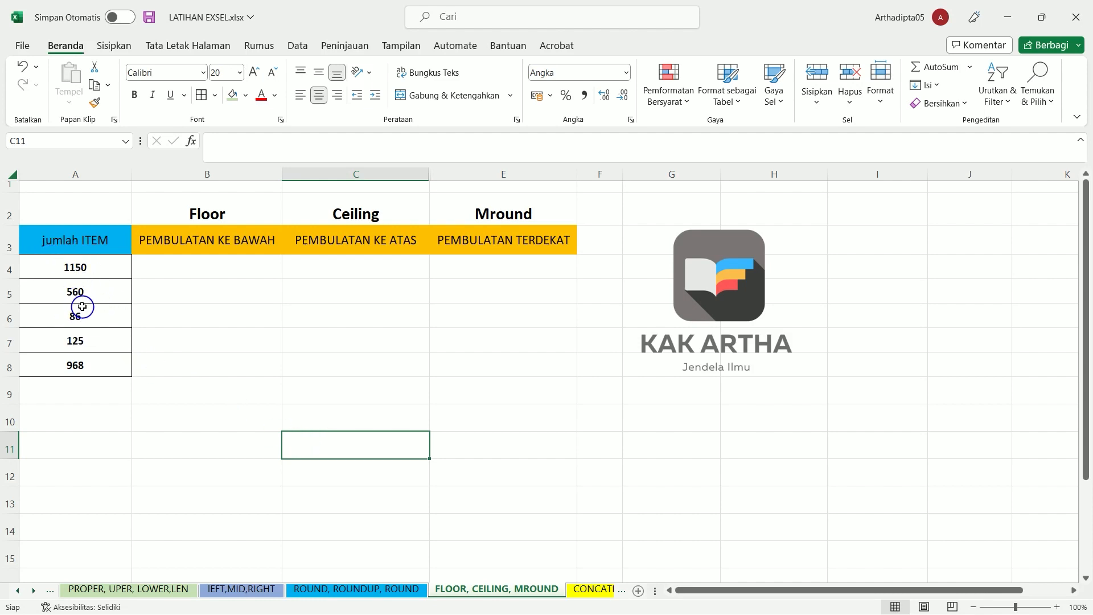
# Enter a FLOOR formula in B4 that rounds A4 down to a multiple of 100
pyautogui.click(175, 268)
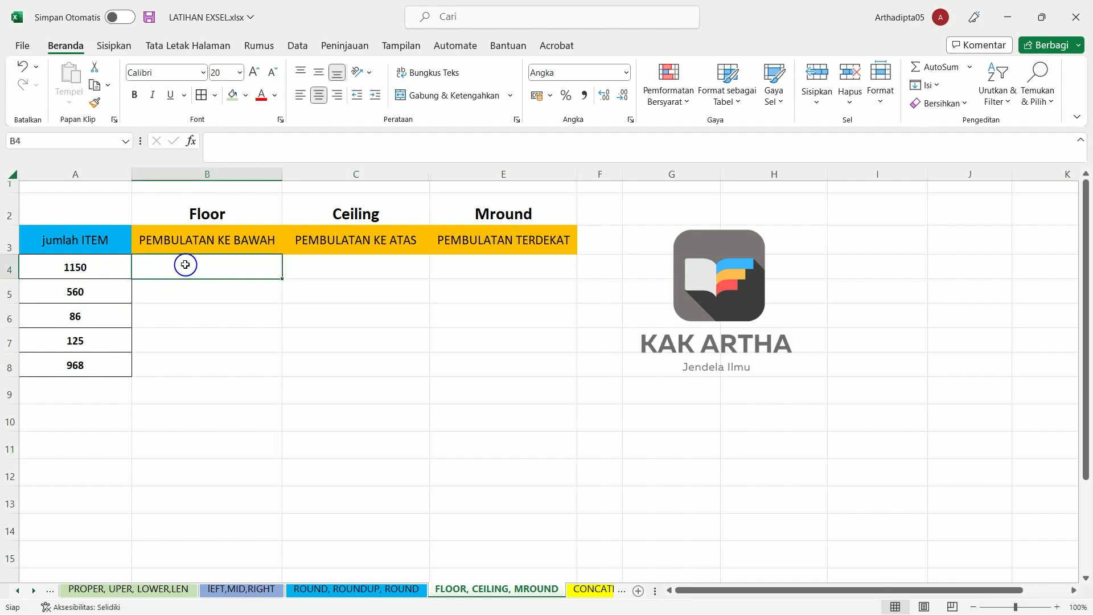
pyautogui.doubleClick(177, 266)
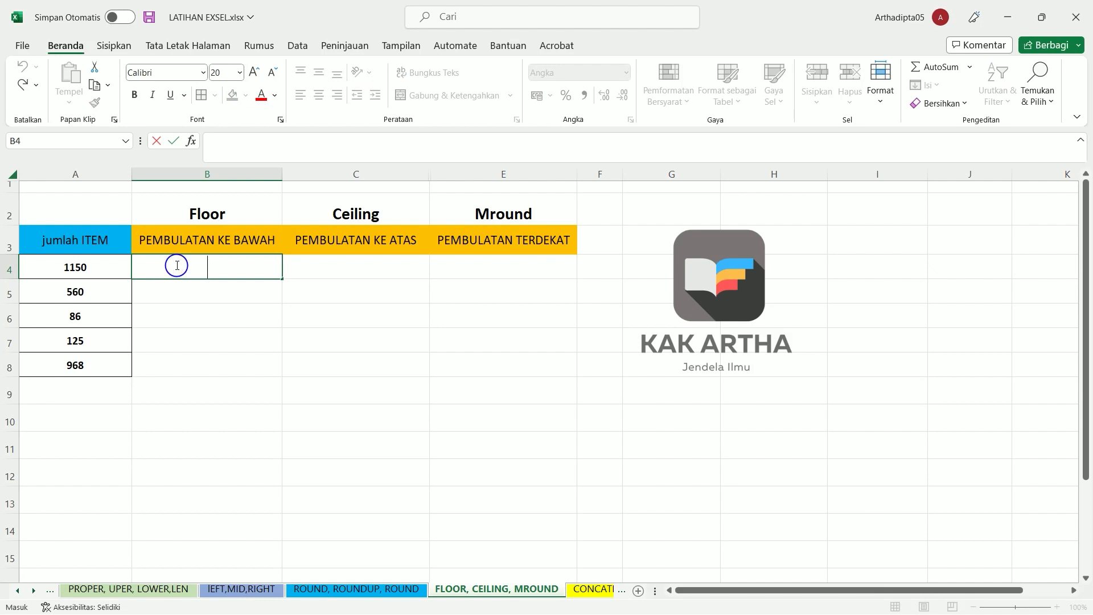
pyautogui.write('=')
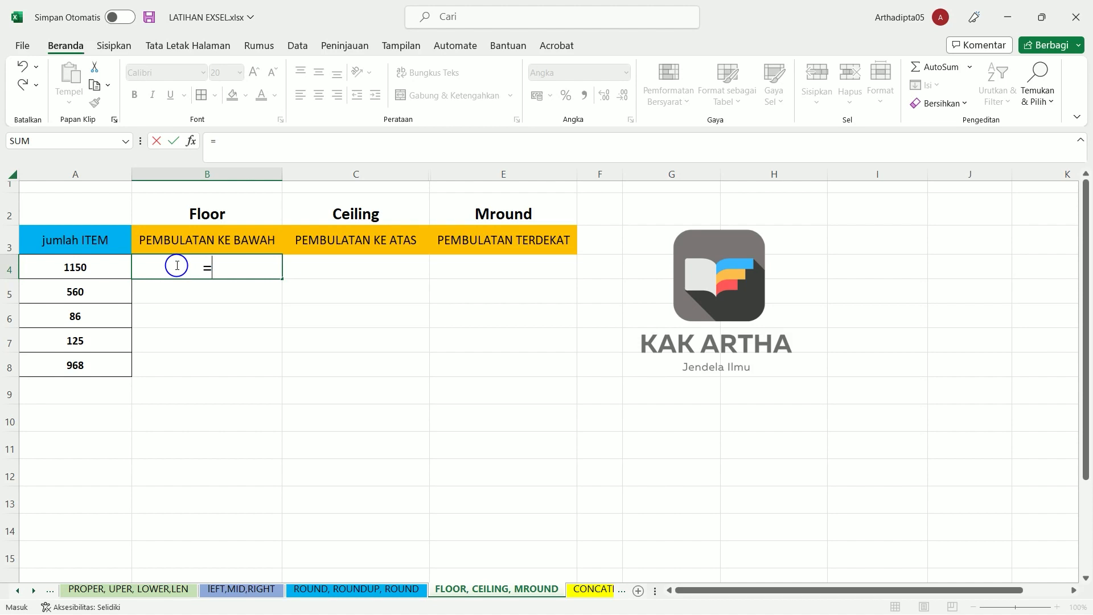
pyautogui.write('floo')
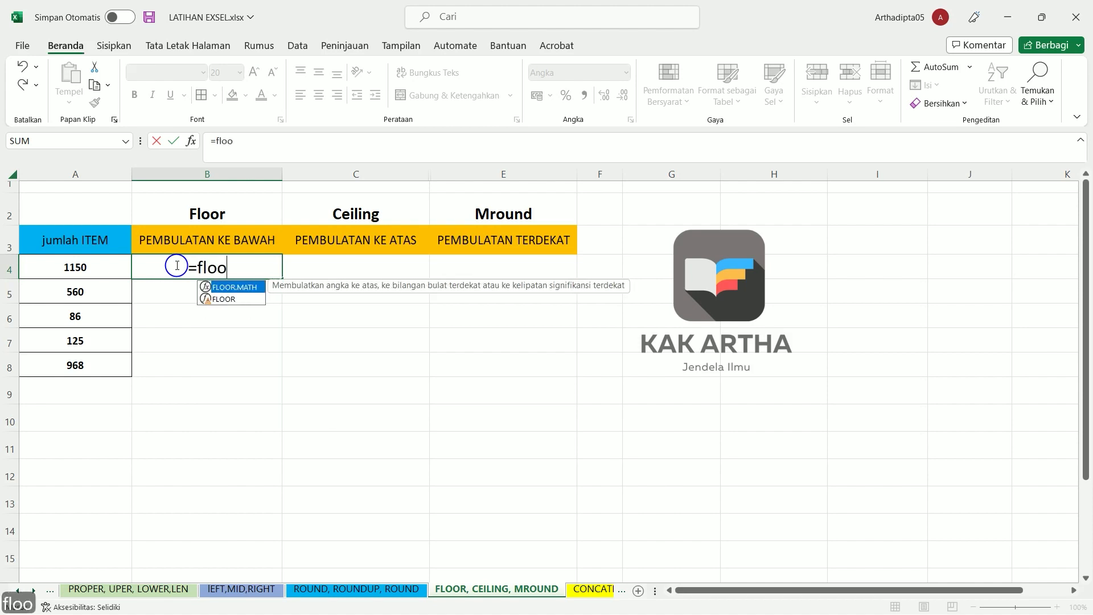
pyautogui.click(223, 298)
pyautogui.doubleClick(224, 299)
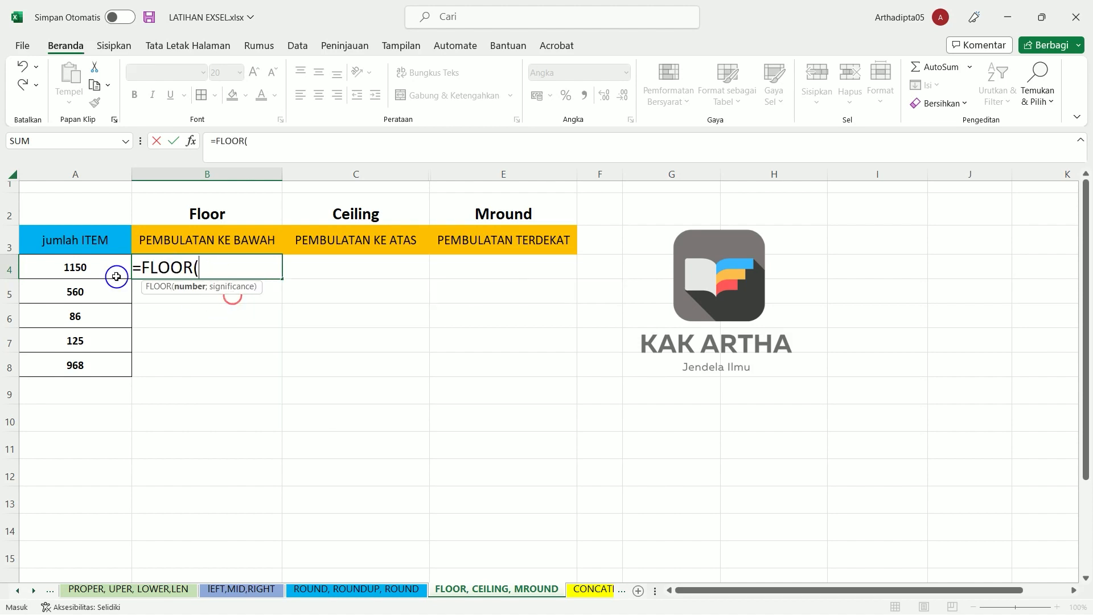
pyautogui.click(69, 267)
pyautogui.write(';')
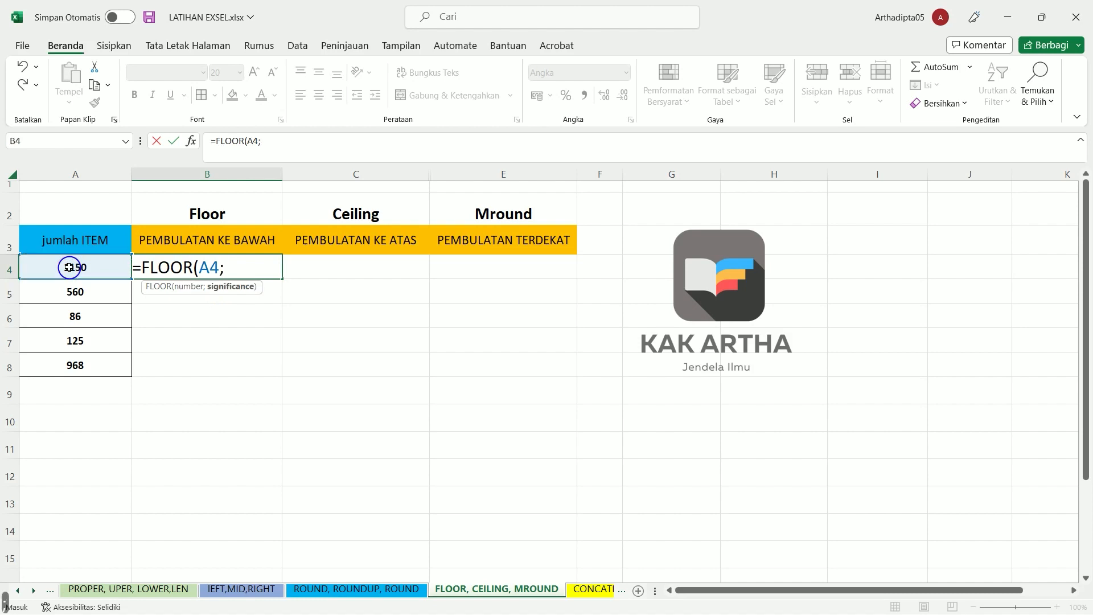
pyautogui.write('100')
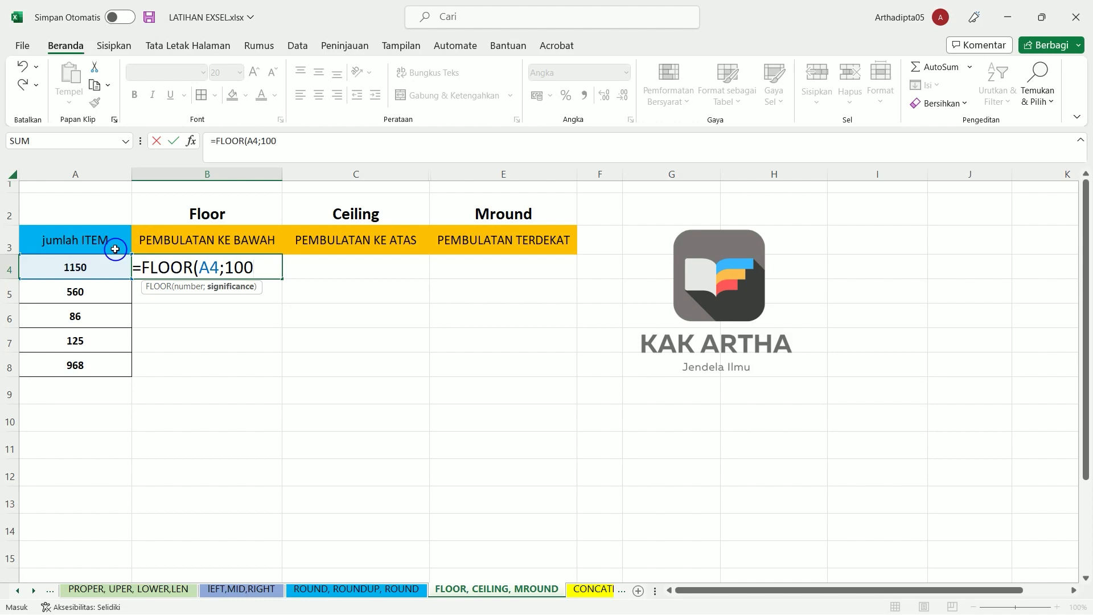
pyautogui.write(')')
pyautogui.press('Return')
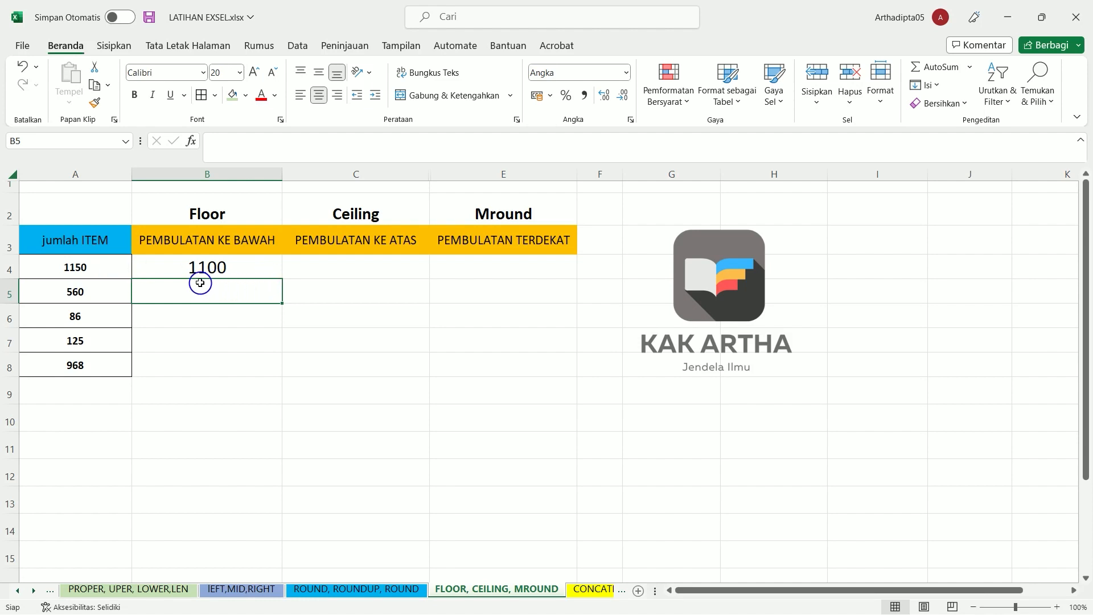
# Fill the FLOOR formula from B4 down to B8 and compare the results with the item amounts in column A
pyautogui.click(219, 268)
pyautogui.moveTo(285, 277); pyautogui.dragTo(275, 381)
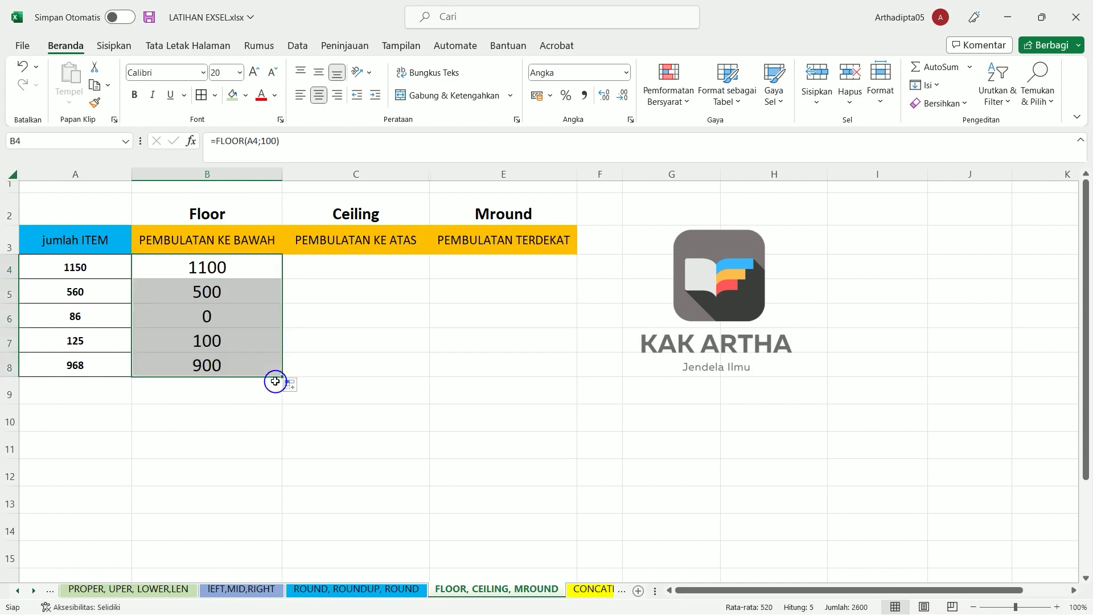
pyautogui.click(204, 316)
pyautogui.click(81, 318)
pyautogui.click(98, 295)
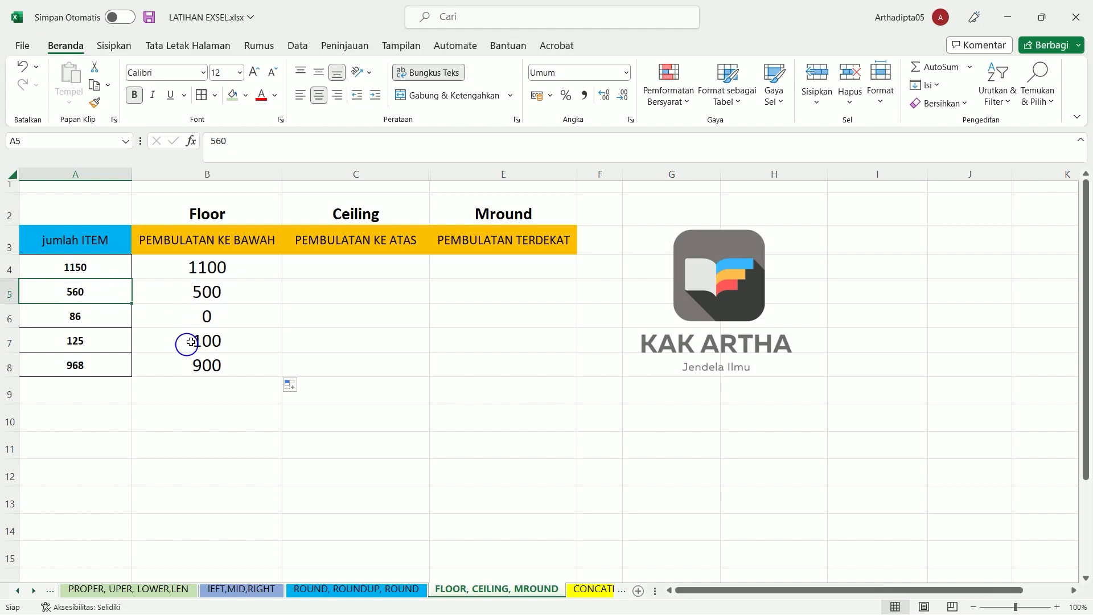
pyautogui.click(100, 340)
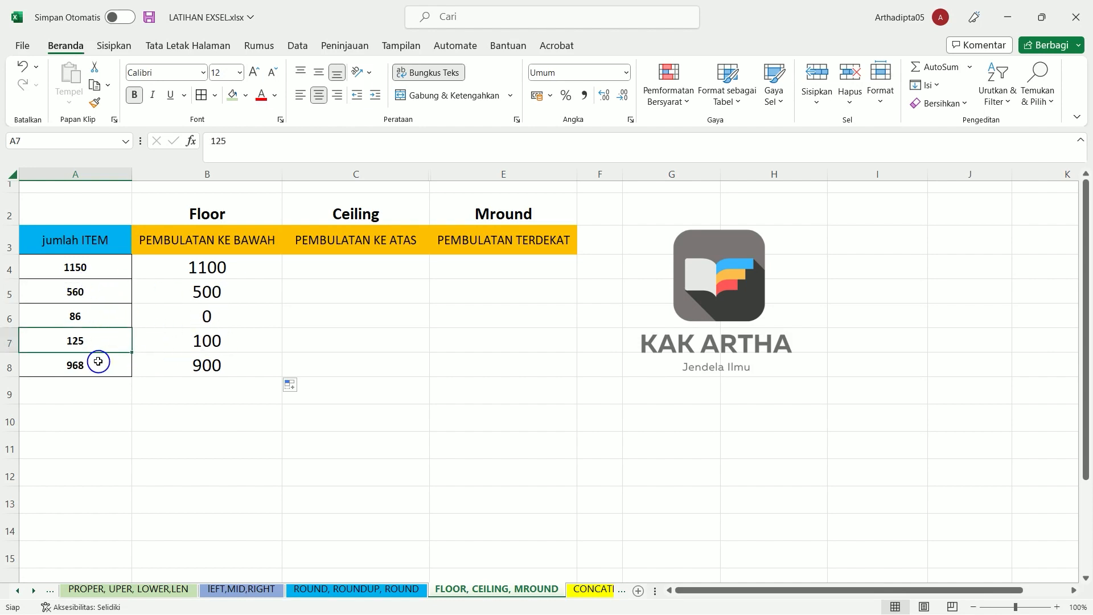
pyautogui.click(95, 364)
pyautogui.click(234, 366)
# Change the FLOOR significance in B4 to 50 and refill the formula down to B8
pyautogui.click(239, 266)
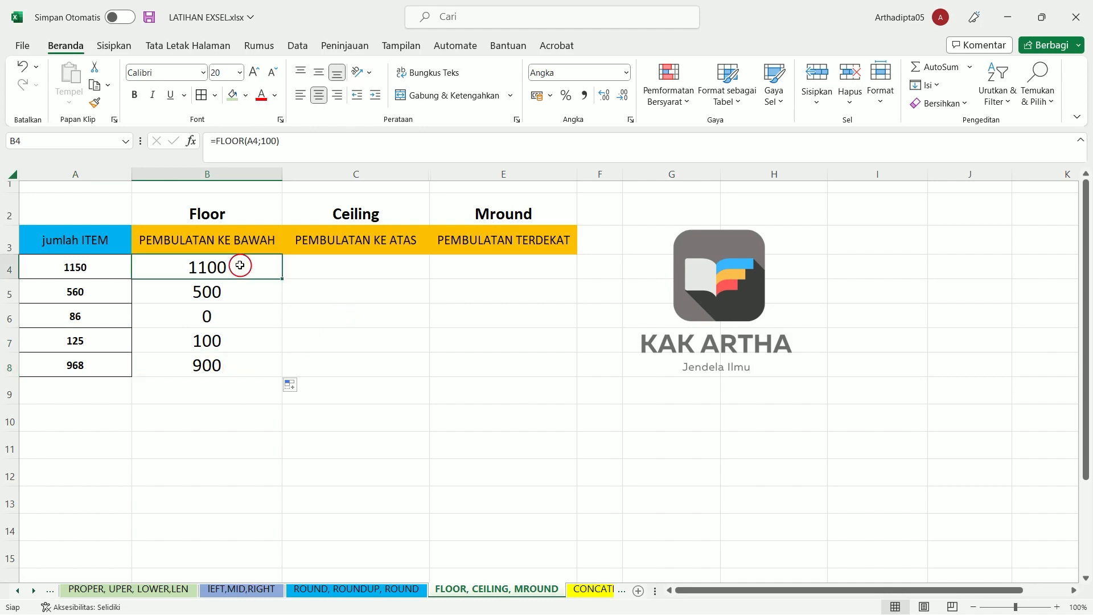
pyautogui.moveTo(276, 140); pyautogui.dragTo(264, 141)
pyautogui.write('50')
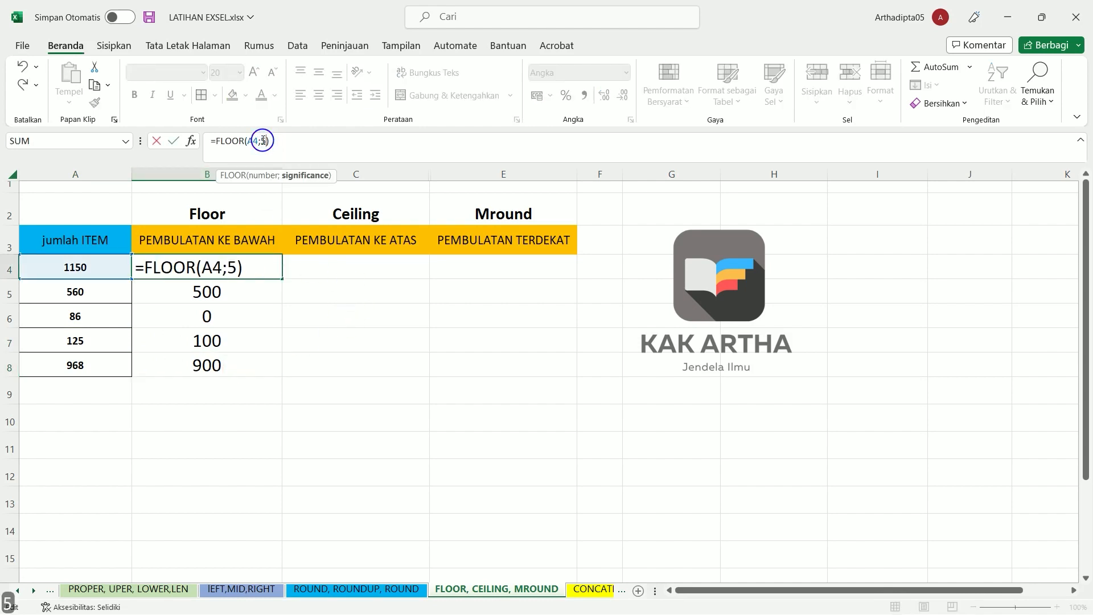
pyautogui.press('Return')
pyautogui.click(262, 265)
pyautogui.moveTo(284, 280); pyautogui.dragTo(265, 374)
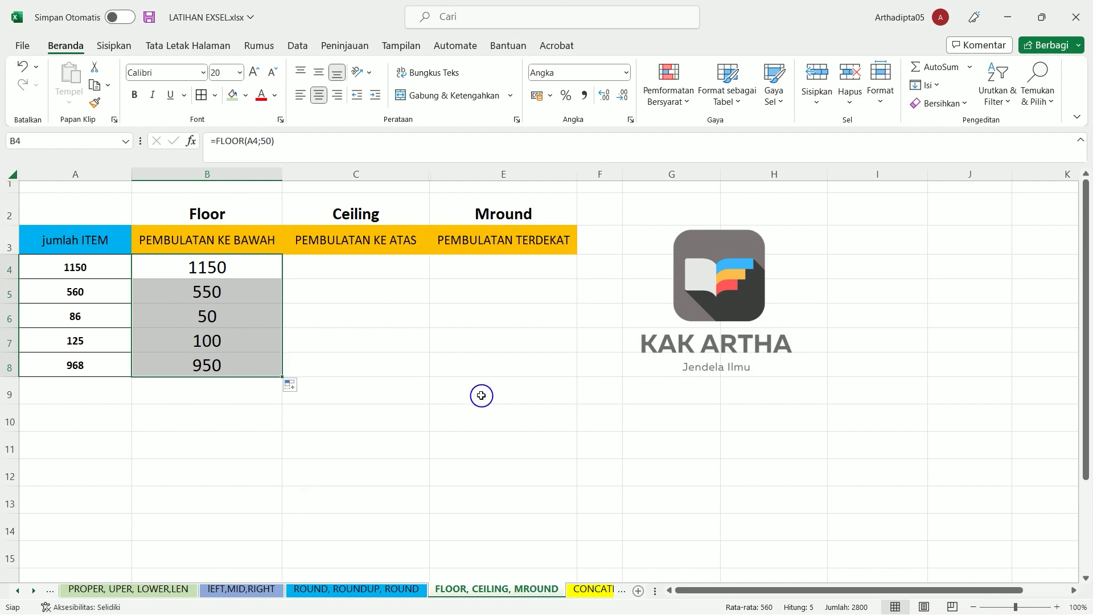
# Enter a CEILING formula in C4 that rounds A4 up to a multiple of 100, and fill it down to C8
pyautogui.click(363, 264)
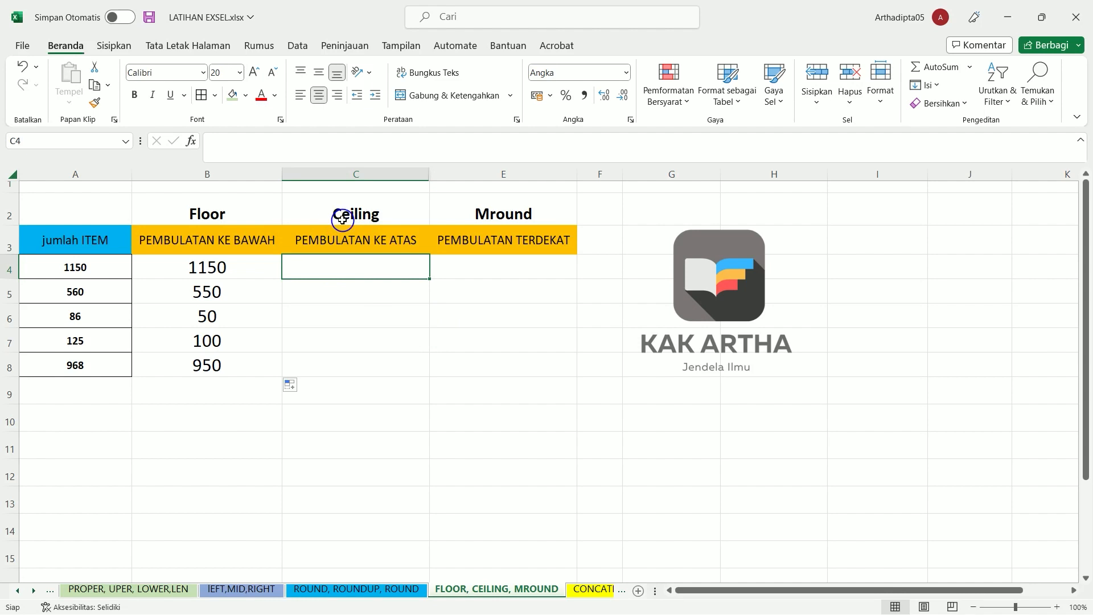
pyautogui.write('=')
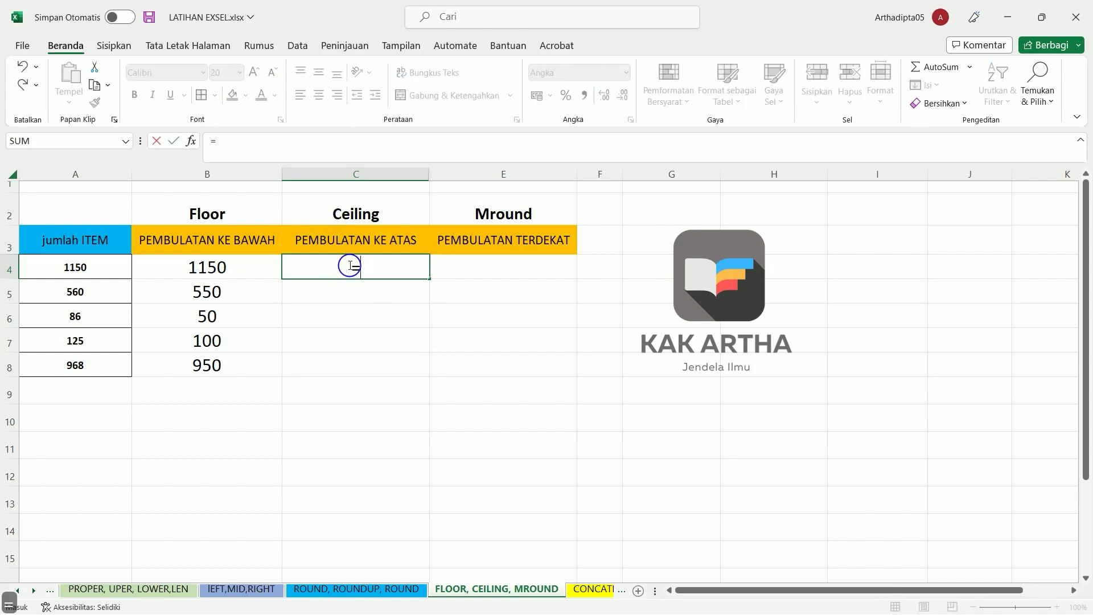
pyautogui.write('ce')
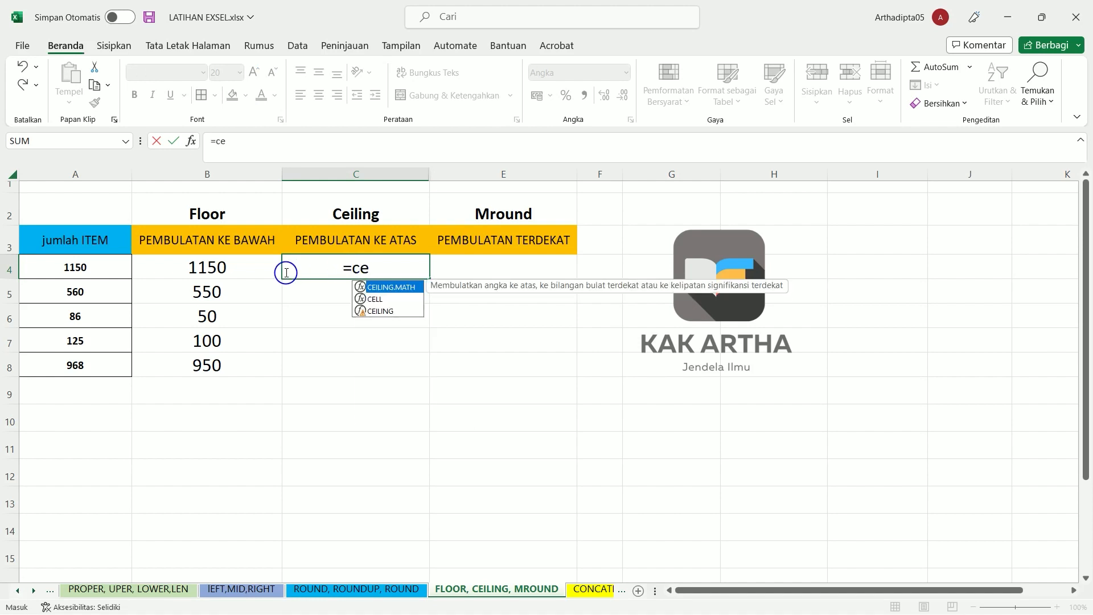
pyautogui.doubleClick(380, 311)
pyautogui.click(95, 267)
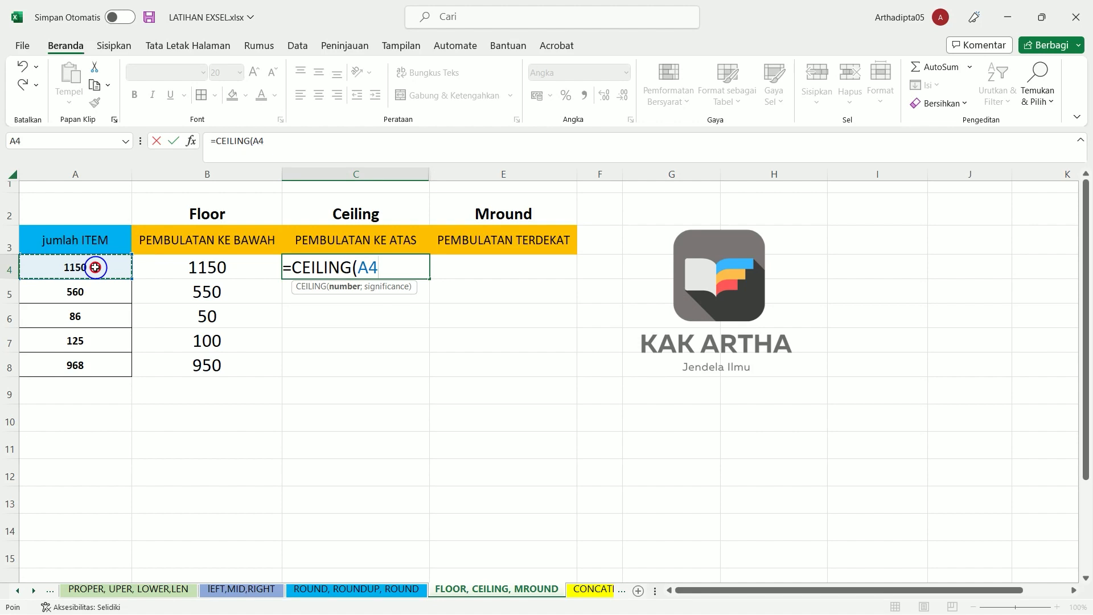
pyautogui.write(';100')
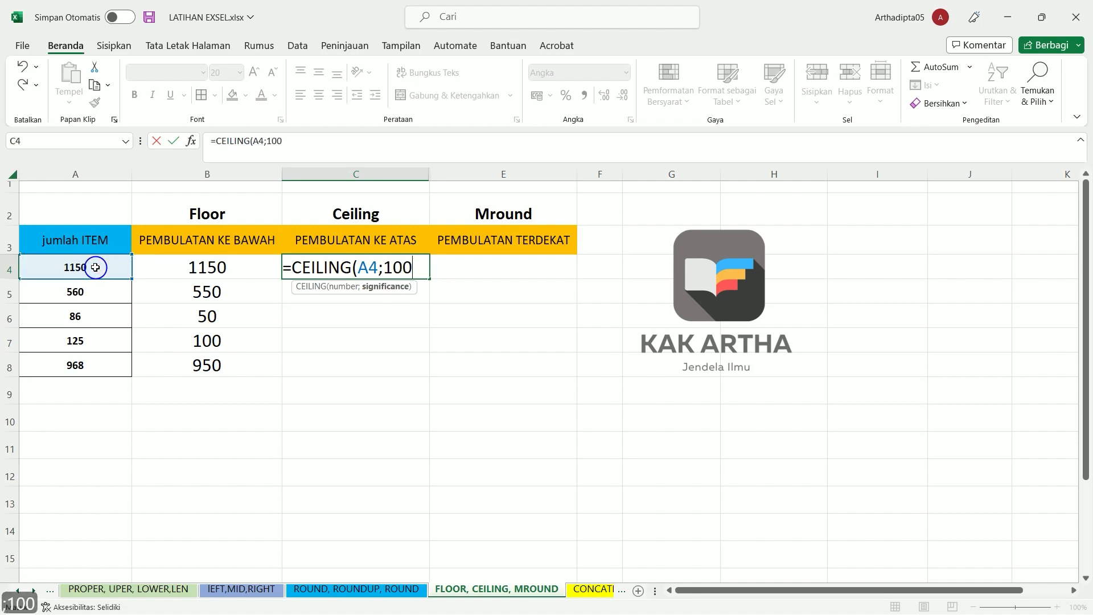
pyautogui.press('Return')
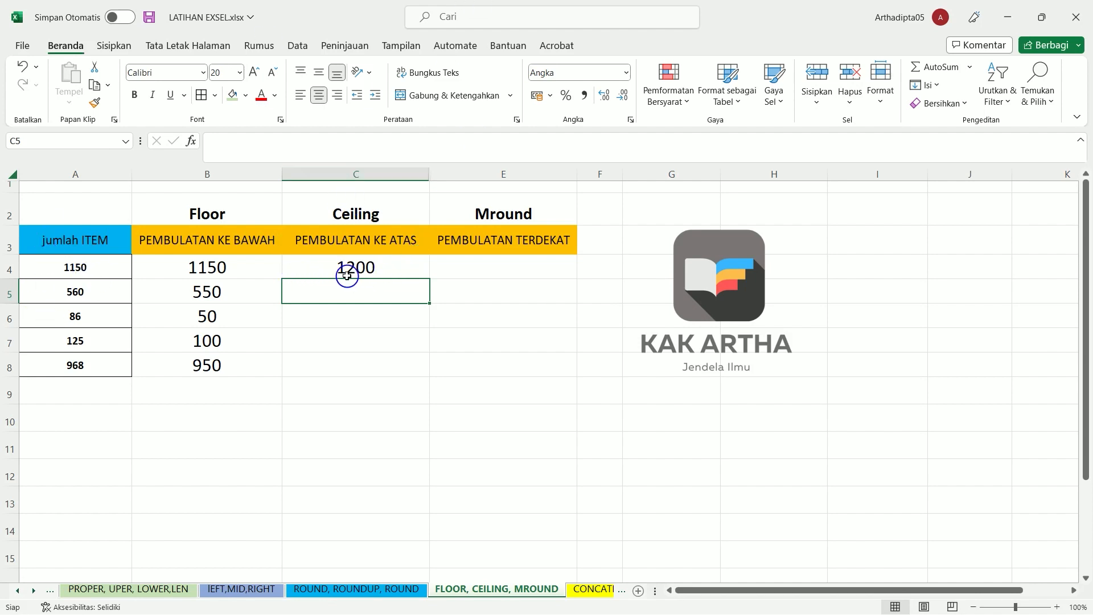
pyautogui.click(397, 269)
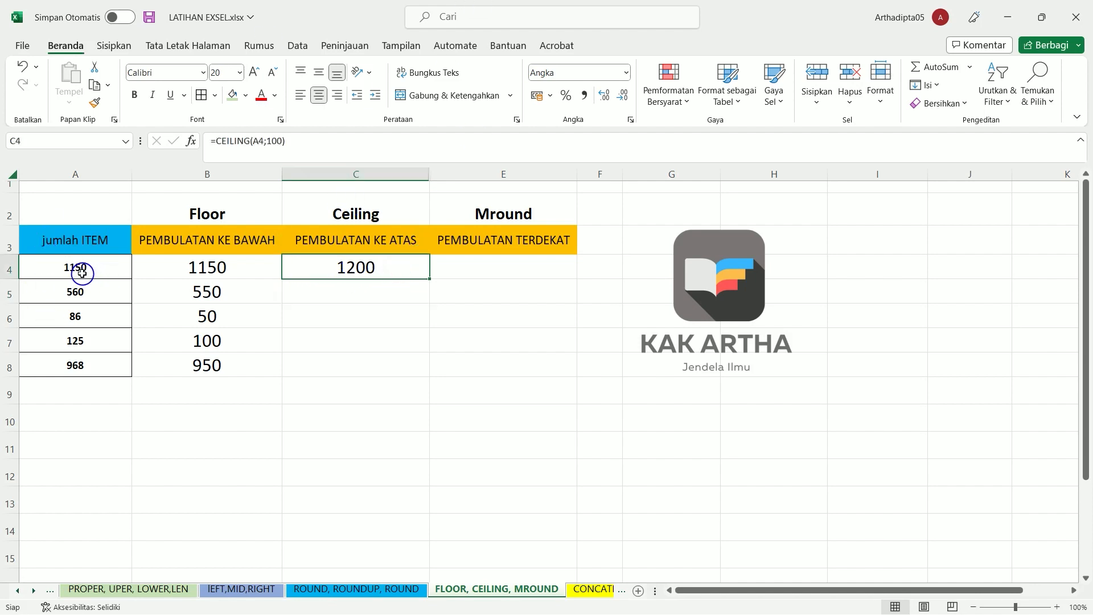
pyautogui.moveTo(429, 279); pyautogui.dragTo(420, 368)
# Enter an MROUND formula in E4 that rounds A4 to the nearest multiple of 100, and fill it down to E8
pyautogui.click(515, 263)
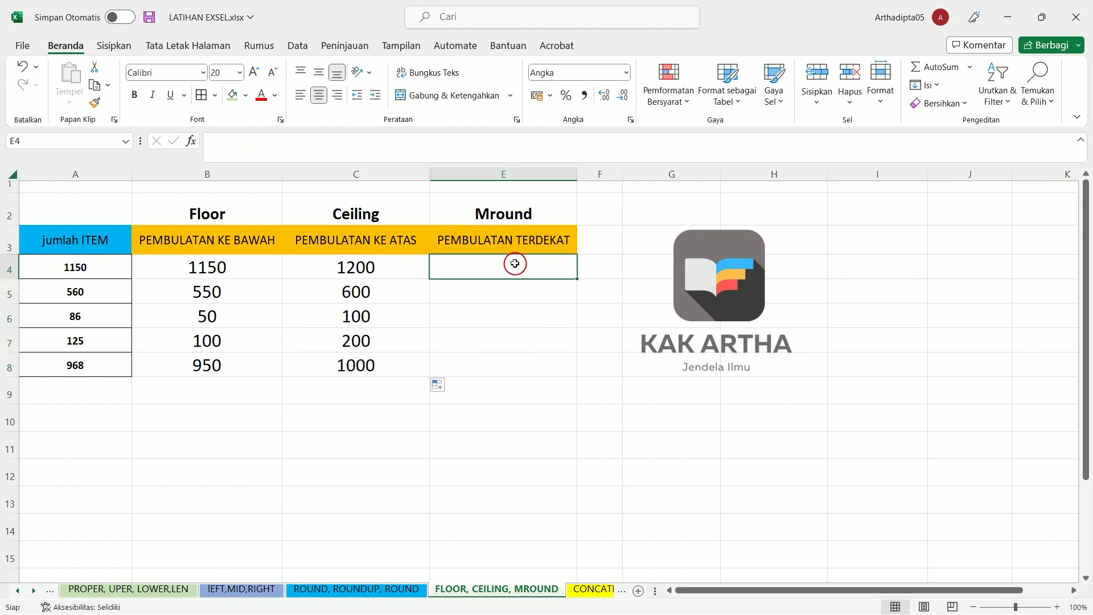
pyautogui.doubleClick(515, 263)
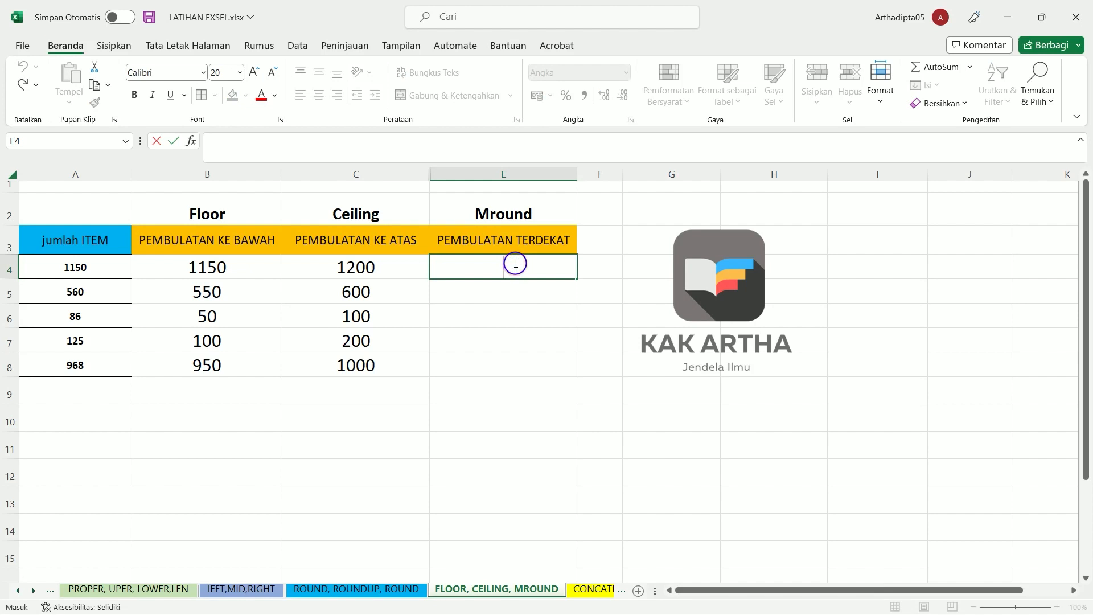
pyautogui.write('=mr')
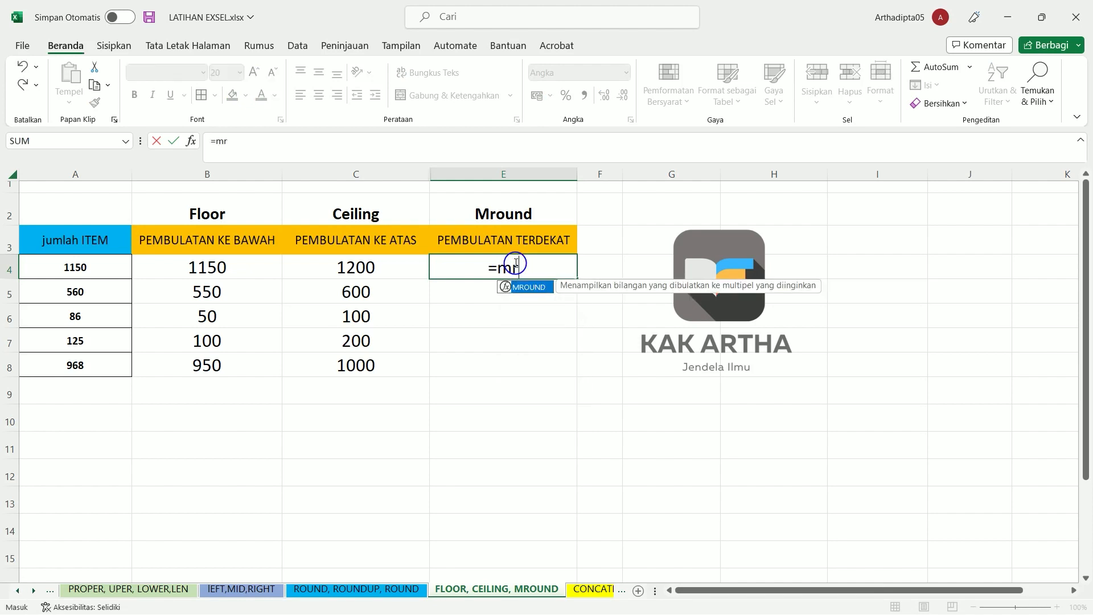
pyautogui.doubleClick(530, 292)
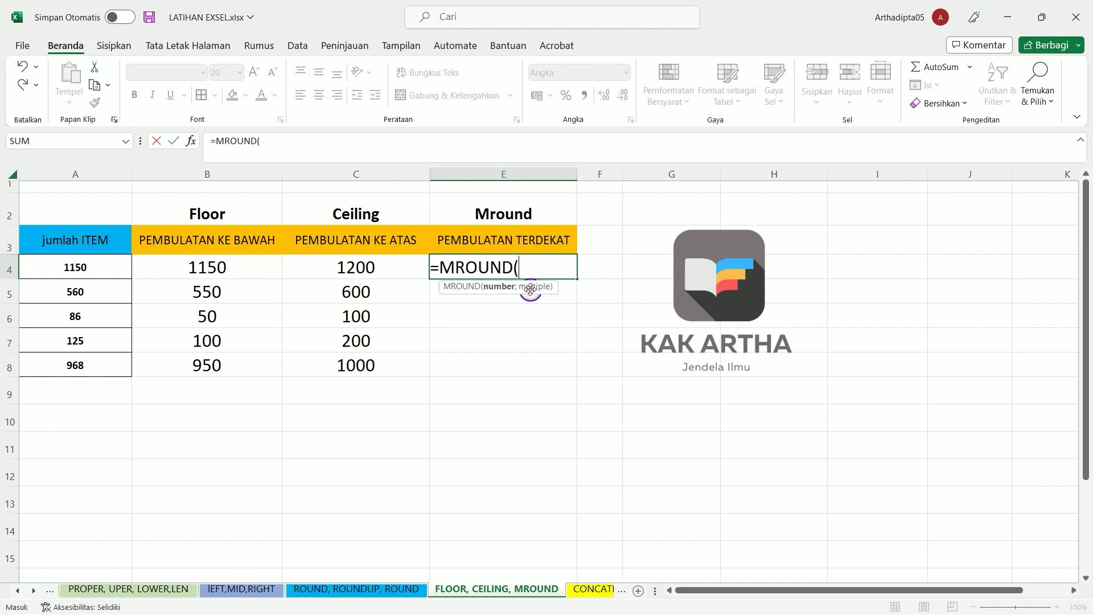
pyautogui.click(101, 265)
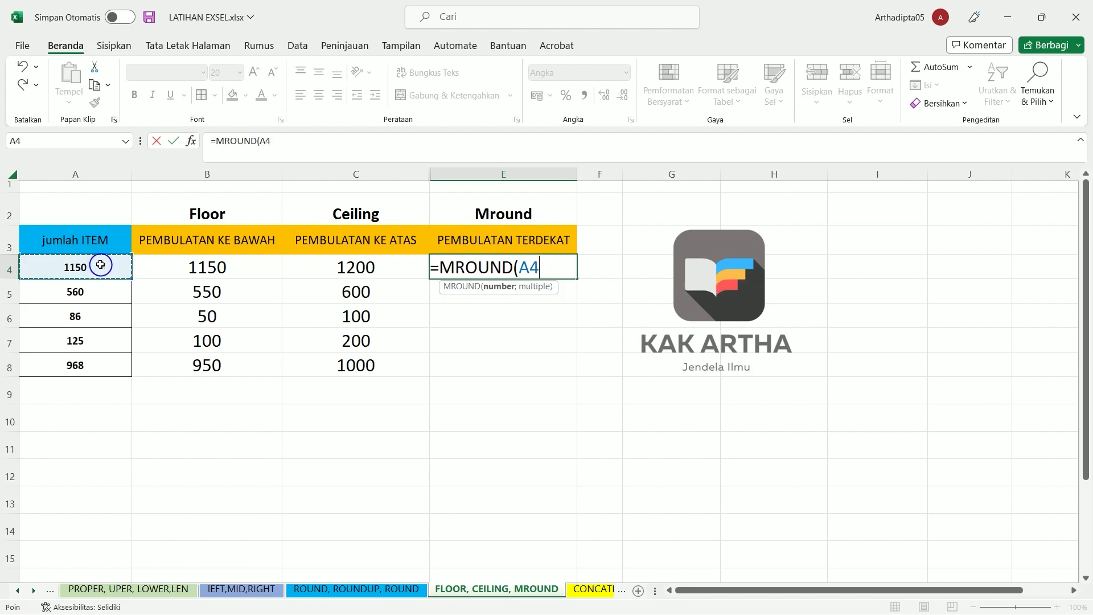
pyautogui.write(';100')
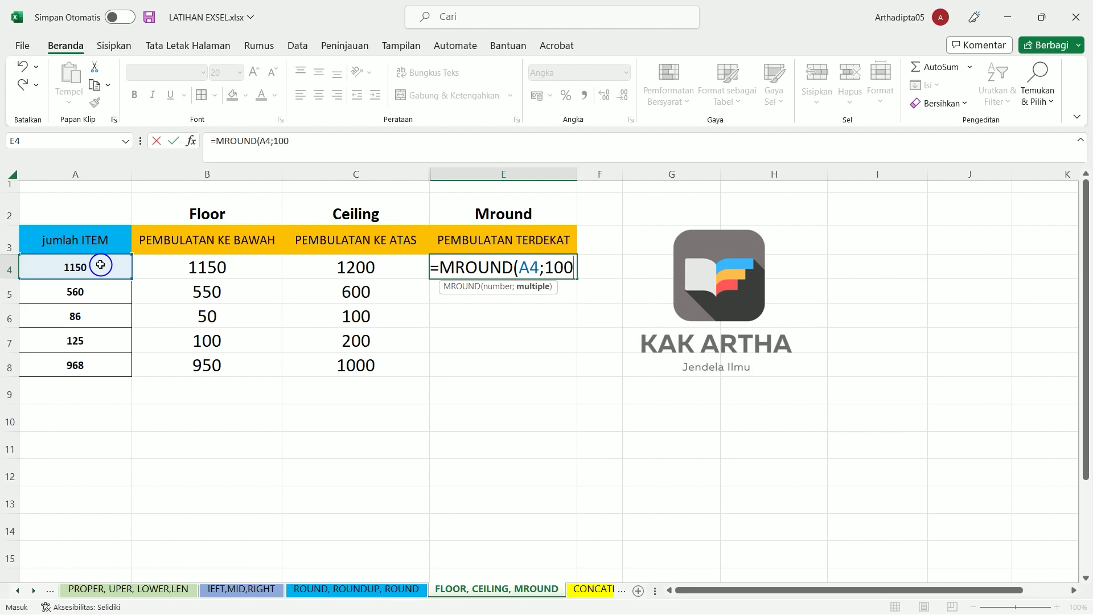
pyautogui.press('Return')
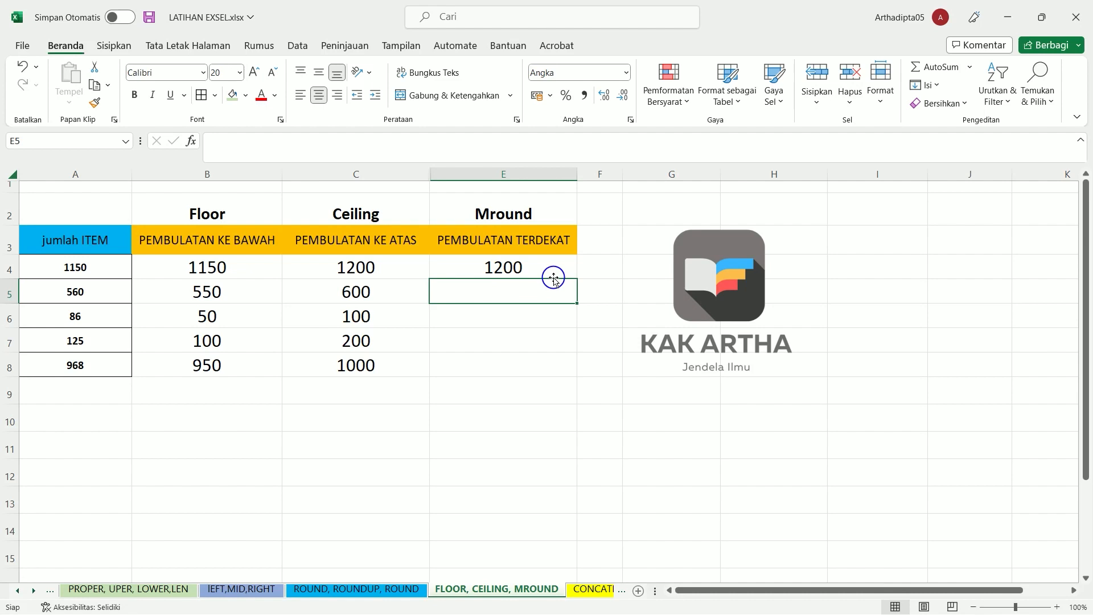
pyautogui.click(532, 268)
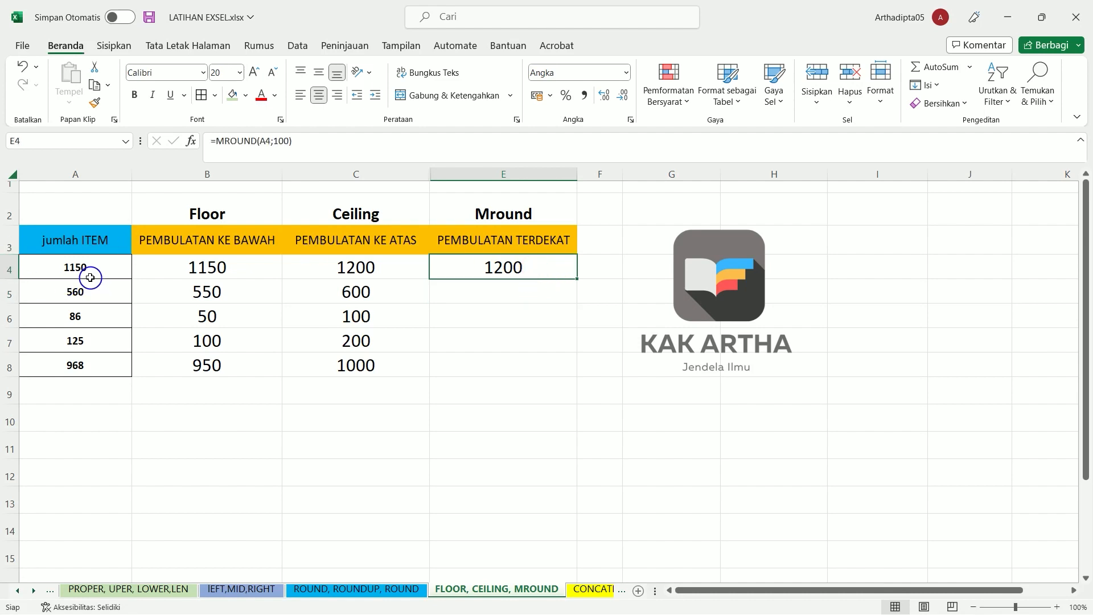
pyautogui.moveTo(575, 278); pyautogui.dragTo(574, 371)
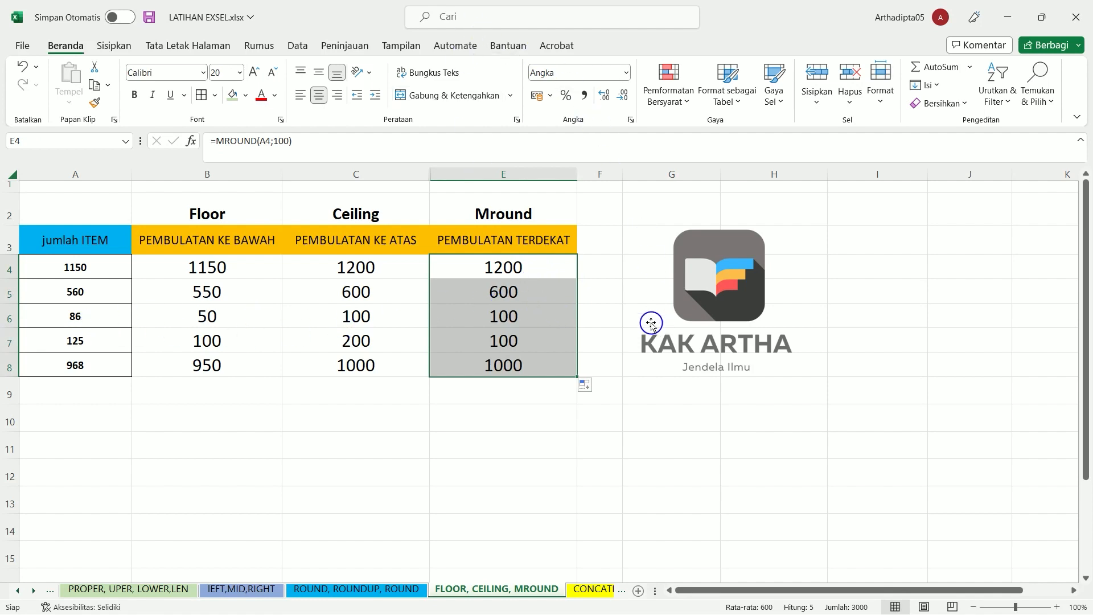
# Open the CONCATENATE sheet and look over its LEFT, MID and RIGHT columns
pyautogui.click(34, 590)
pyautogui.click(34, 591)
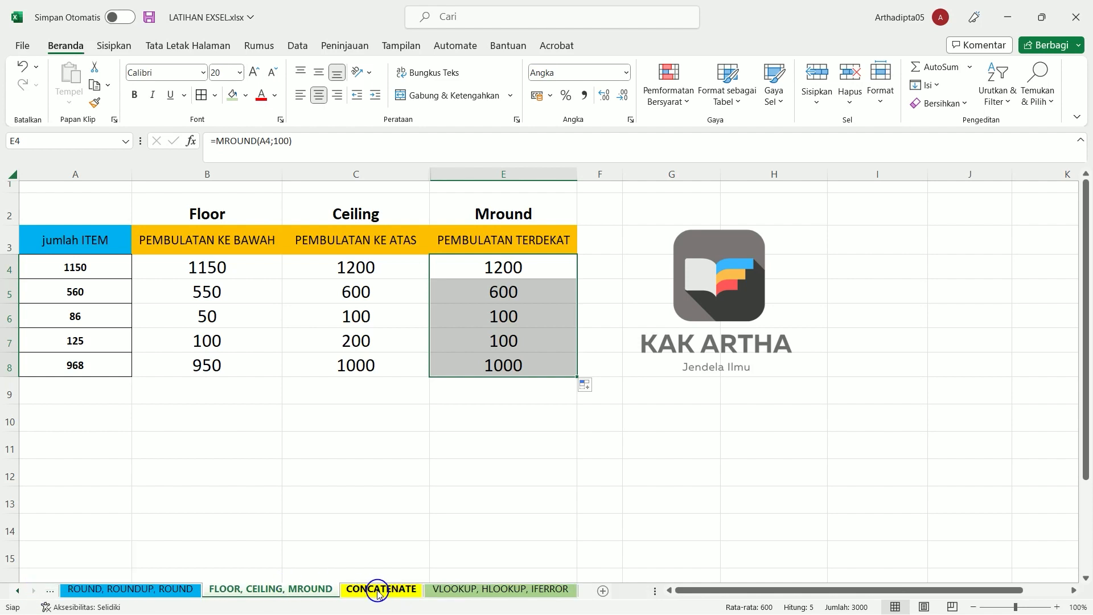
pyautogui.click(359, 593)
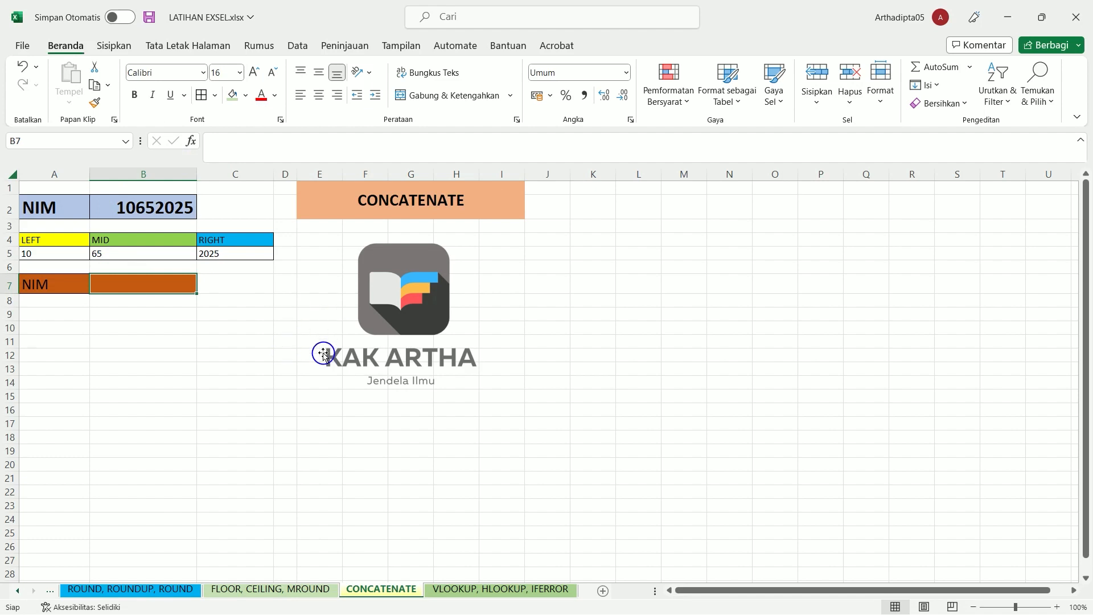
pyautogui.click(51, 239)
pyautogui.click(108, 239)
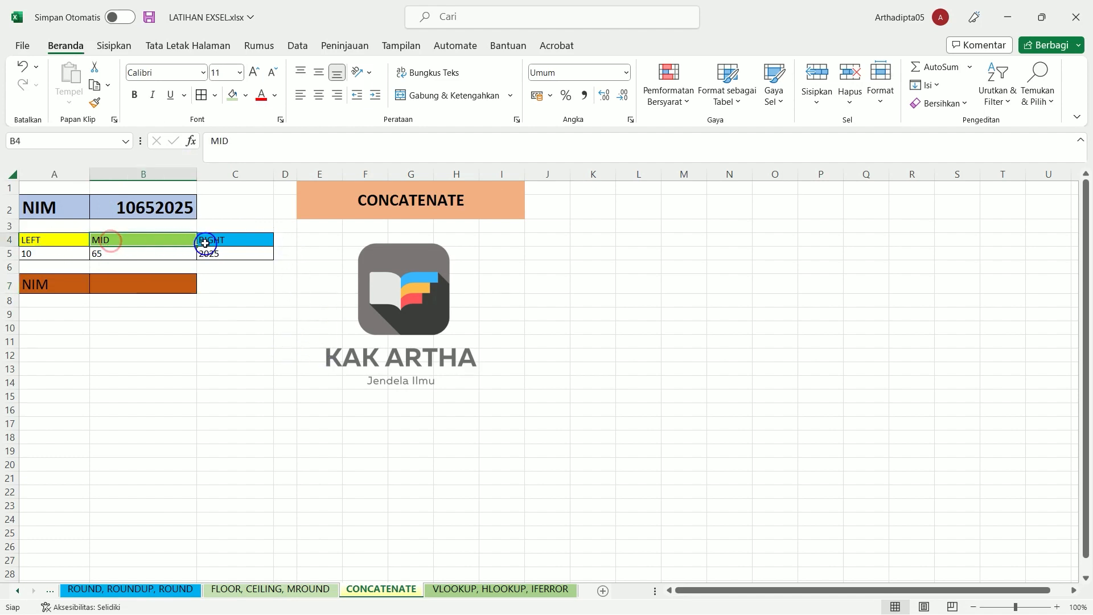
pyautogui.click(205, 241)
pyautogui.click(207, 384)
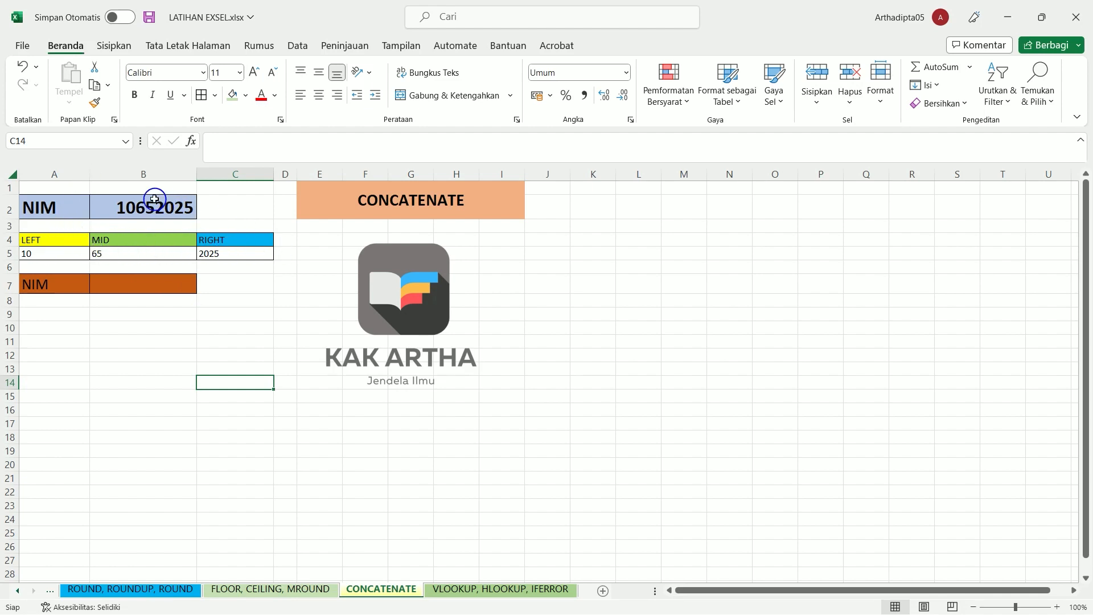
# Enter a CONCATENATE formula in B7 that joins A5, B5 and C5 into the NIM
pyautogui.click(114, 283)
pyautogui.doubleClick(114, 283)
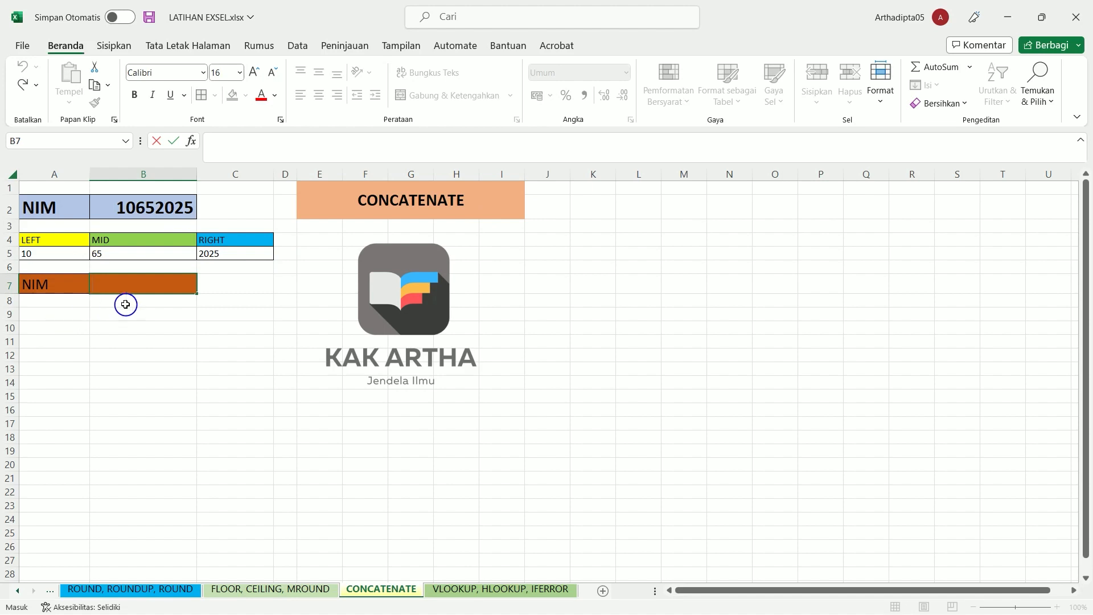
pyautogui.write('=')
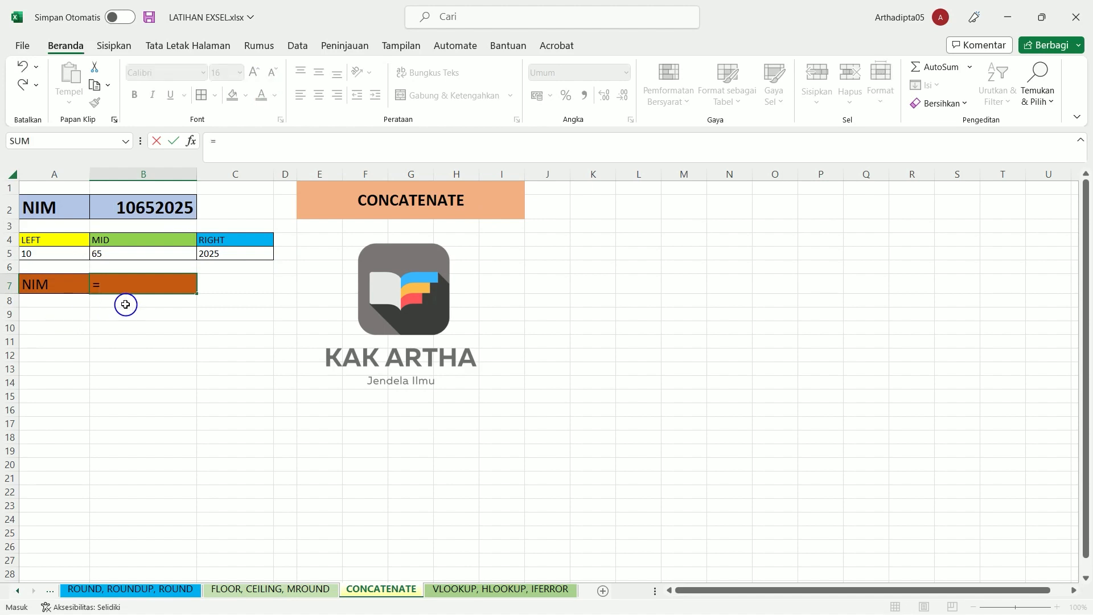
pyautogui.write('con')
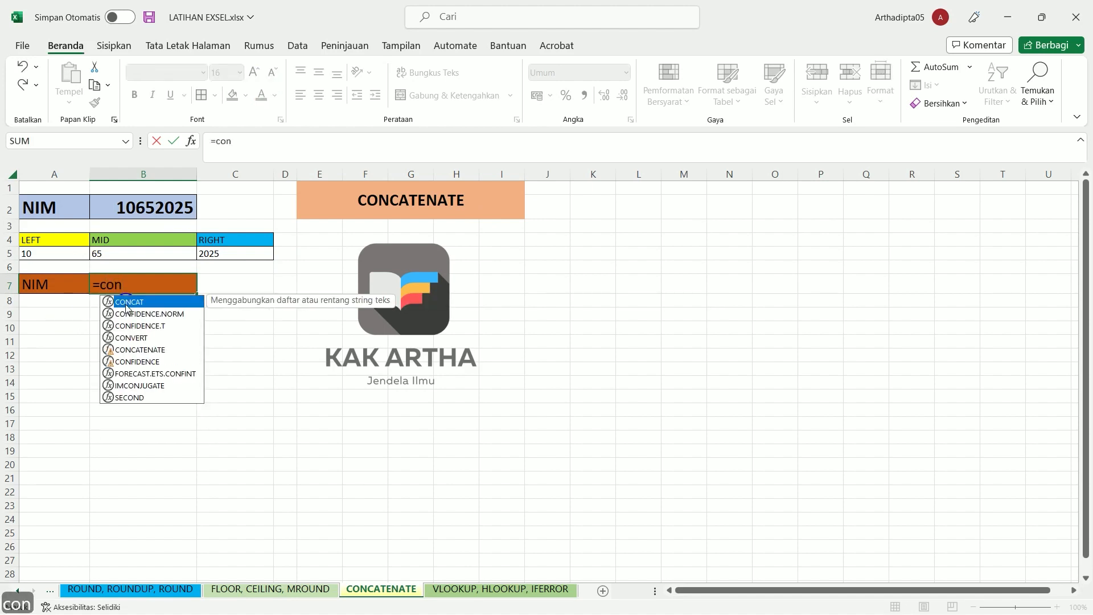
pyautogui.write('ca')
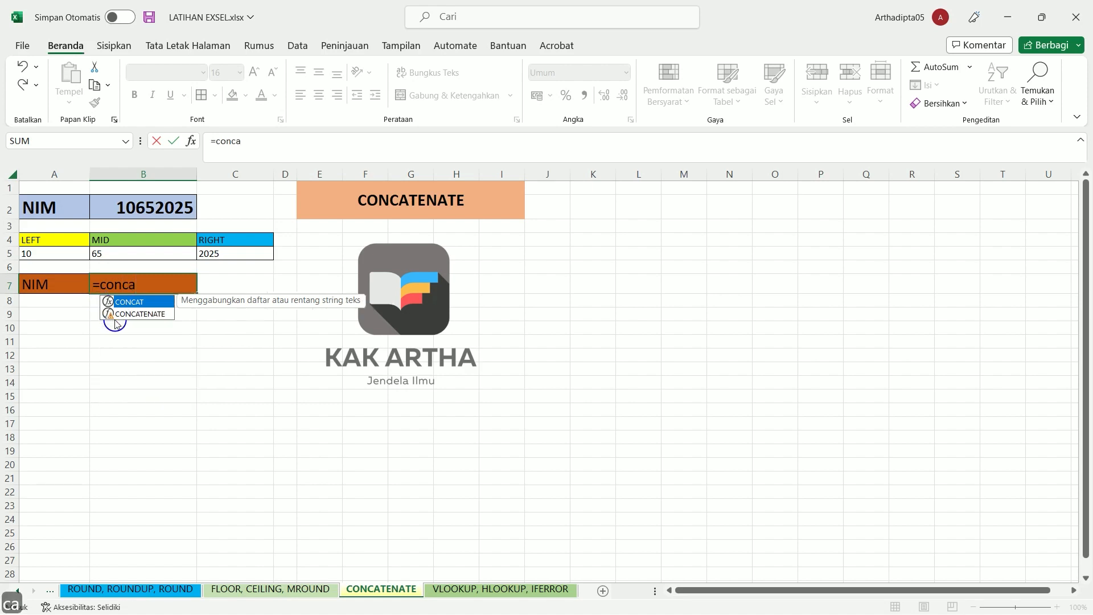
pyautogui.doubleClick(119, 314)
pyautogui.click(37, 251)
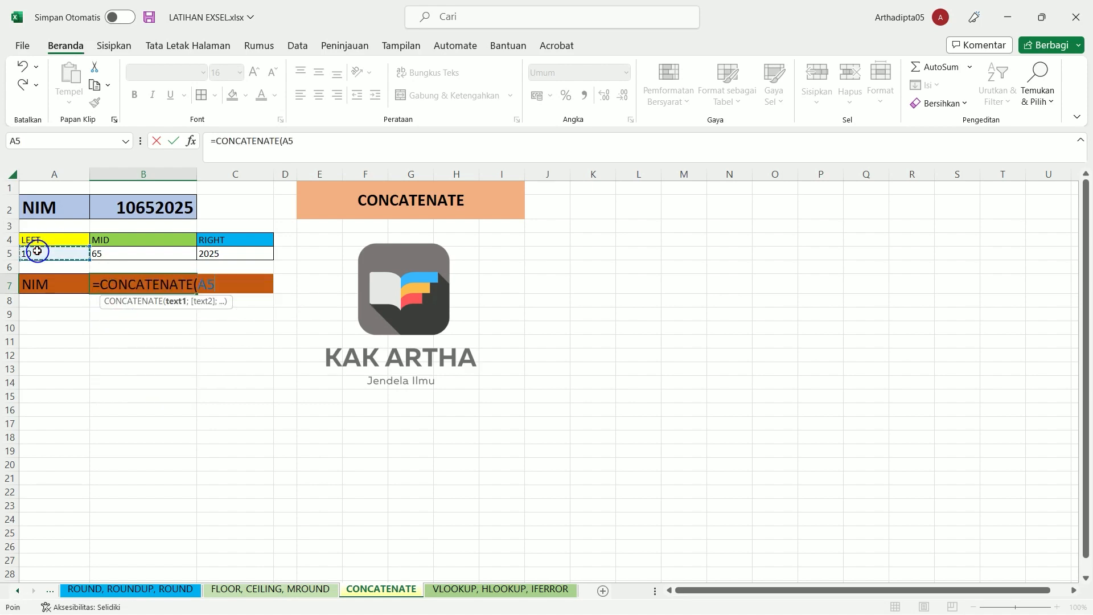
pyautogui.write(';')
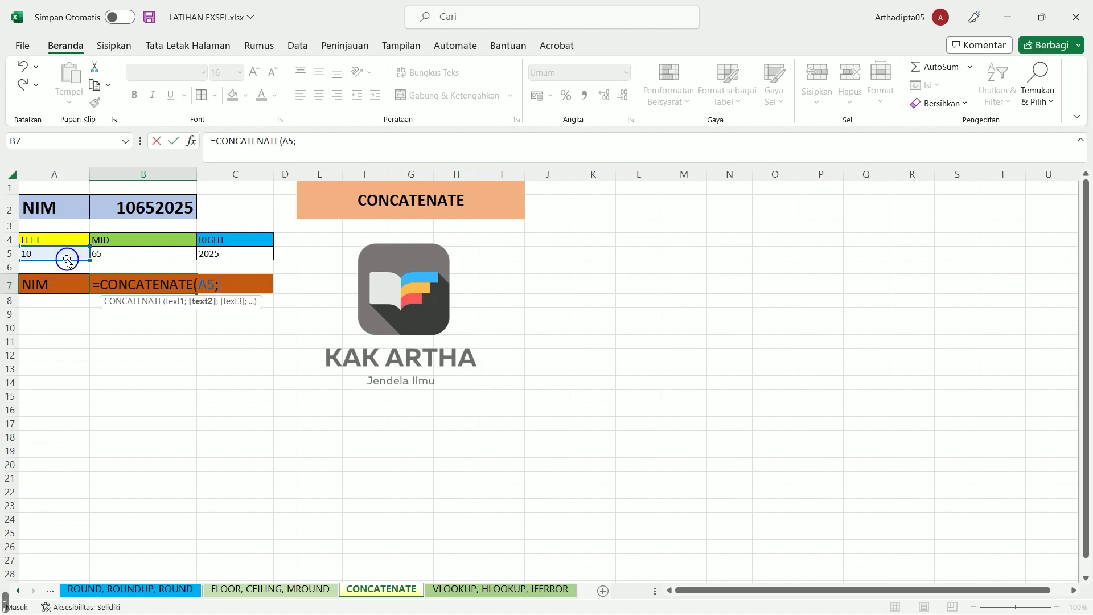
pyautogui.click(132, 254)
pyautogui.write(';')
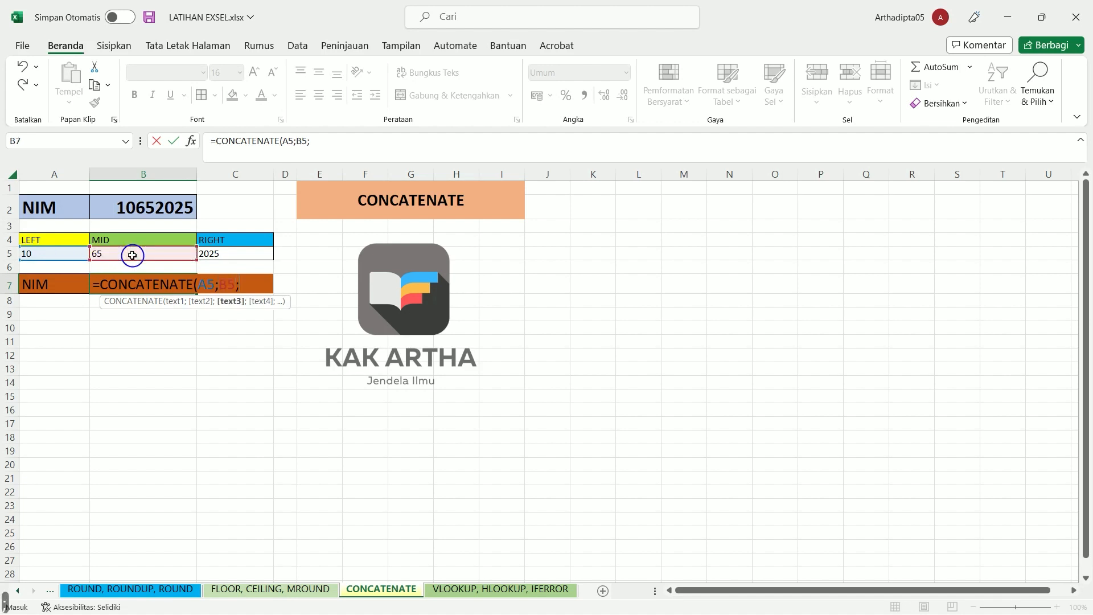
pyautogui.click(251, 255)
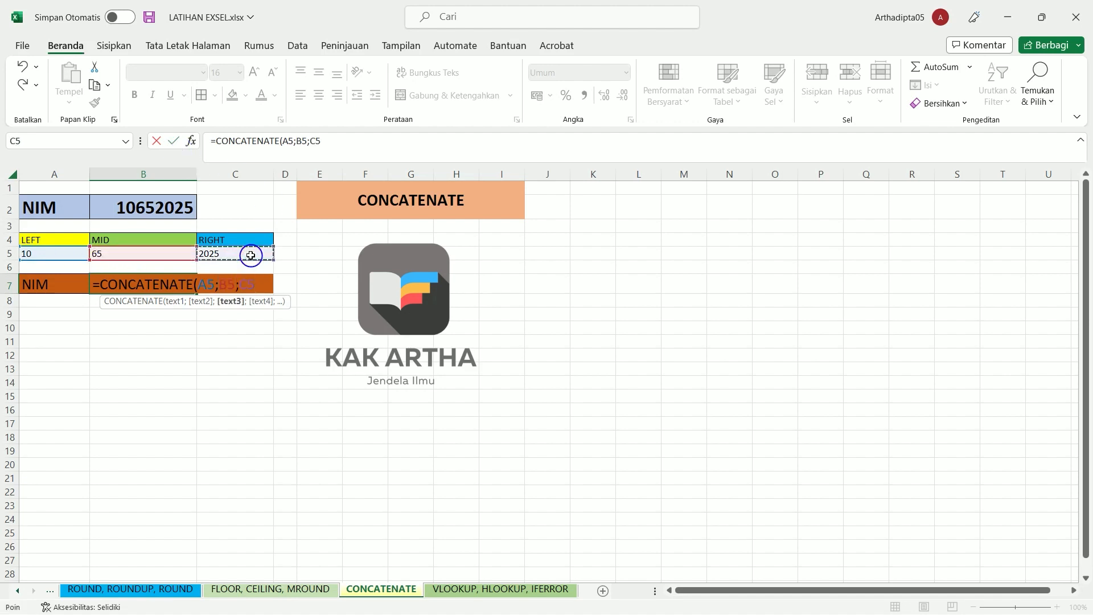
pyautogui.press('Return')
pyautogui.click(224, 316)
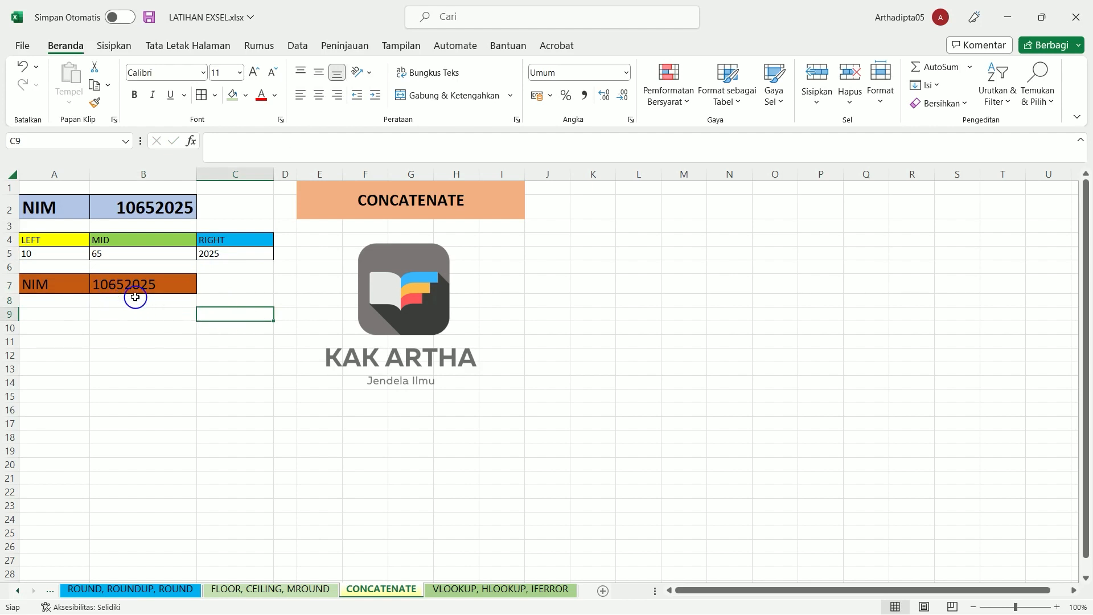
# Compare the joined NIM in B7 with the original in B2 and the parts in A5:C5
pyautogui.click(149, 203)
pyautogui.click(160, 281)
pyautogui.click(196, 211)
pyautogui.click(168, 286)
pyautogui.moveTo(27, 253); pyautogui.dragTo(262, 250)
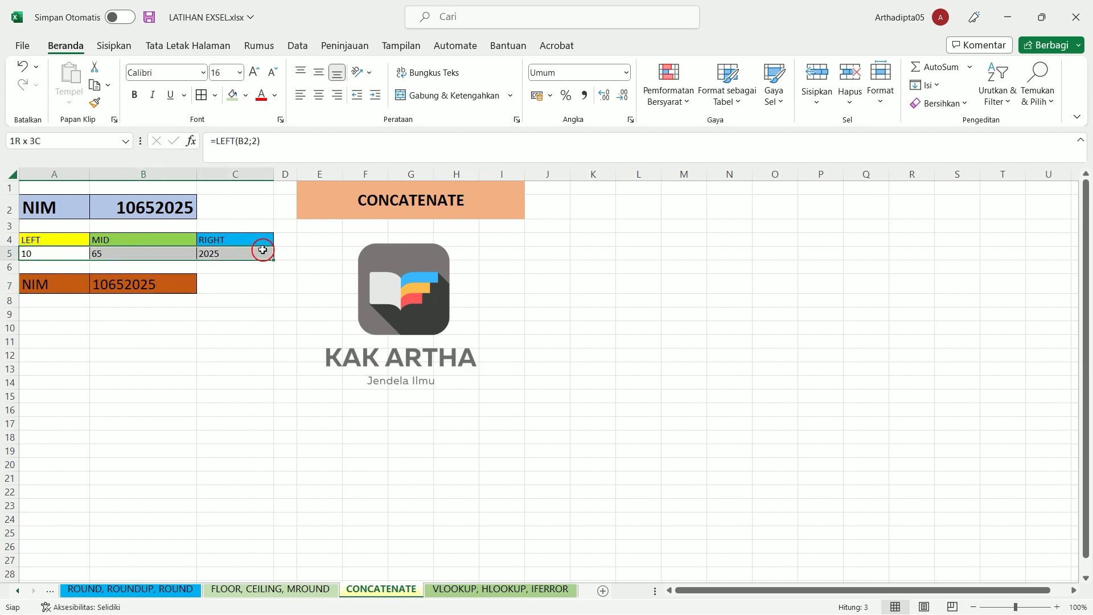
pyautogui.moveTo(263, 250); pyautogui.dragTo(263, 250)
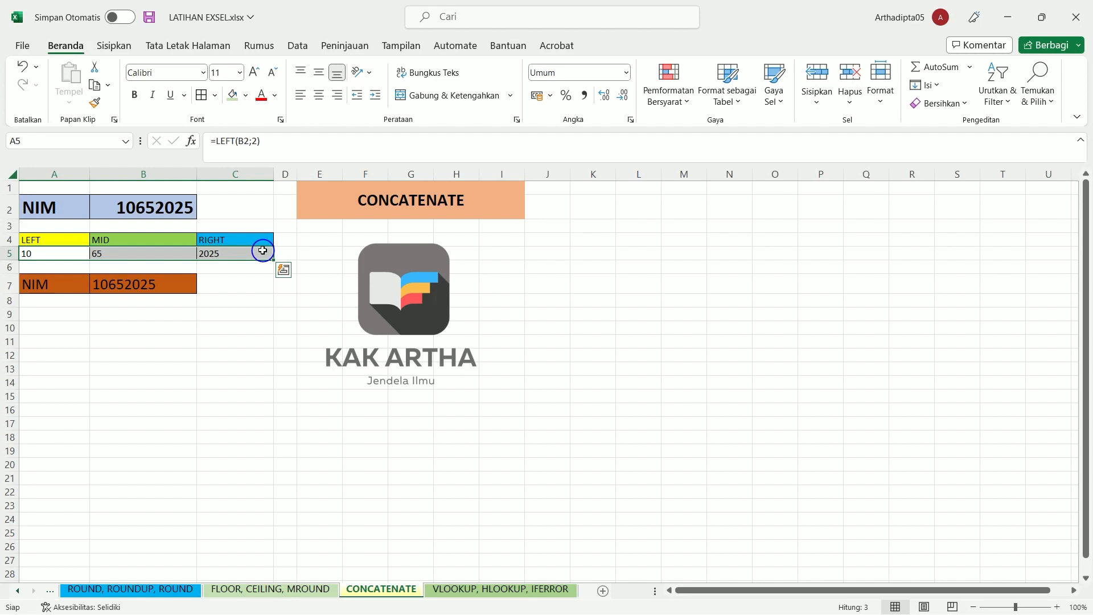
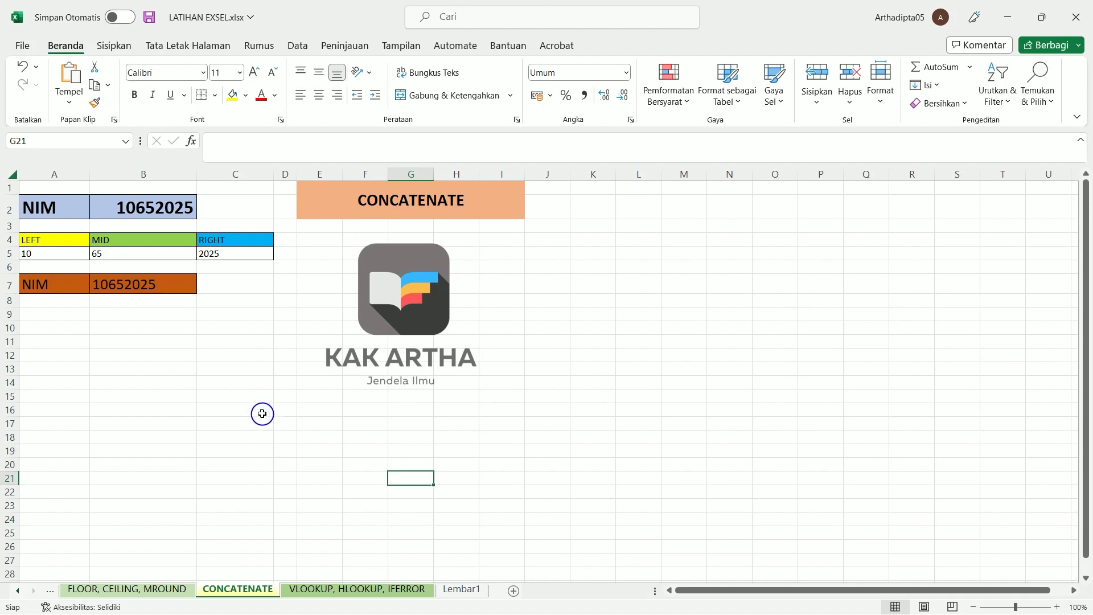
# Open the VLOOKUP, HLOOKUP, IFERROR sheet and examine the vertical and horizontal Tabel Bantu helper tables
pyautogui.click(329, 589)
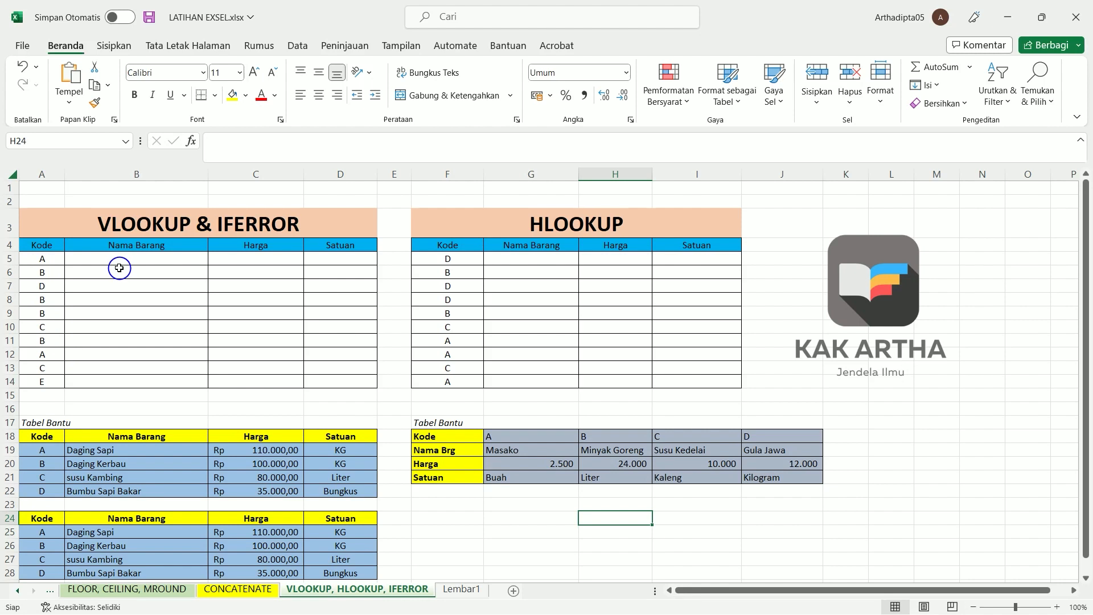
pyautogui.moveTo(34, 436); pyautogui.dragTo(330, 490)
pyautogui.moveTo(231, 550); pyautogui.dragTo(318, 571)
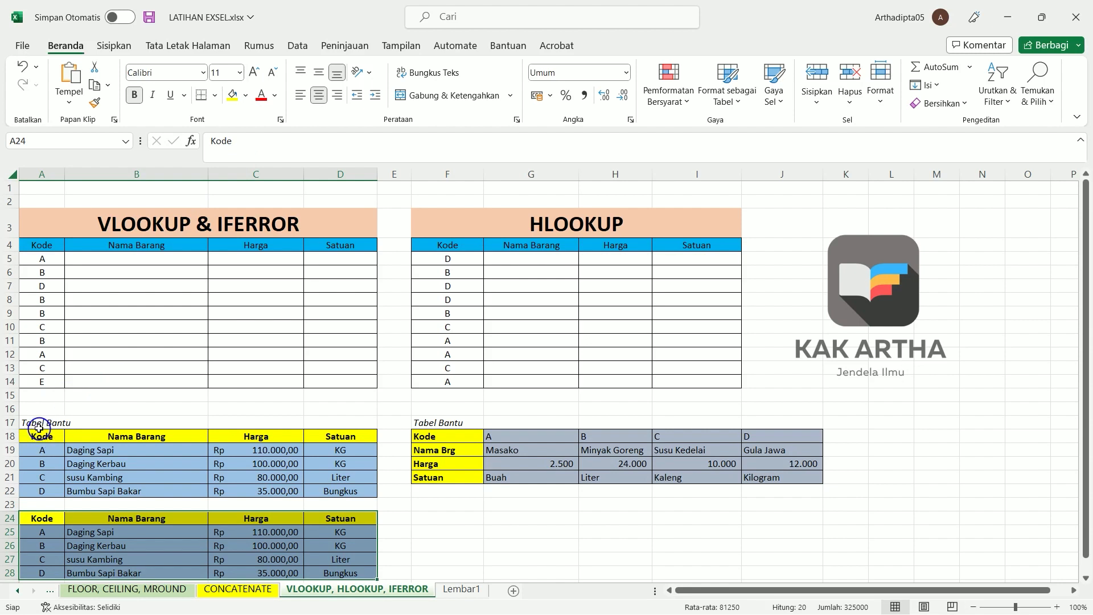
pyautogui.moveTo(35, 436); pyautogui.dragTo(327, 109)
pyautogui.scroll(12, 313, 339)
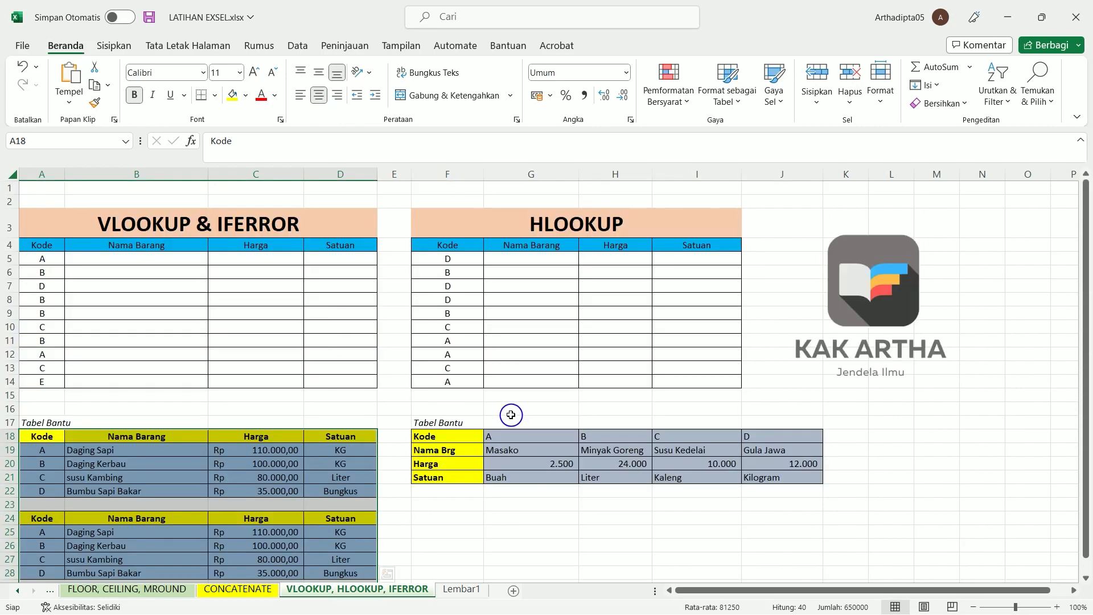
pyautogui.click(474, 409)
pyautogui.moveTo(425, 437); pyautogui.dragTo(790, 475)
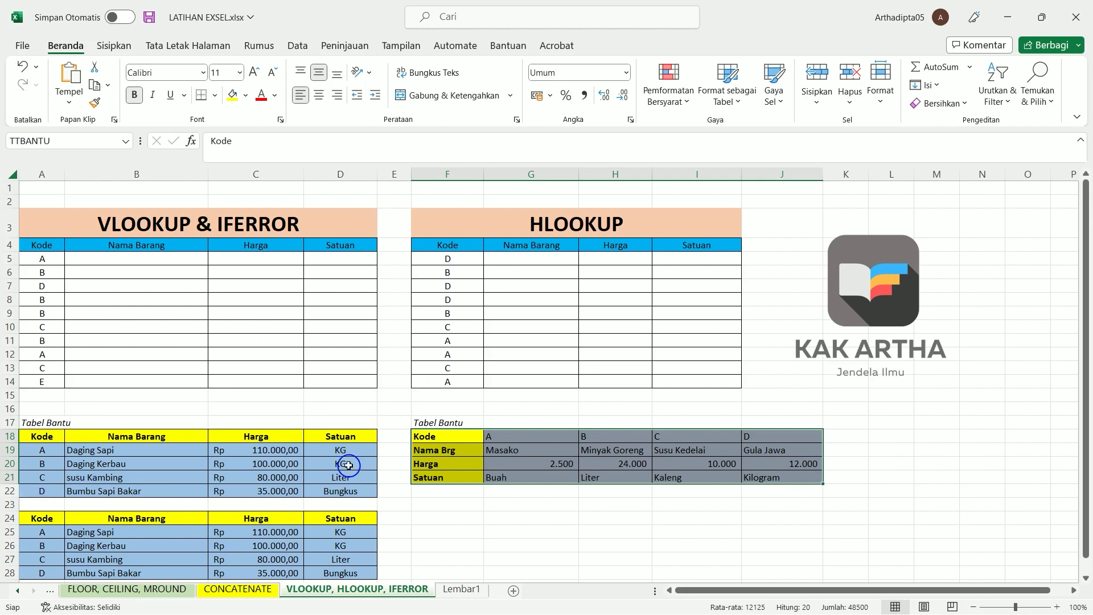
pyautogui.click(511, 457)
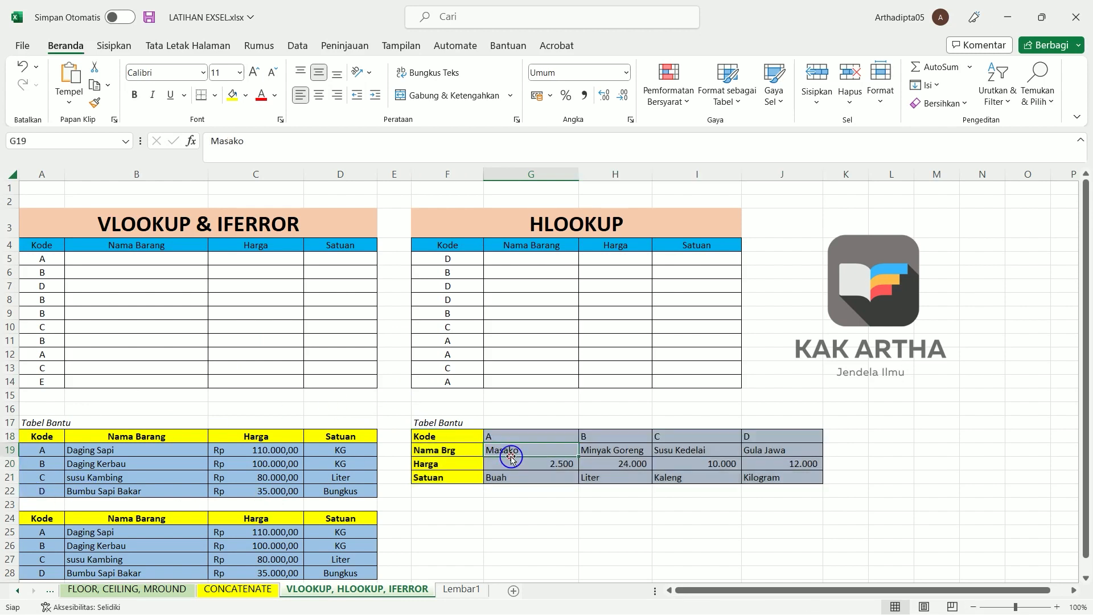
# Enter a VLOOKUP formula in B5 that finds A5 in $A$24:$D$28 and returns column 2 with range lookup 0
pyautogui.doubleClick(95, 262)
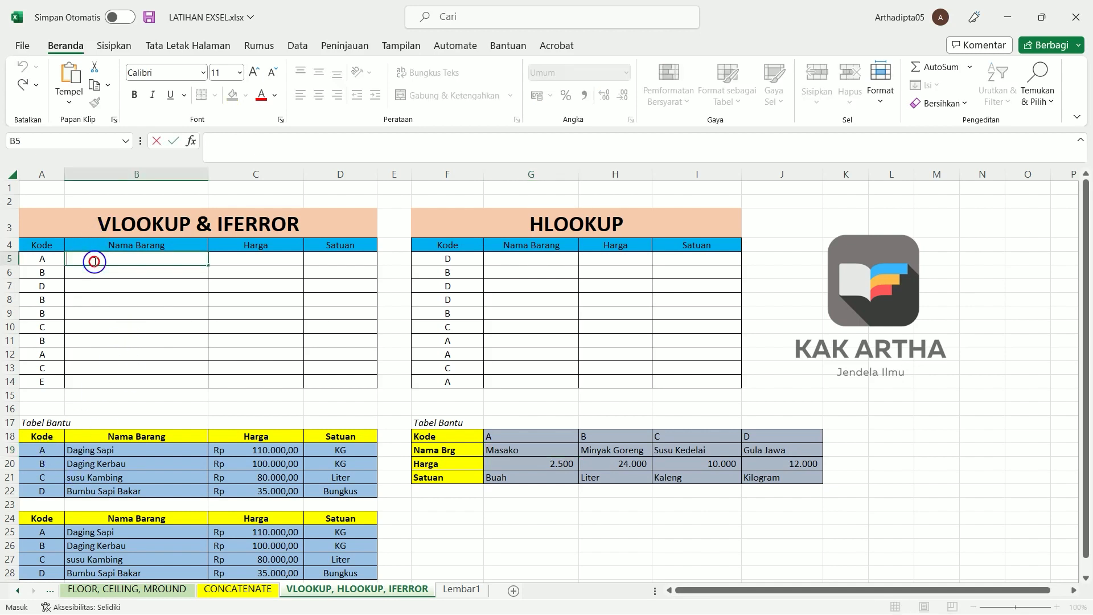
pyautogui.write('=v')
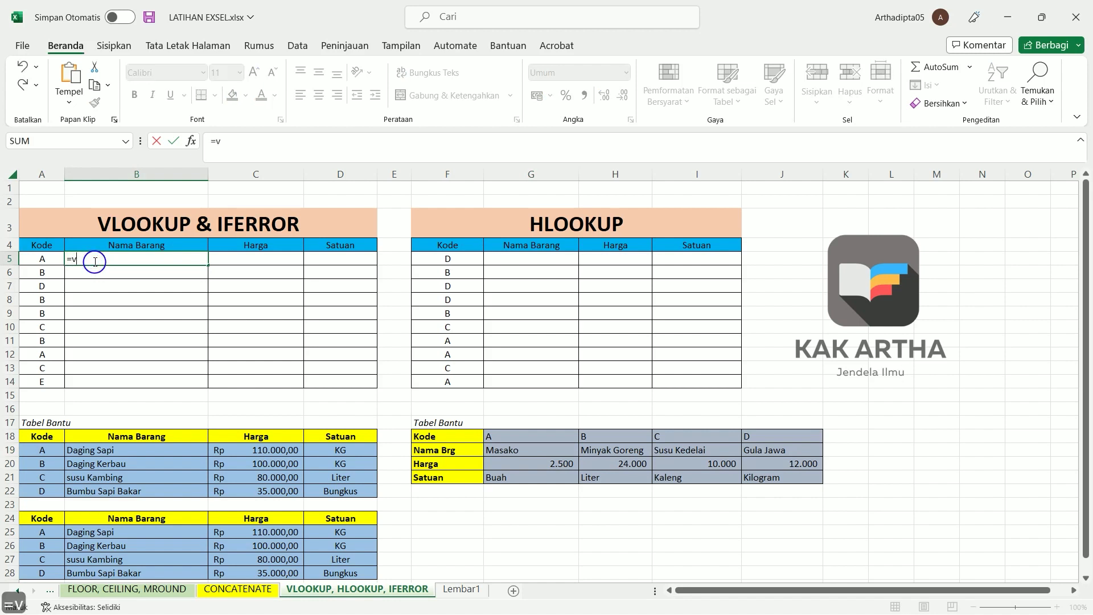
pyautogui.write('lo')
pyautogui.doubleClick(100, 273)
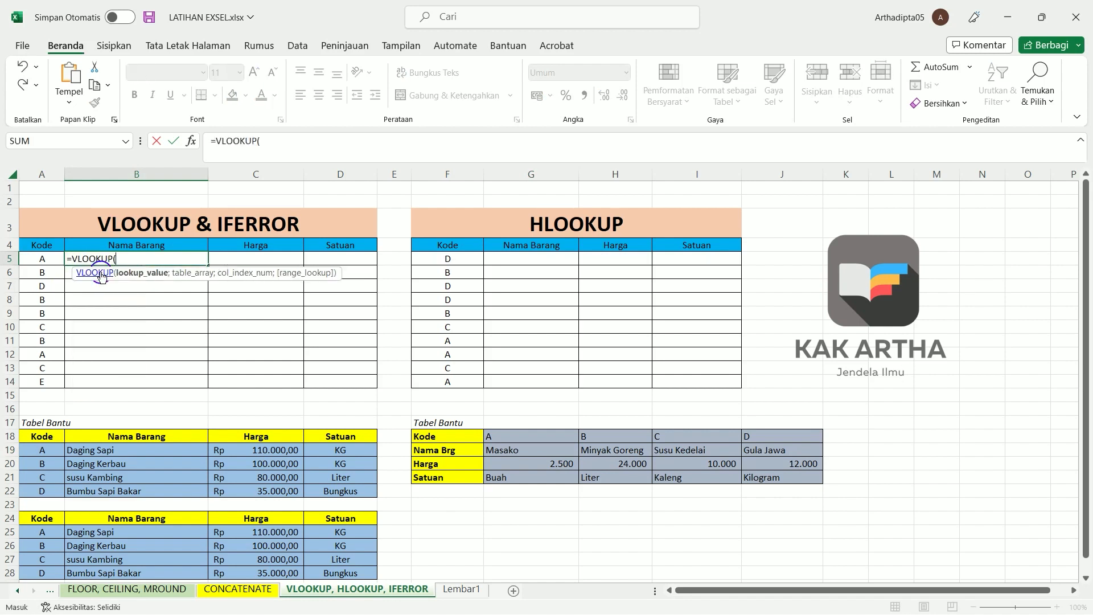
pyautogui.click(51, 259)
pyautogui.write(';')
pyautogui.moveTo(40, 519); pyautogui.dragTo(342, 570)
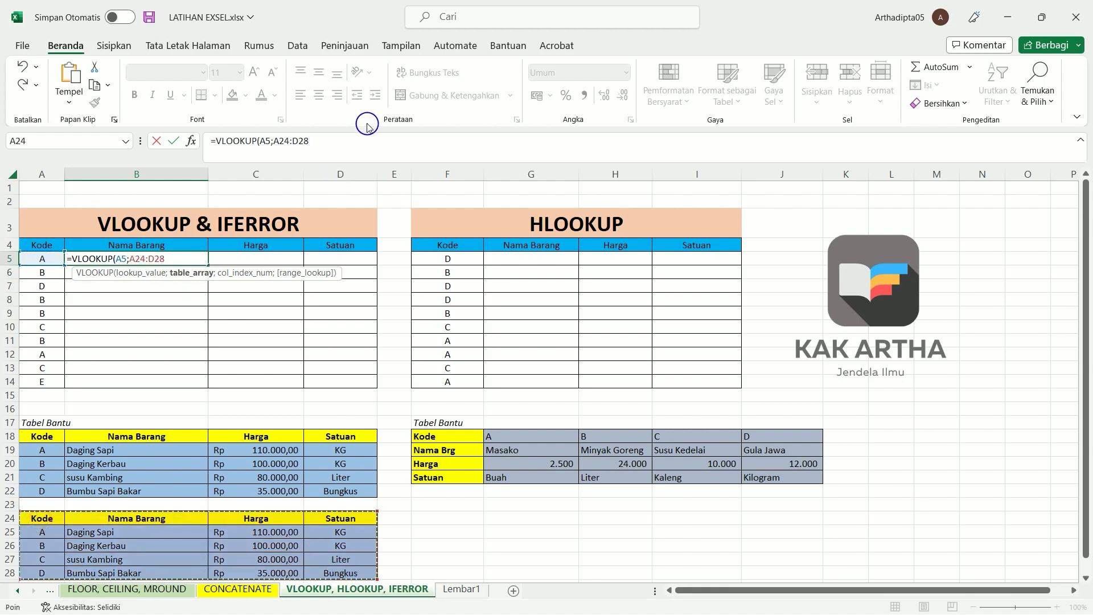
pyautogui.press('F4')
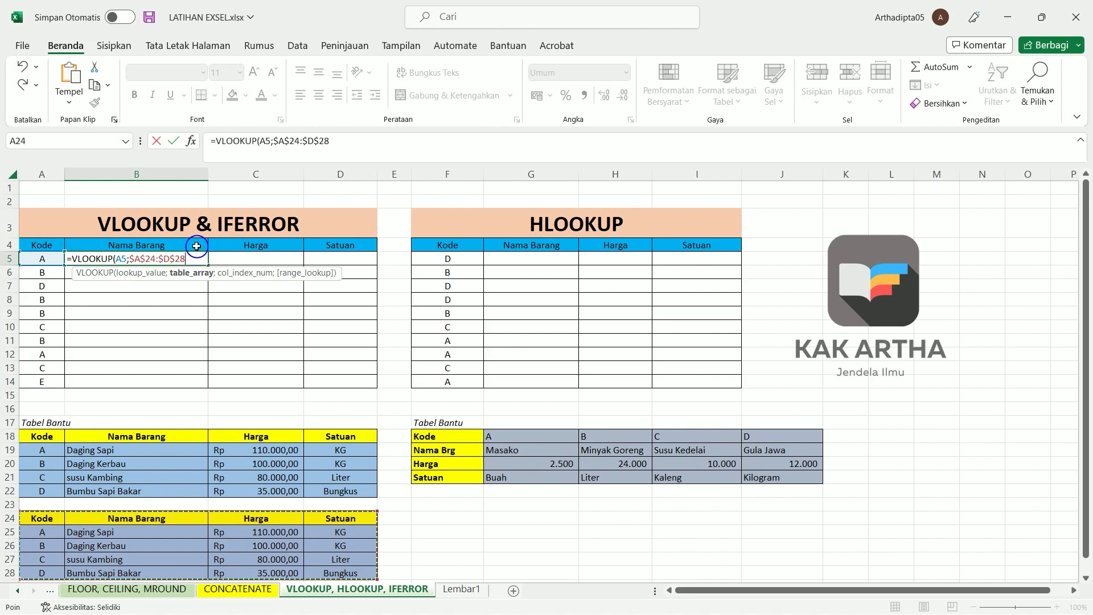
pyautogui.write(';2')
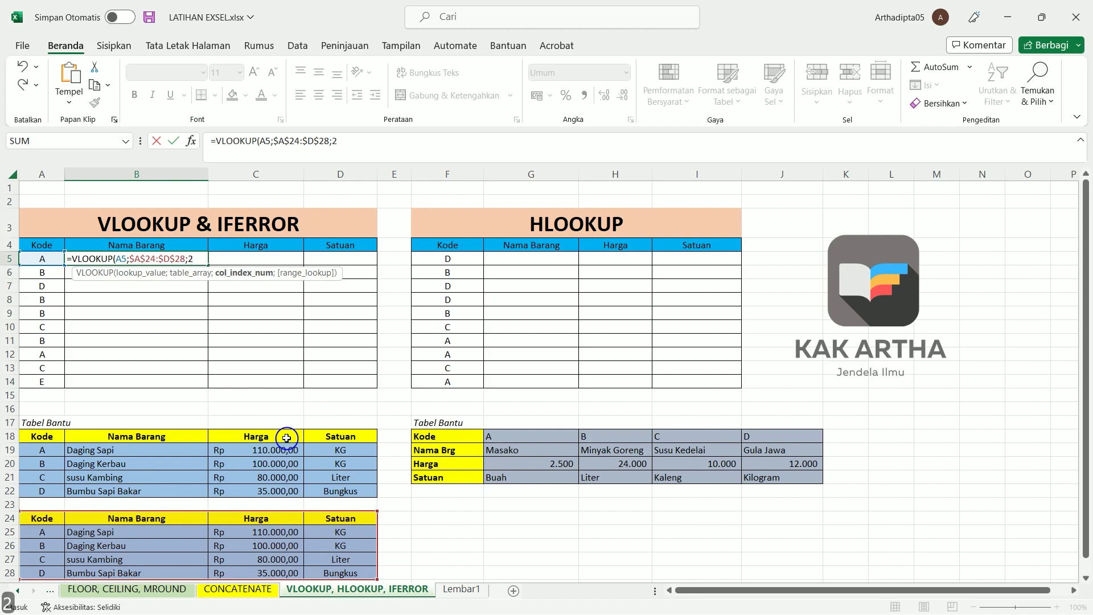
pyautogui.write(';')
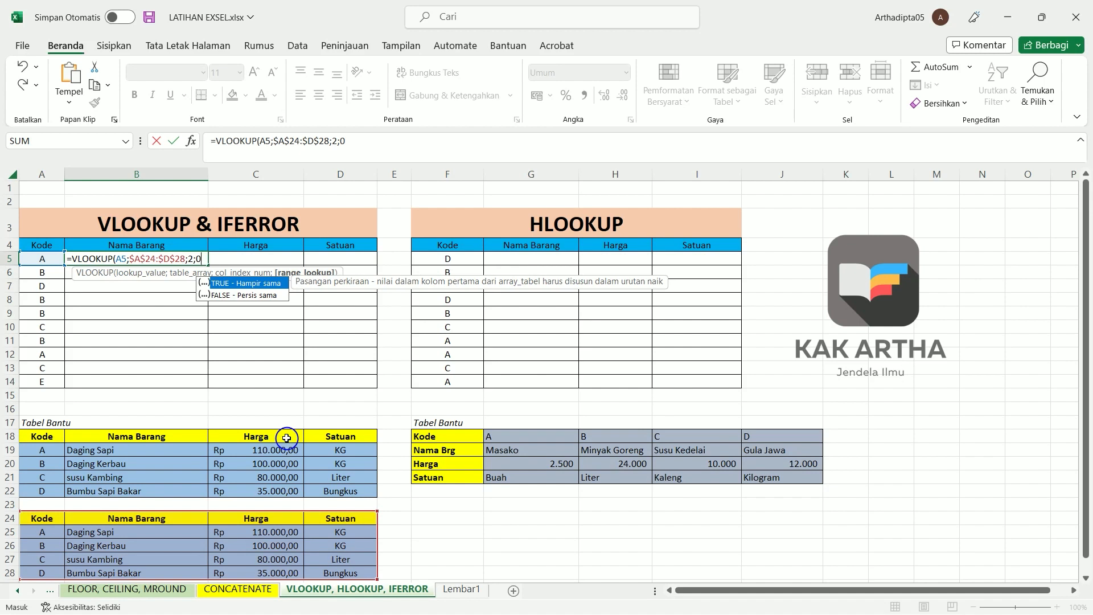
pyautogui.write('0')
pyautogui.press('Return')
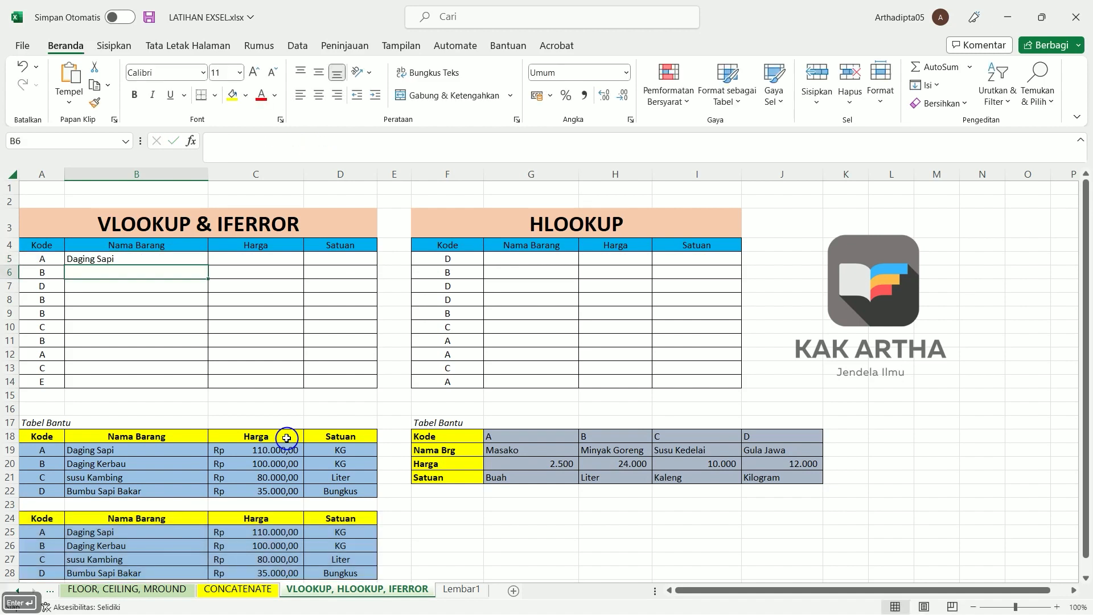
# Fill the Nama Barang VLOOKUP formula from B5 down to B14 and check the code in A14
pyautogui.click(152, 262)
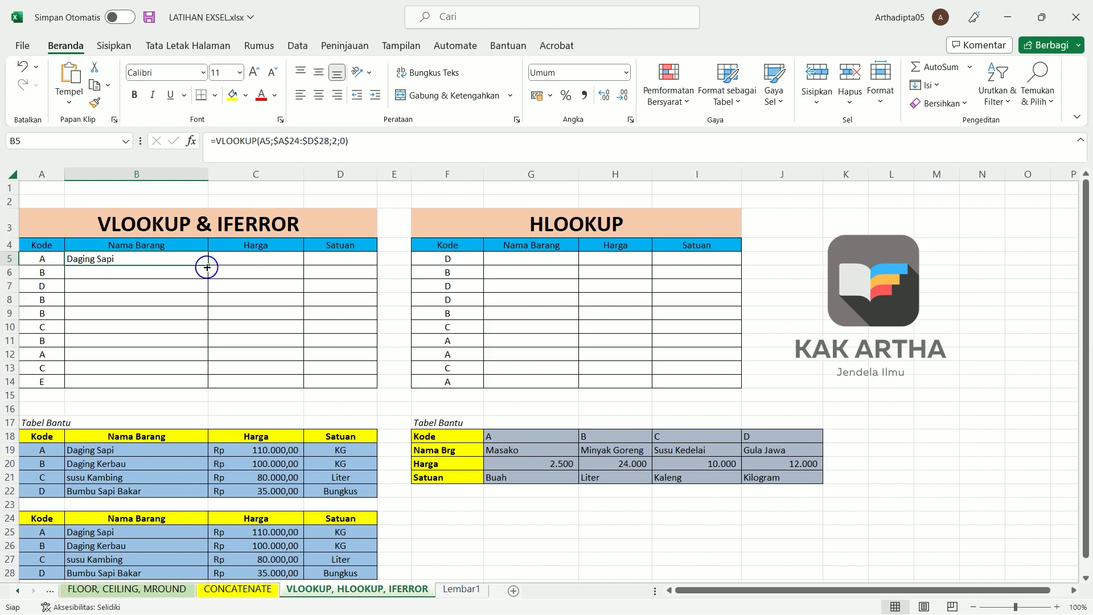
pyautogui.doubleClick(208, 264)
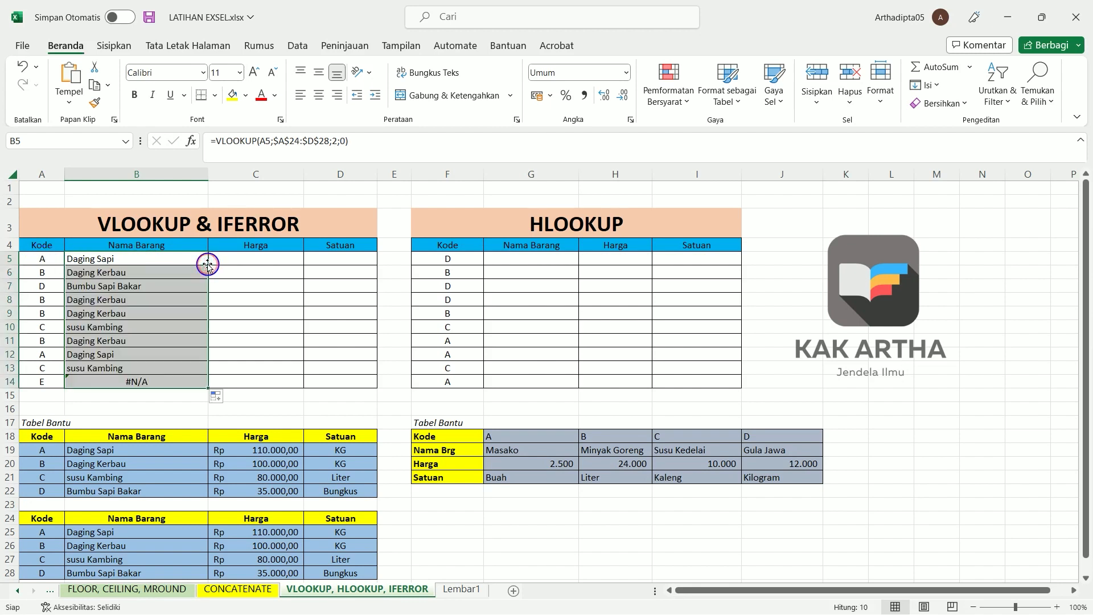
pyautogui.click(49, 385)
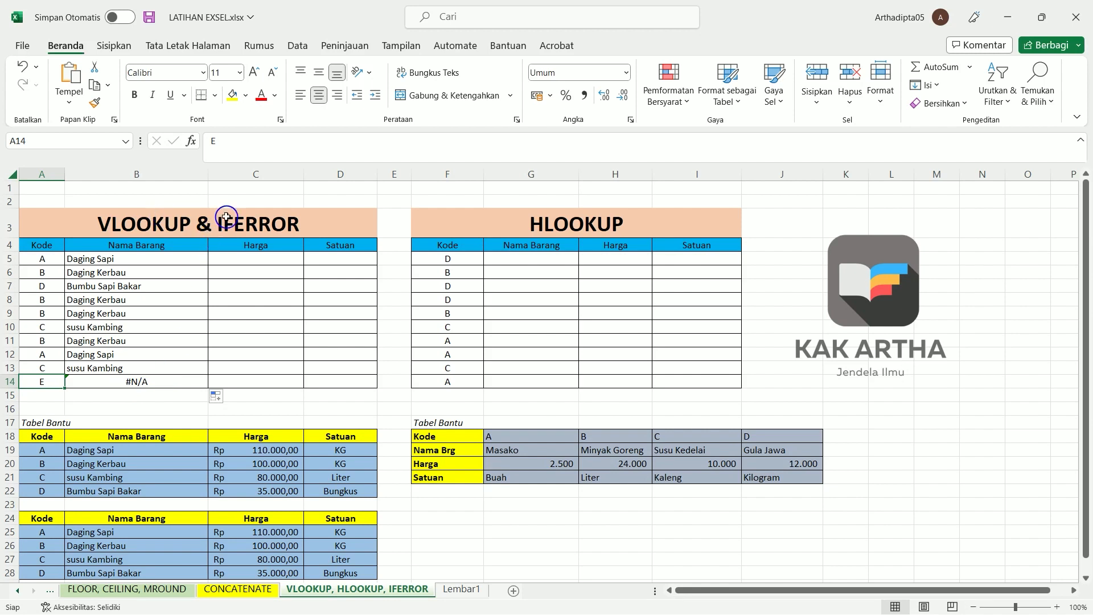
pyautogui.click(152, 256)
# Fill Harga C5:C14 with a VLOOKUP formula that finds the Kode in the named range Belajar, returning column 3 with range lookup 0
pyautogui.doubleClick(246, 256)
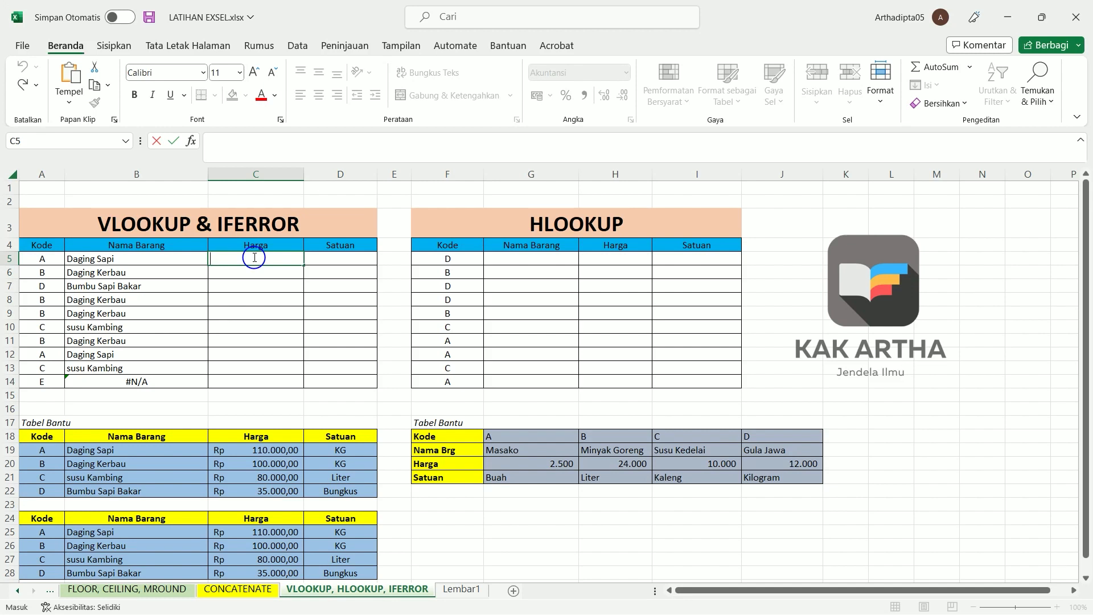
pyautogui.write('=vlo')
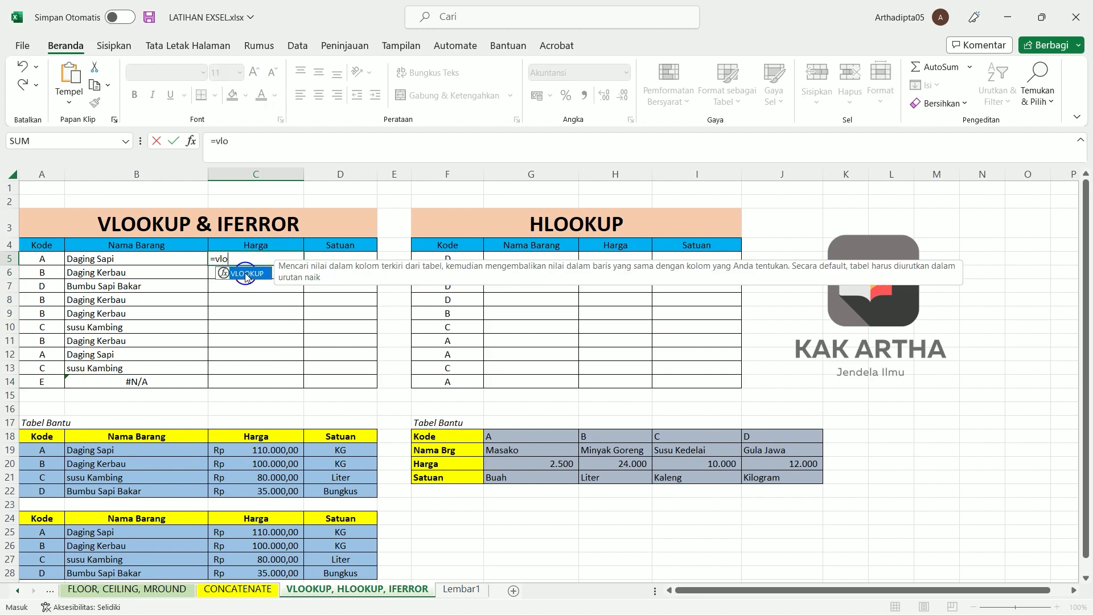
pyautogui.doubleClick(246, 273)
pyautogui.click(42, 259)
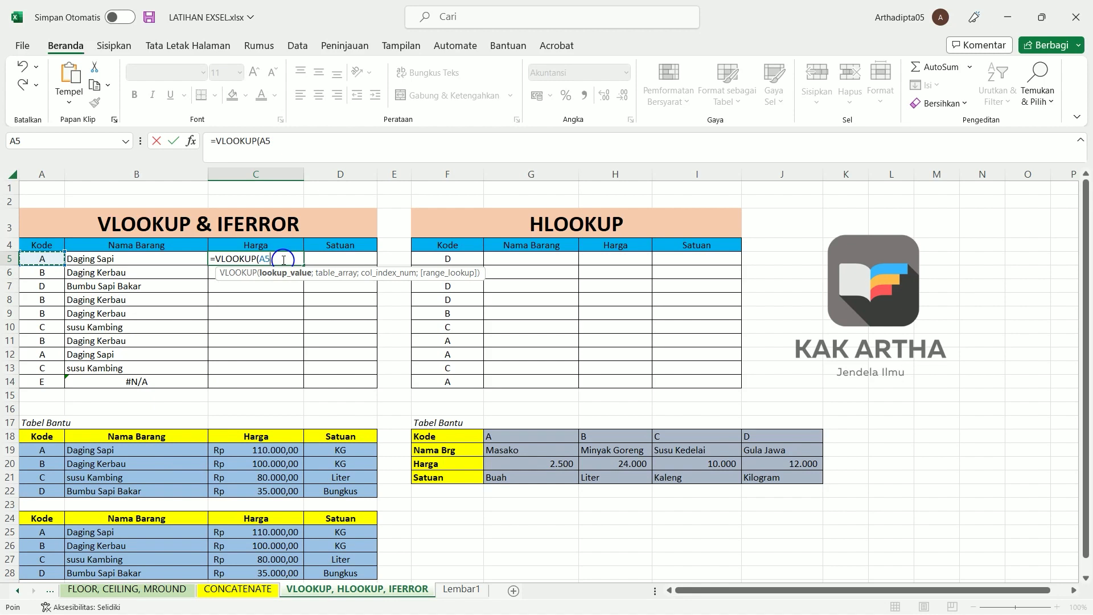
pyautogui.write(';')
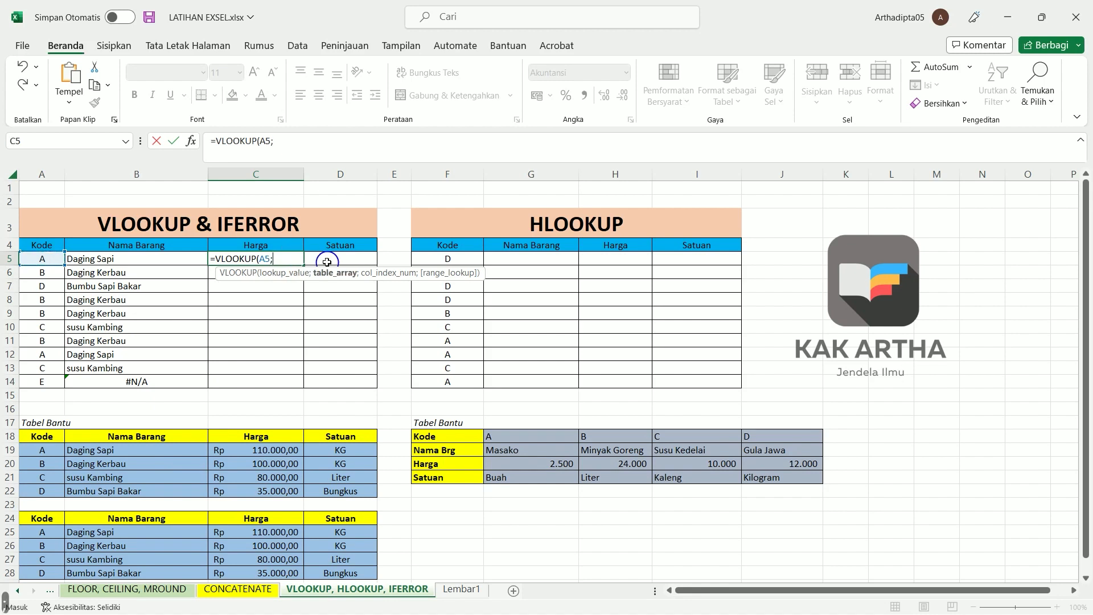
pyautogui.write('be')
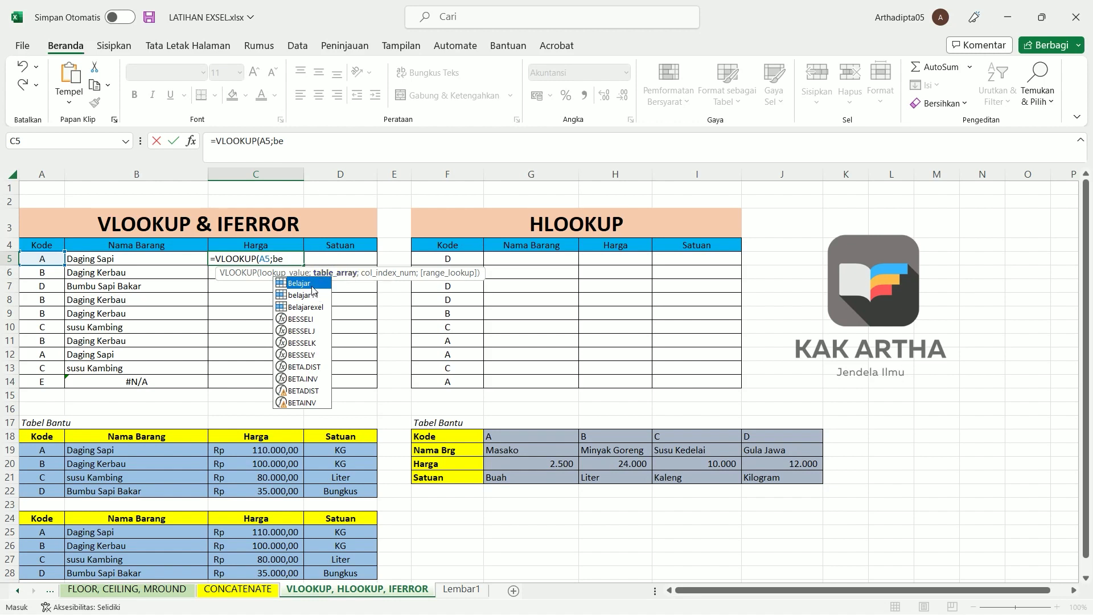
pyautogui.press('Tab')
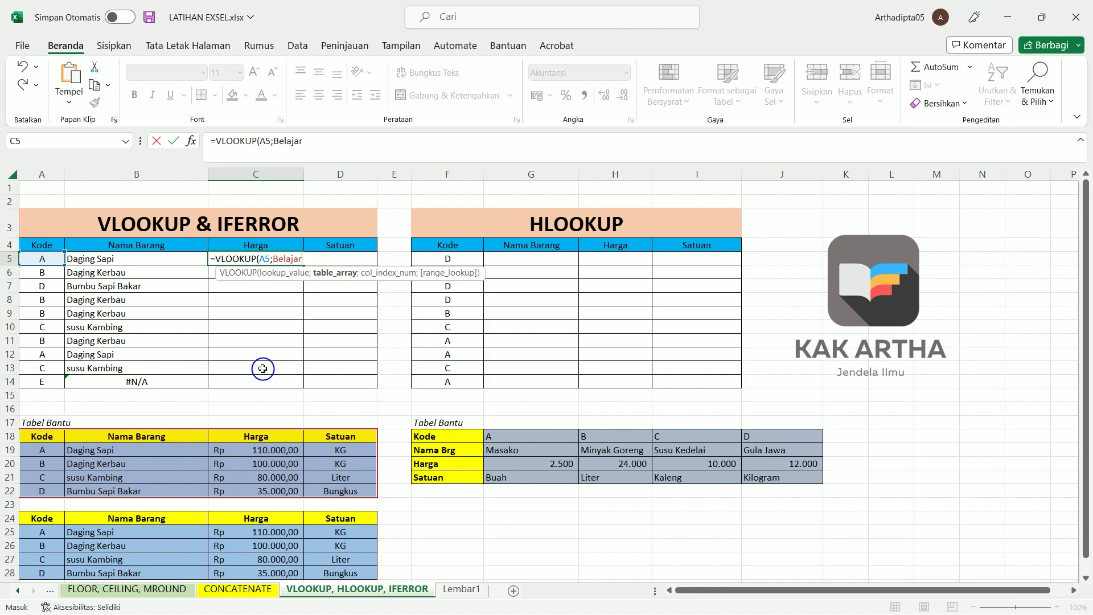
pyautogui.write(';')
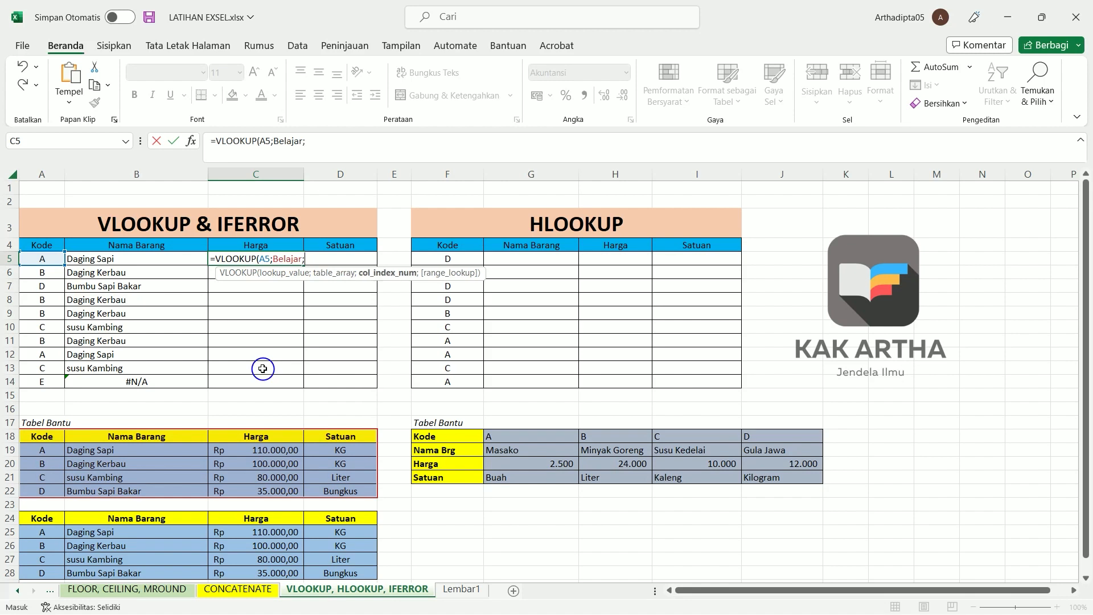
pyautogui.write('3;')
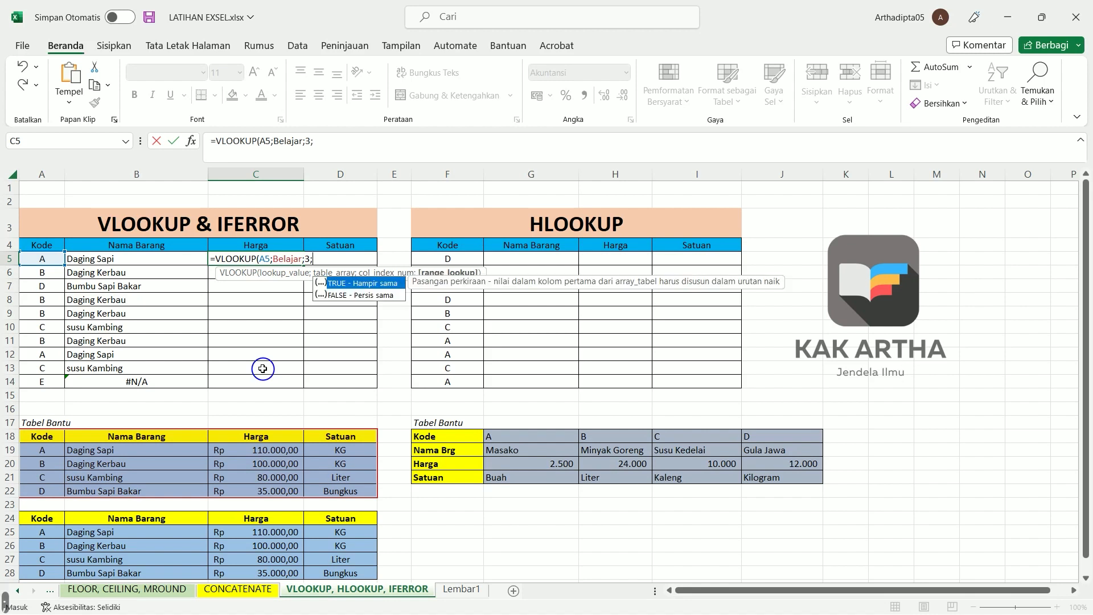
pyautogui.write('0')
pyautogui.press('Return')
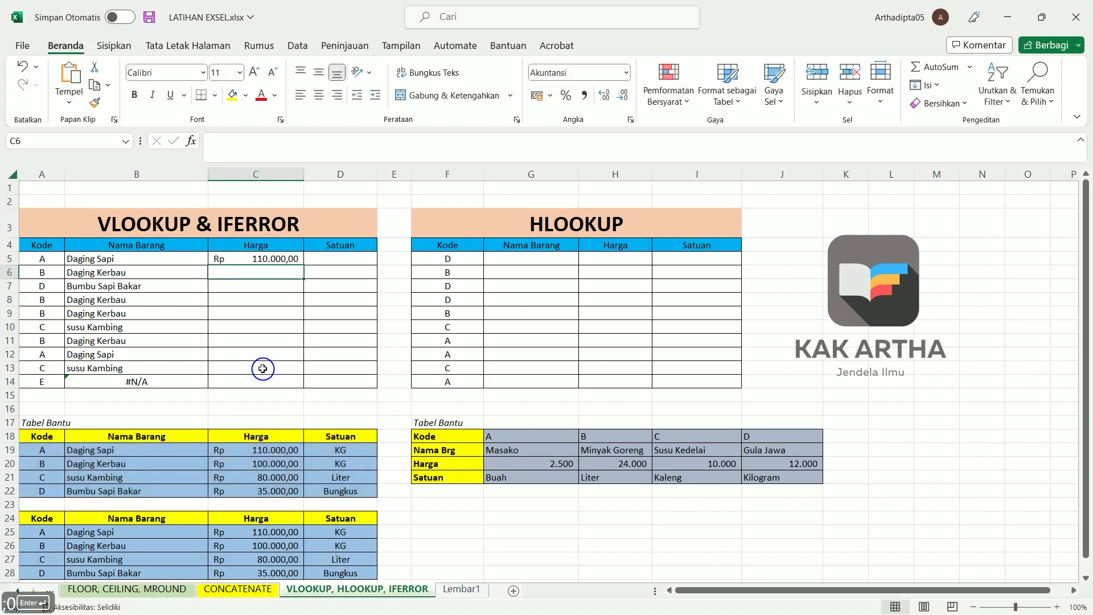
pyautogui.click(289, 259)
pyautogui.moveTo(305, 264); pyautogui.dragTo(293, 384)
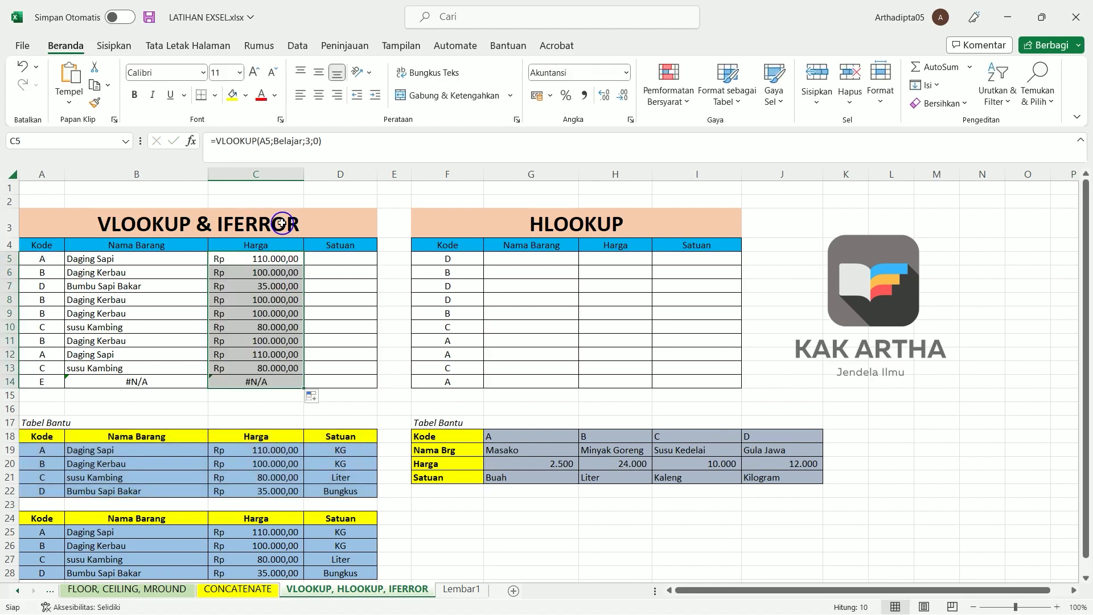
# Check whether the vertical helper tables A24:D28 and A18:D22 have range names
pyautogui.scroll(-1, 298, 478)
pyautogui.moveTo(34, 478); pyautogui.dragTo(318, 531)
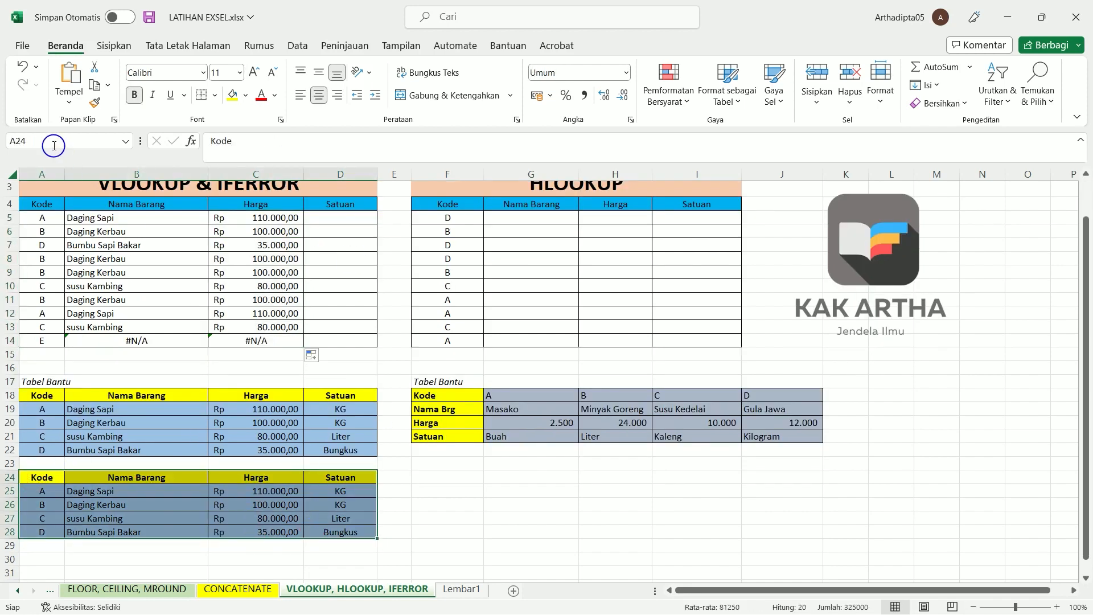
pyautogui.moveTo(39, 395); pyautogui.dragTo(342, 448)
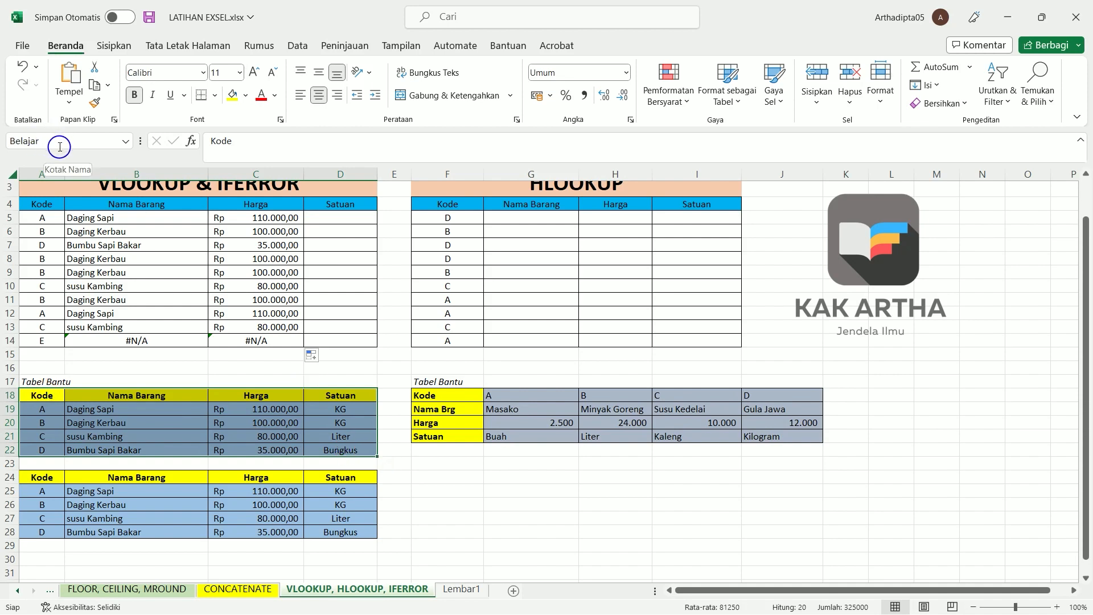
# Name the second vertical helper table A24:D28 BELAJARKAK and reselect it to check the name
pyautogui.moveTo(37, 477); pyautogui.dragTo(342, 532)
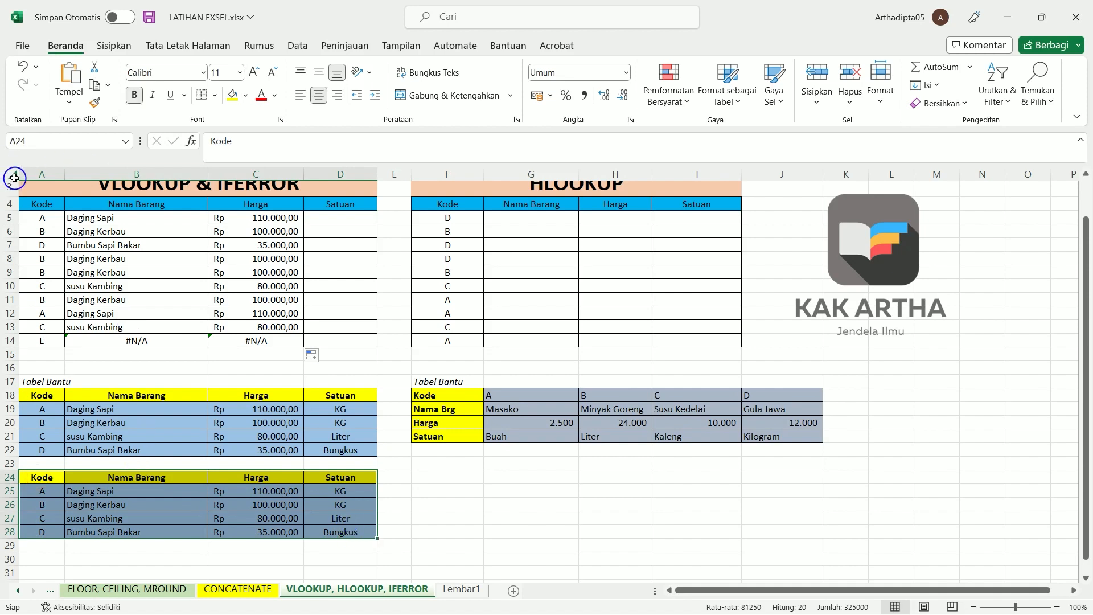
pyautogui.click(53, 144)
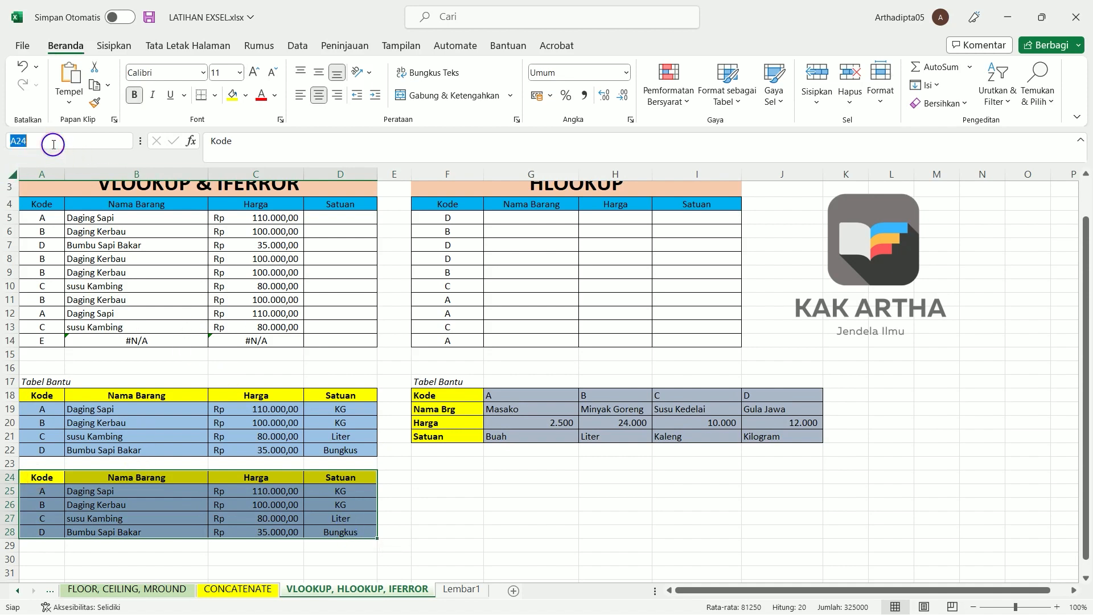
pyautogui.write('BELAJARKA')
pyautogui.press('BackSpace')
pyautogui.press('BackSpace')
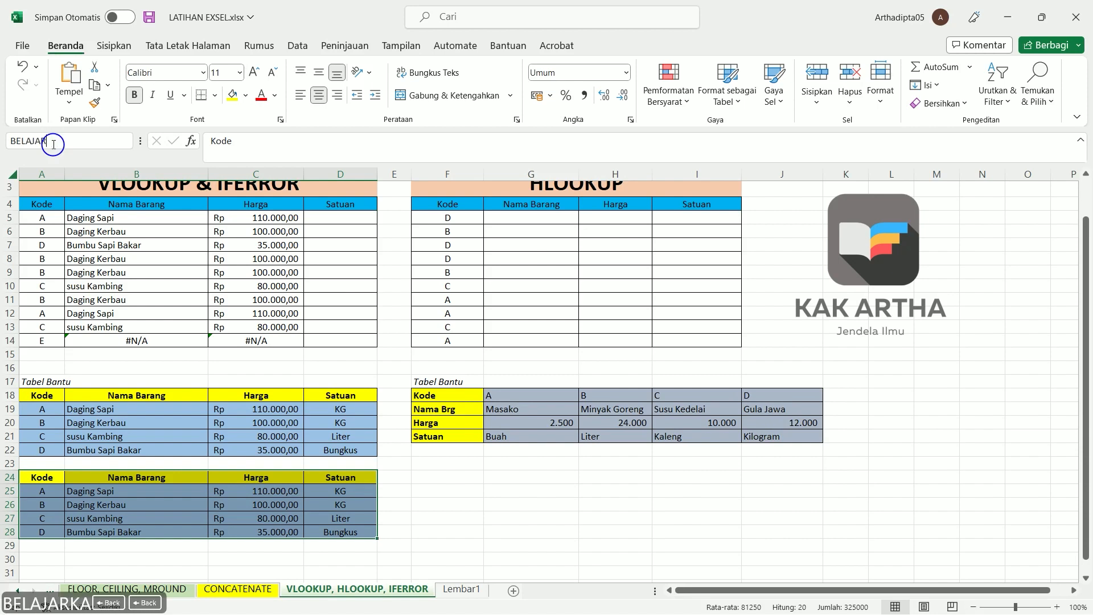
pyautogui.write('KAK')
pyautogui.press('Return')
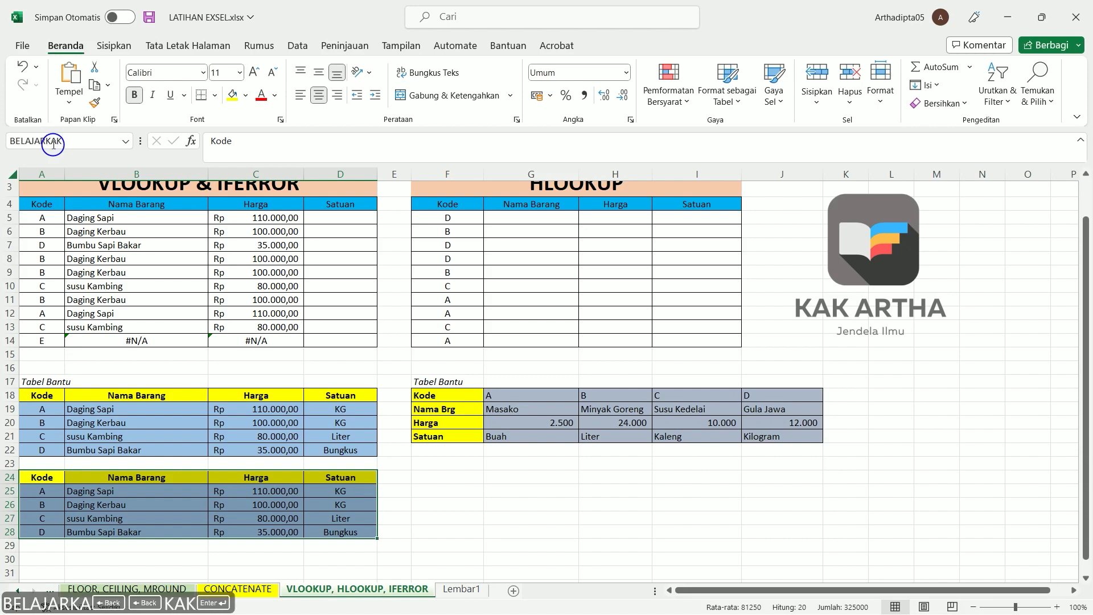
pyautogui.click(433, 505)
pyautogui.moveTo(33, 479); pyautogui.dragTo(334, 530)
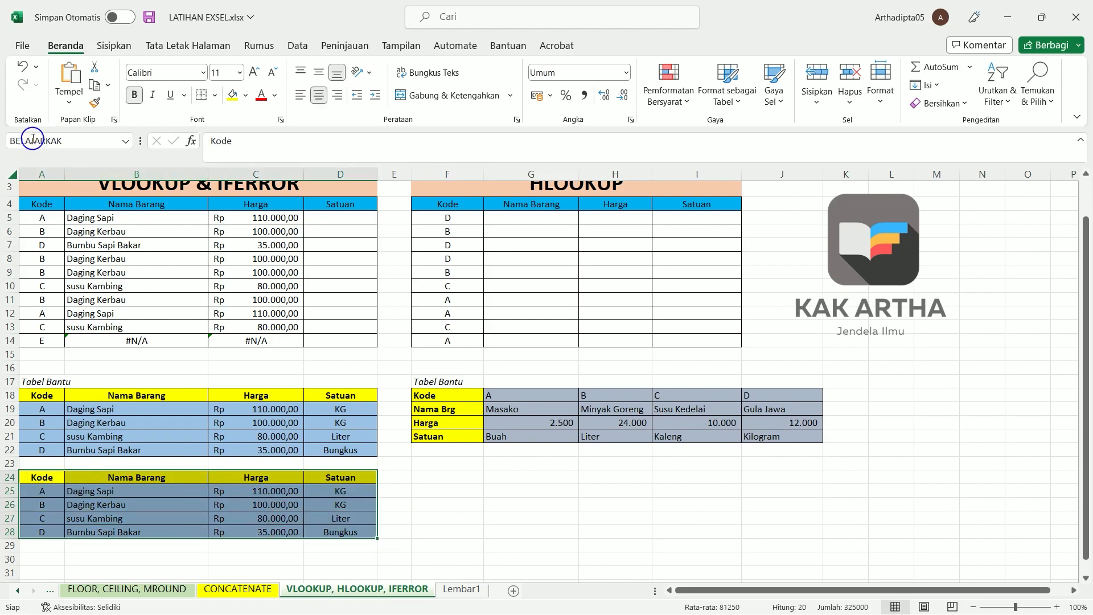
pyautogui.scroll(1, 381, 407)
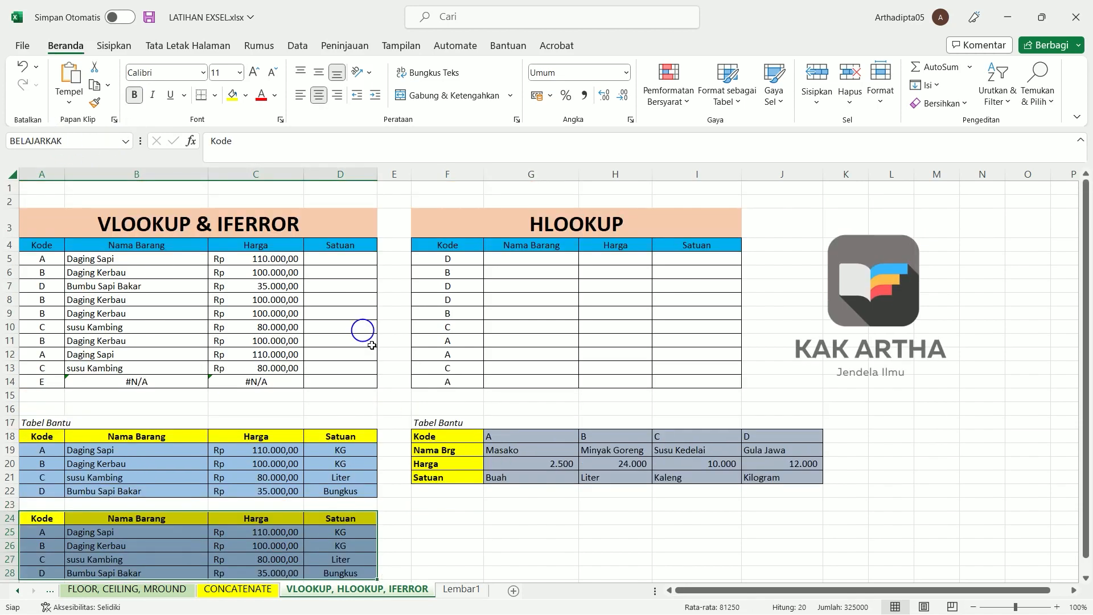
# Check the range name assigned to the horizontal helper table F18:J21
pyautogui.click(330, 258)
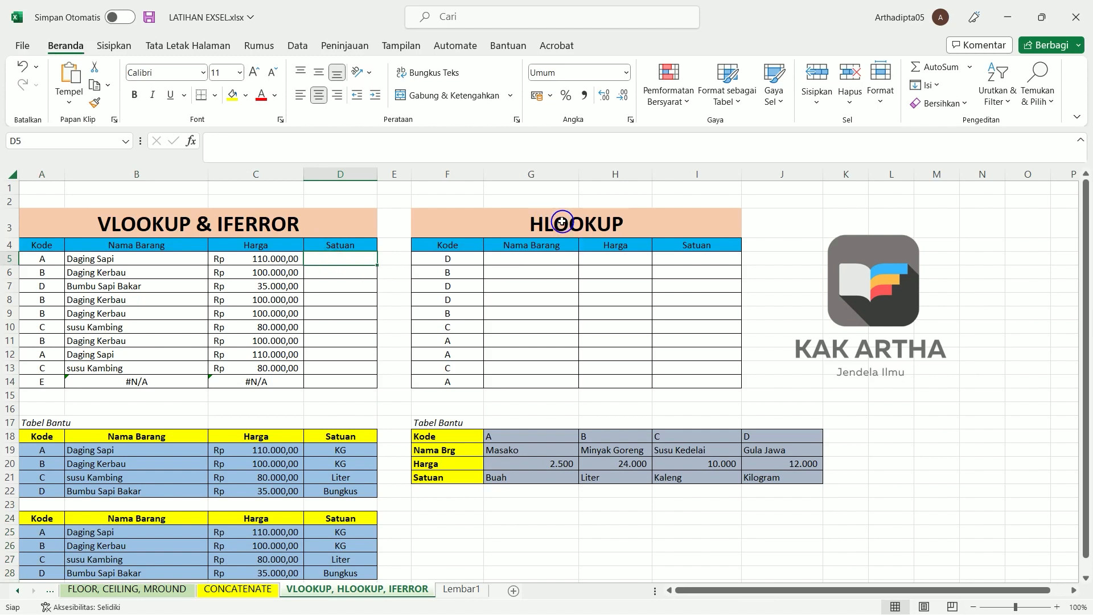
pyautogui.click(534, 255)
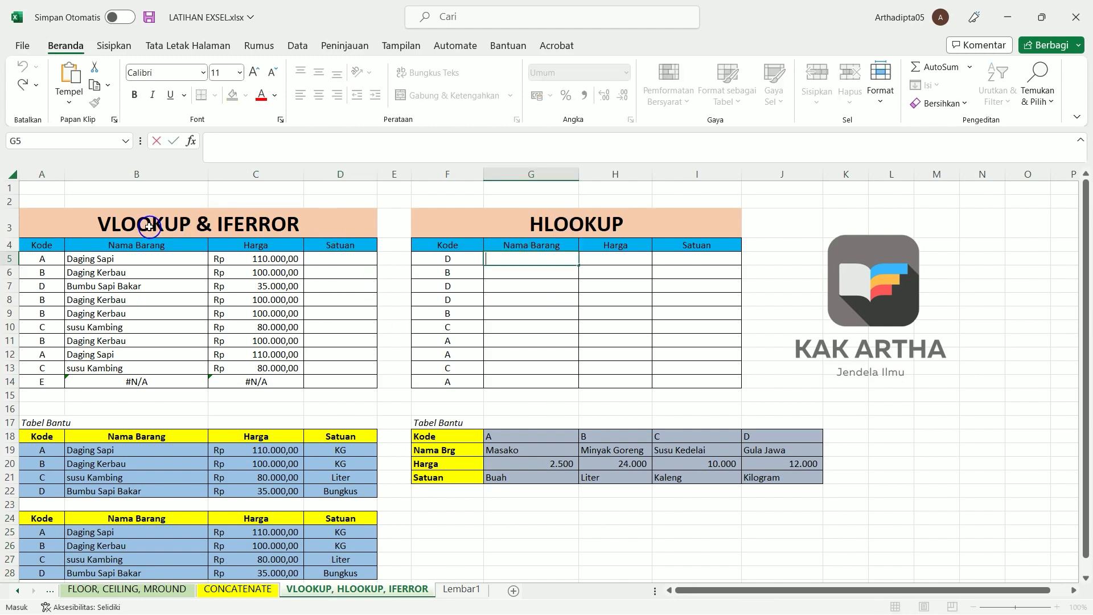
pyautogui.moveTo(442, 443); pyautogui.dragTo(819, 476)
pyautogui.click(13, 141)
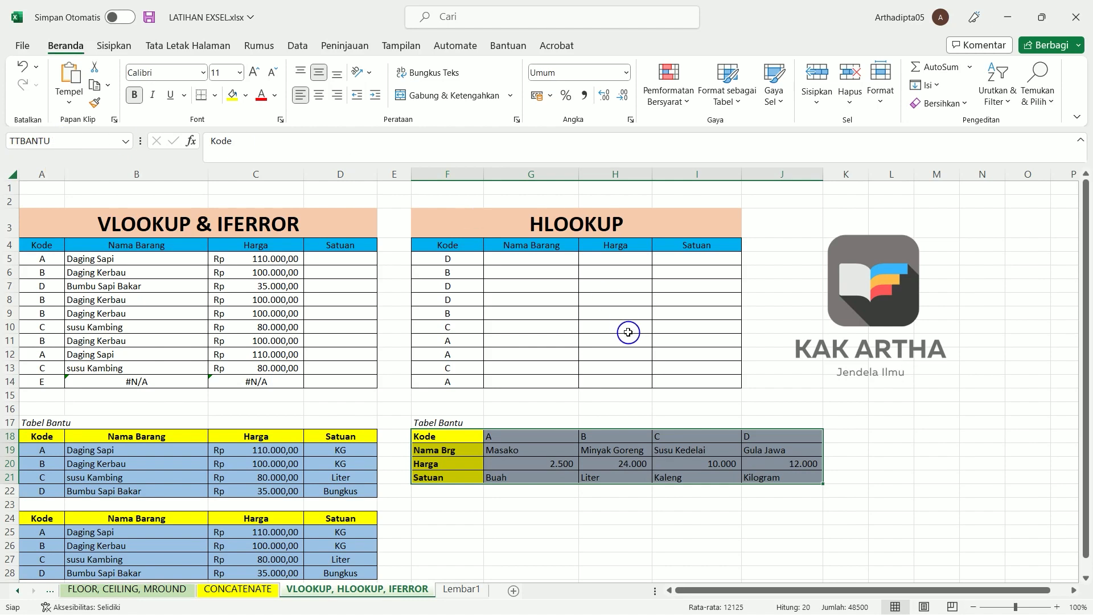
pyautogui.click(551, 318)
# Fill Nama Barang G5:G14 with an HLOOKUP formula that finds the Kode from F5 in TTBANTU, returning row 2 with range lookup 0
pyautogui.doubleClick(516, 259)
pyautogui.write('=hlo')
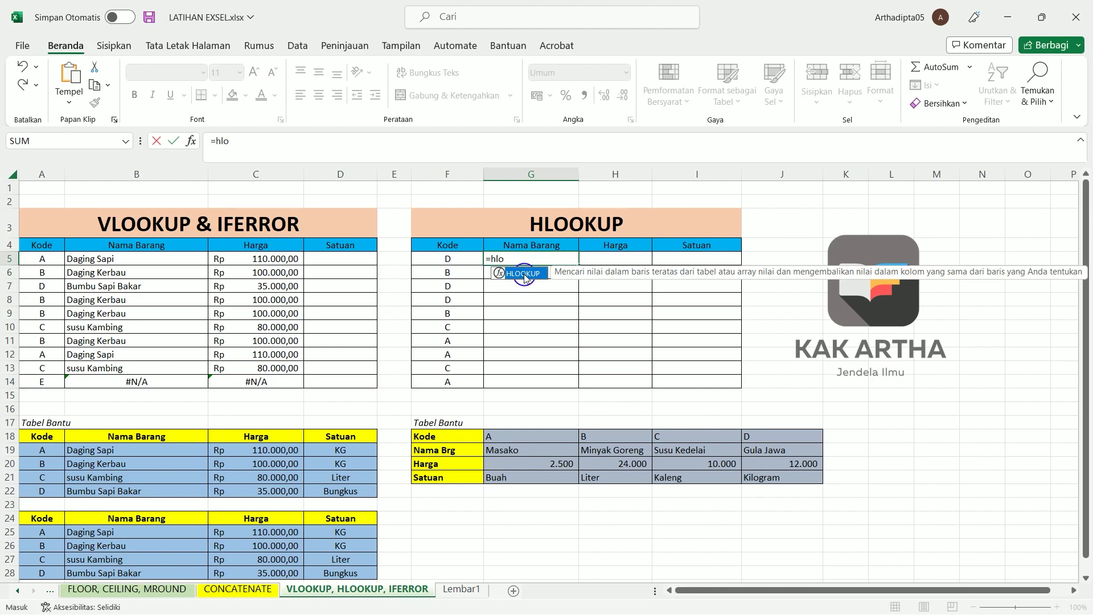
pyautogui.doubleClick(518, 274)
pyautogui.click(466, 259)
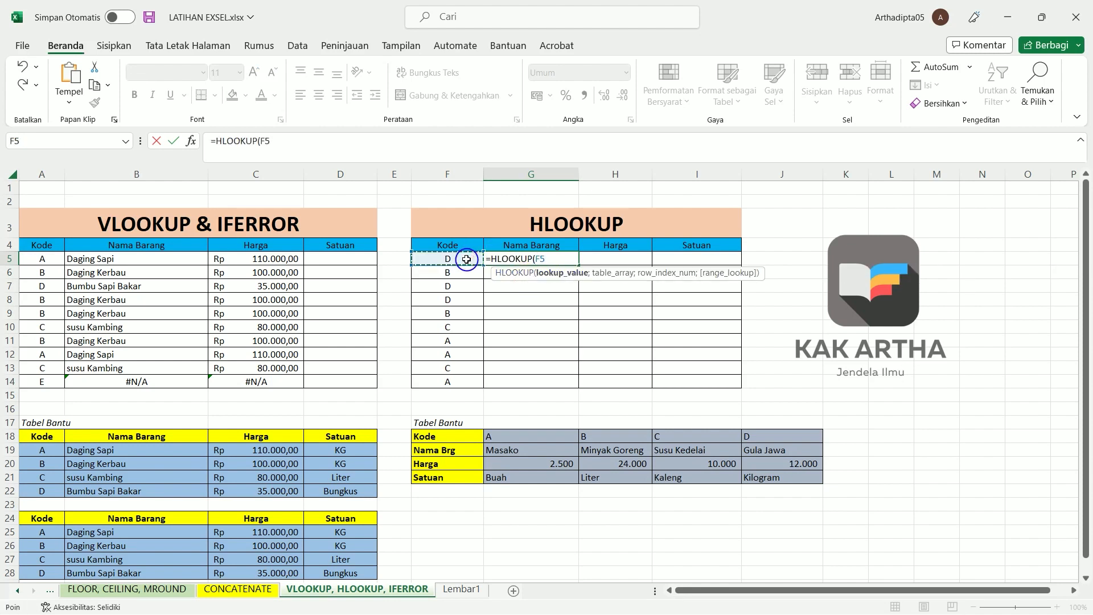
pyautogui.write(';')
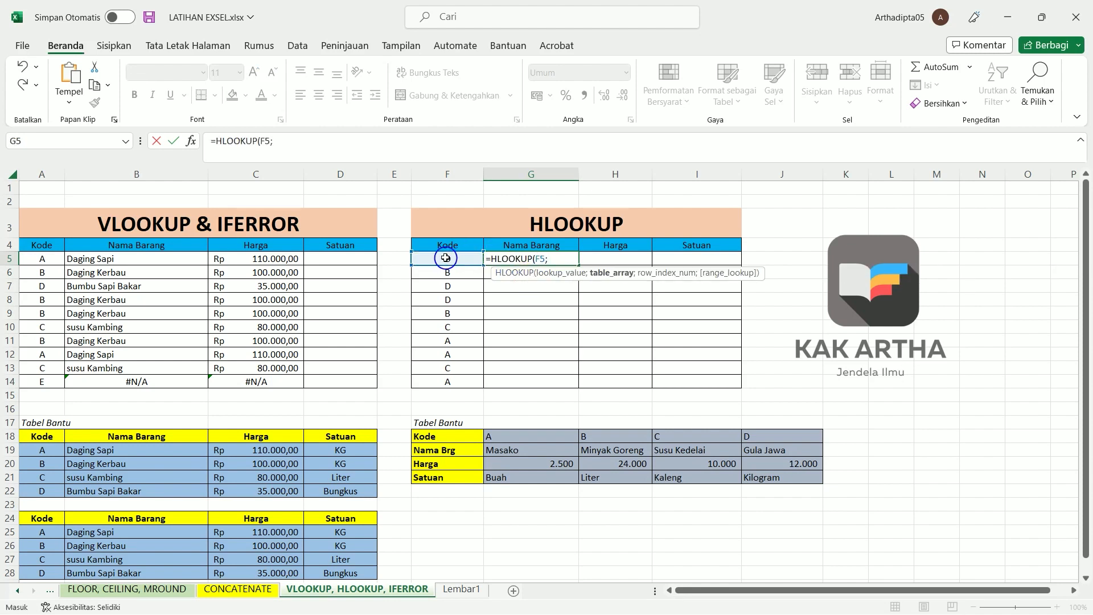
pyautogui.write('TT')
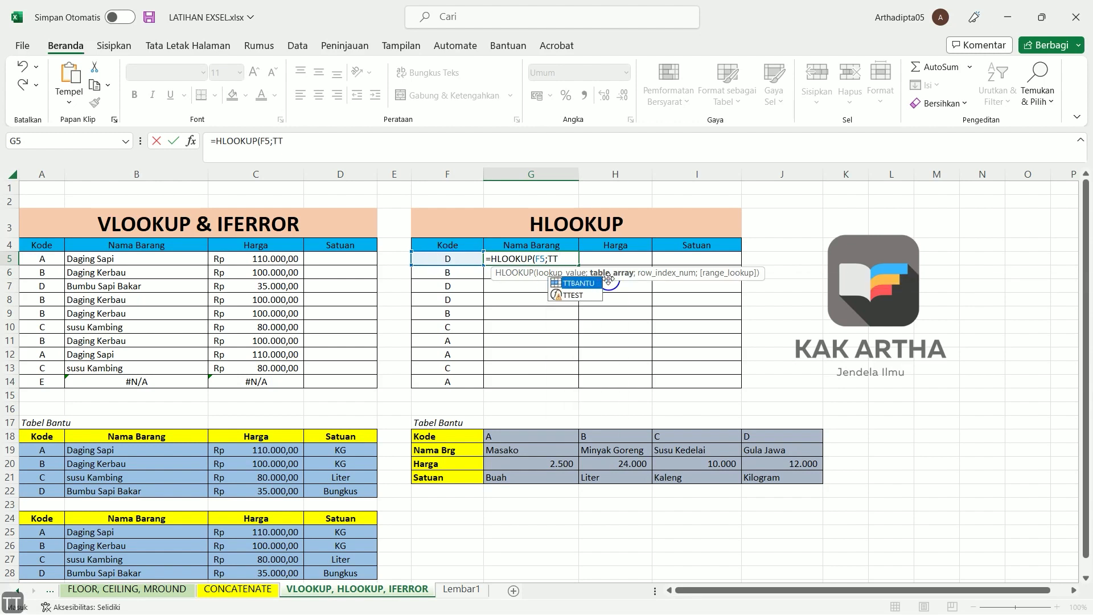
pyautogui.doubleClick(584, 285)
pyautogui.write(';')
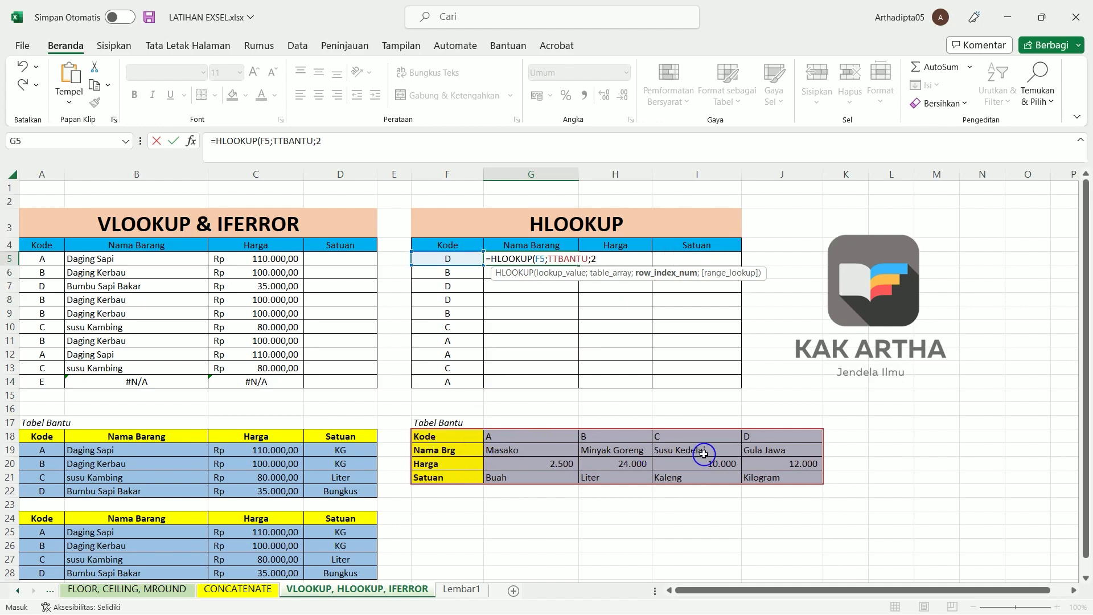
pyautogui.write('2;0')
pyautogui.press('Return')
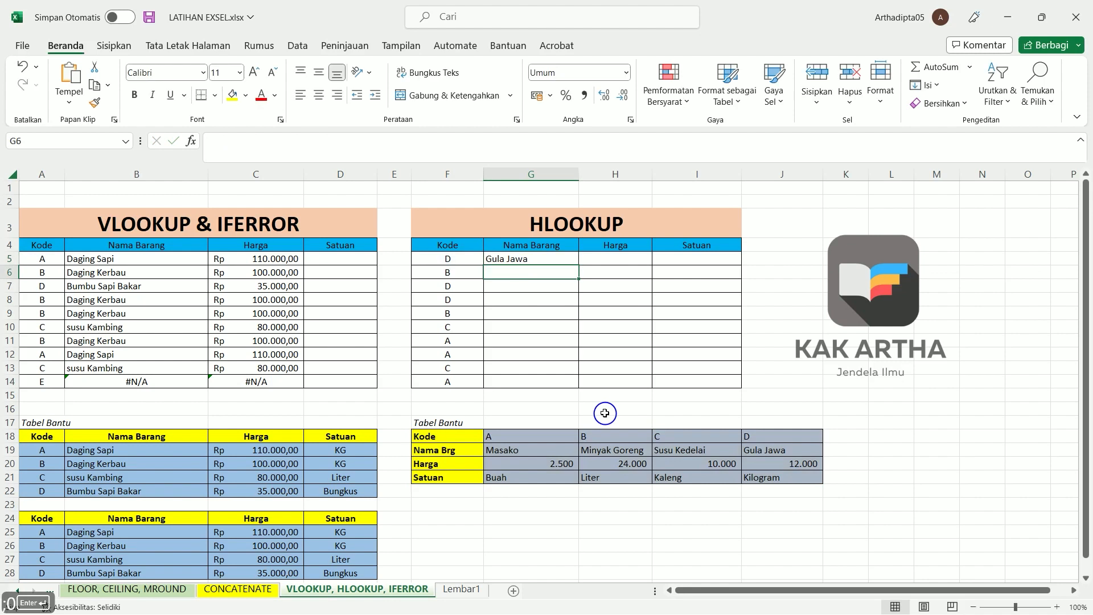
pyautogui.click(546, 261)
pyautogui.moveTo(578, 266); pyautogui.dragTo(581, 383)
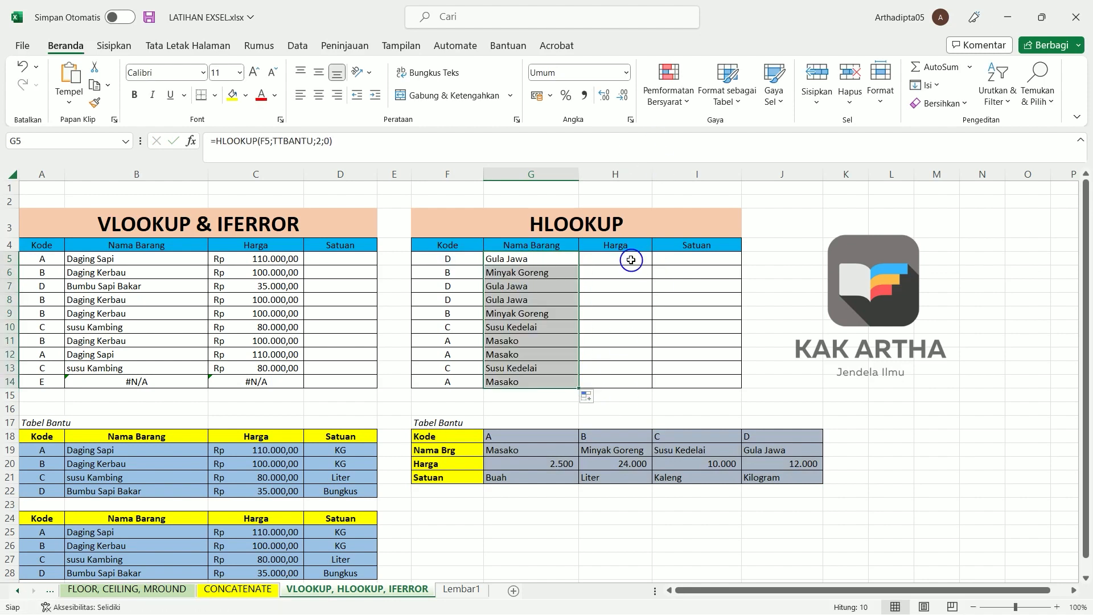
pyautogui.click(611, 262)
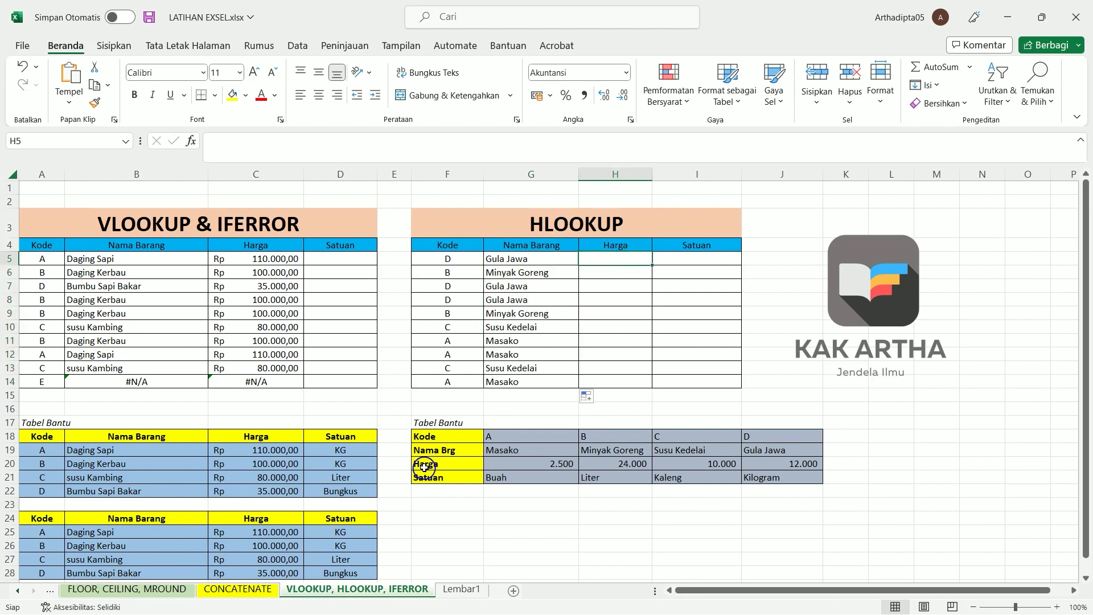
pyautogui.click(508, 259)
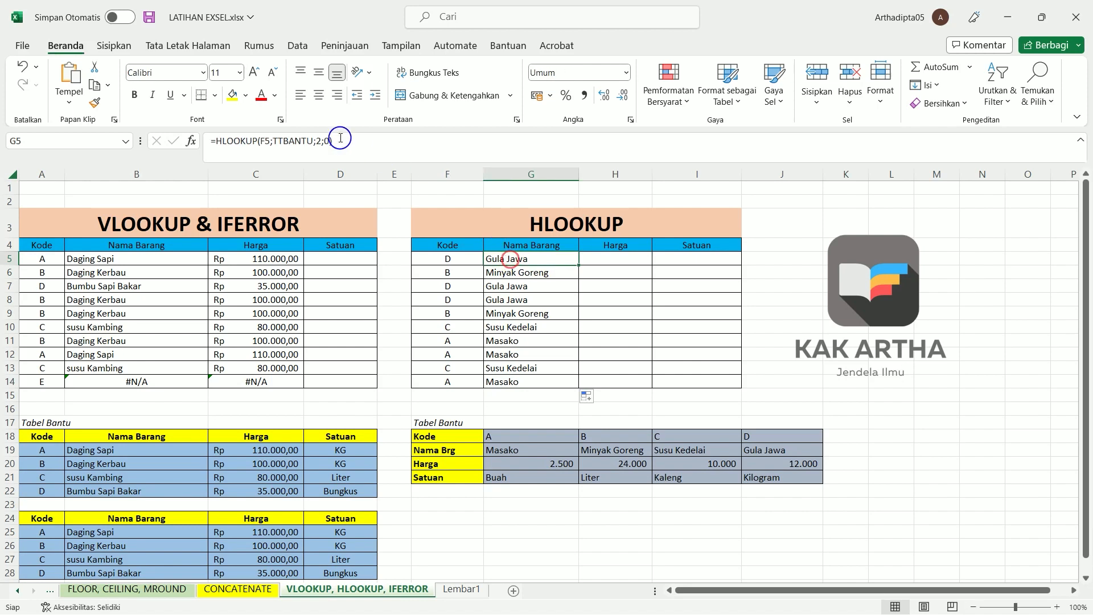
pyautogui.moveTo(351, 144); pyautogui.dragTo(152, 140)
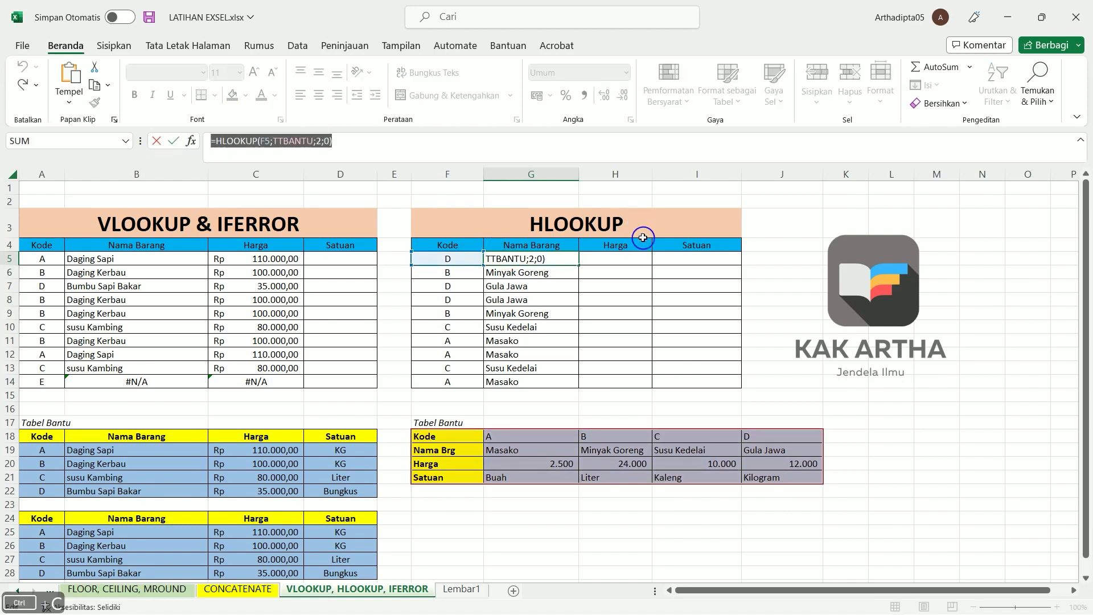
pyautogui.write('=')
pyautogui.click(614, 257)
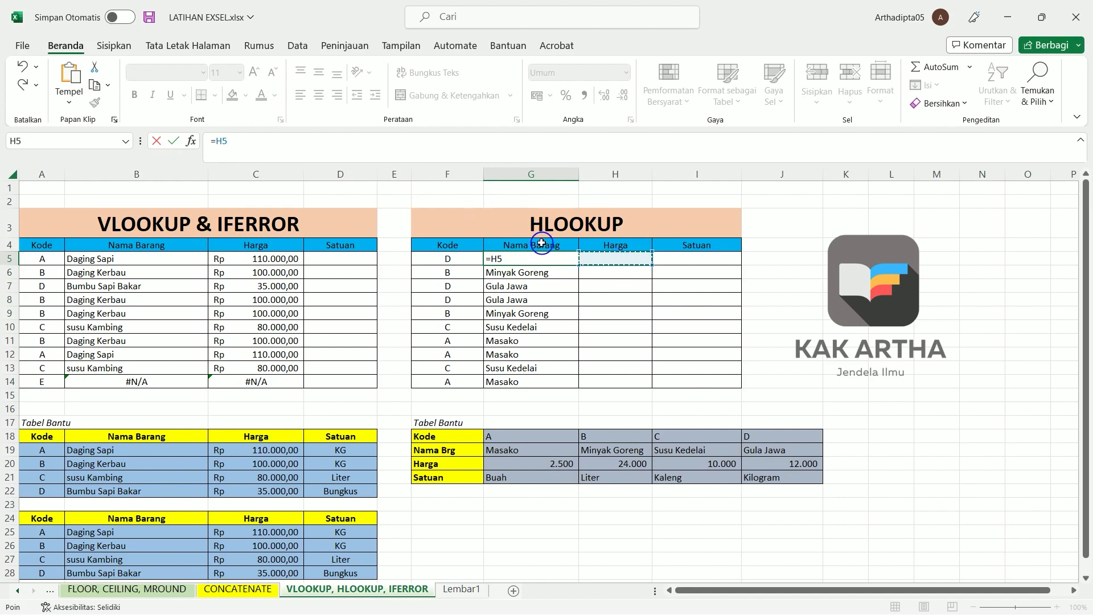
pyautogui.press('BackSpace')
pyautogui.press('BackSpace')
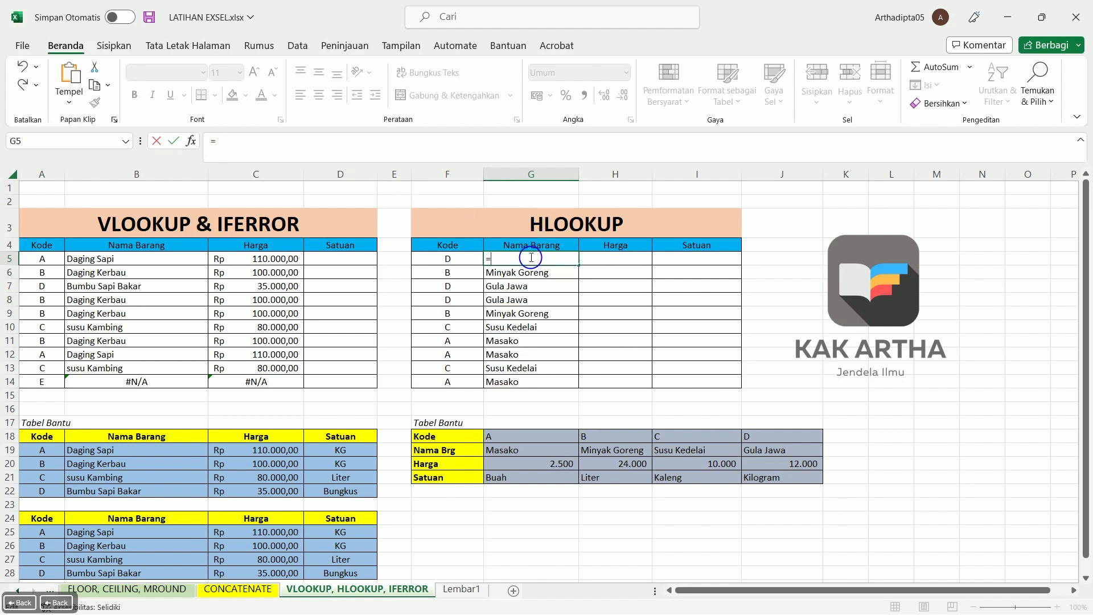
pyautogui.hotkey('ctrl', 'z')
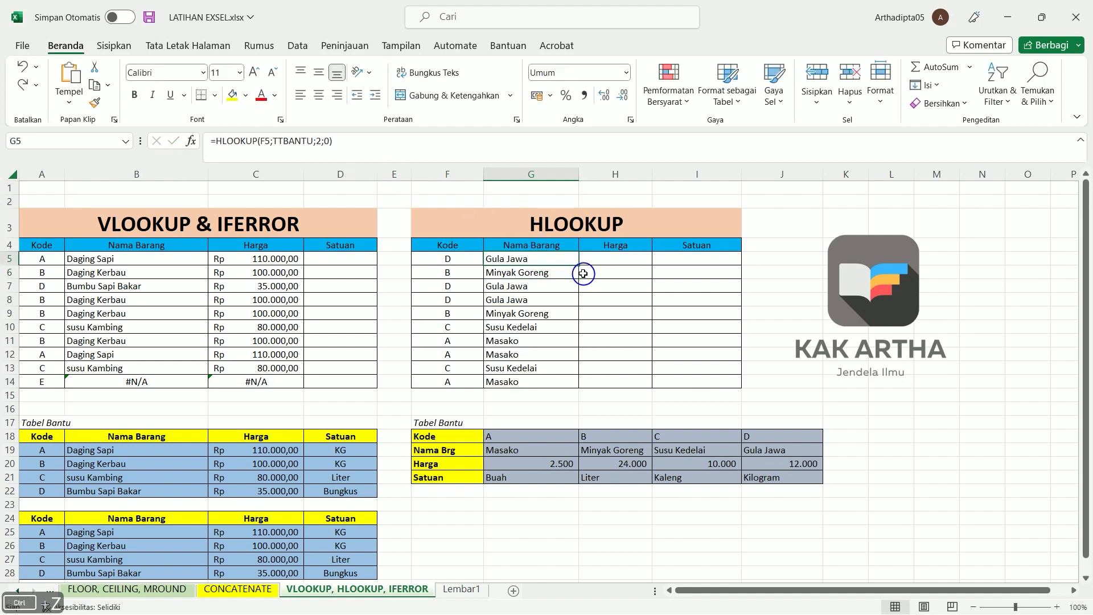
# Fill Harga H5:H14 with the HLOOKUP formula copied from G5, changed to return row 3 of TTBANTU: =HLOOKUP(F5;TTBANTU;3;0)
pyautogui.moveTo(354, 141); pyautogui.dragTo(190, 141)
pyautogui.hotkey('ctrl', 'c')
pyautogui.press('Return')
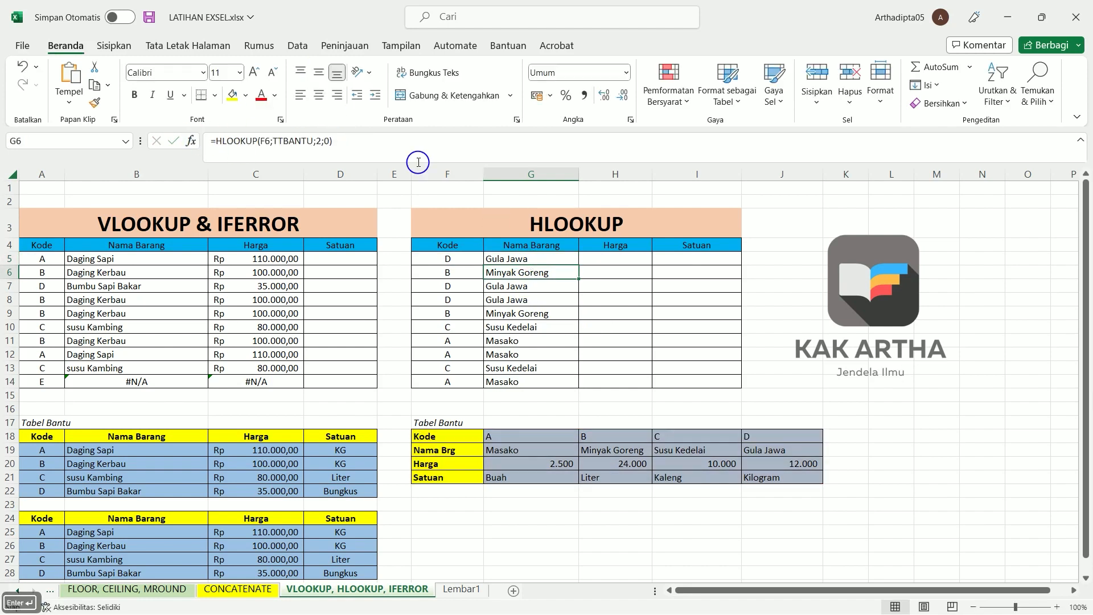
pyautogui.click(620, 260)
pyautogui.click(332, 145)
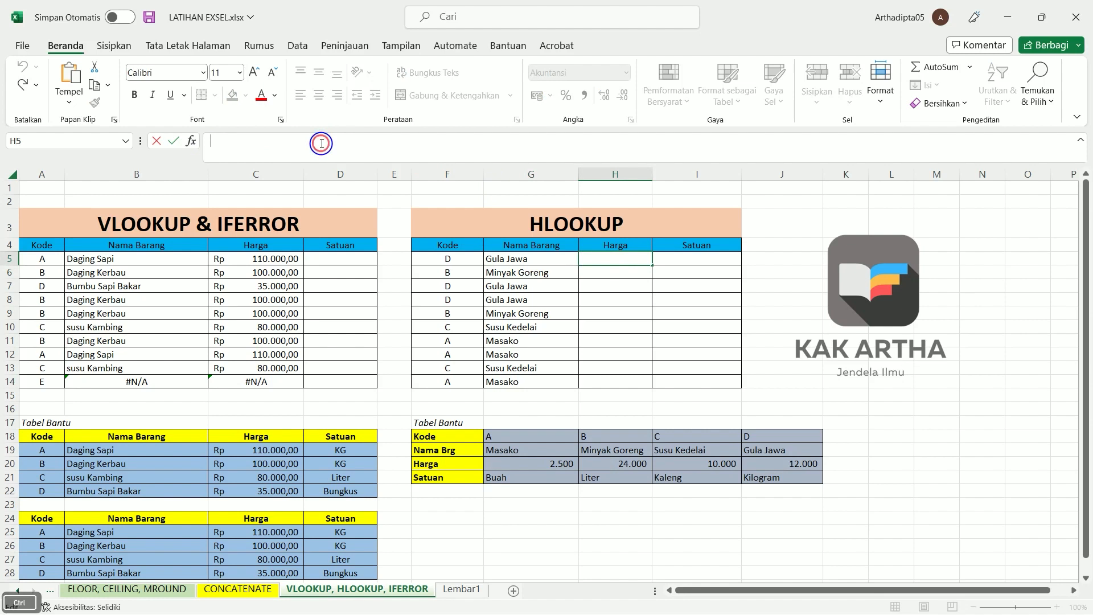
pyautogui.hotkey('ctrl', 'v')
pyautogui.click(319, 140)
pyautogui.doubleClick(319, 140)
pyautogui.press('Return')
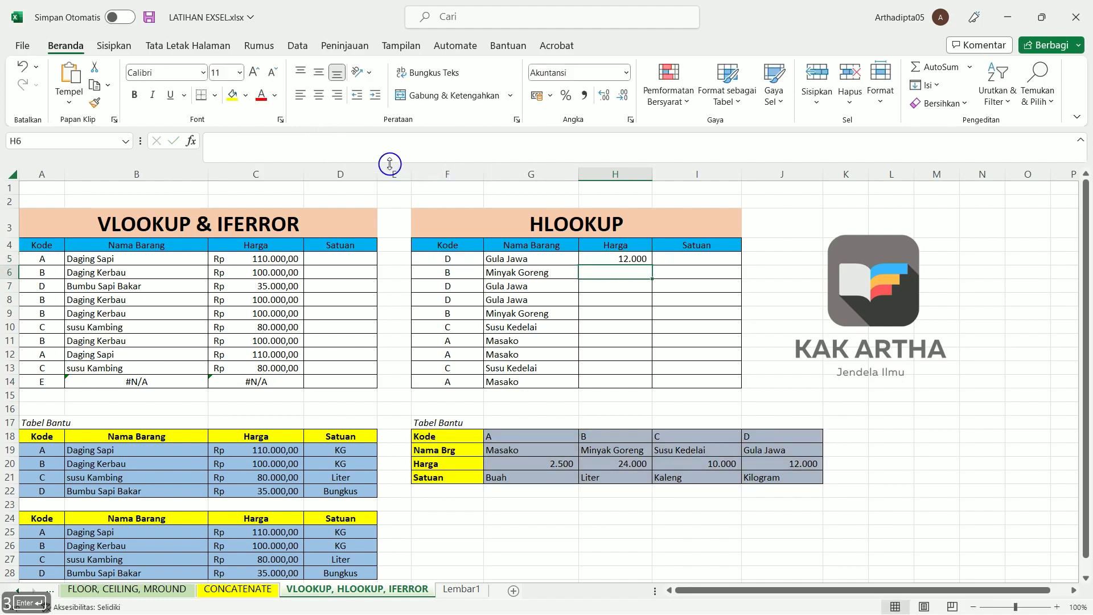
pyautogui.click(629, 261)
pyautogui.moveTo(651, 266); pyautogui.dragTo(654, 381)
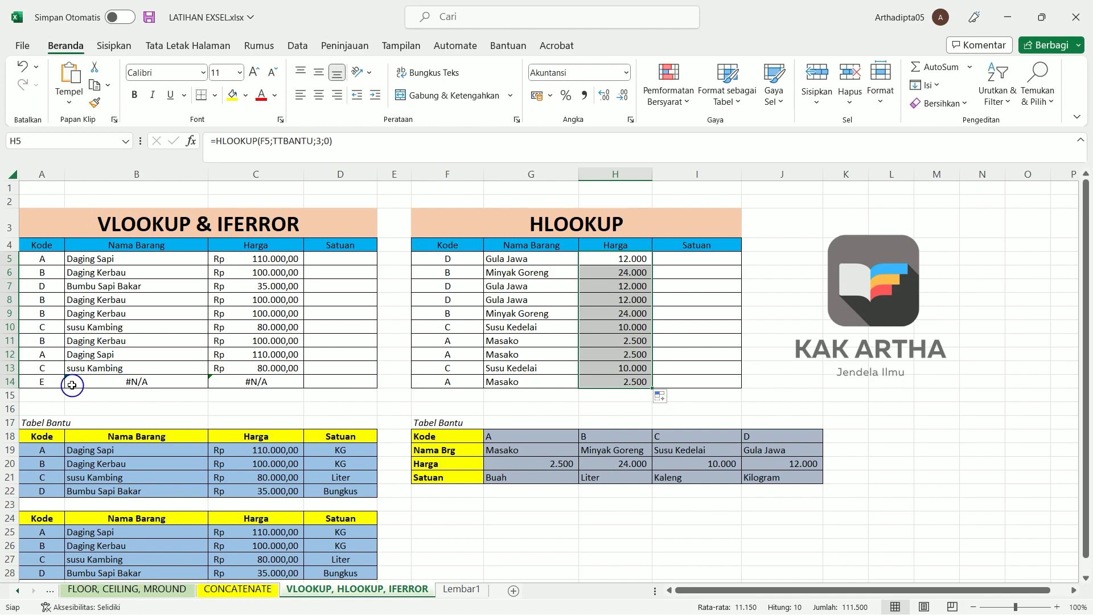
# Wrap the VLOOKUP formula in Nama Barang cell B5 in IFERROR with "Tidak Ada" as the error value, accepting the closing-parenthesis correction
pyautogui.click(78, 255)
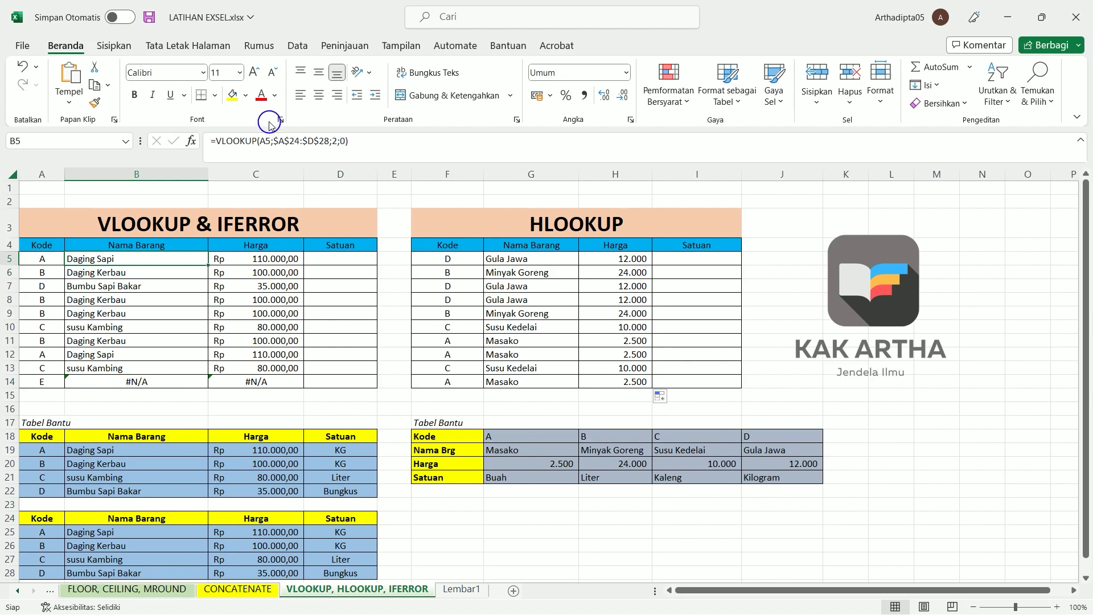
pyautogui.click(217, 142)
pyautogui.write('if')
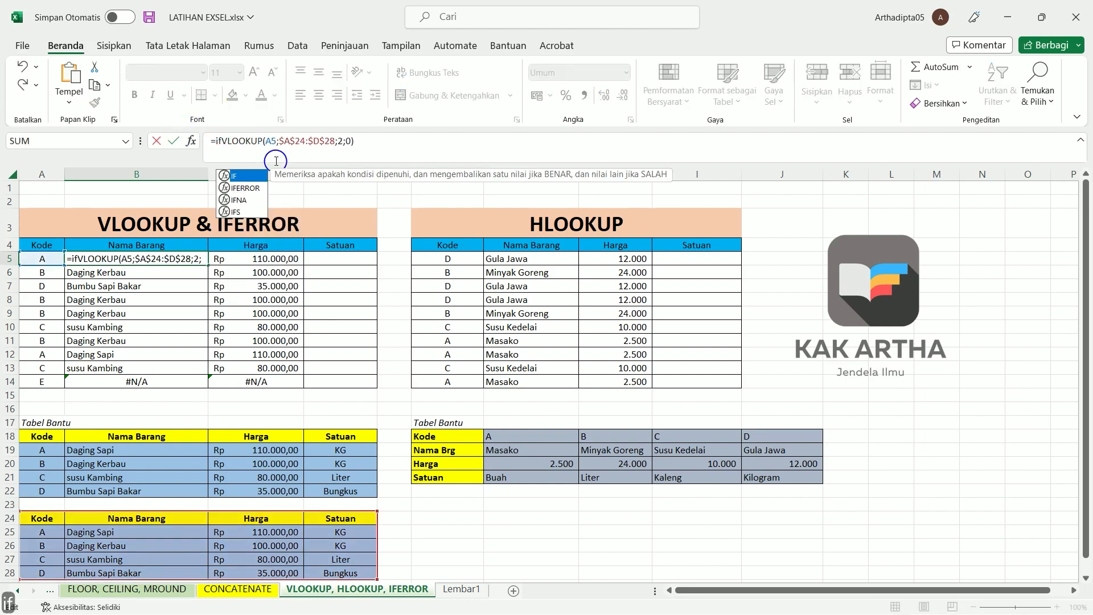
pyautogui.doubleClick(246, 188)
pyautogui.click(388, 141)
pyautogui.write(';')
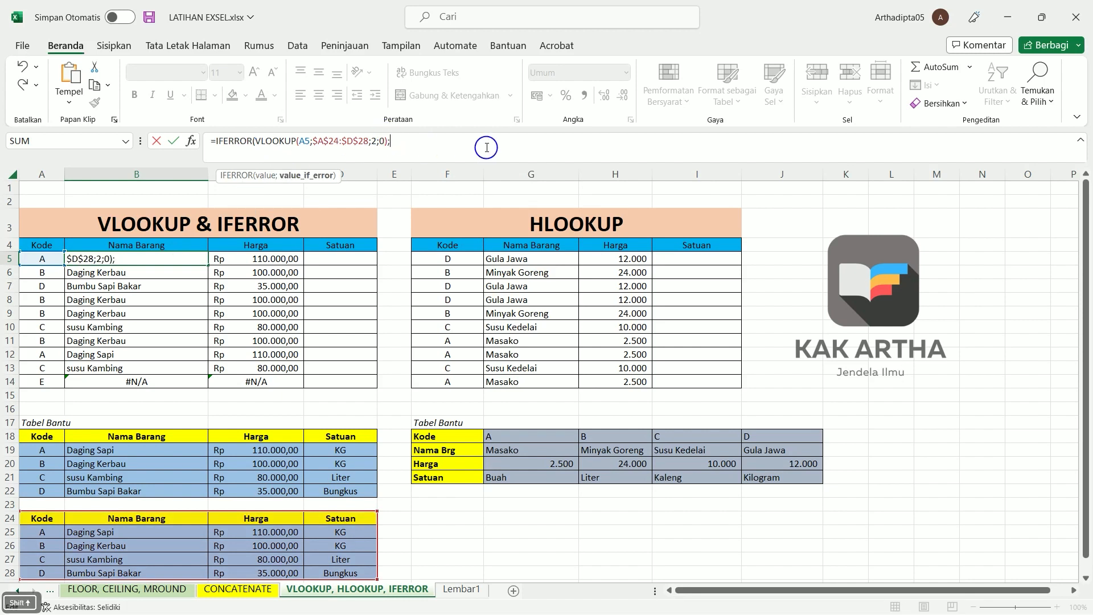
pyautogui.write('"Ti')
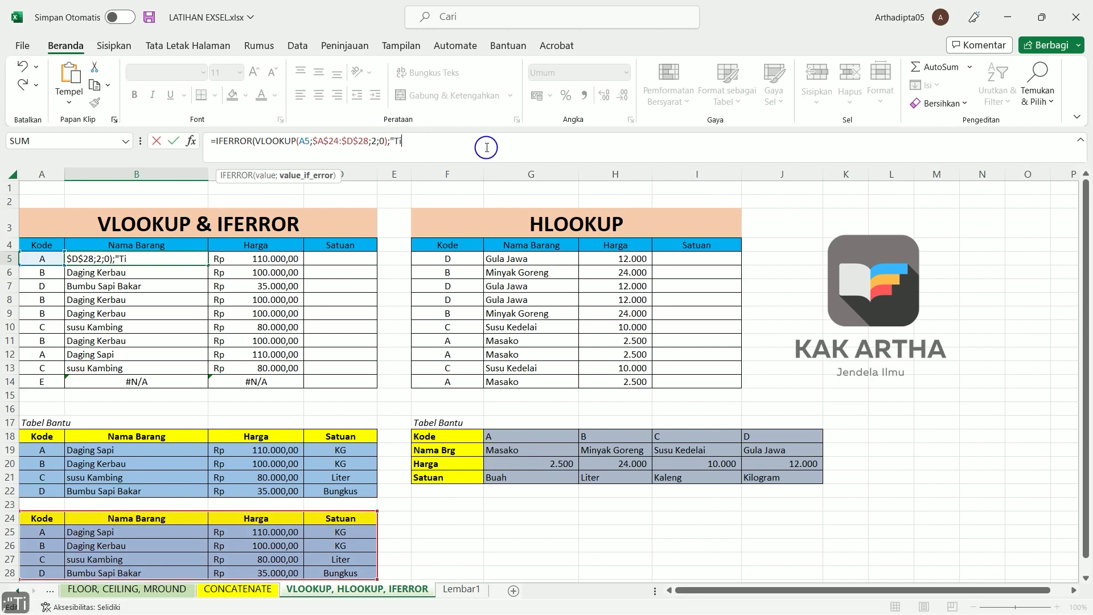
pyautogui.write('dak Ada')
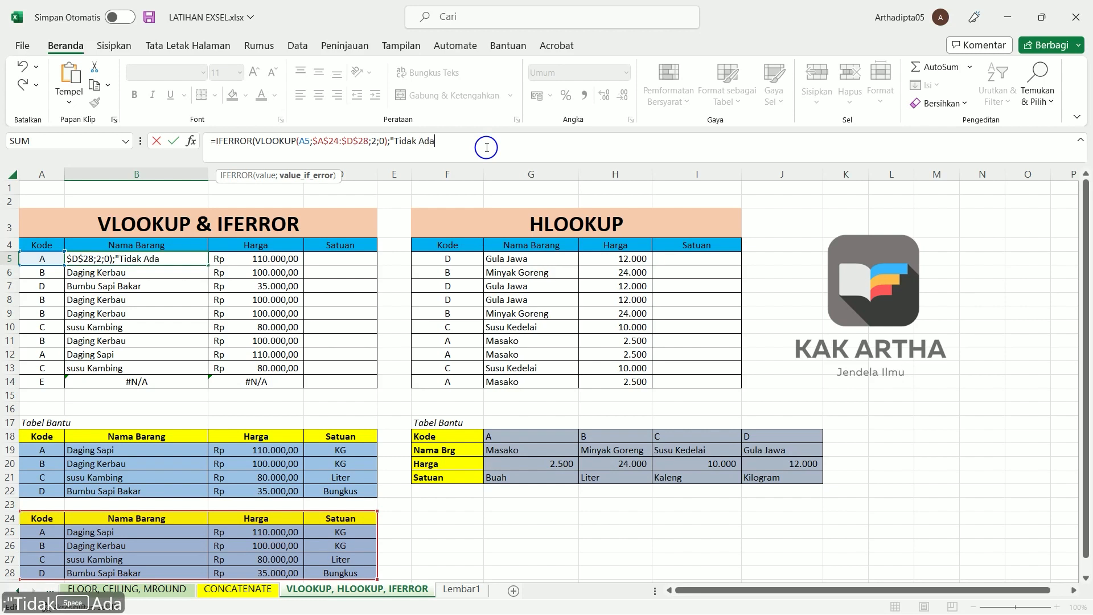
pyautogui.write('"')
pyautogui.press('Return')
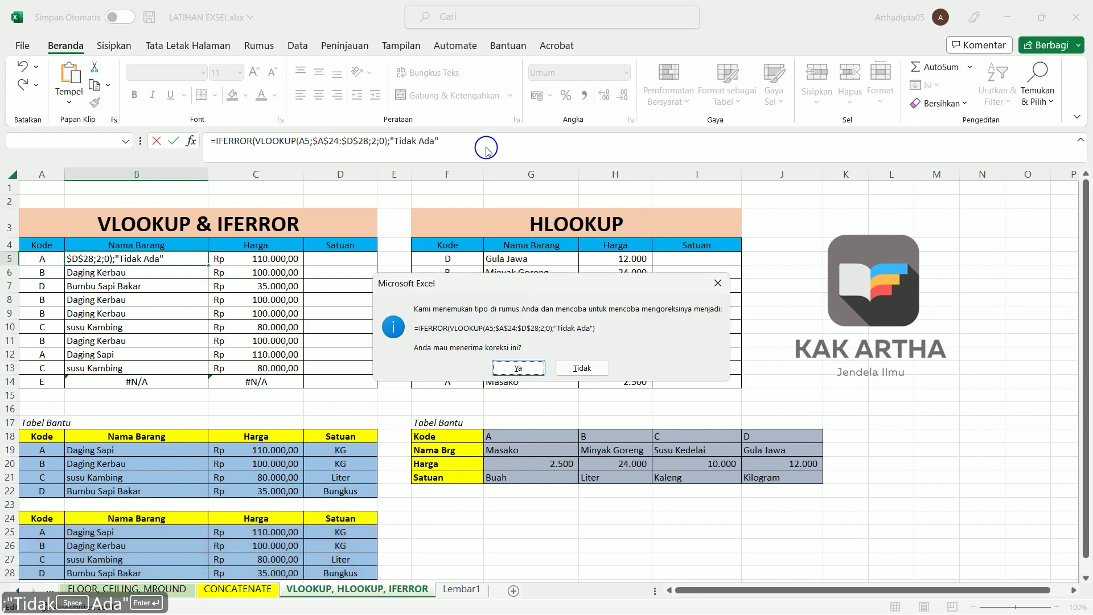
pyautogui.click(532, 367)
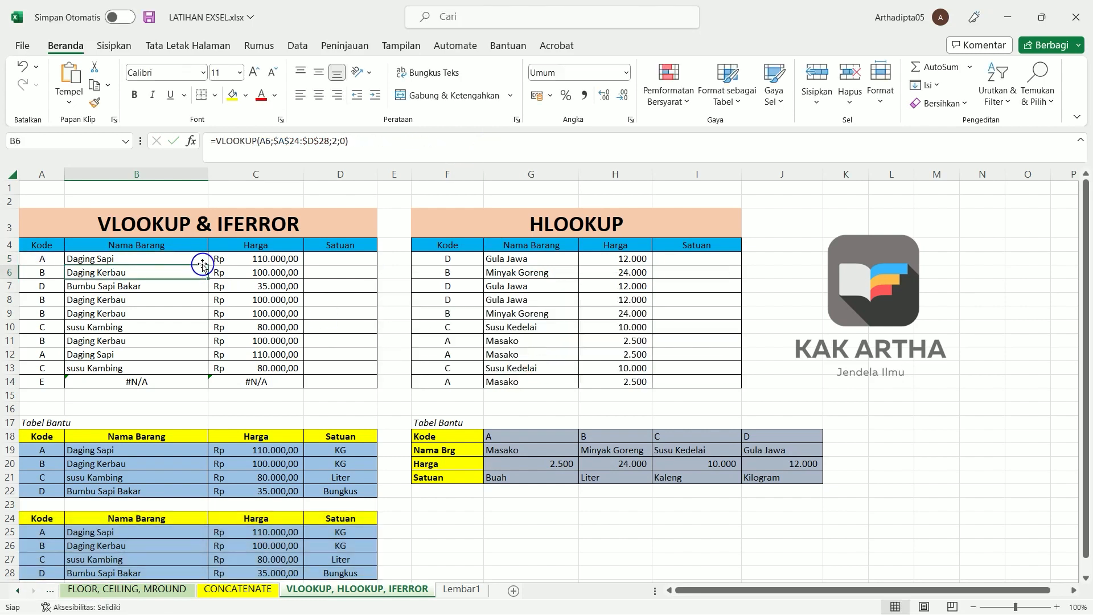
# Copy the IFERROR formula from B5 down through B14 and select B14 to check it
pyautogui.click(202, 264)
pyautogui.moveTo(208, 265); pyautogui.dragTo(200, 382)
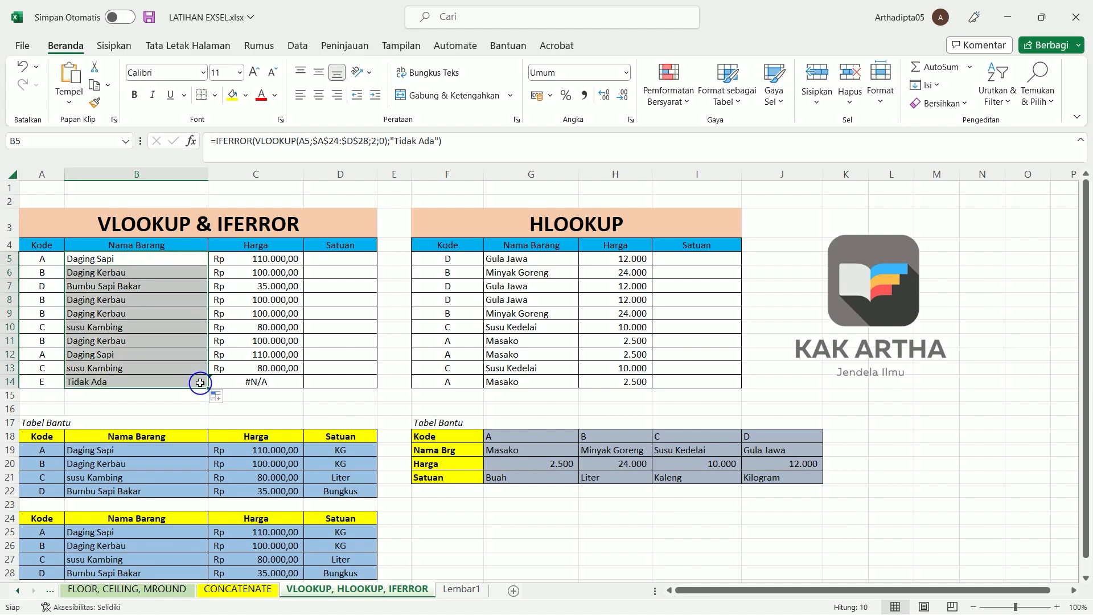
pyautogui.click(80, 381)
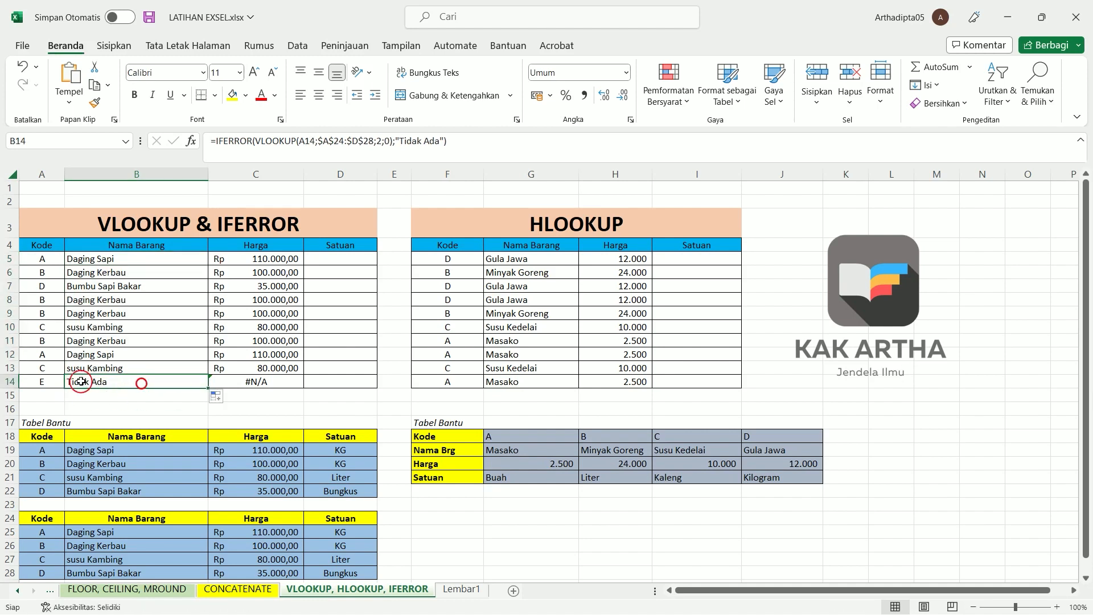